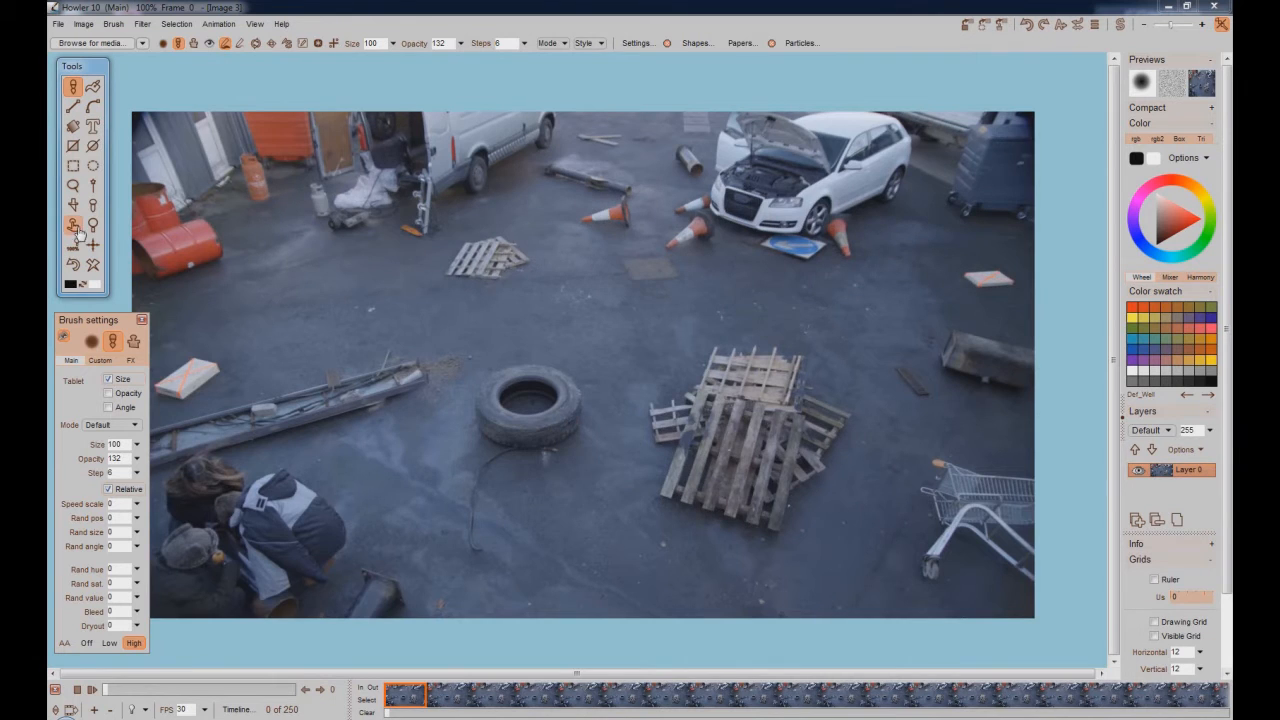
Step: Play back the clip with the crouching group at the lower-left corner to examine its motion, and stop playback
left_click_drag(597, 363, 643, 331)
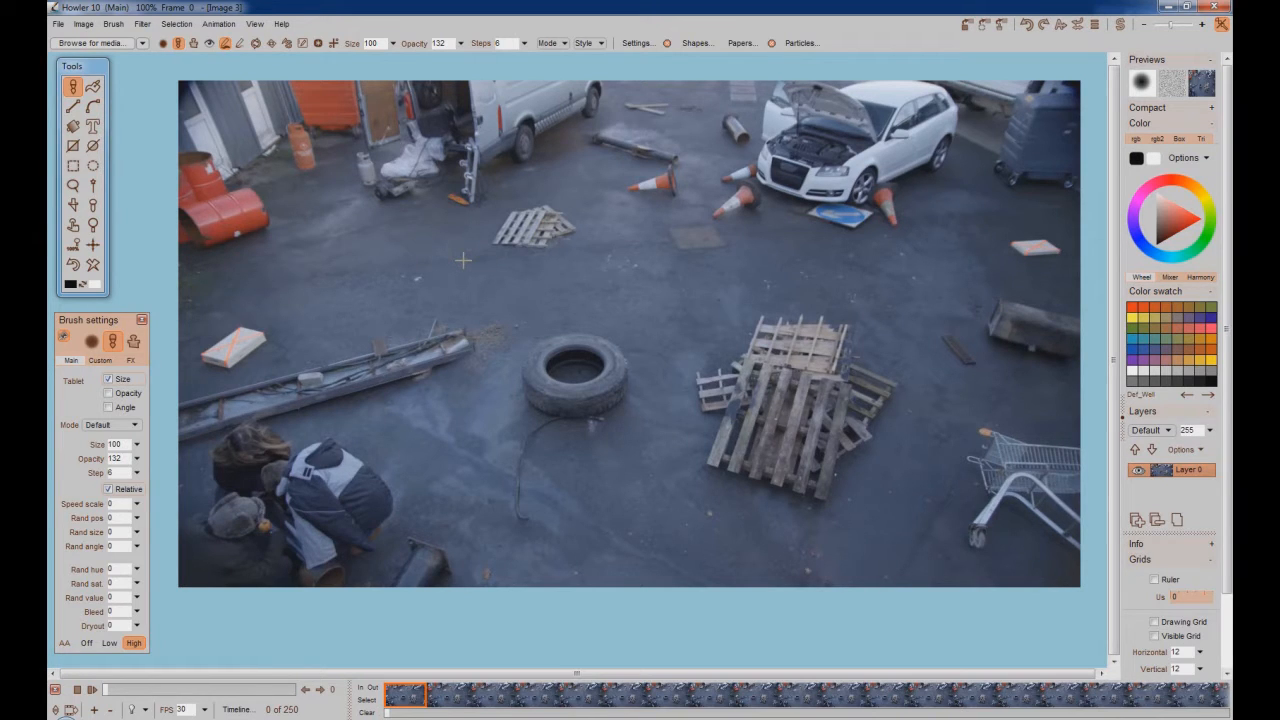
scroll(500, 271, "down", 1)
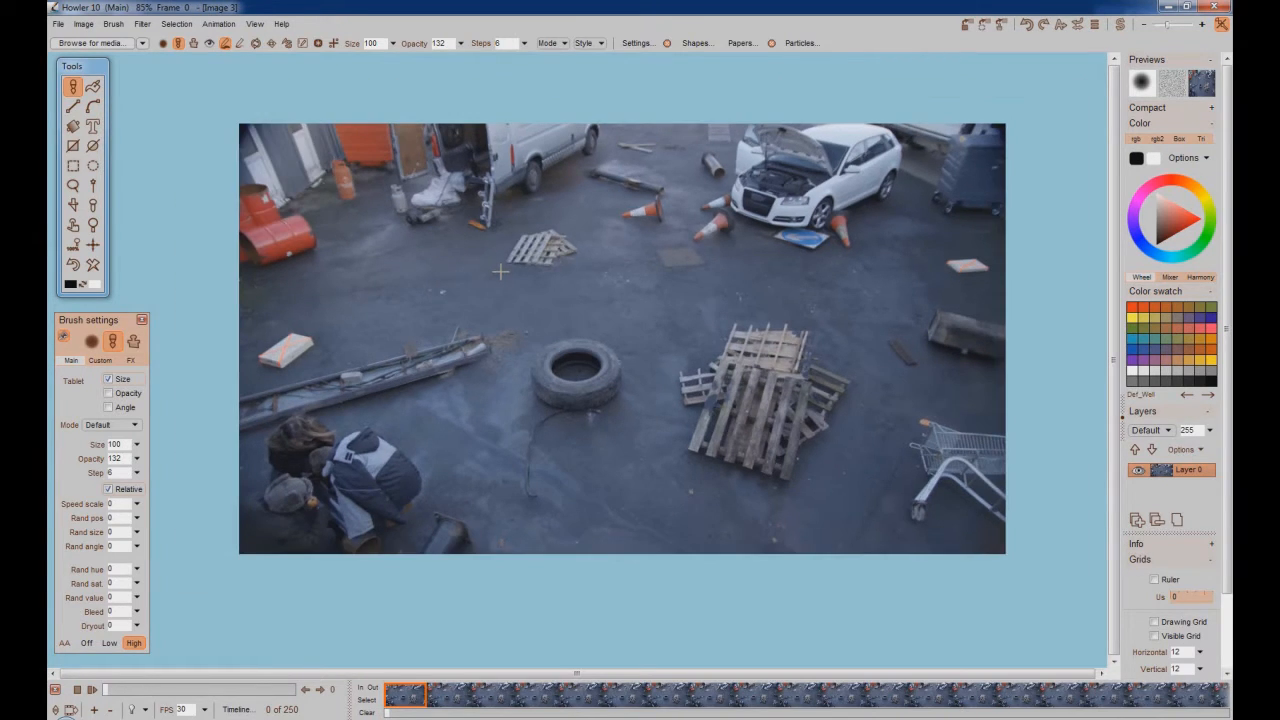
left_click(75, 231)
left_click_drag(601, 364, 670, 329)
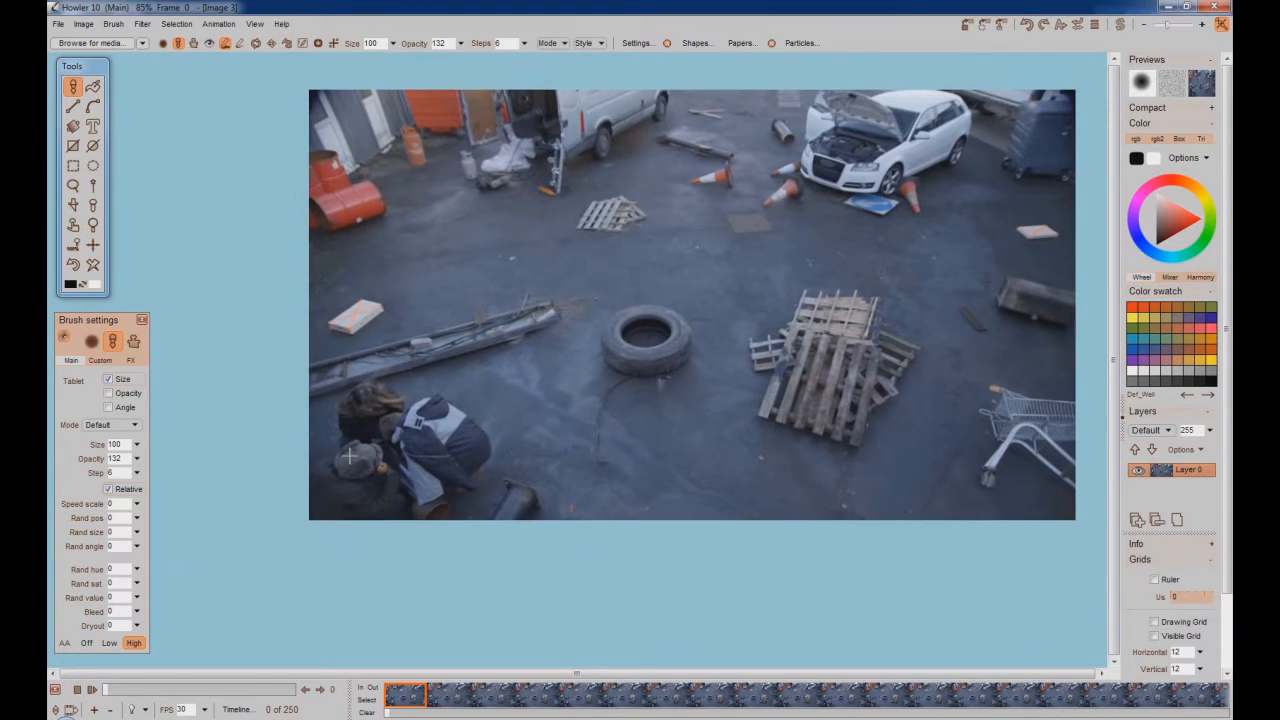
left_click(76, 229)
left_click_drag(588, 387, 546, 427)
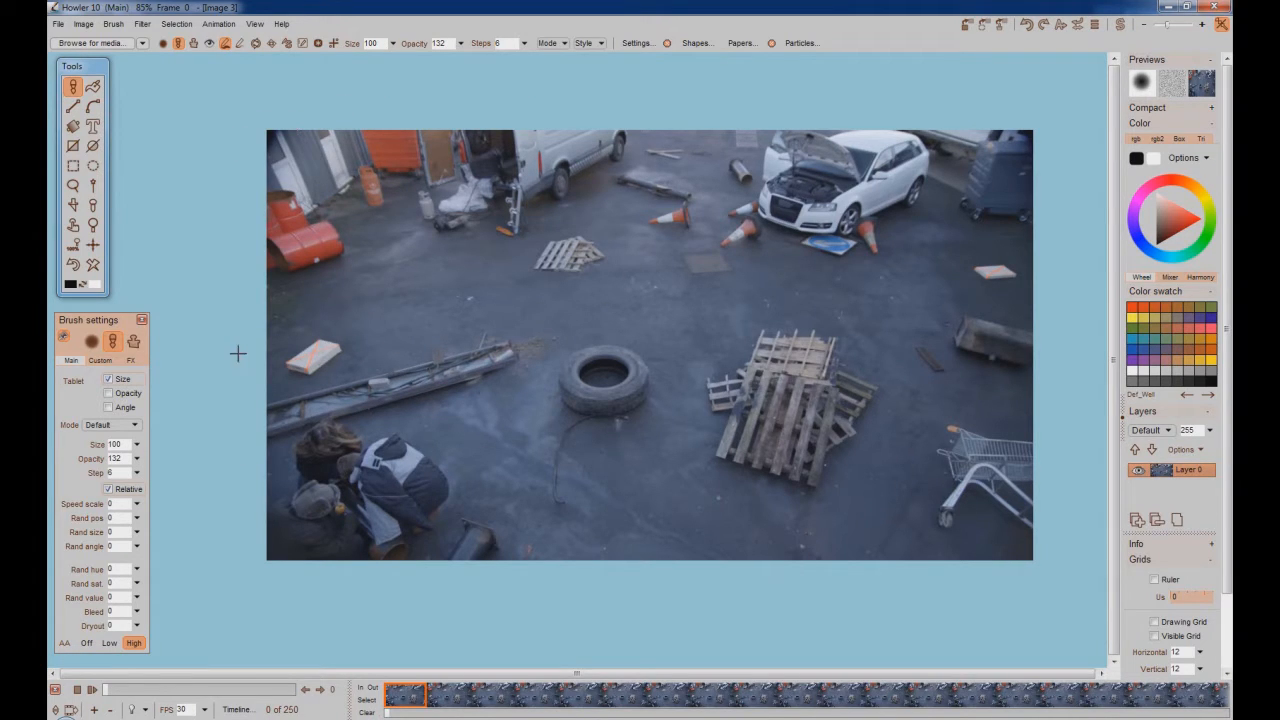
left_click(92, 690)
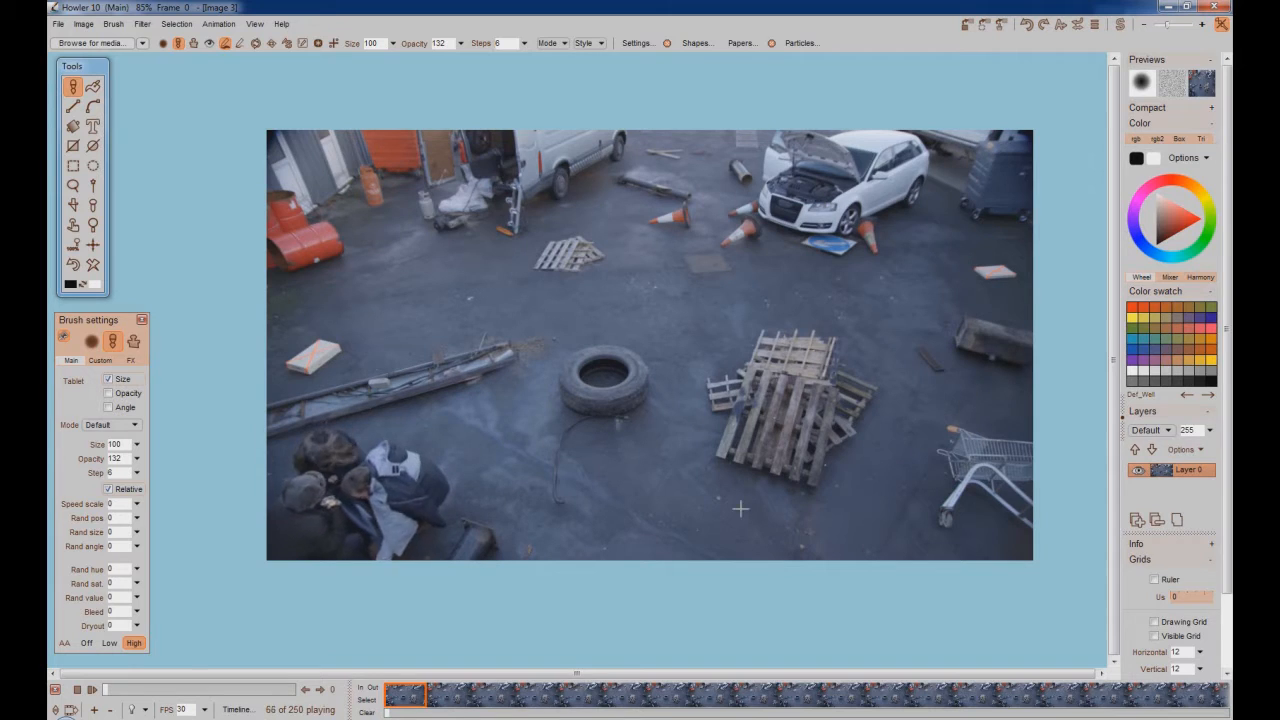
left_click(76, 689)
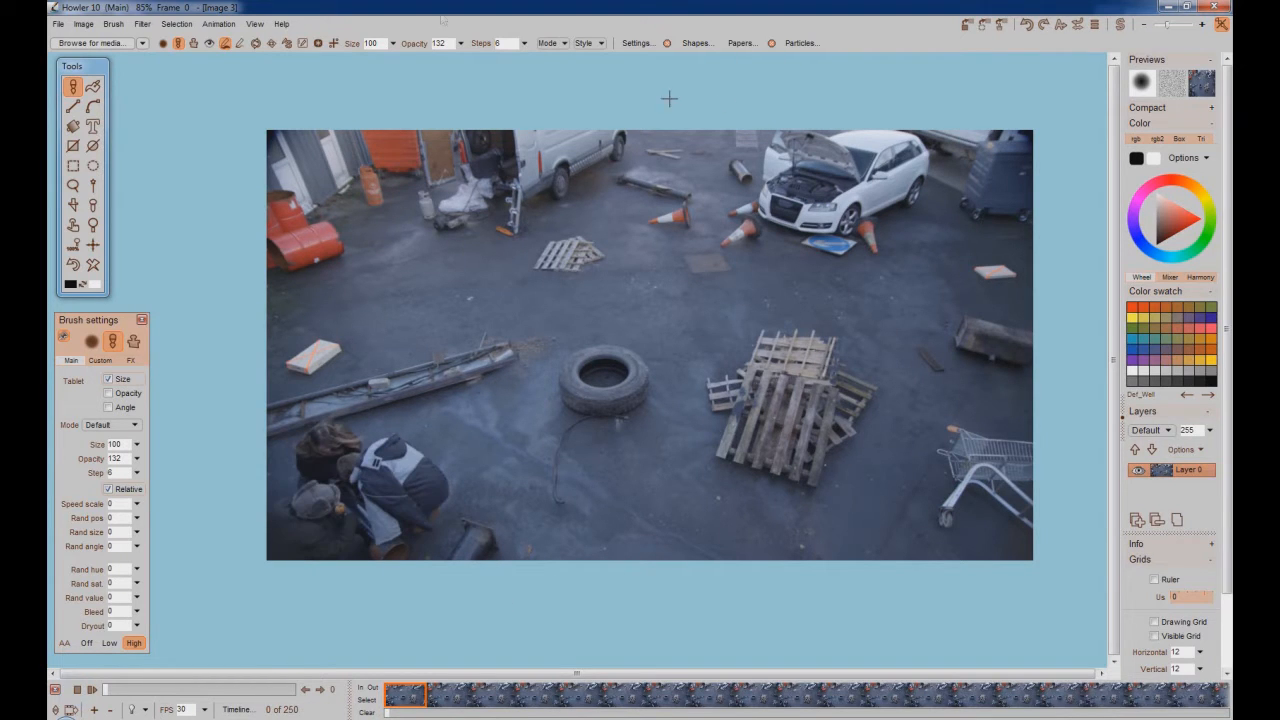
Step: Store the current animation and set the stored copy as the animated swap image
left_click(218, 24)
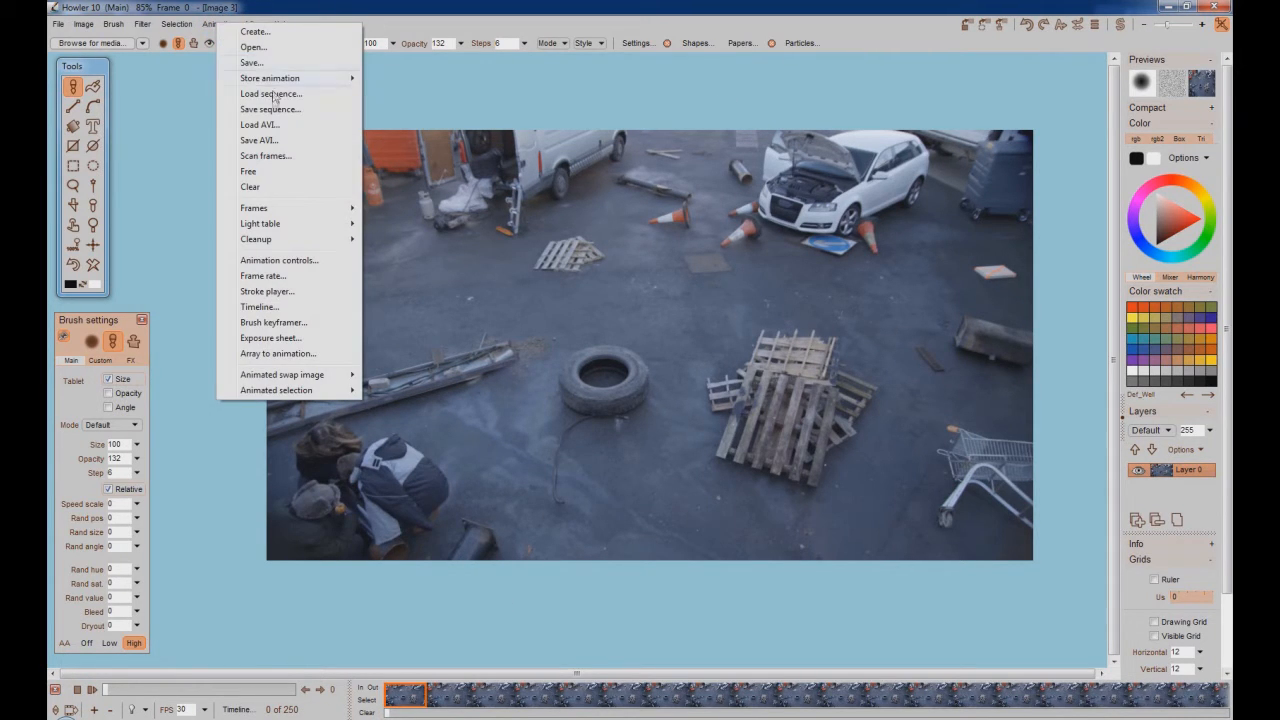
mouse_move(283, 82)
left_click(396, 79)
left_click_drag(1140, 81, 181, 90)
left_click(219, 24)
mouse_move(283, 82)
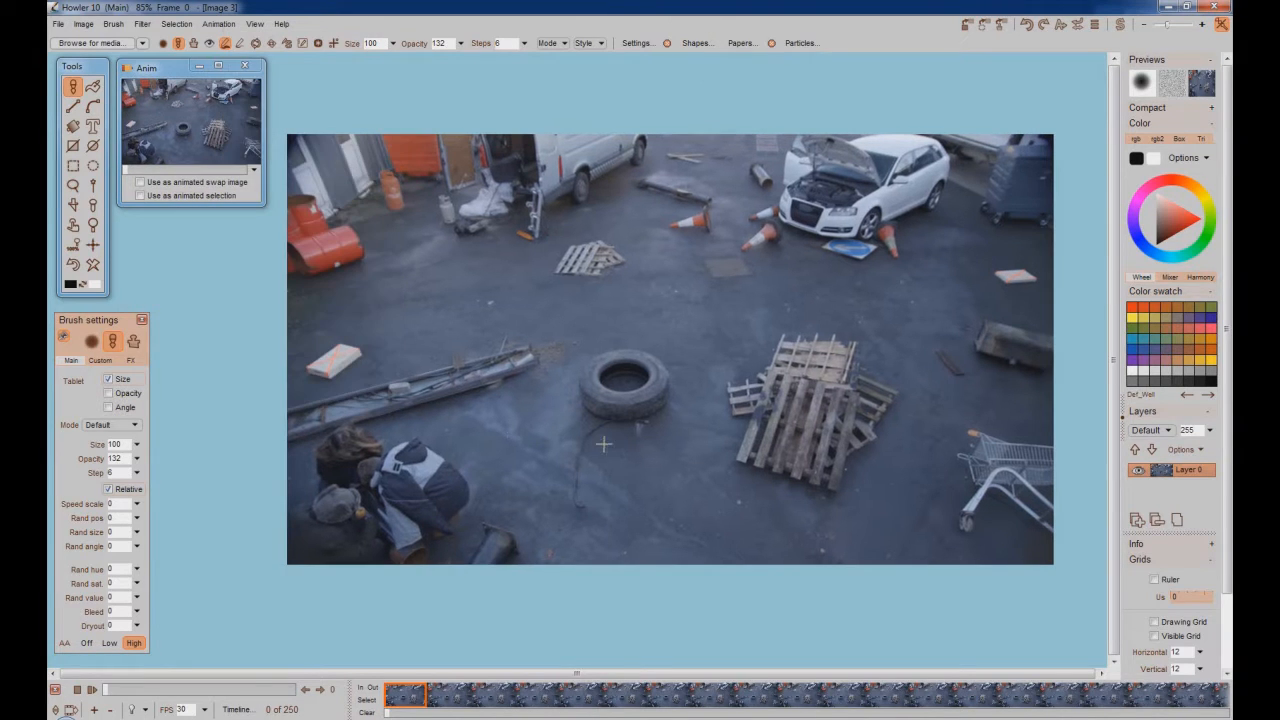
left_click(138, 184)
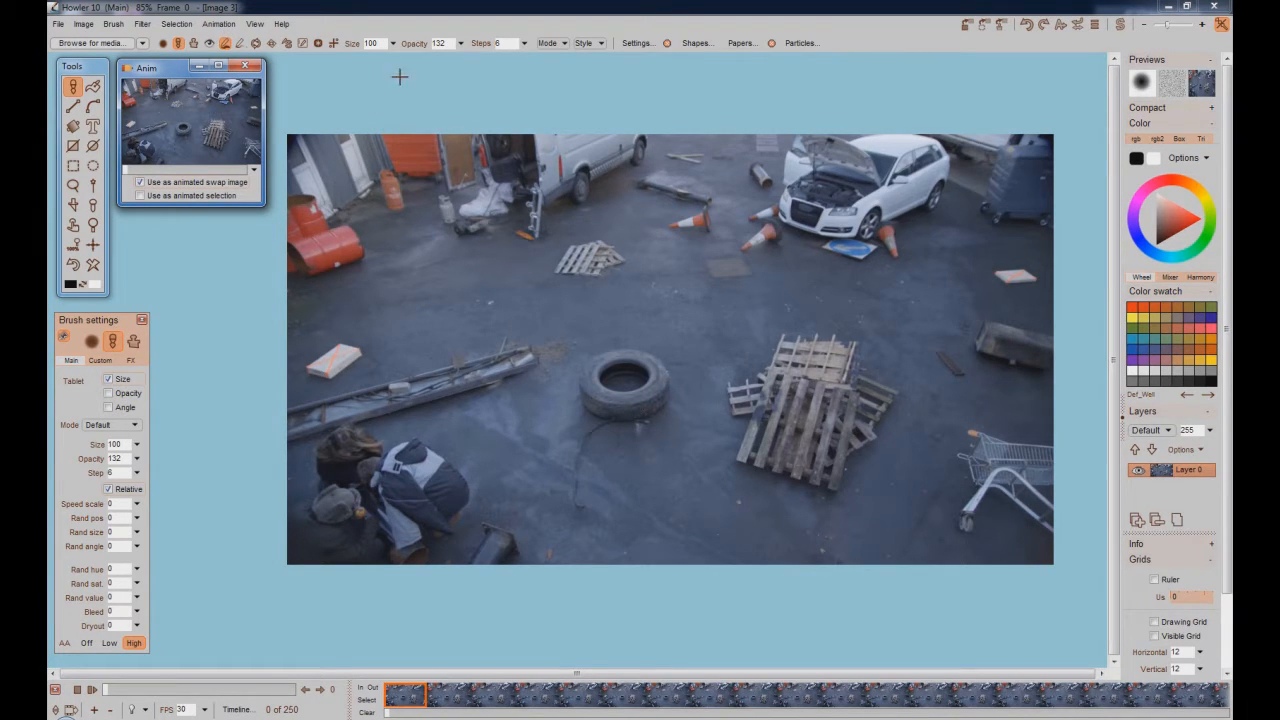
Step: Load the Right edge 1 AVI with its beginning trimmed off, leaving a 160-frame segment
left_click(218, 23)
left_click(263, 126)
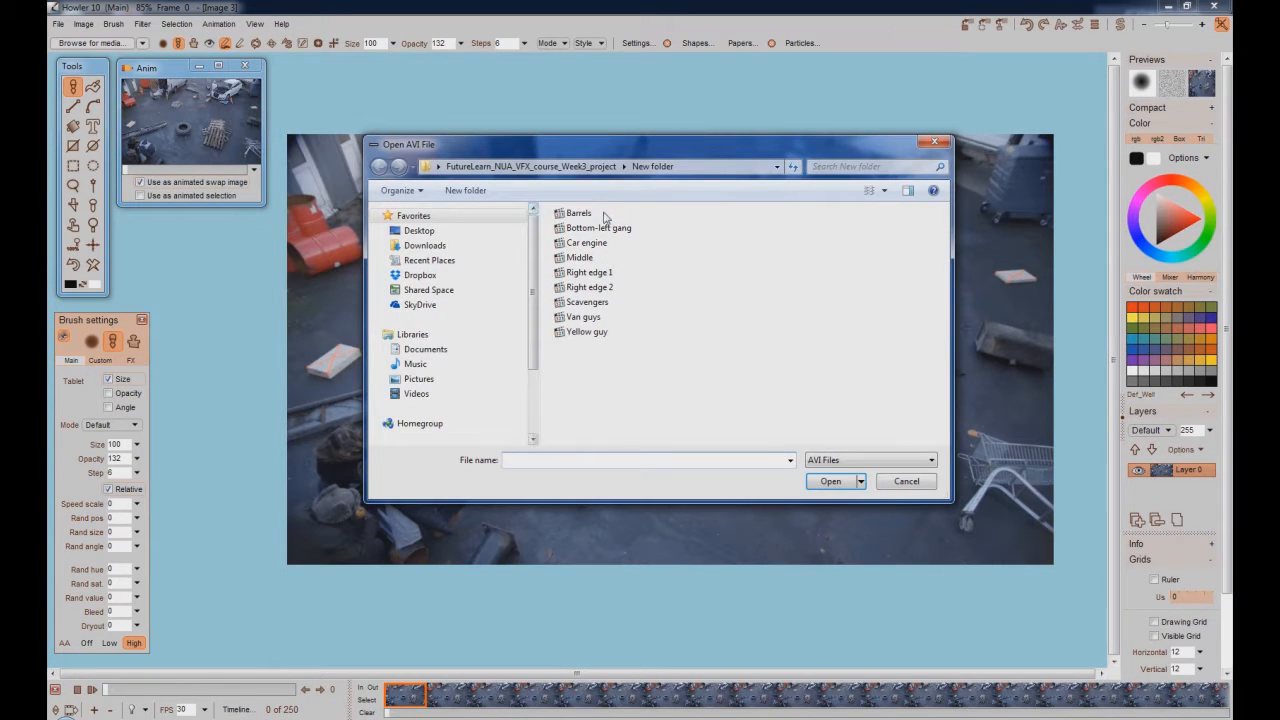
left_click(589, 272)
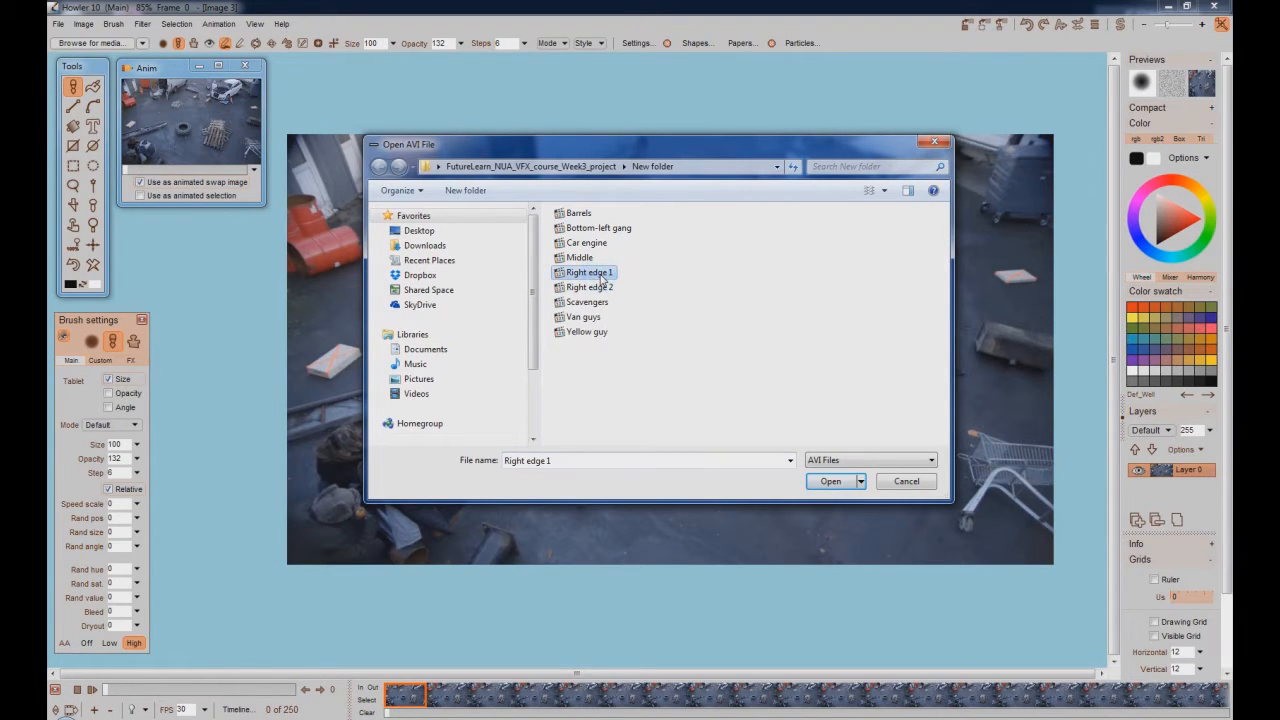
double_click(603, 280)
left_click_drag(623, 252, 601, 183)
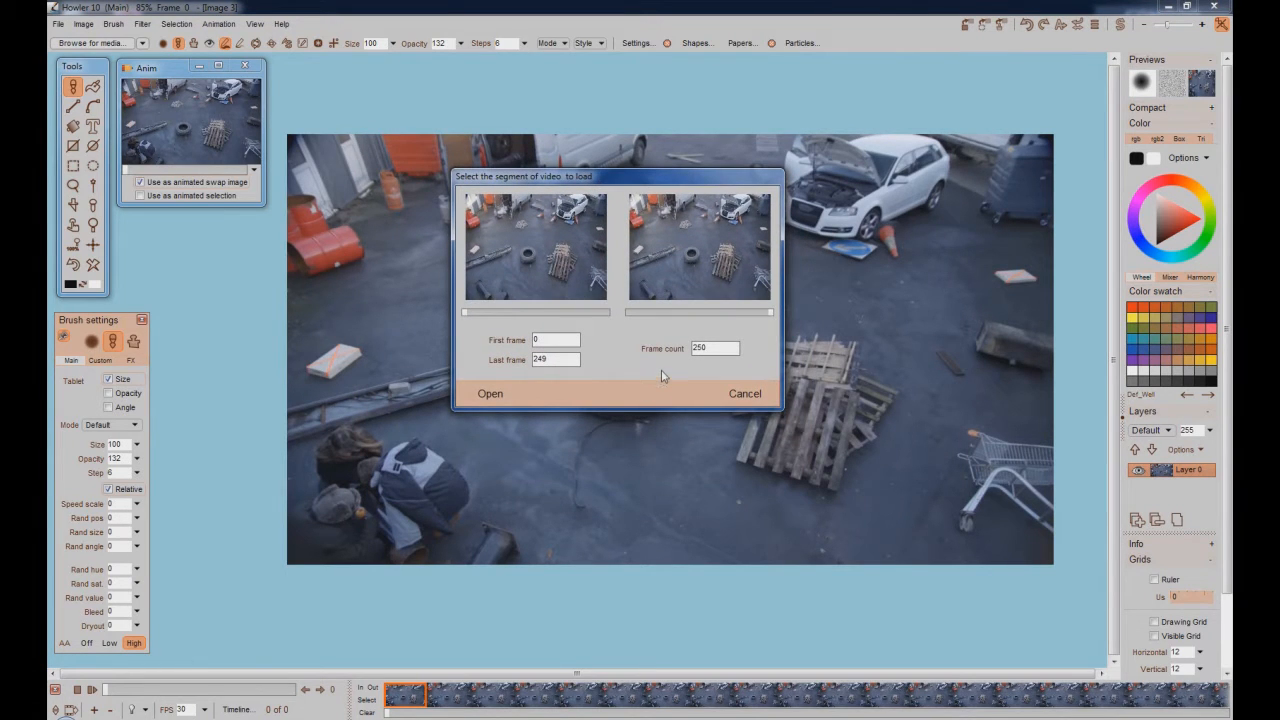
left_click_drag(466, 312, 521, 322)
left_click_drag(520, 316, 516, 316)
left_click(494, 398)
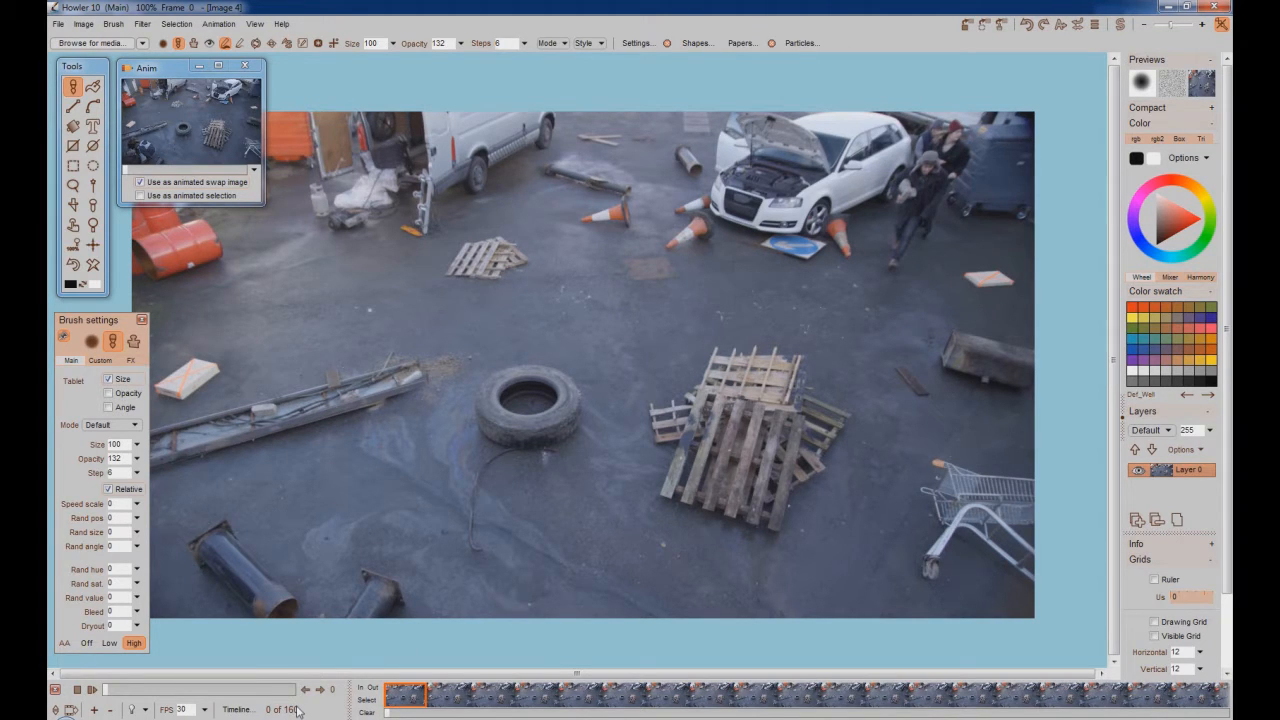
Step: Scrub the loaded clip to frame 73 to examine where the walking figures are
mouse_move(167, 70)
left_mouse_down()
mouse_move(316, 126)
mouse_move(172, 74)
left_mouse_up()
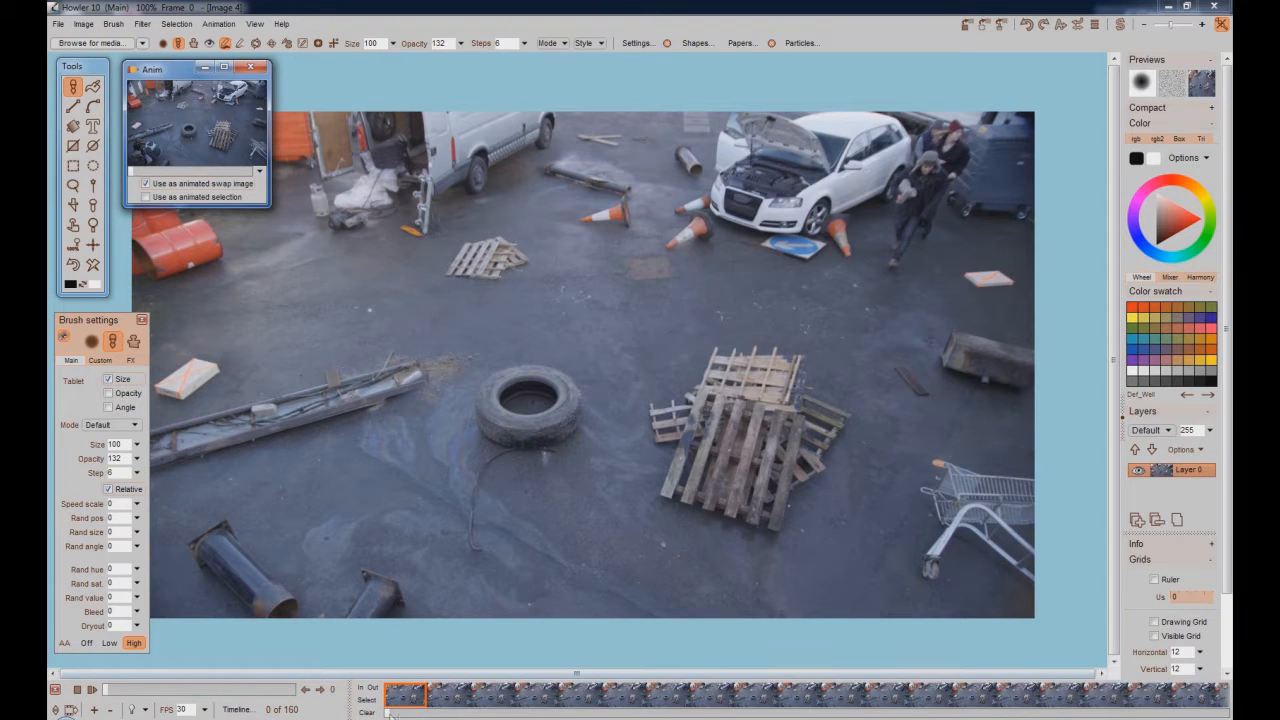
left_click_drag(106, 694, 192, 697)
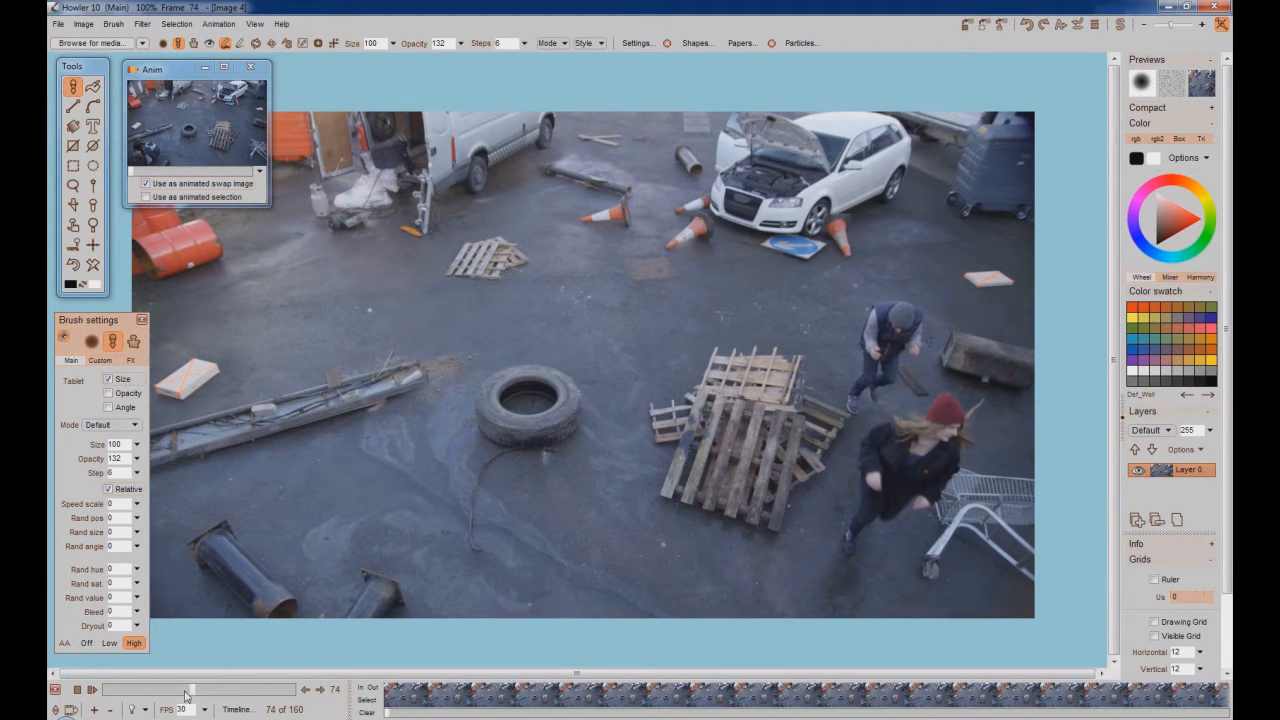
left_click_drag(192, 696, 192, 694)
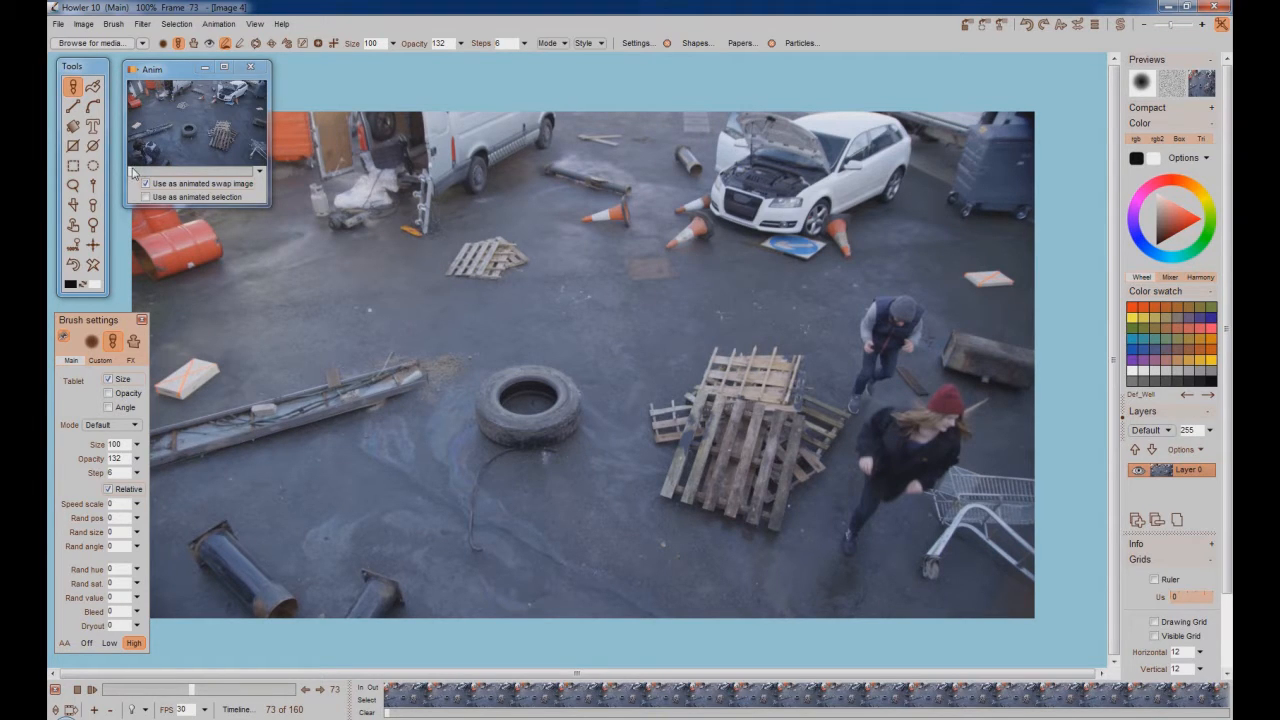
left_click(143, 165)
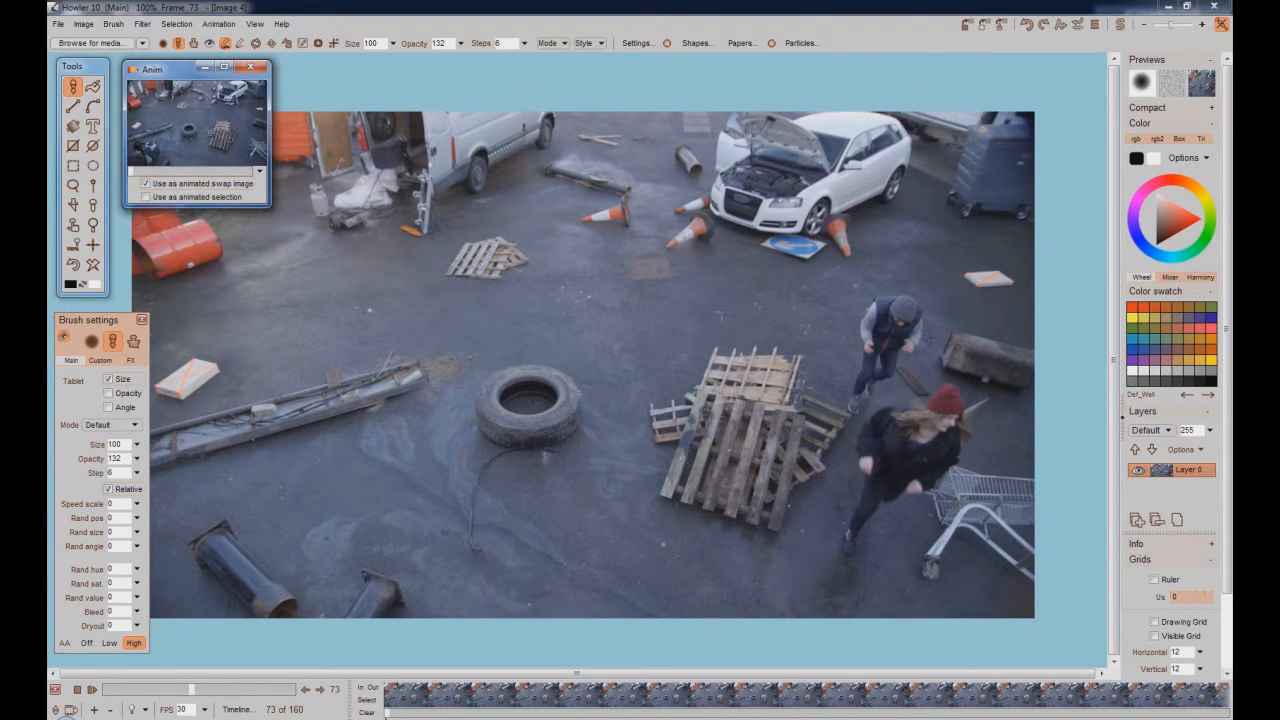
Step: Mark the empty closing section of the clip up to frame 159 and copy it as a block
left_click_drag(191, 689, 241, 690)
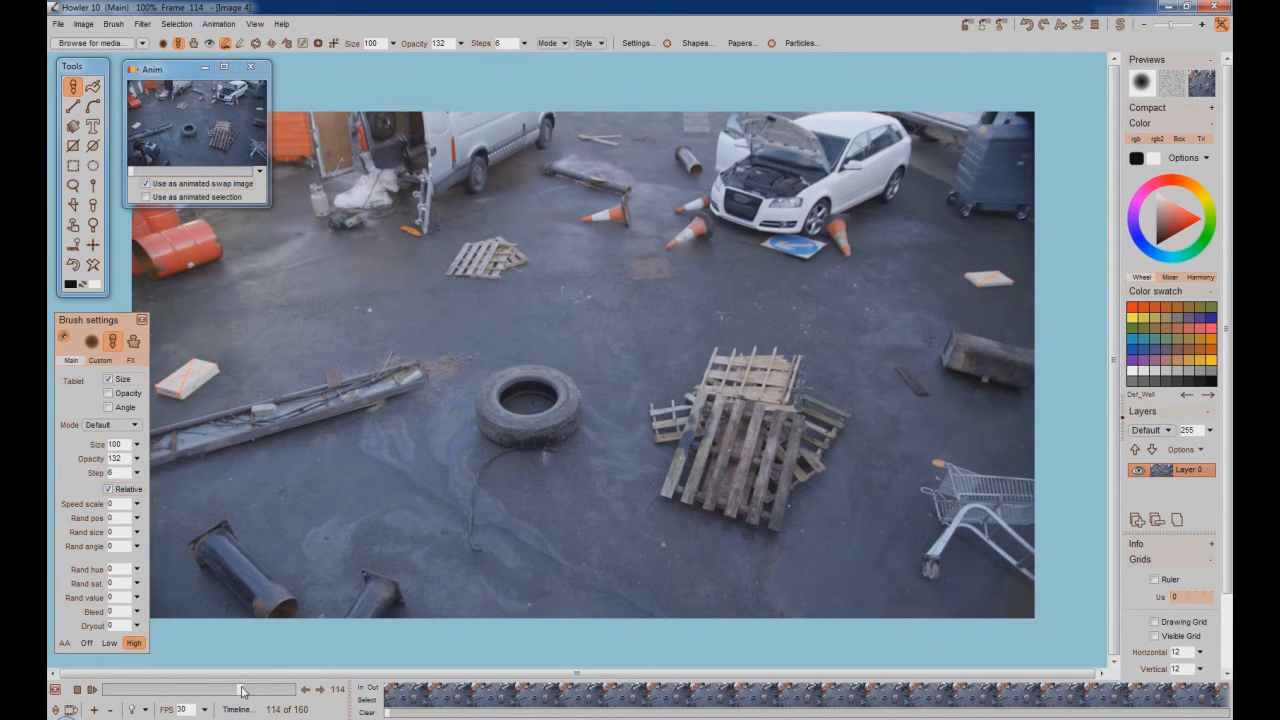
left_click_drag(246, 690, 236, 690)
left_click_drag(238, 694, 322, 706)
left_click_drag(1125, 716, 1169, 716)
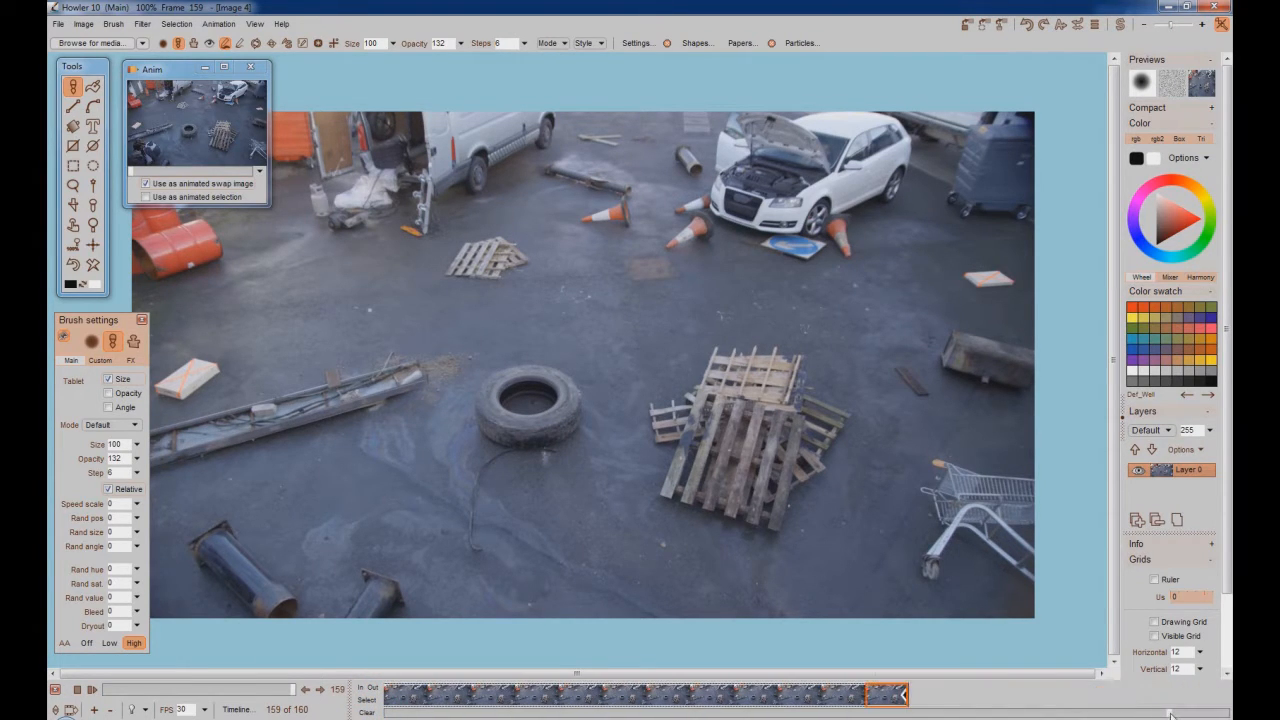
right_click(885, 697)
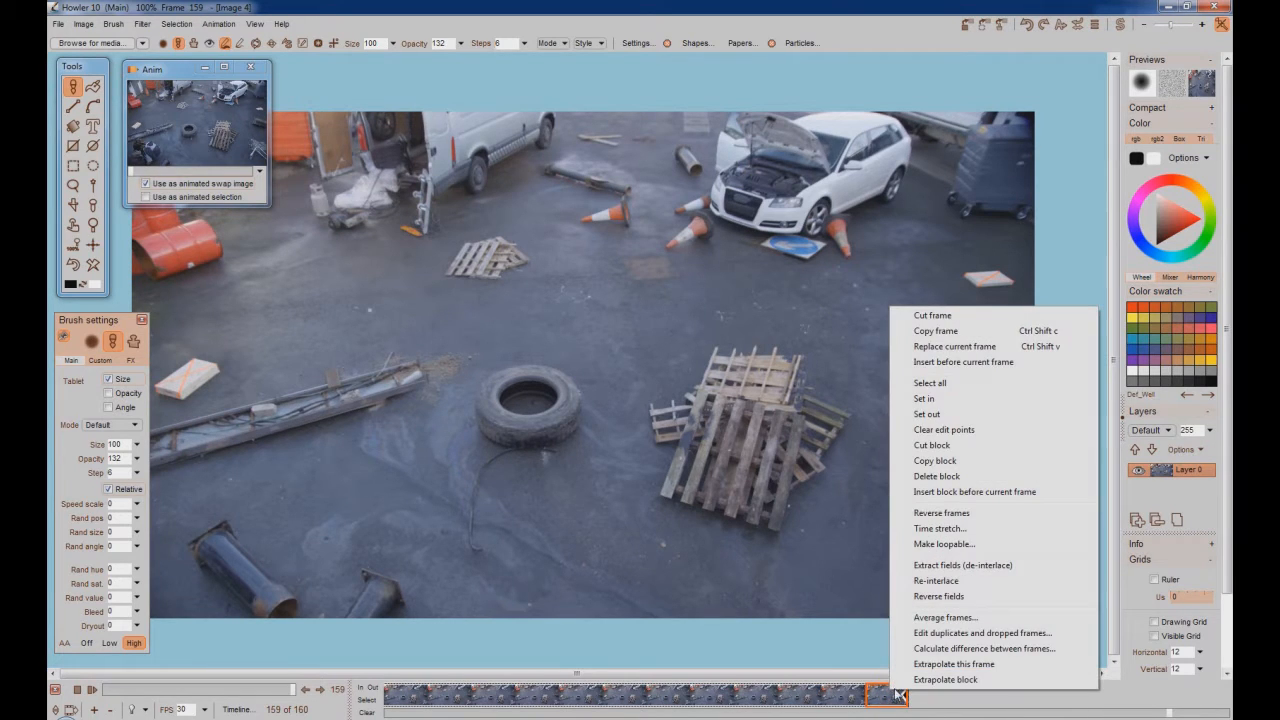
left_click(941, 463)
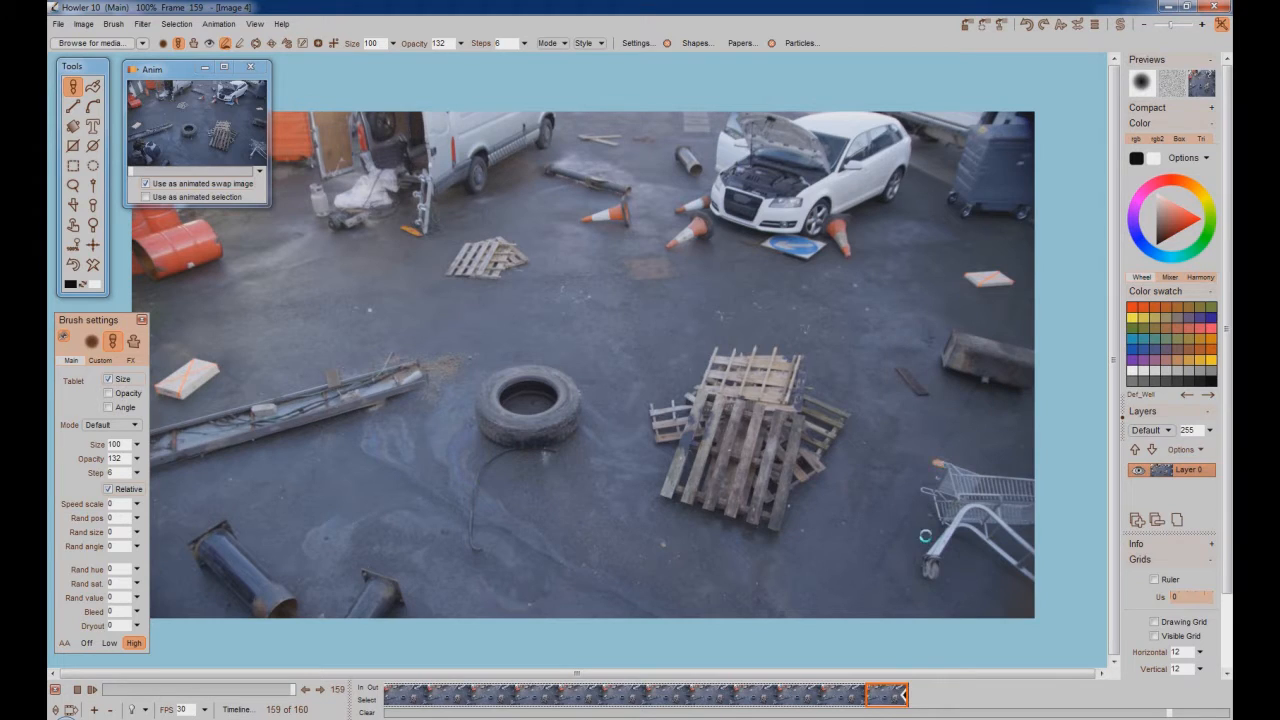
Step: Extend the clip's end by inserting one extra frame and the copied block of empty frames twice
right_click(902, 697)
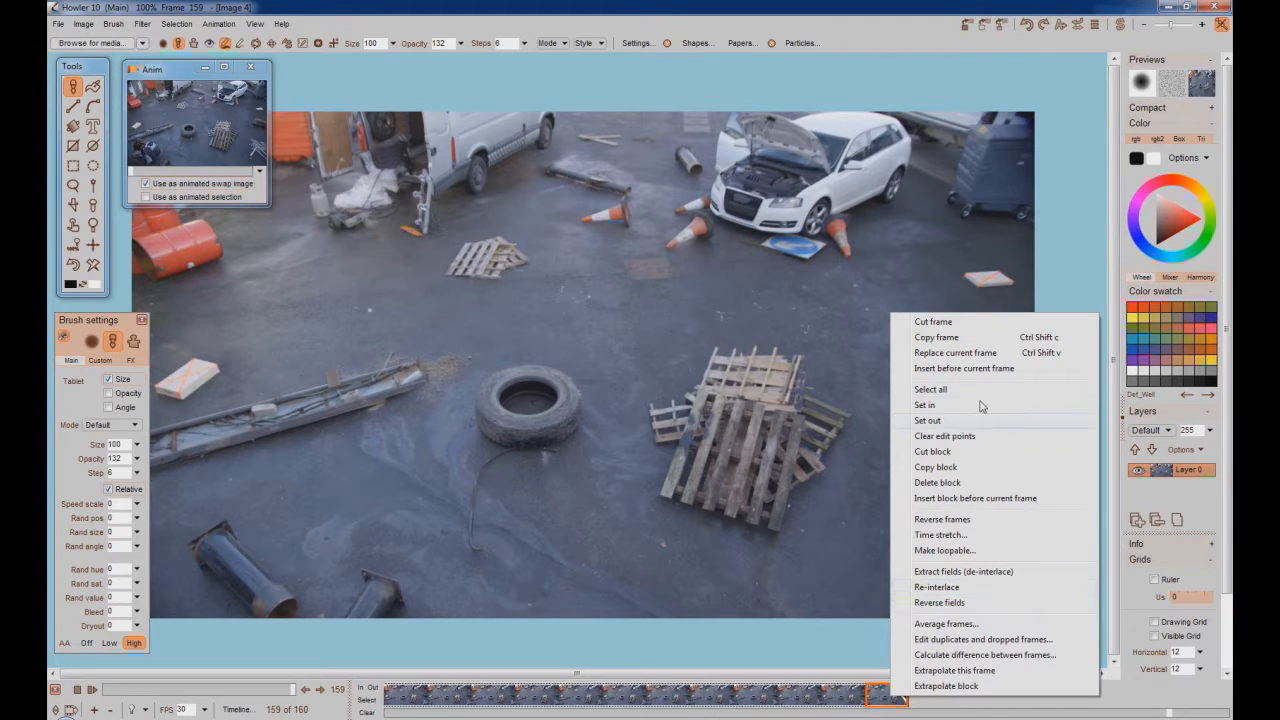
left_click(960, 368)
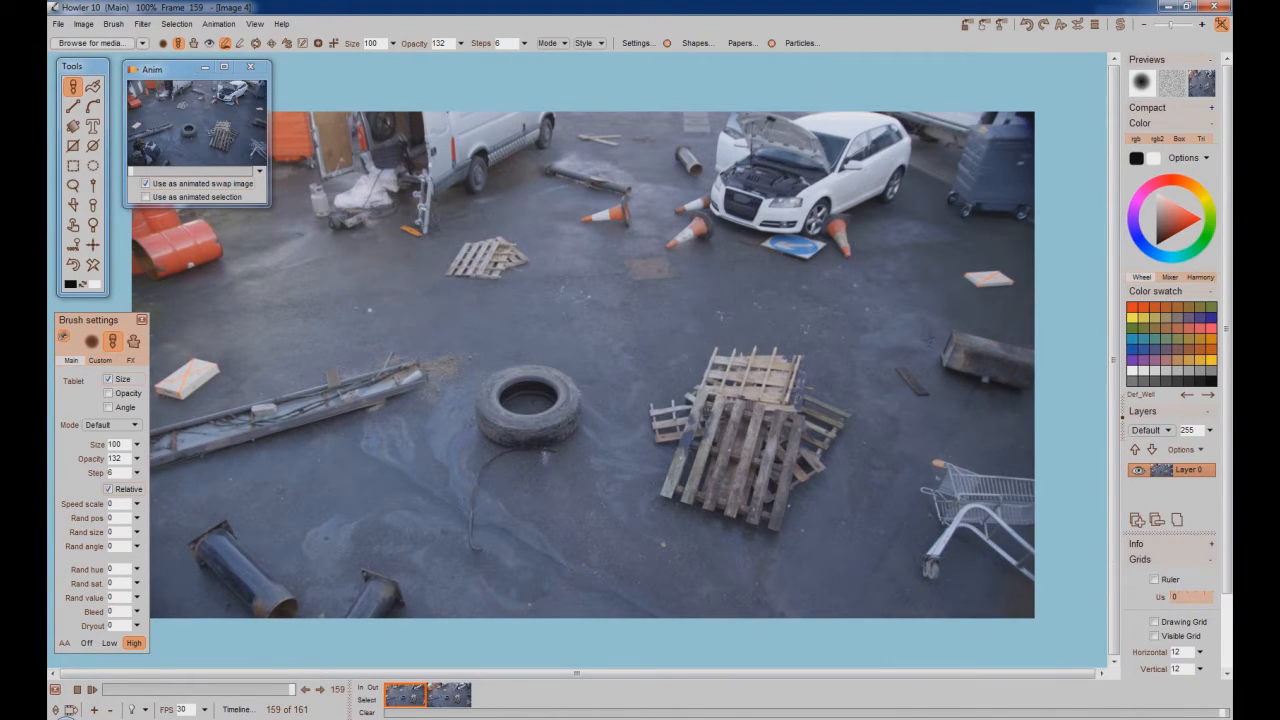
right_click(417, 695)
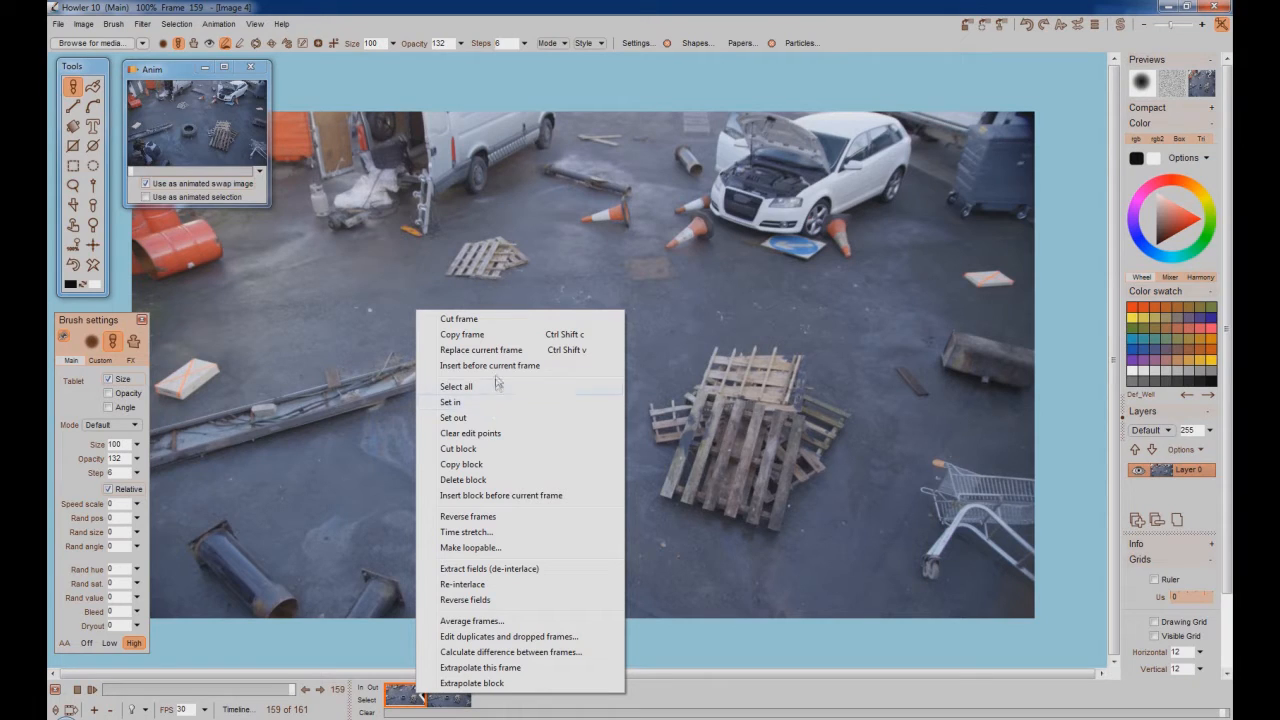
left_click(481, 496)
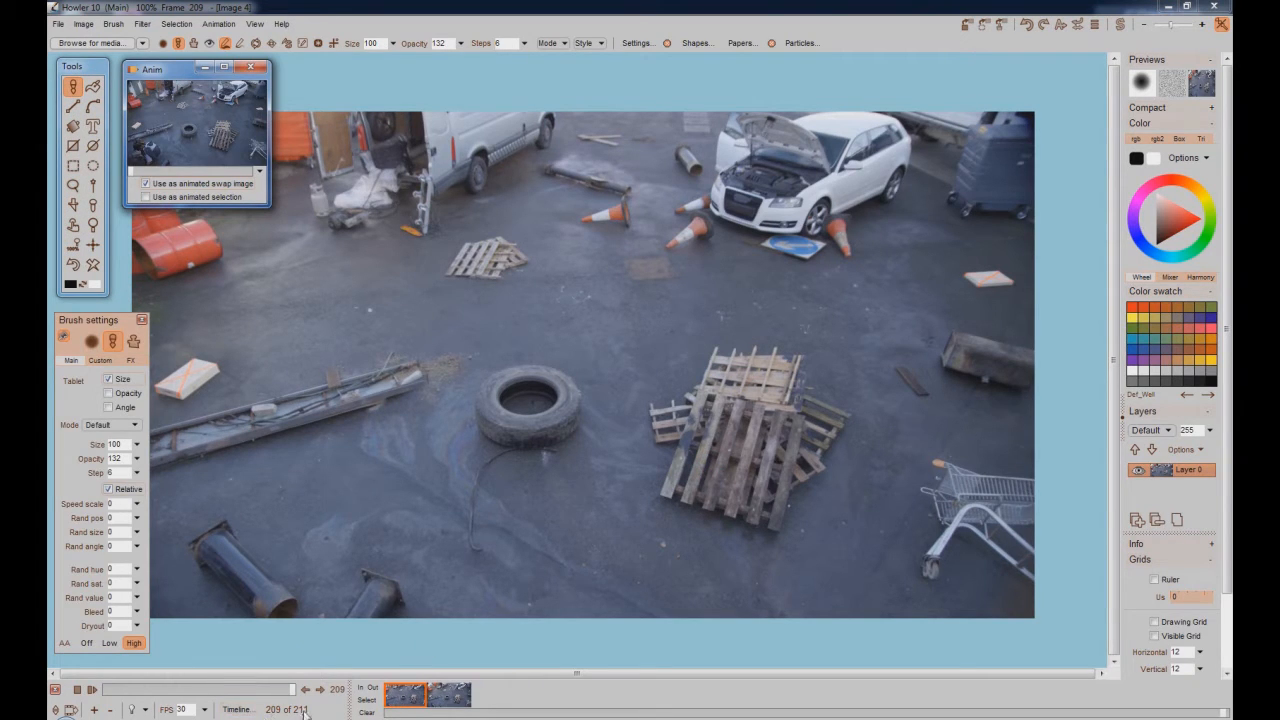
left_click(449, 703)
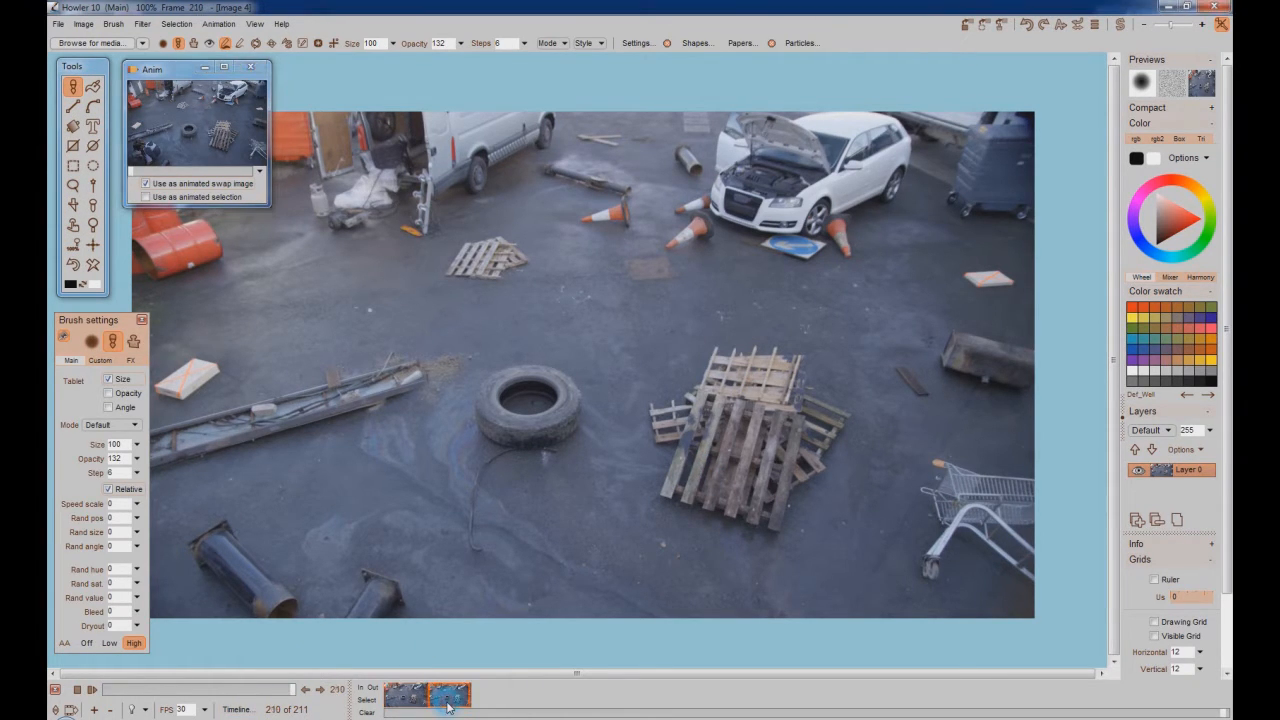
right_click(453, 703)
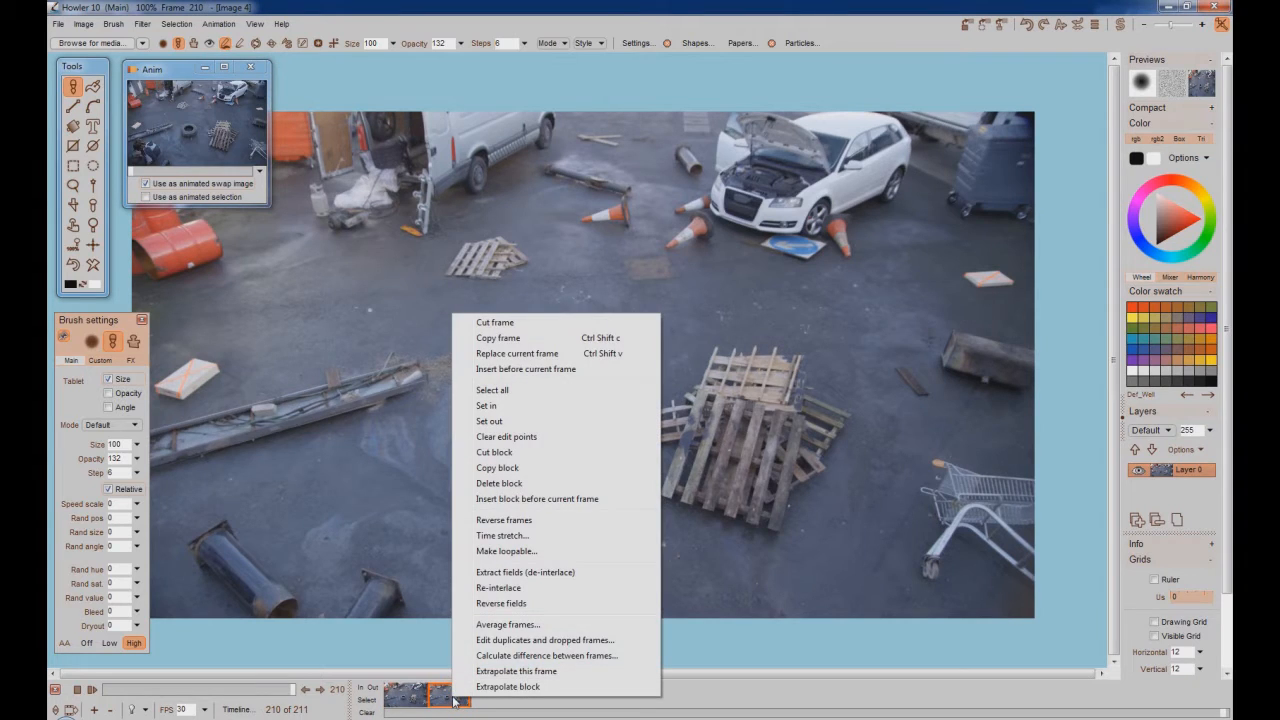
left_click(573, 503)
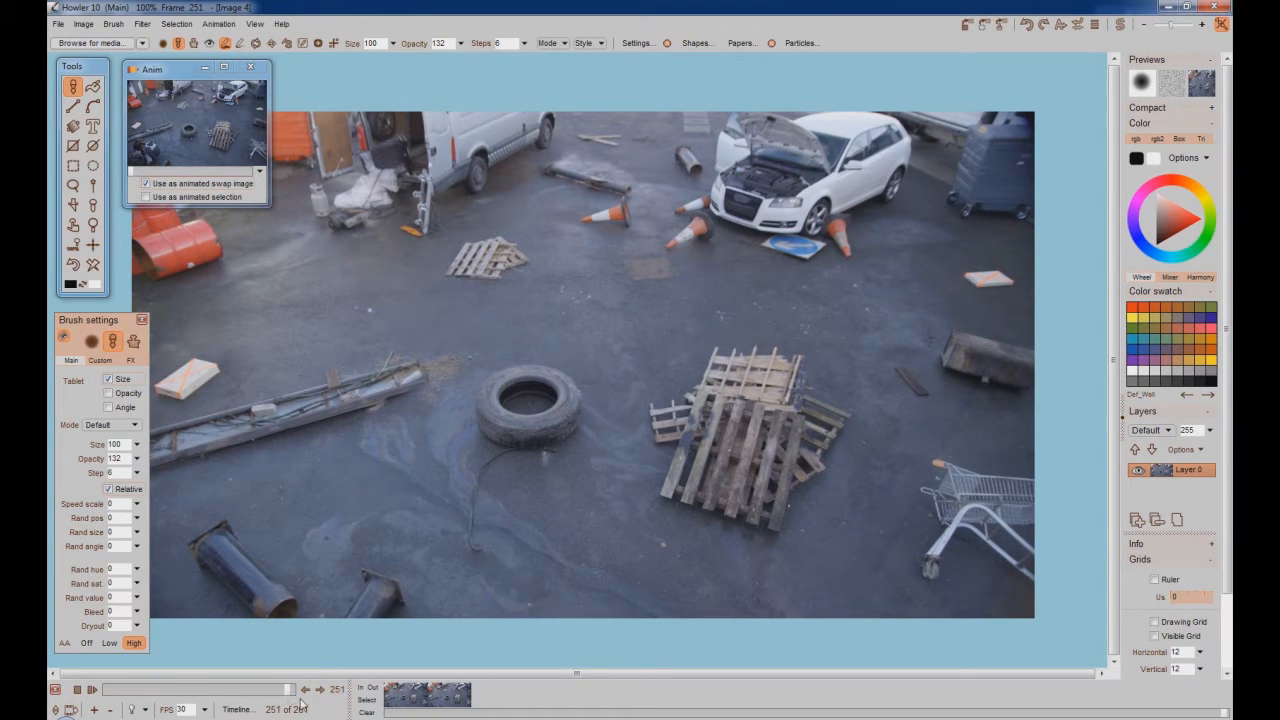
Step: Trim the clip to 250 frames by deleting the surplus block at its end and one further frame
left_click_drag(290, 698, 297, 692)
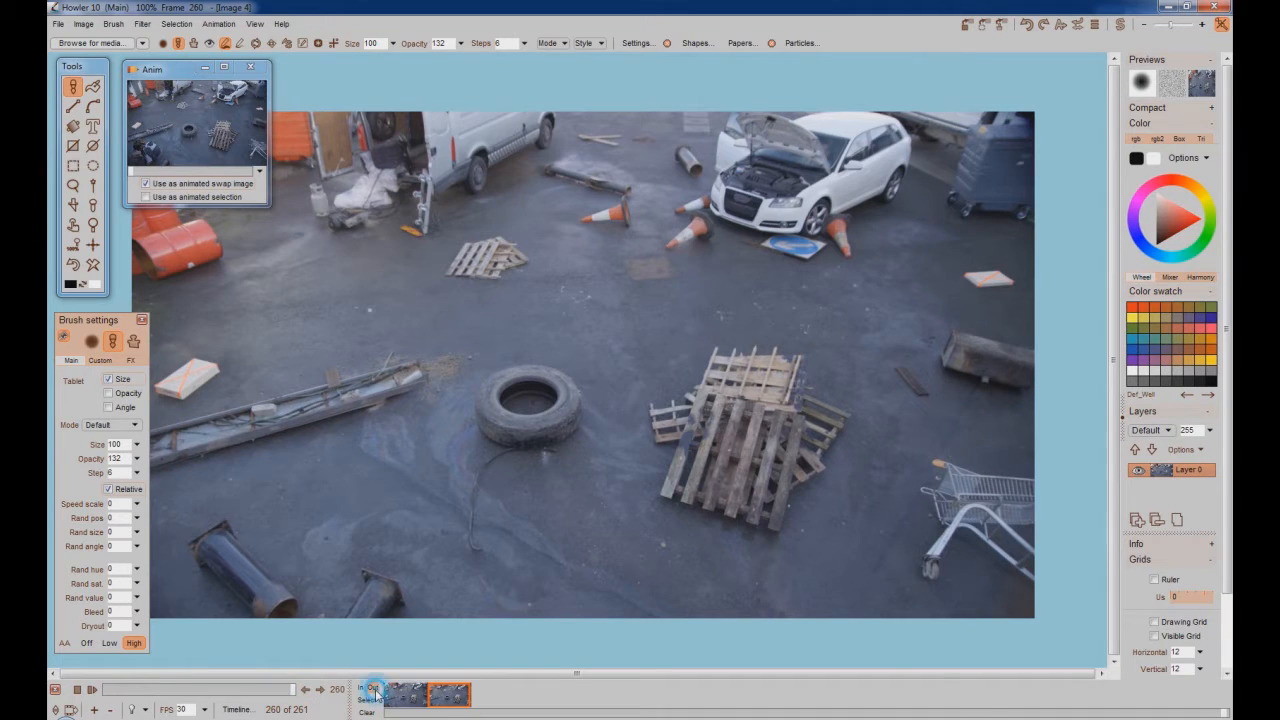
right_click(456, 706)
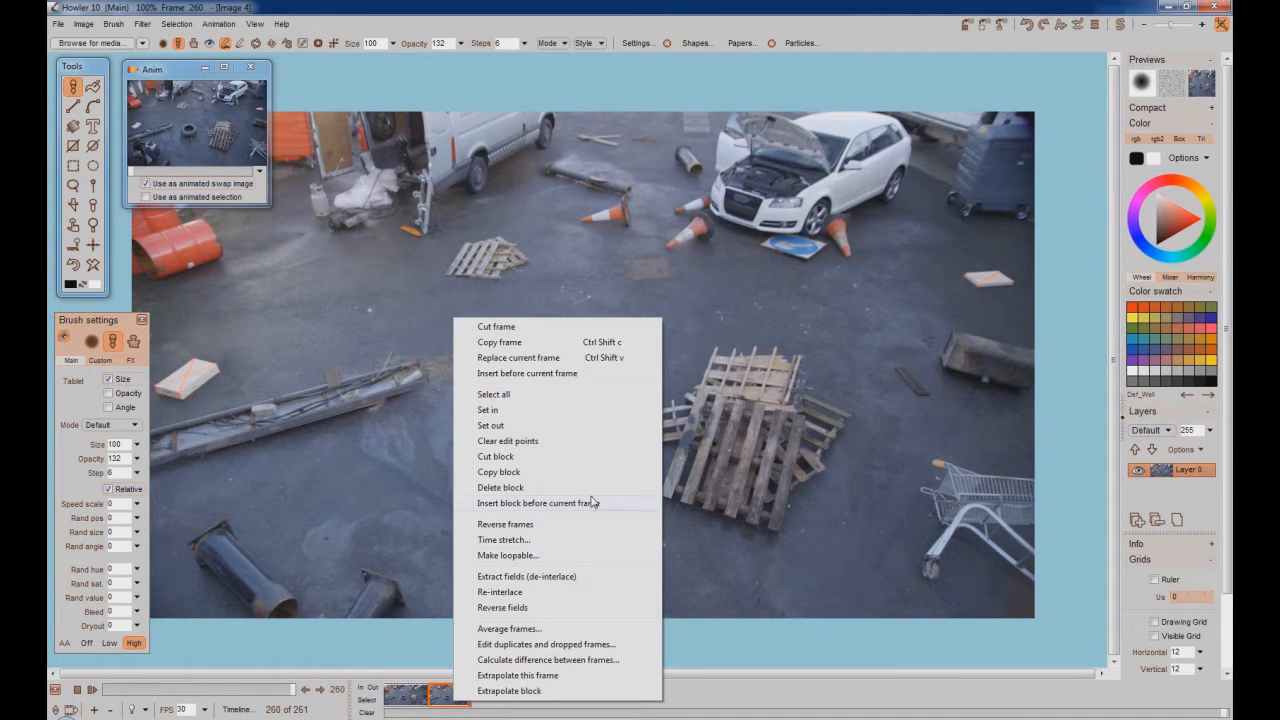
left_click(503, 489)
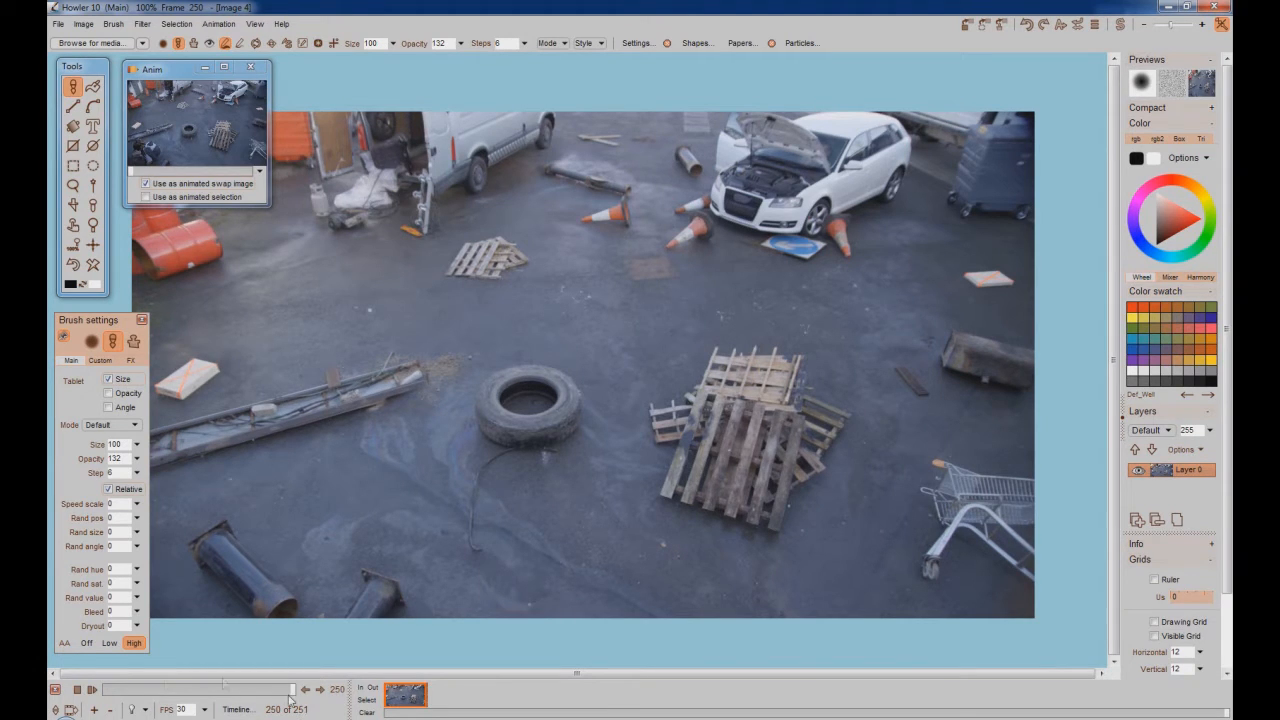
left_click(110, 710)
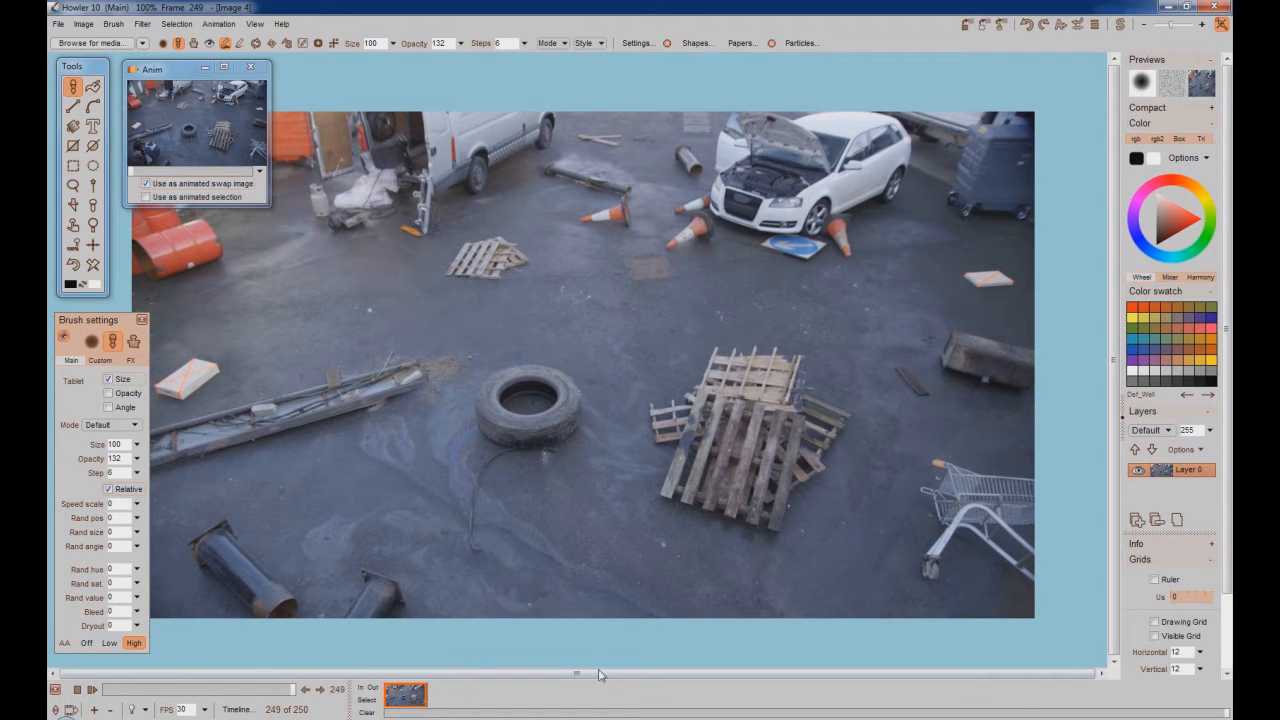
Step: Return the clip to frame 0 and show the whole image at 70% beside the stored animation window
left_click_drag(292, 691, 50, 700)
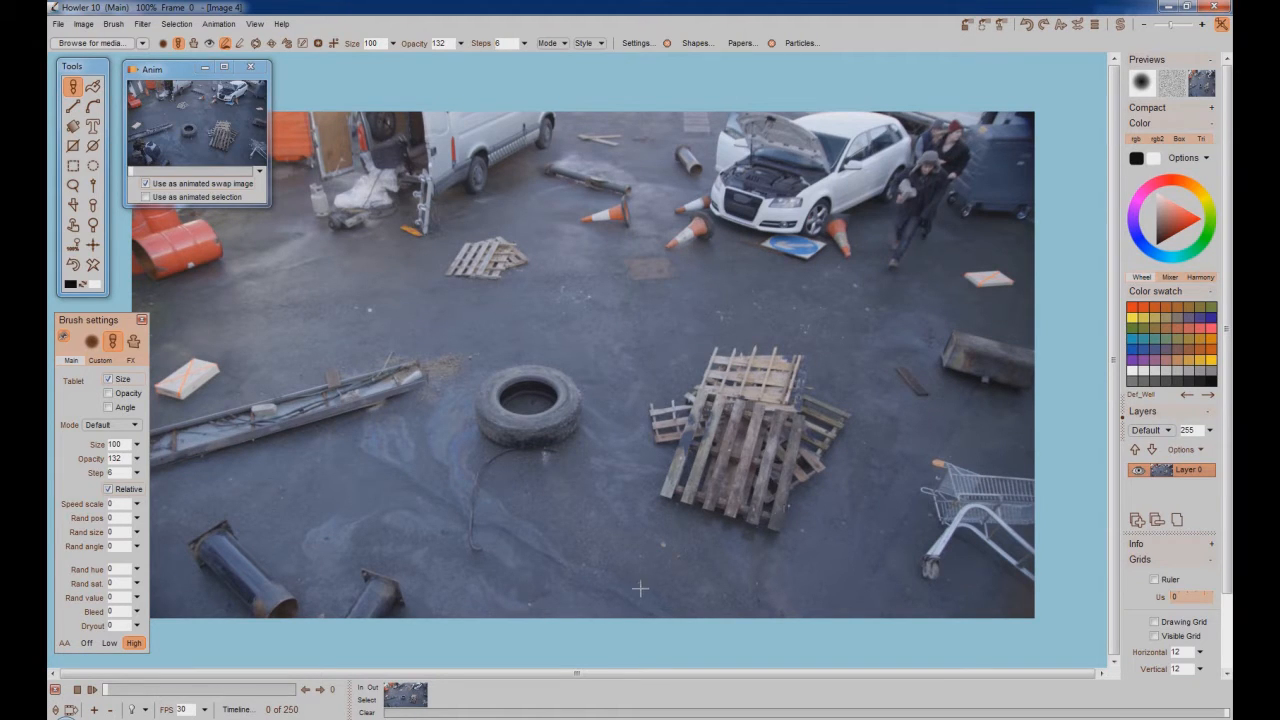
left_click_drag(73, 225, 618, 367)
scroll(647, 337, "down", 2)
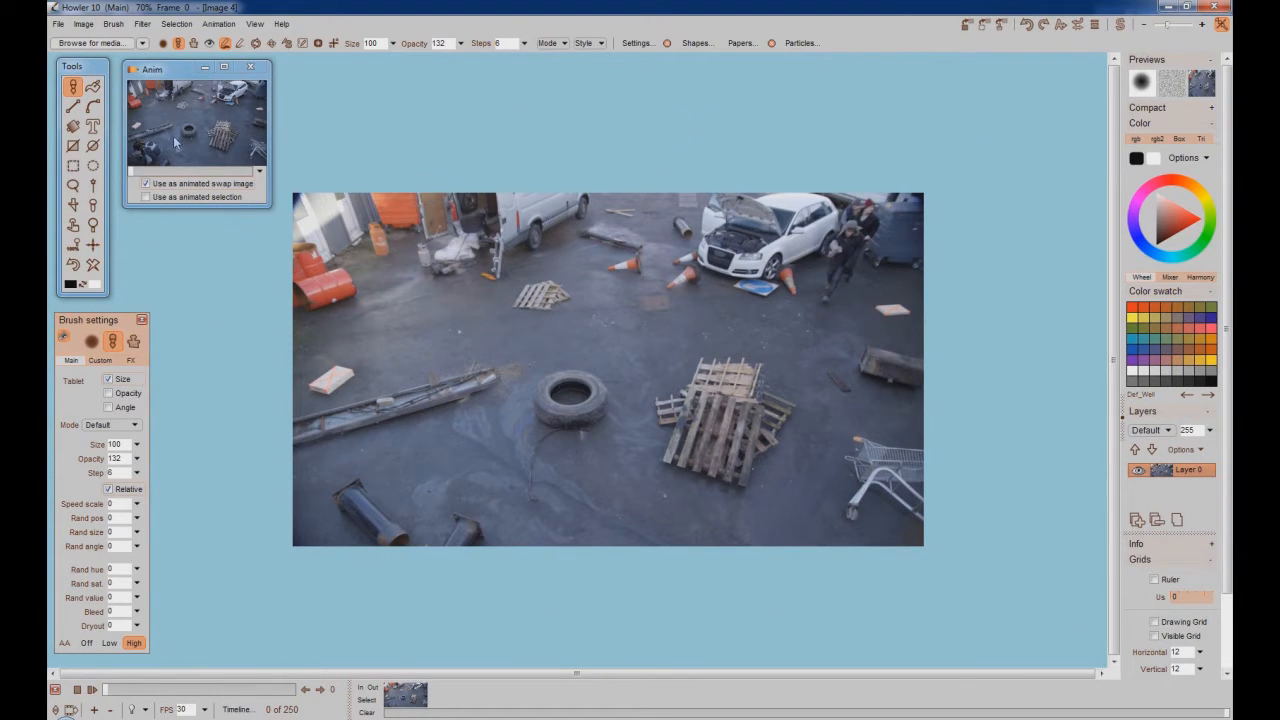
mouse_move(172, 72)
left_mouse_down()
mouse_move(190, 75)
mouse_move(168, 76)
left_mouse_up()
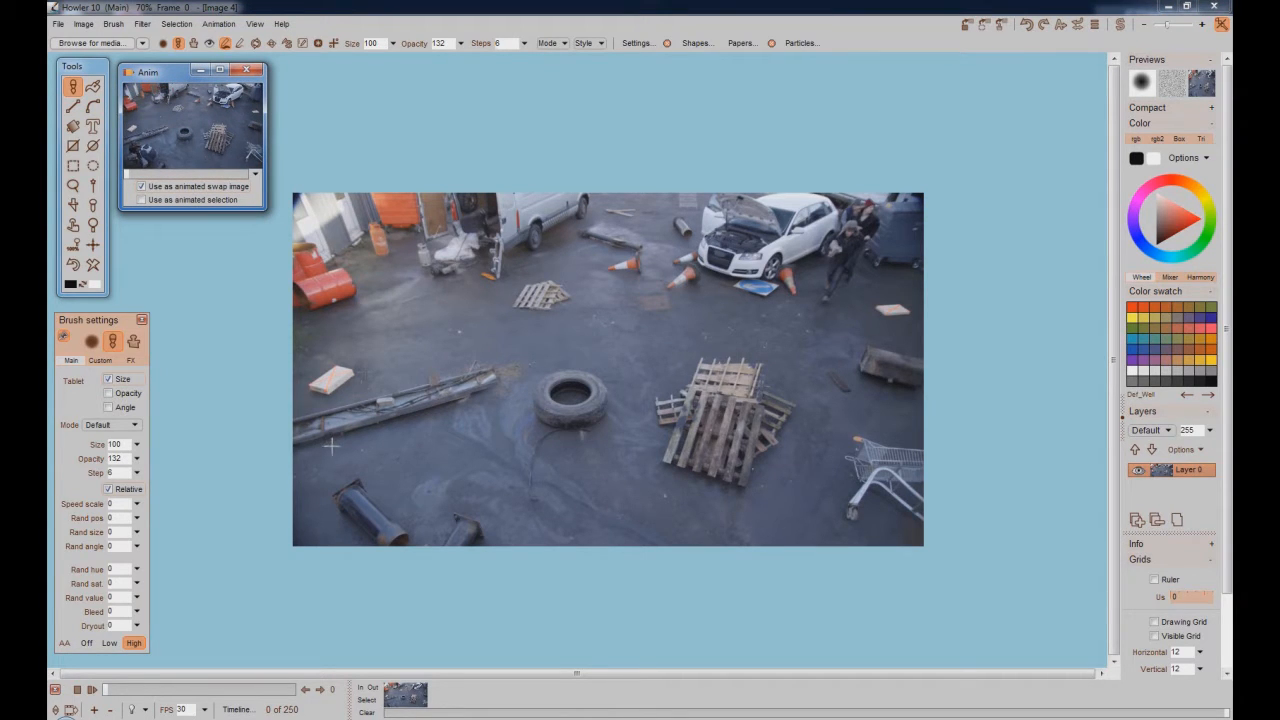
Step: Activate the curve tool and move the tool palette and stored animation window clear of the curve options
left_click(92, 106)
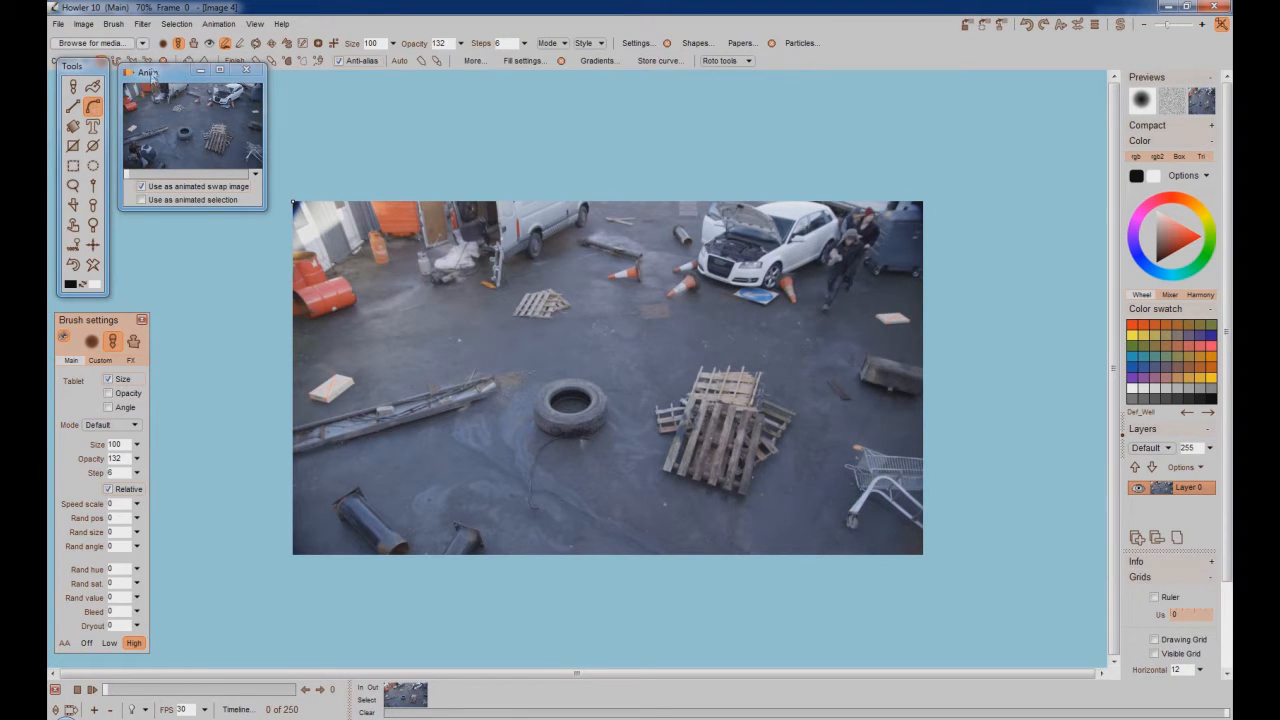
left_click_drag(155, 72, 90, 83)
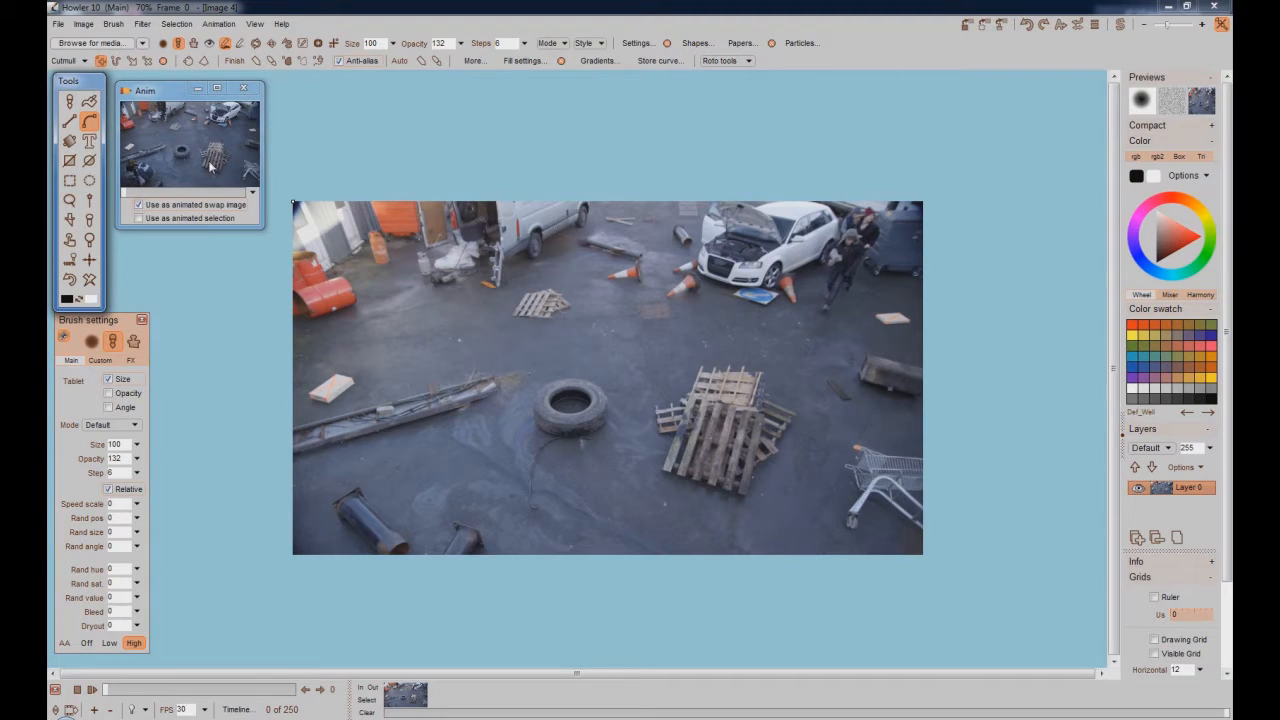
left_click(748, 62)
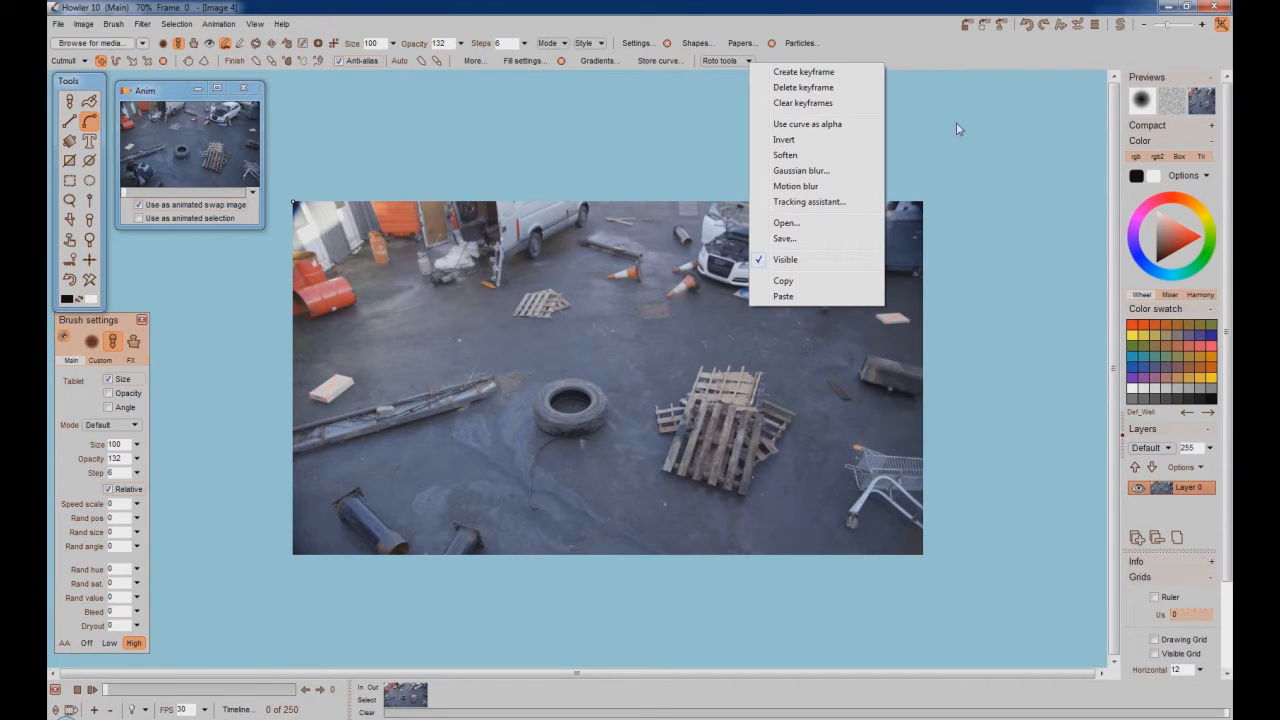
left_click(956, 122)
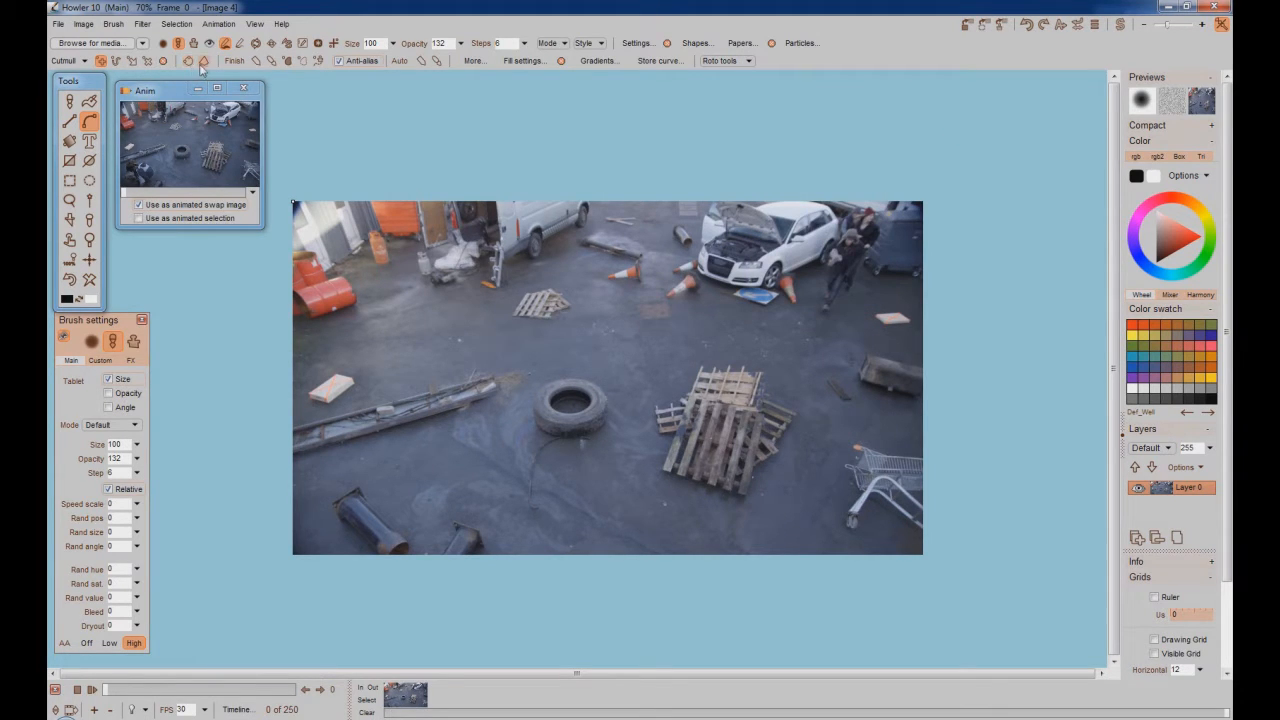
Step: Try out a closed four-point curve around the tyre and clear it
left_click(551, 270)
left_click(742, 376)
left_click(558, 545)
left_click(371, 386)
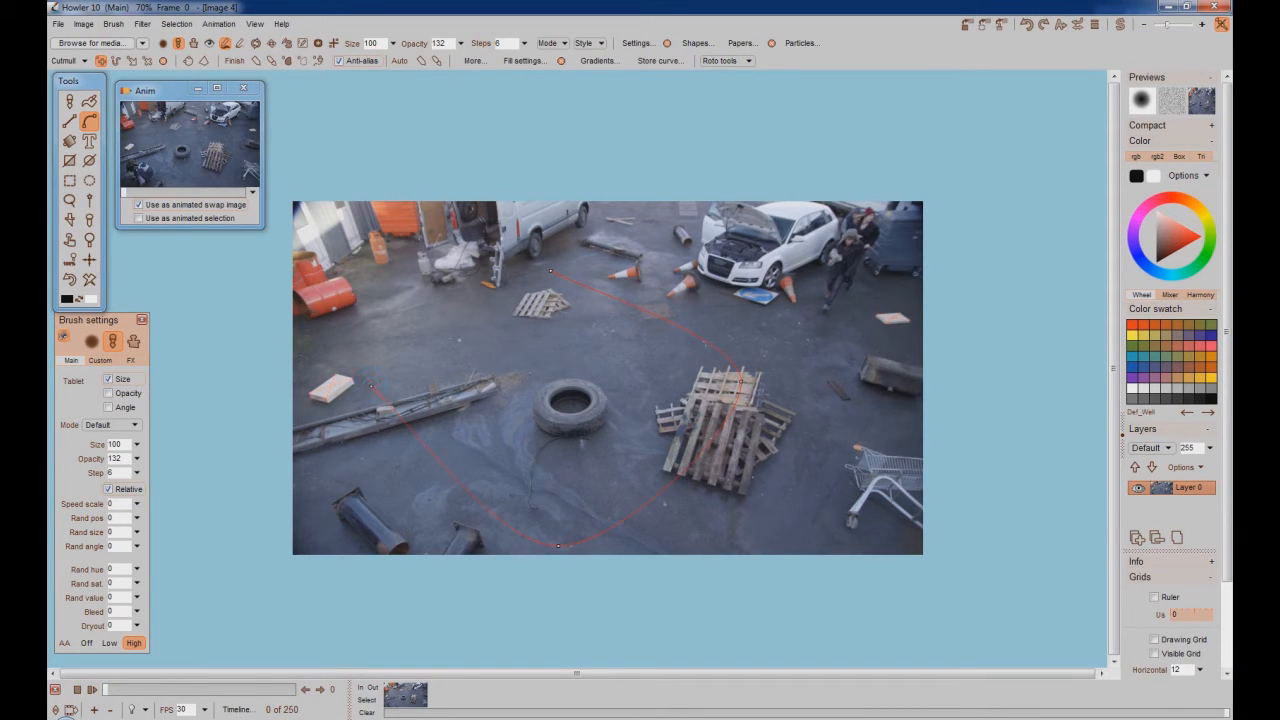
left_click(187, 60)
left_click(758, 368)
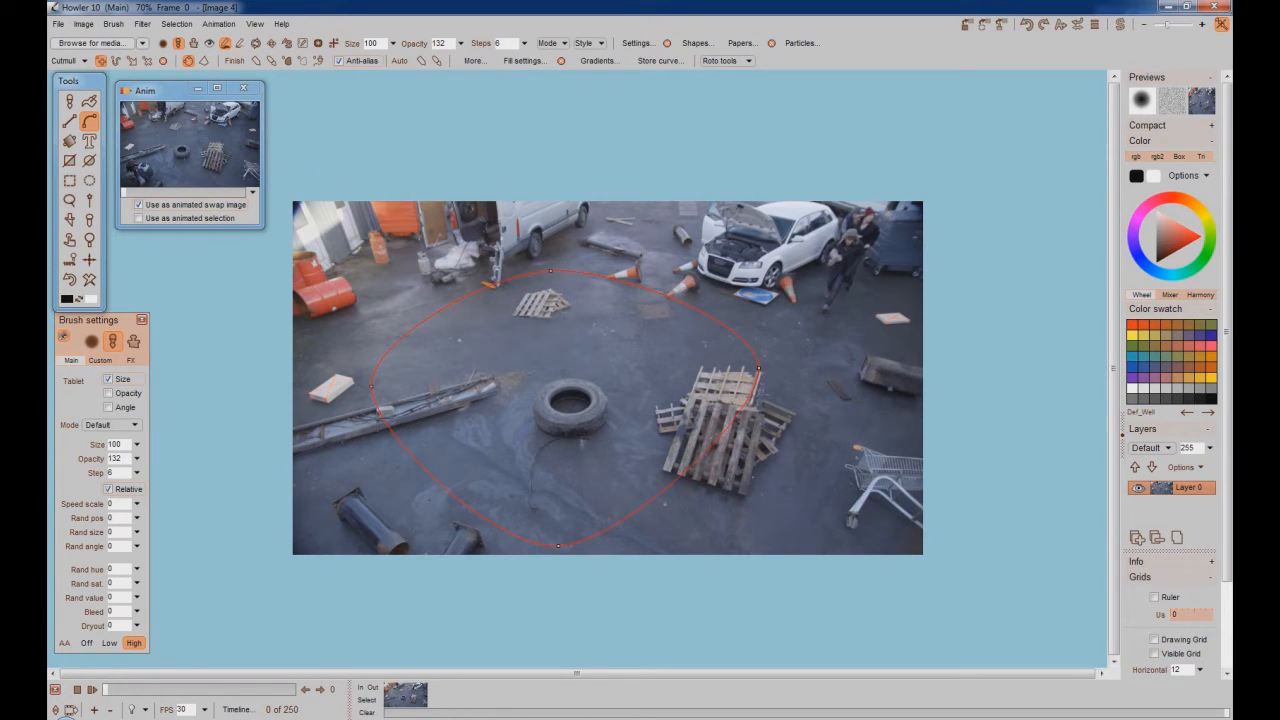
left_click(204, 60)
left_click(189, 61)
left_click(190, 63)
left_click(164, 62)
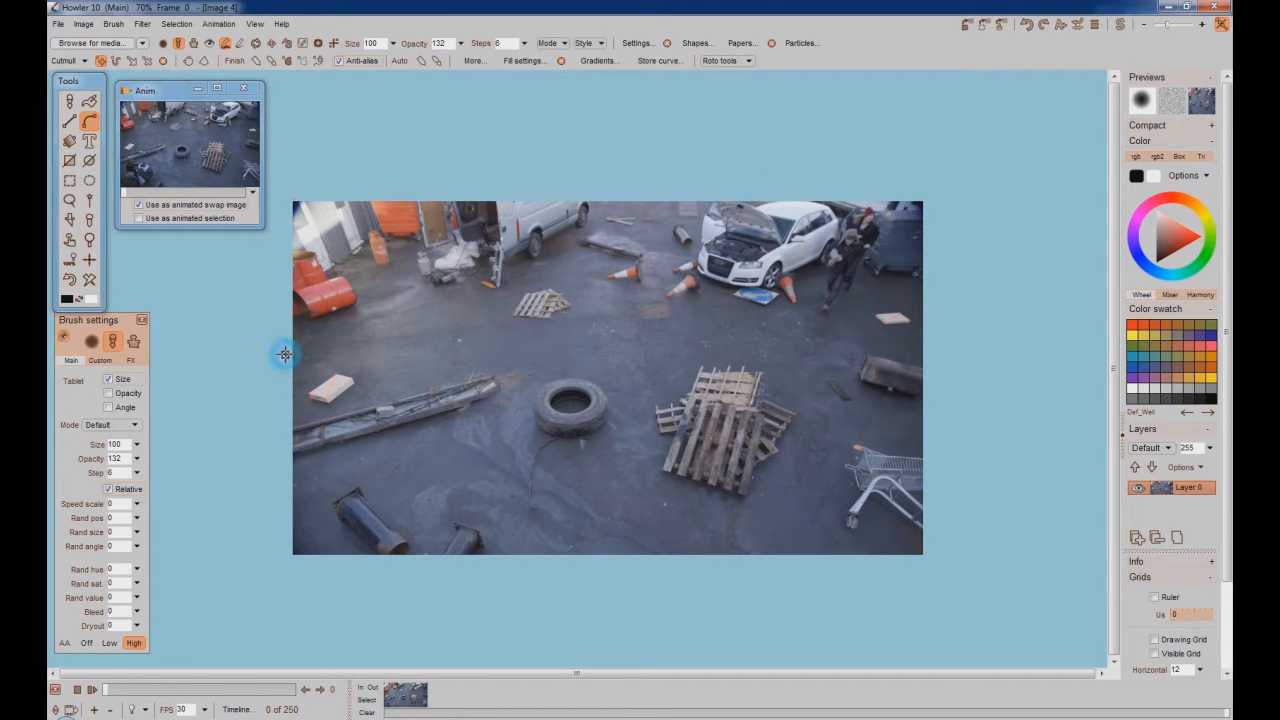
Step: Draw a closed curve around the image's lower-left corner, extending past its edges, and turn it into a selection with Replace
left_click(578, 594)
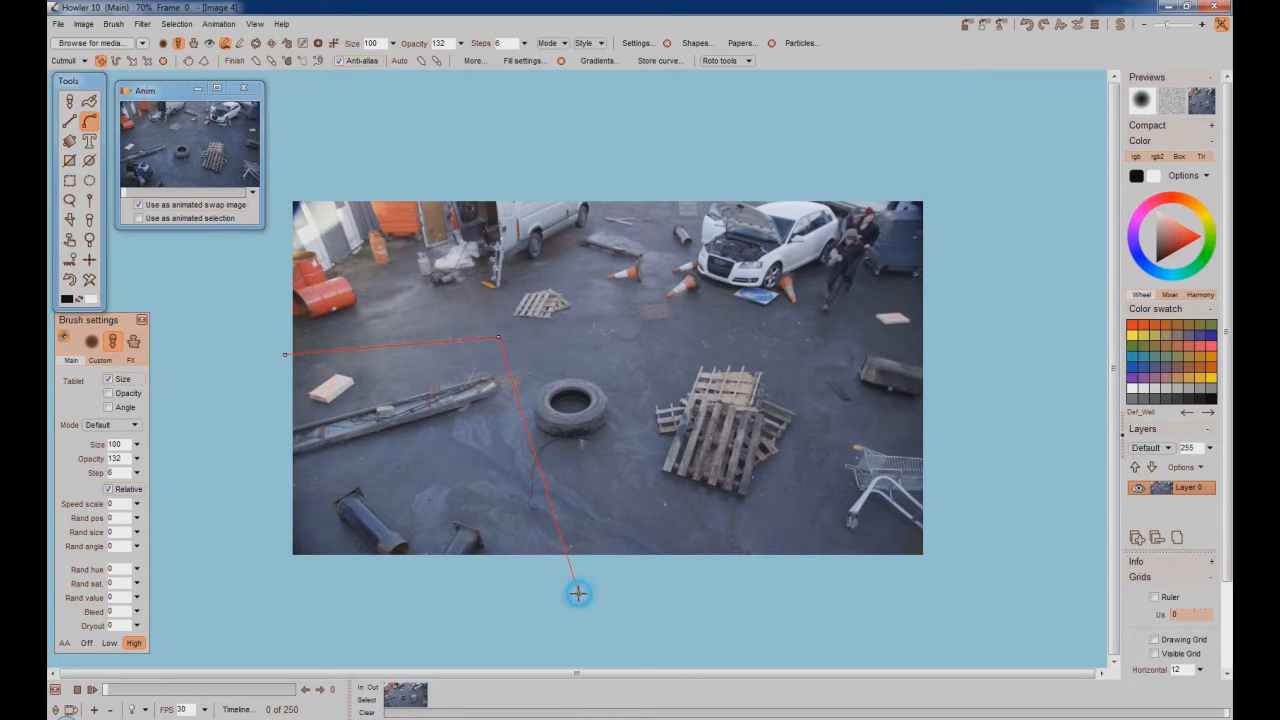
left_click(277, 596)
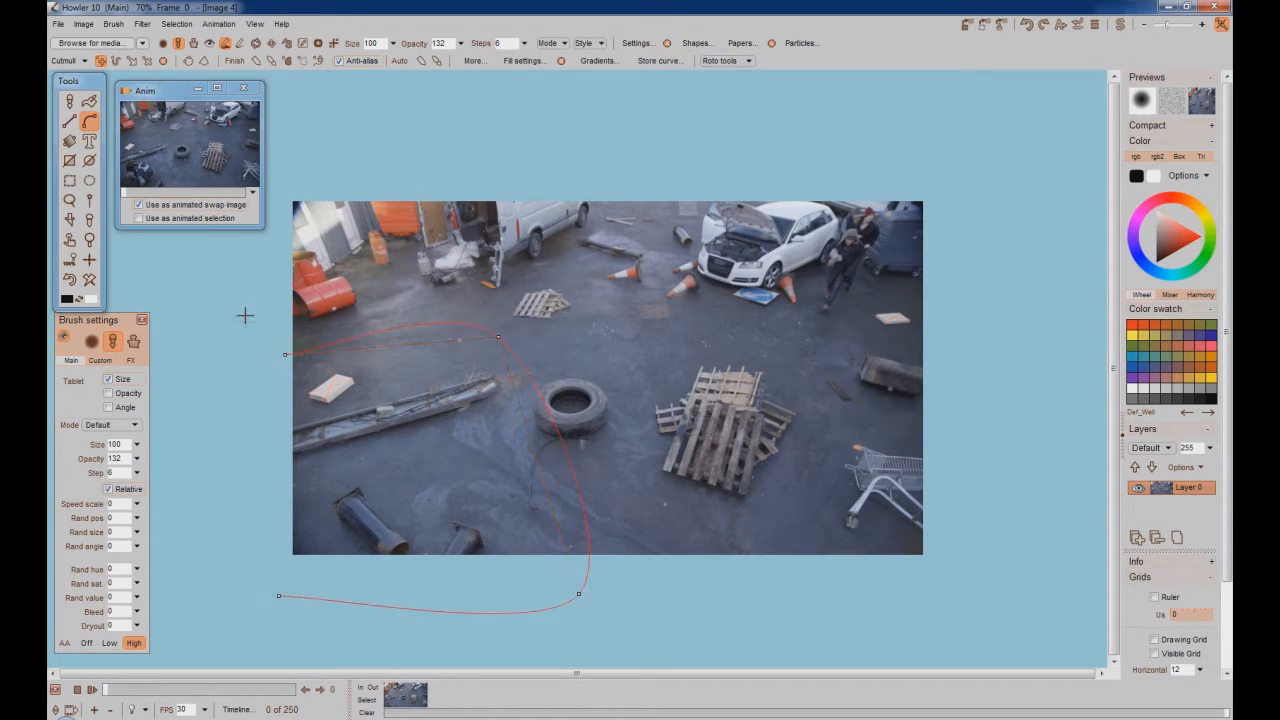
left_click(190, 61)
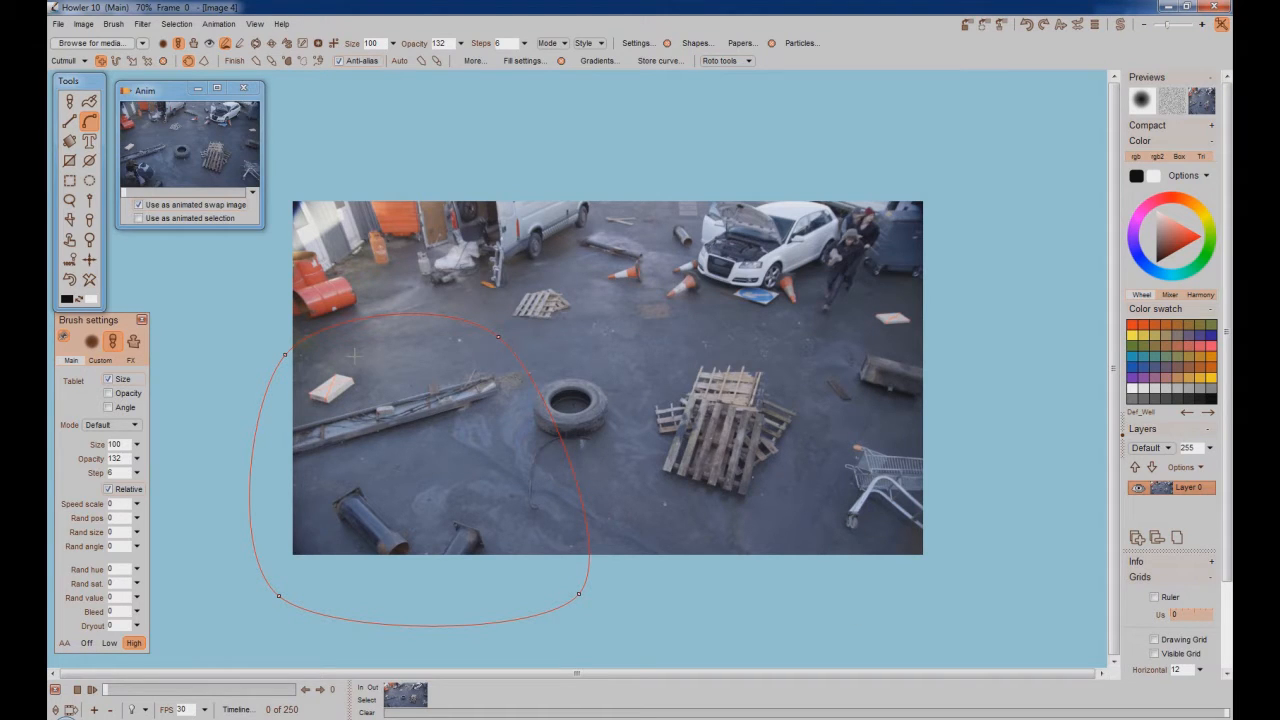
left_click(305, 61)
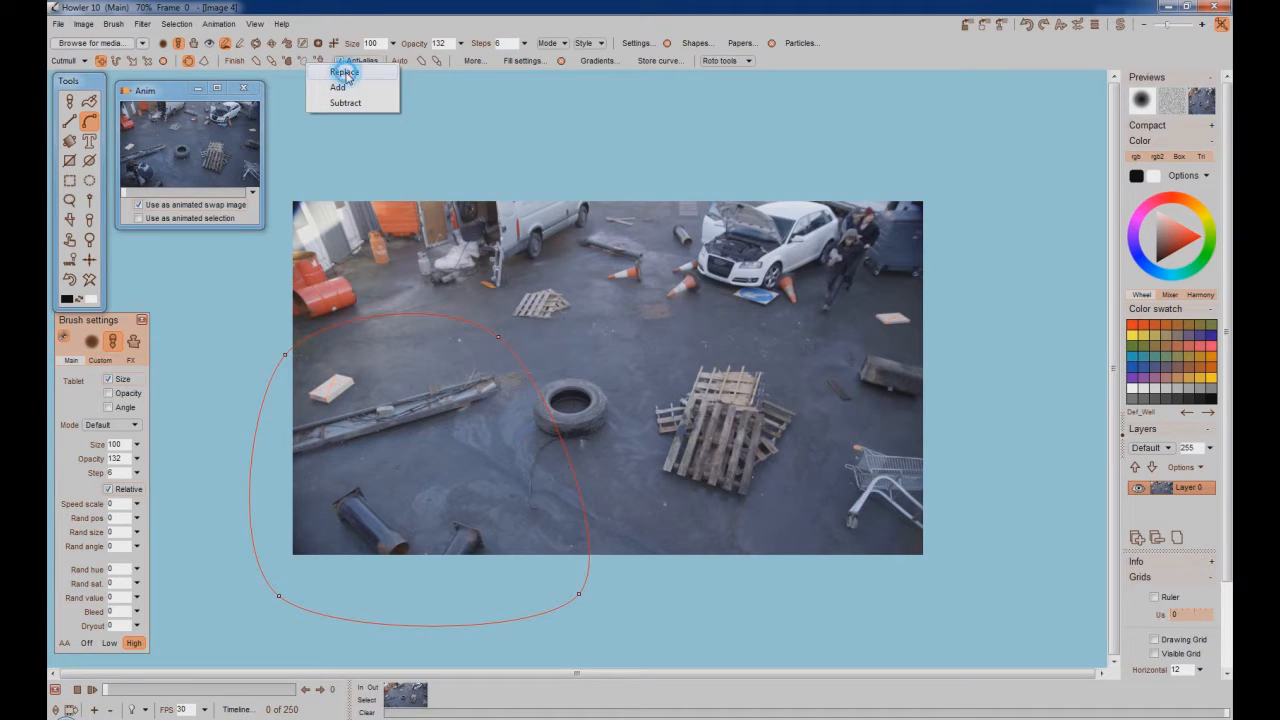
left_click(344, 72)
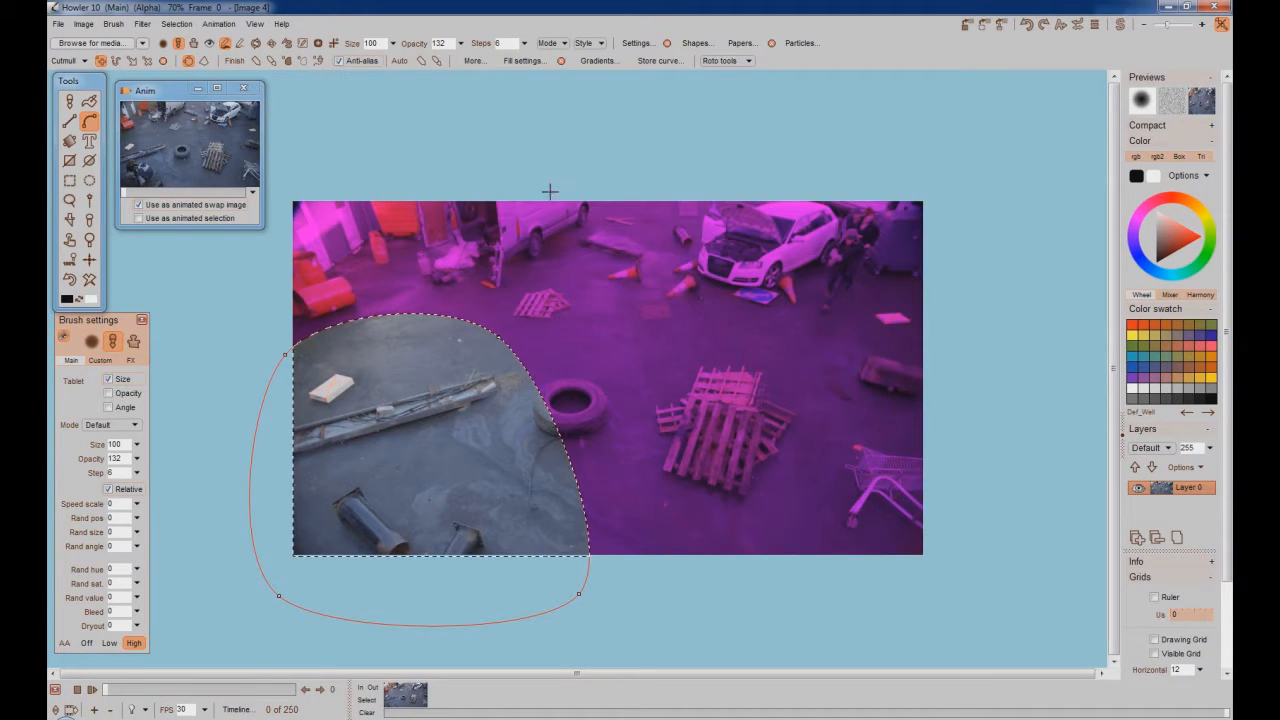
left_click(165, 63)
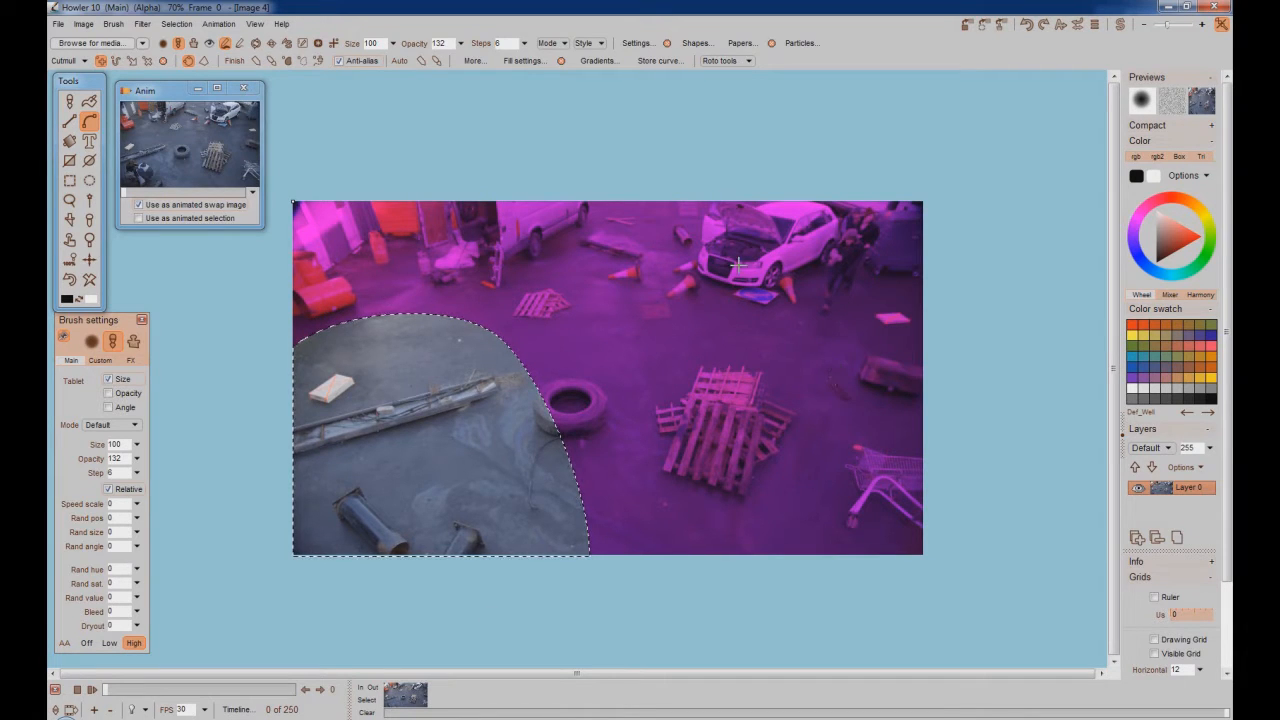
Step: Invert the selection and soften its edge with Gaussian blur at the maximum level, using the Approximate algorithm
left_click(176, 23)
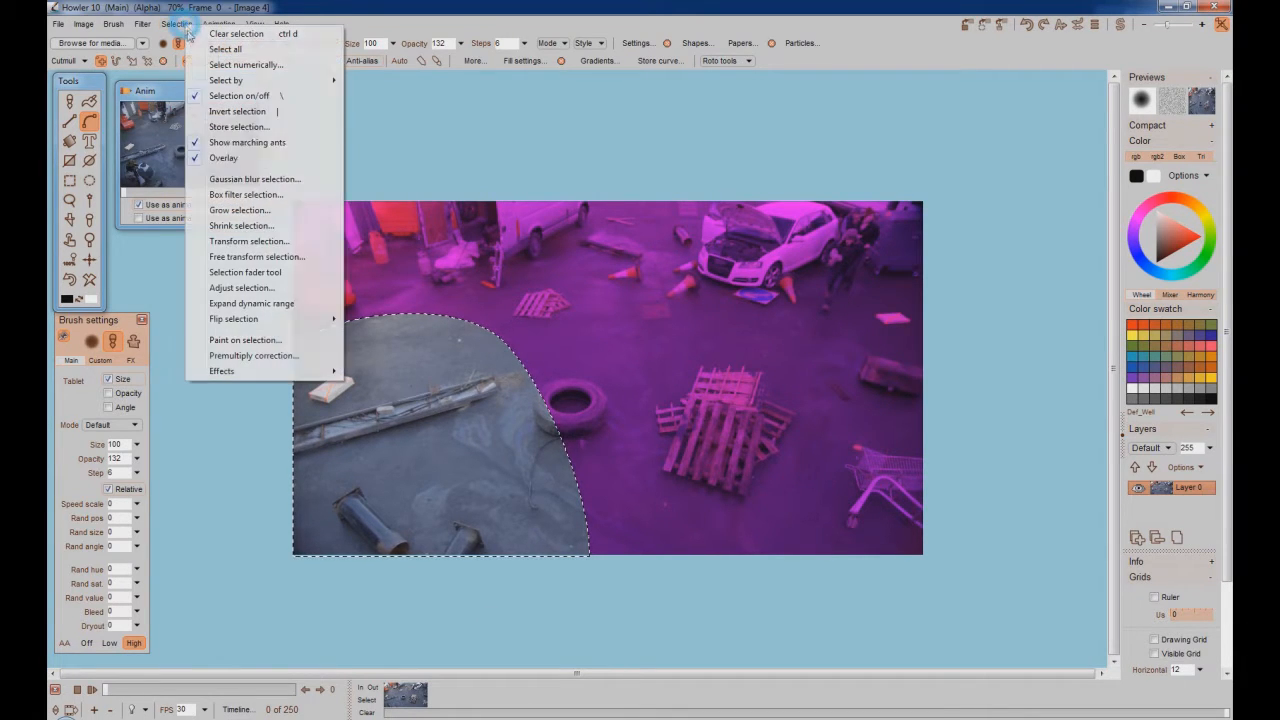
left_click(225, 112)
left_click(189, 27)
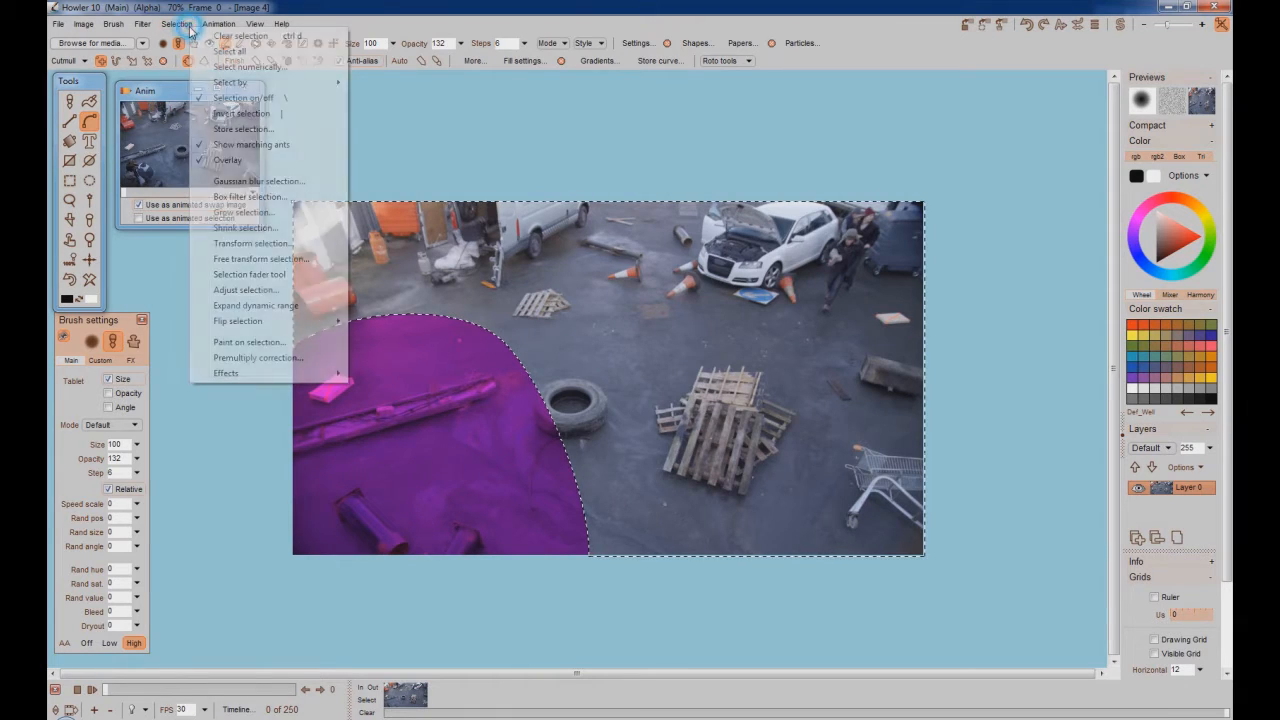
left_click(251, 181)
left_click_drag(584, 324, 702, 324)
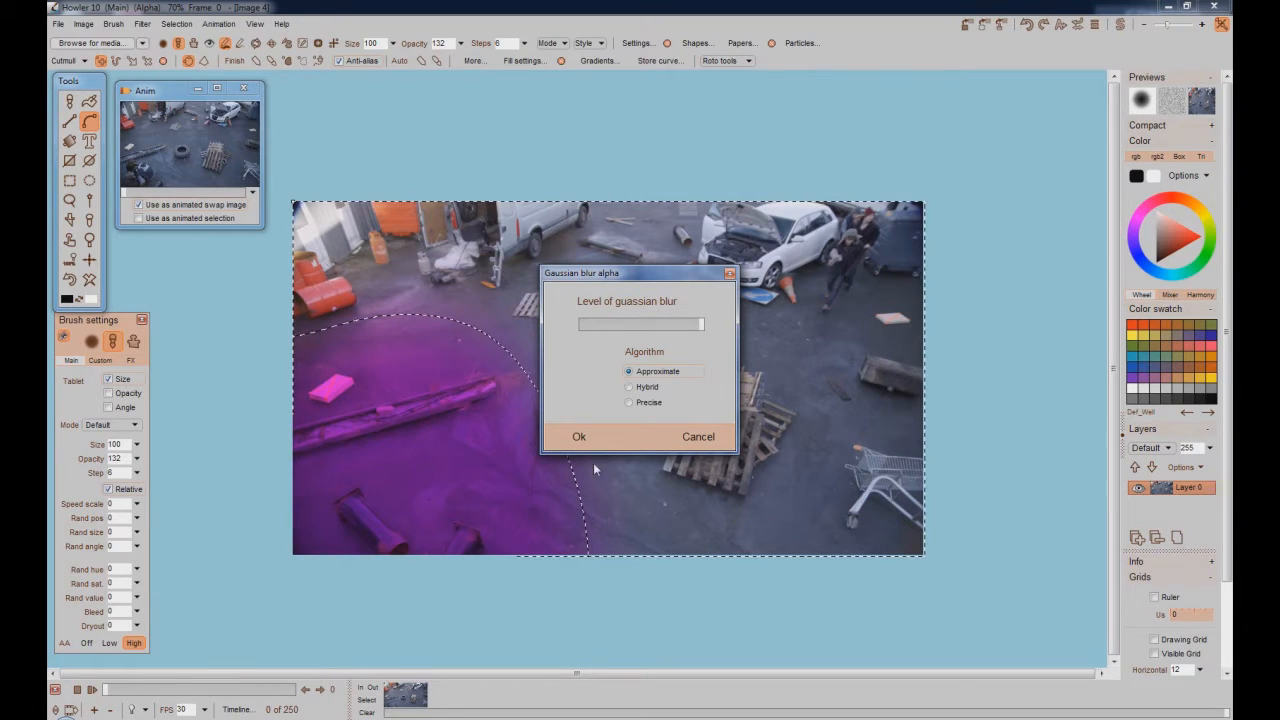
left_click(580, 440)
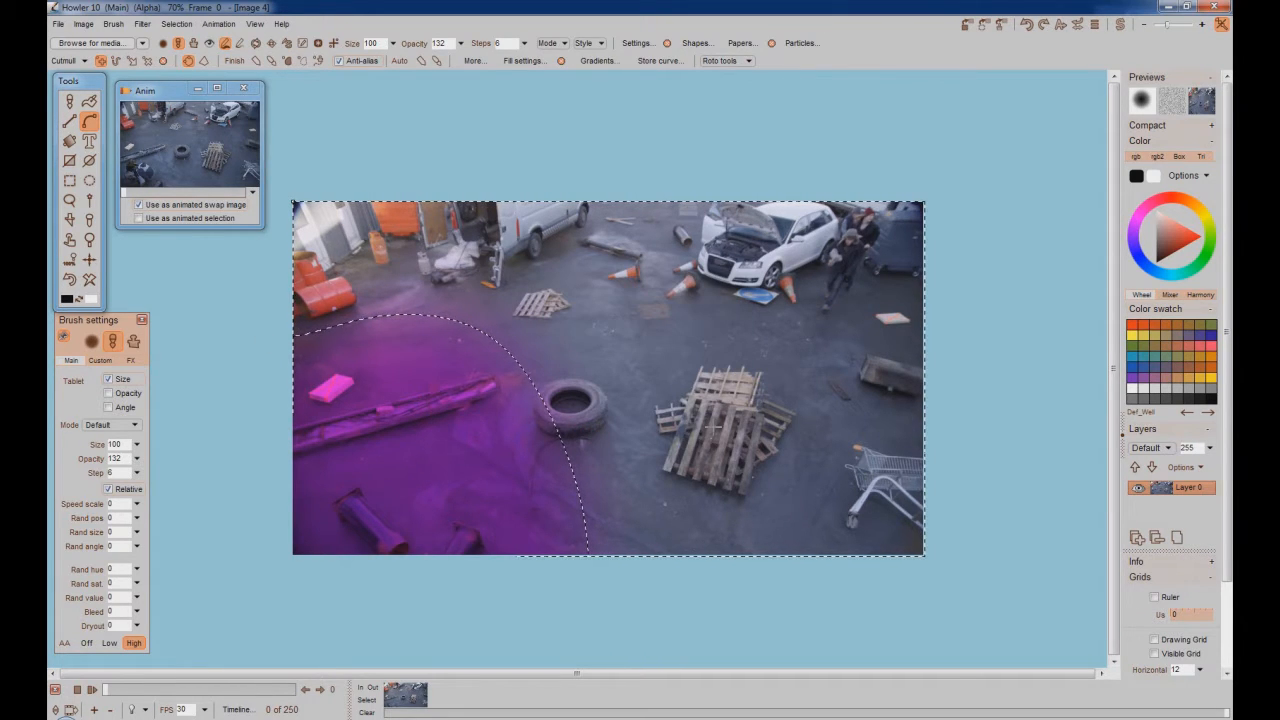
left_click(176, 23)
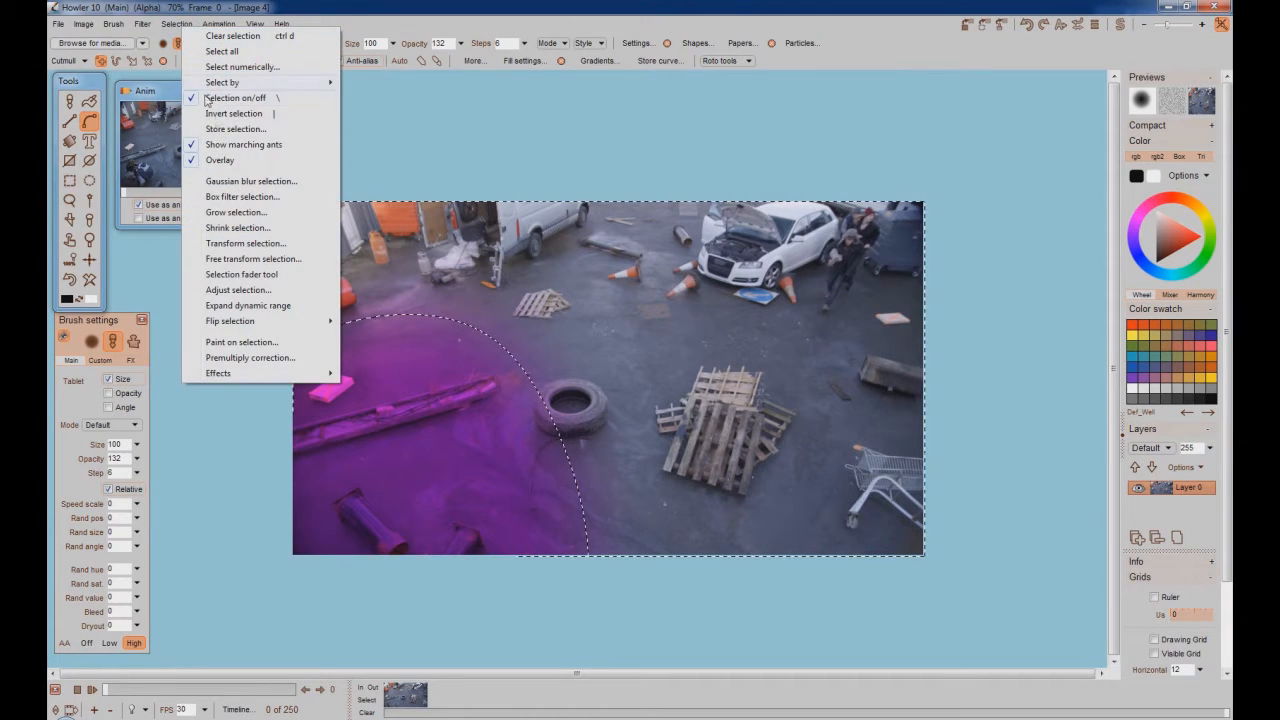
left_click(178, 24)
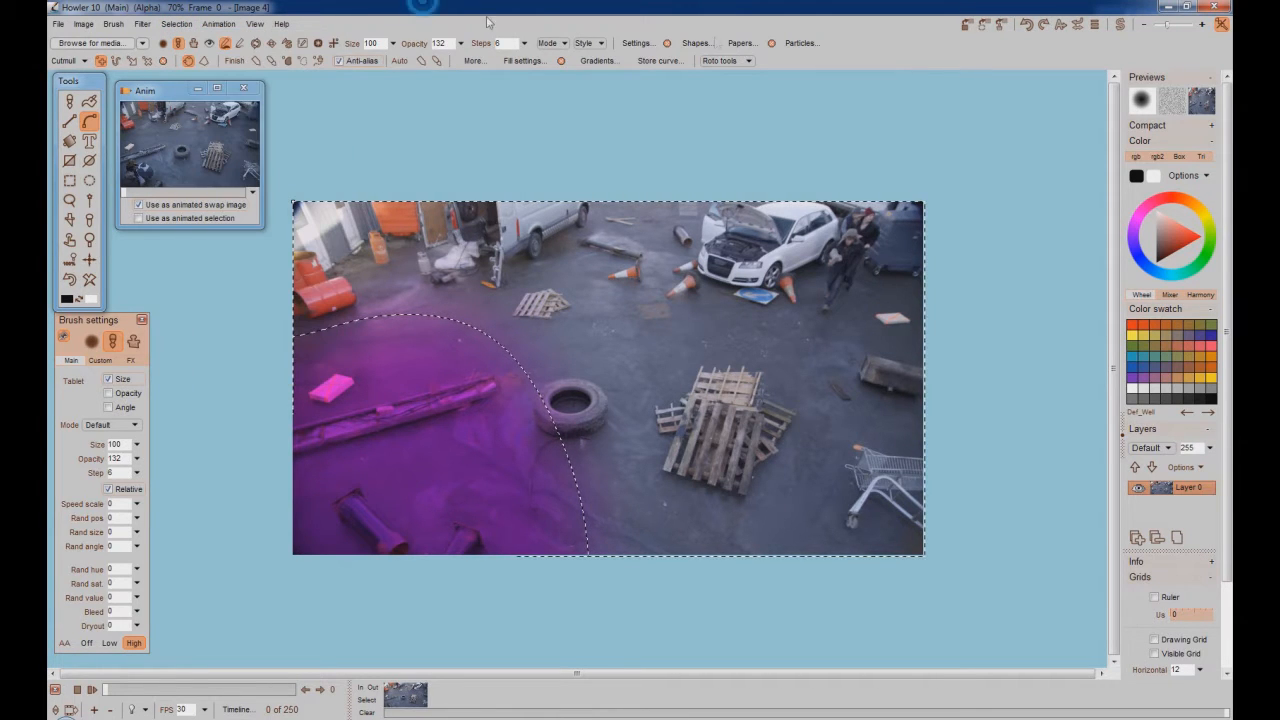
left_click(748, 61)
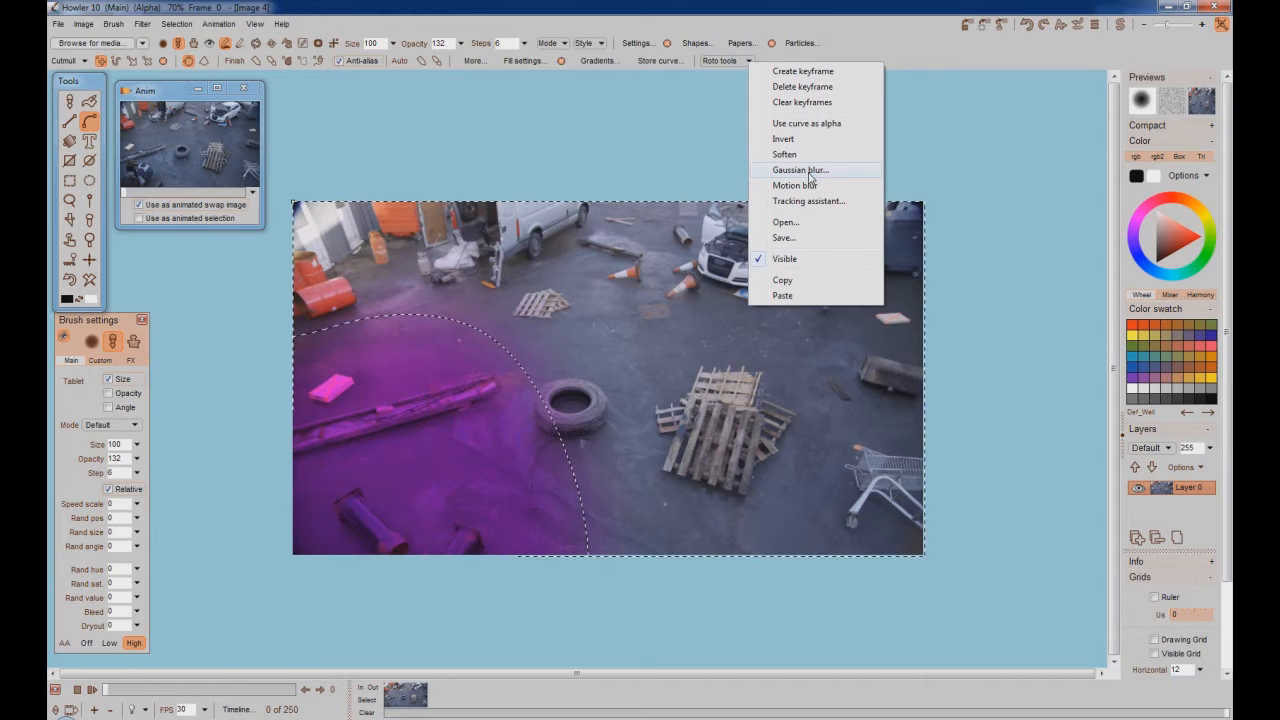
left_click(652, 14)
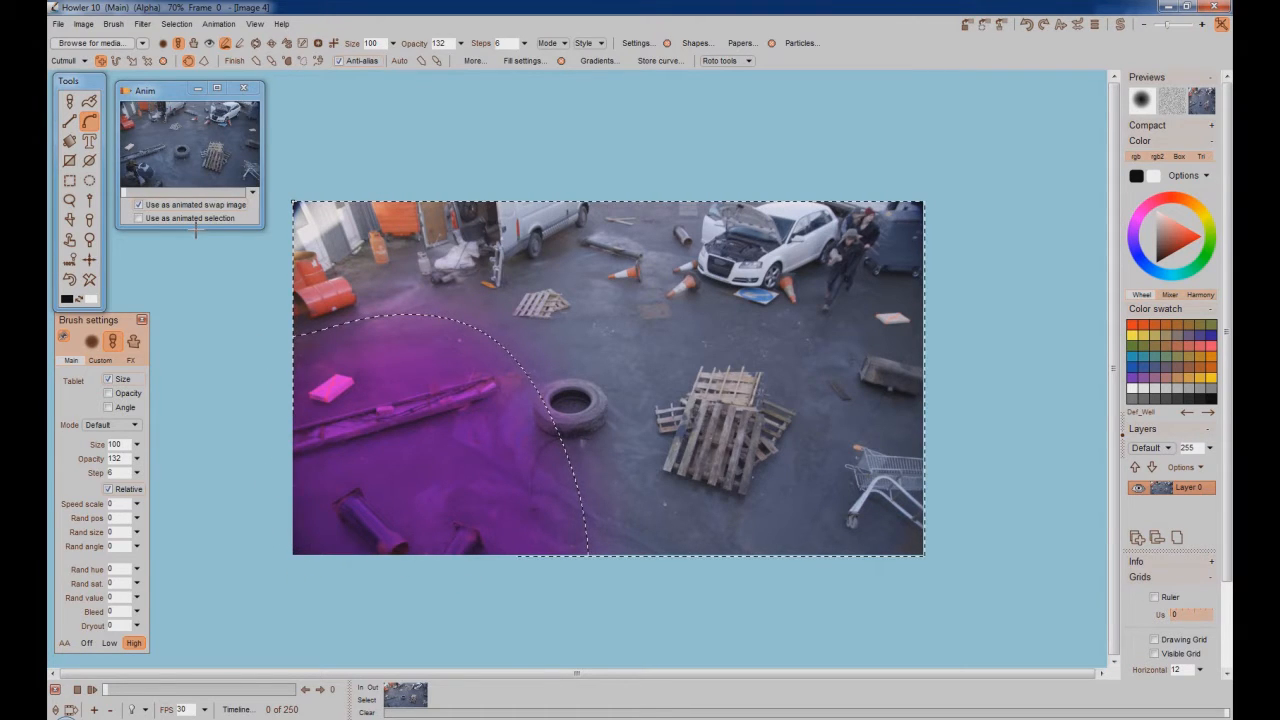
Step: Invert the selection again so the lower-left area is selected, and check its outline with the overlay off and on
left_click(177, 23)
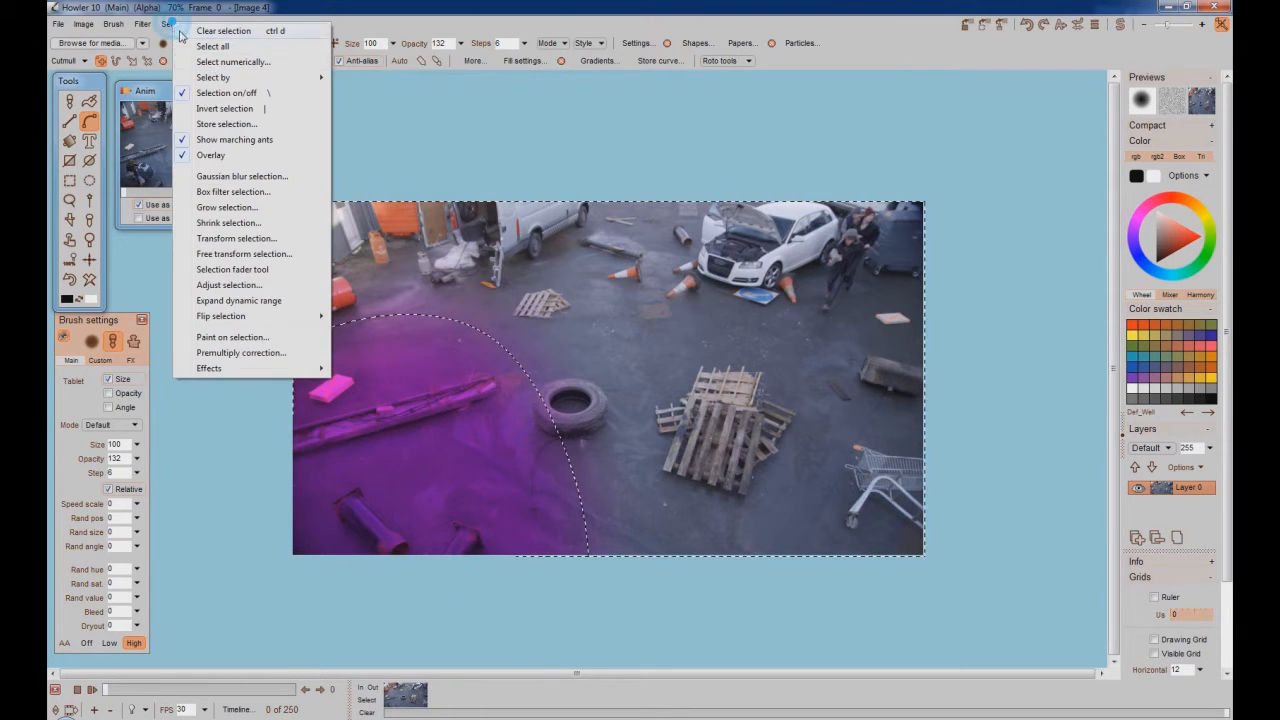
left_click(226, 110)
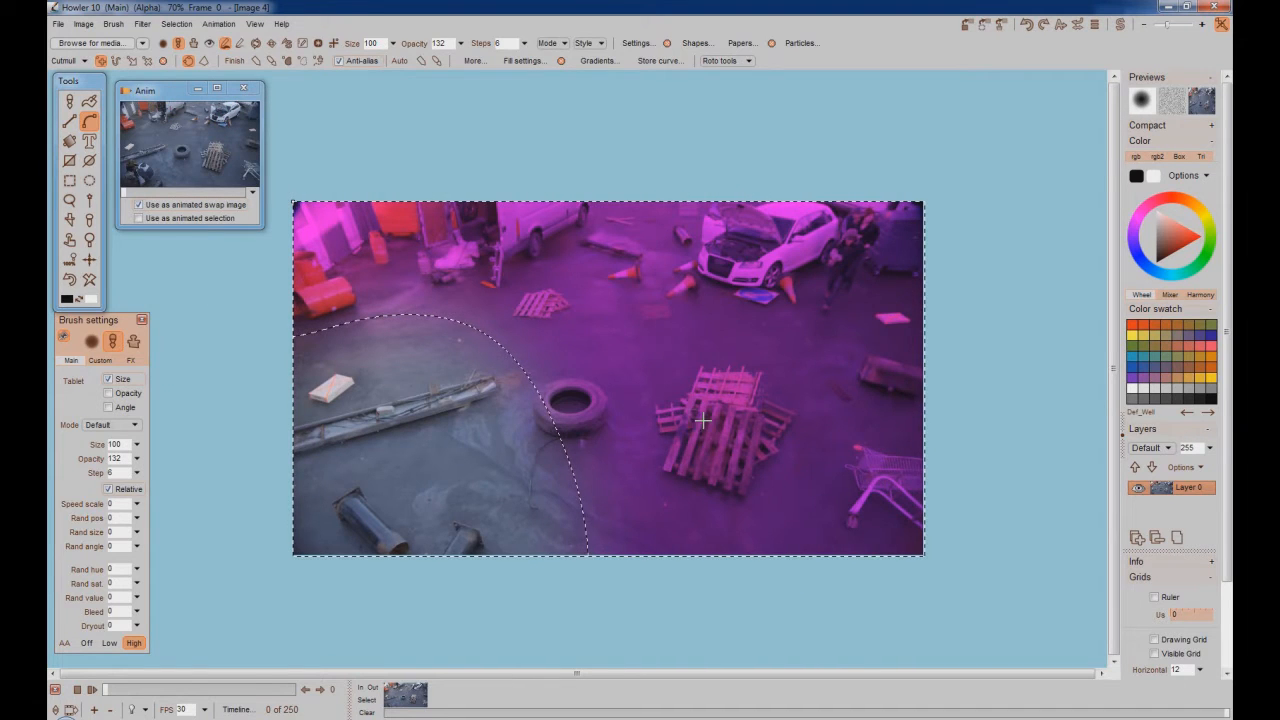
left_click(177, 23)
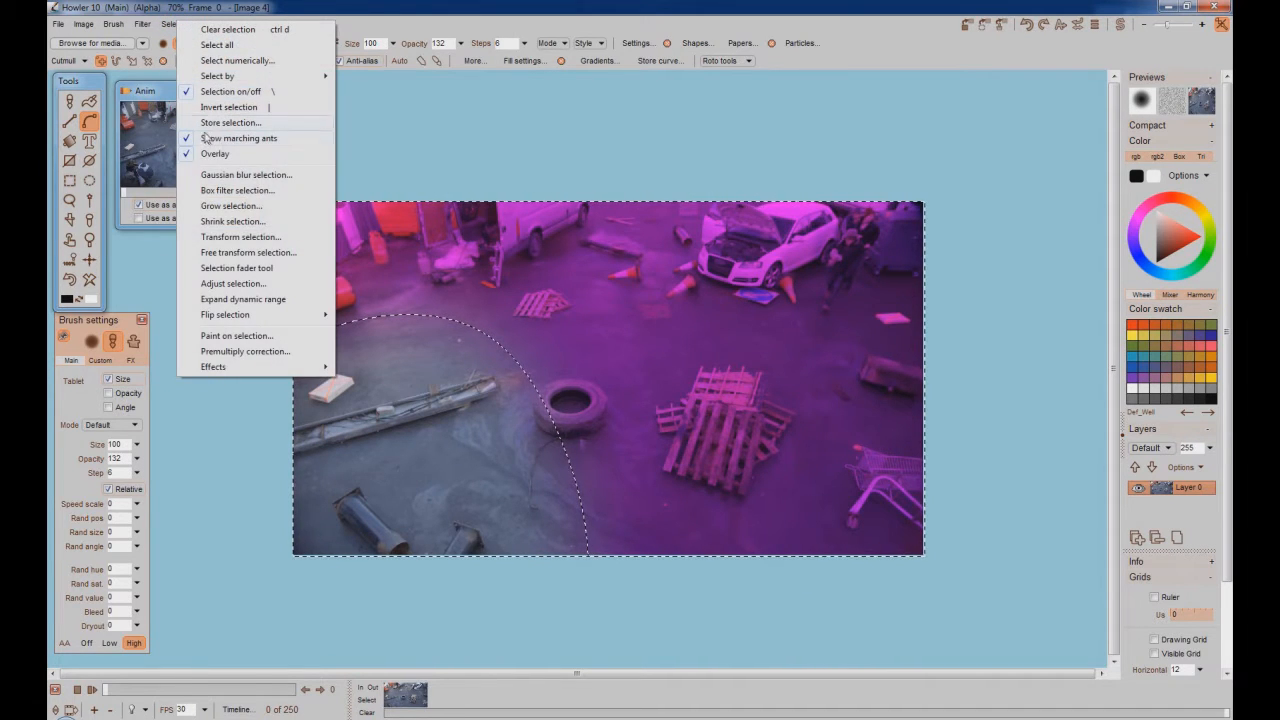
left_click(216, 154)
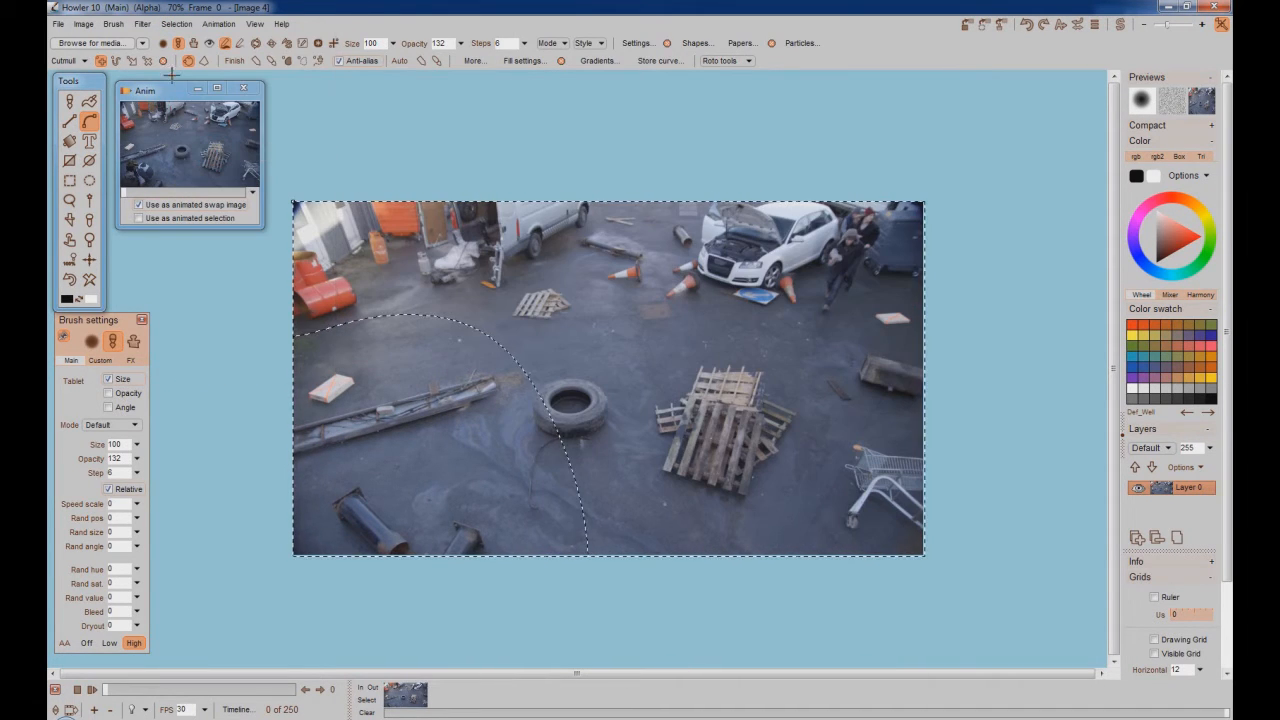
left_click(177, 23)
left_click(216, 158)
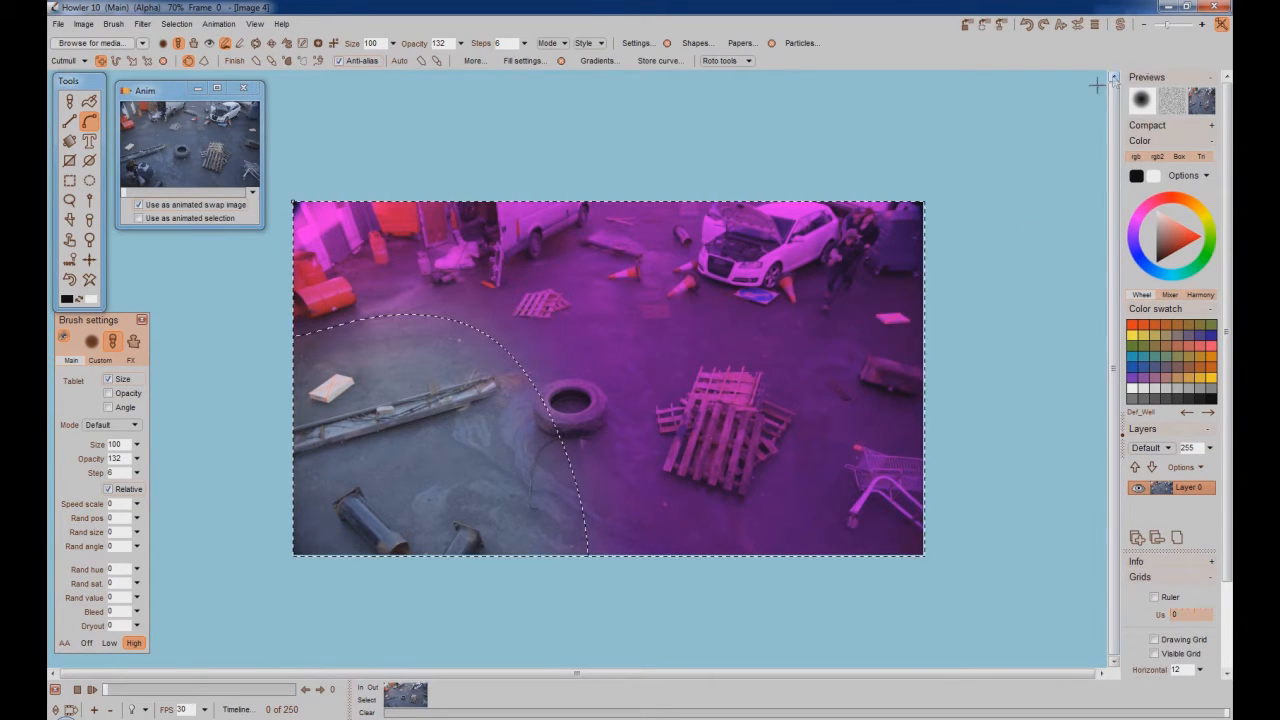
Step: Blend the swap image into the selected area of frame 0 with Mix buffers at 255
left_click(143, 24)
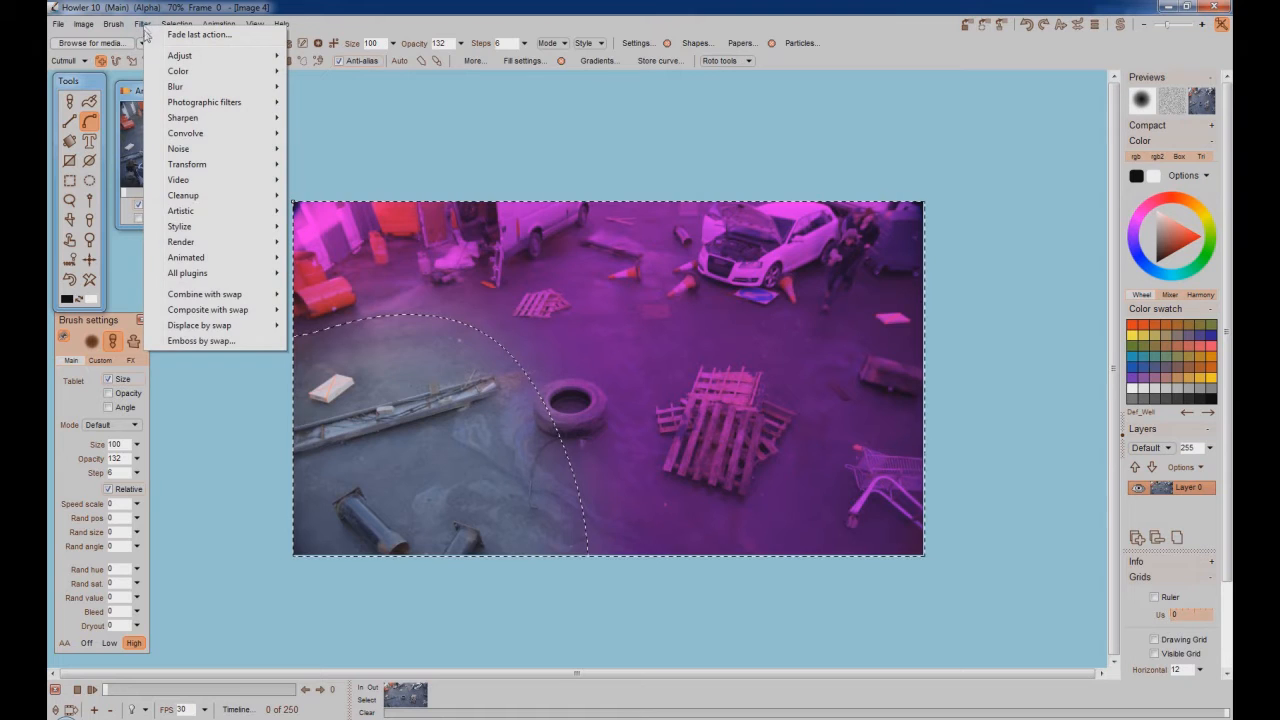
mouse_move(227, 296)
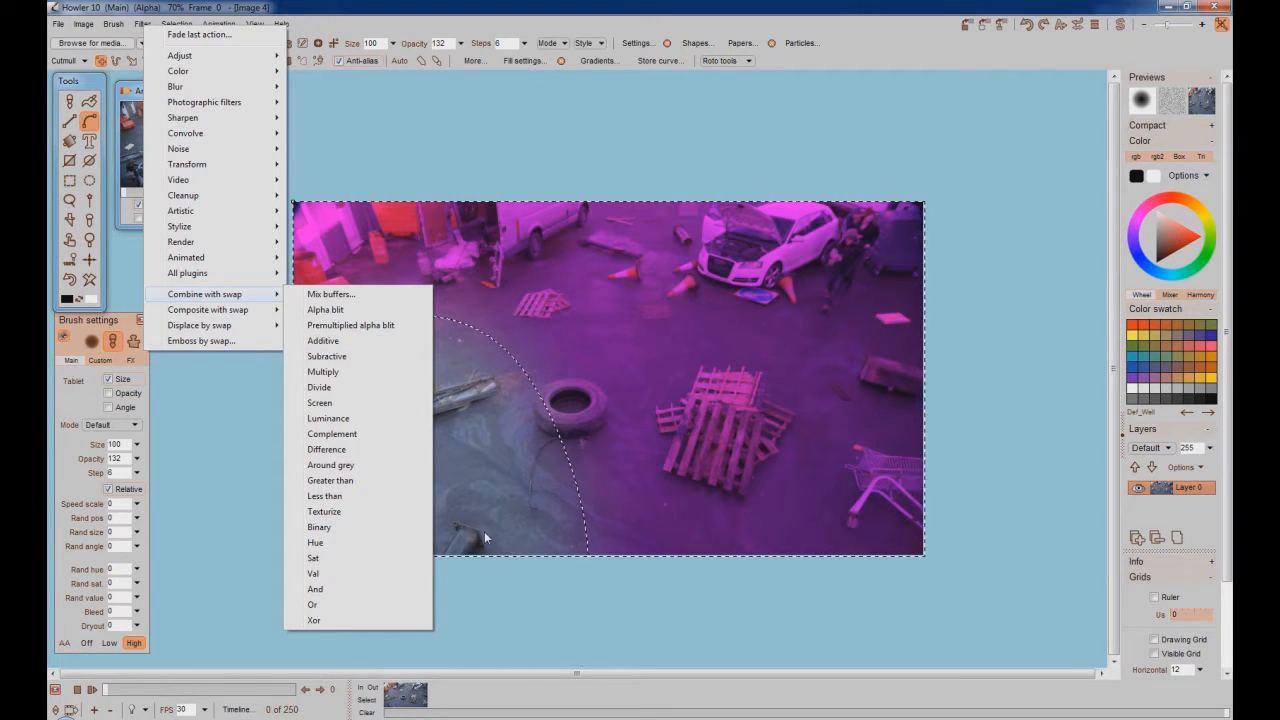
left_click(139, 91)
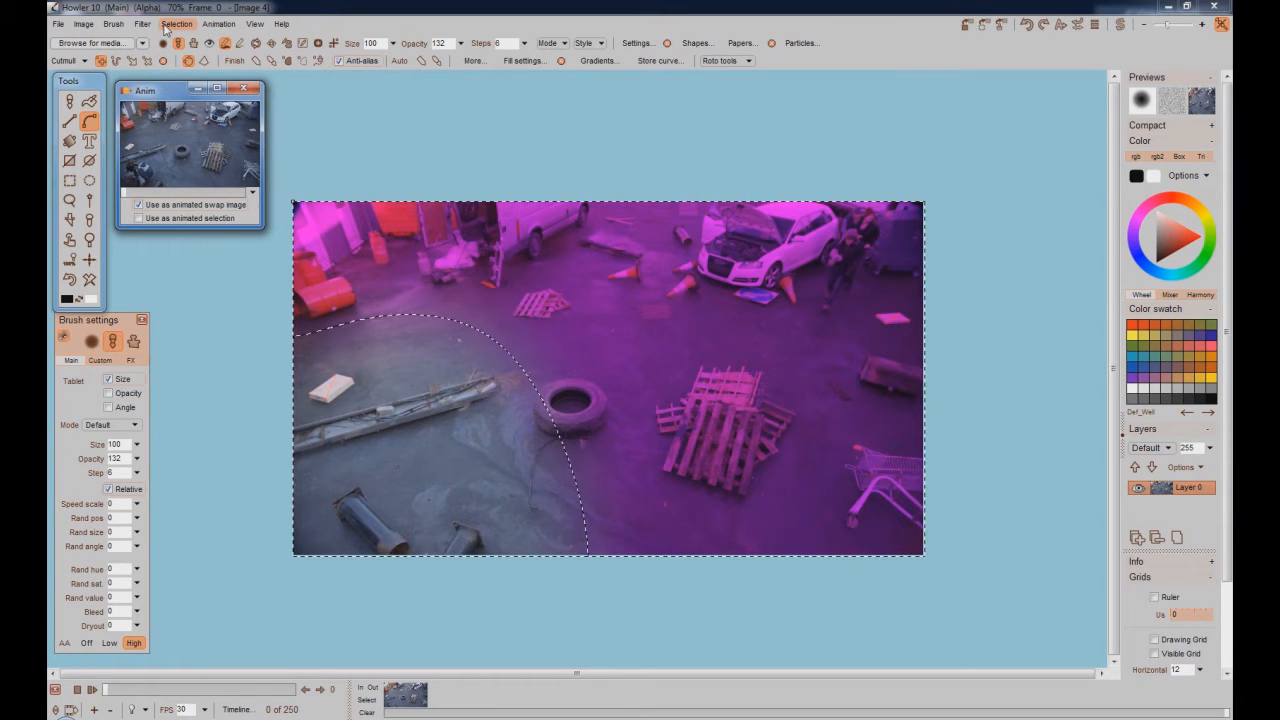
left_click(142, 23)
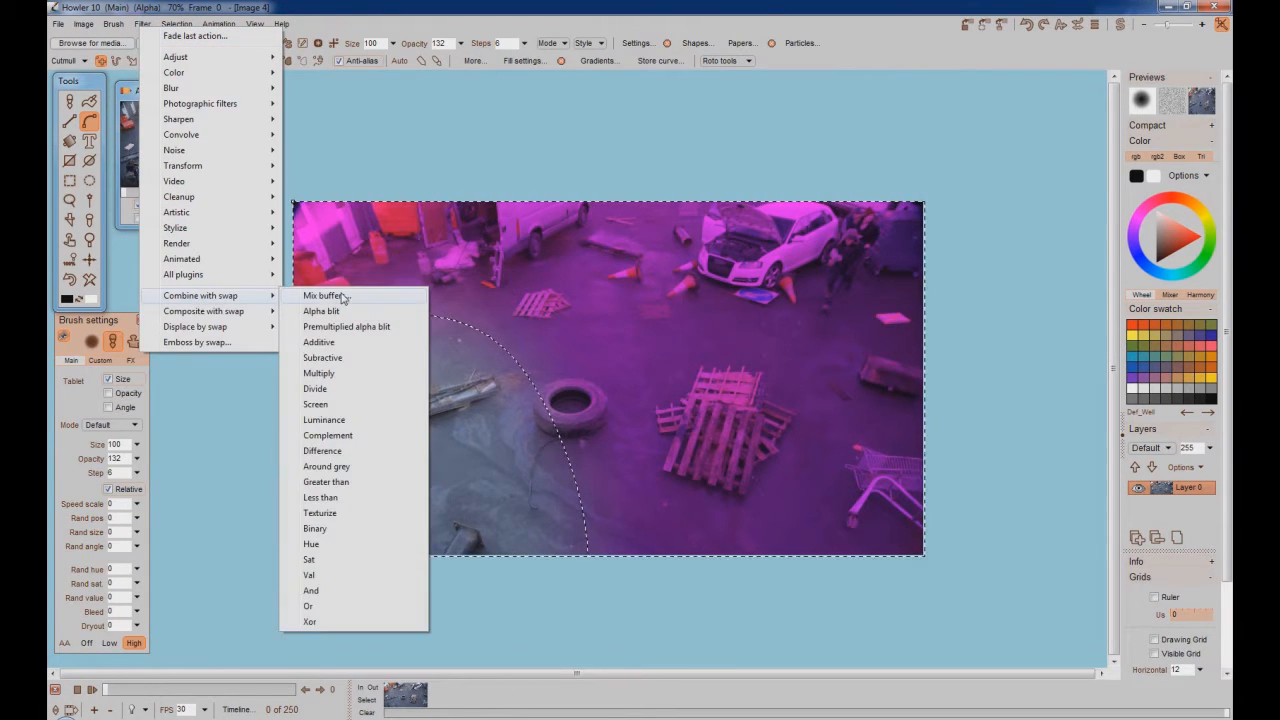
left_click(336, 296)
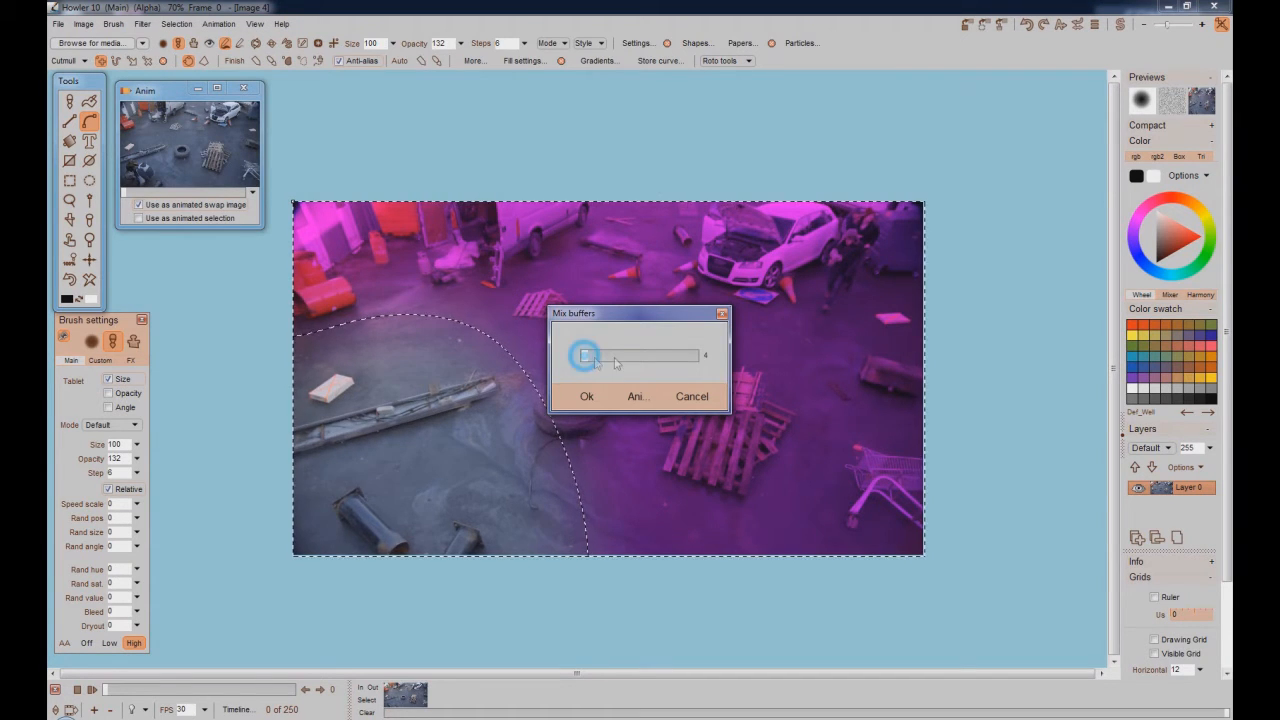
left_click_drag(583, 355, 706, 355)
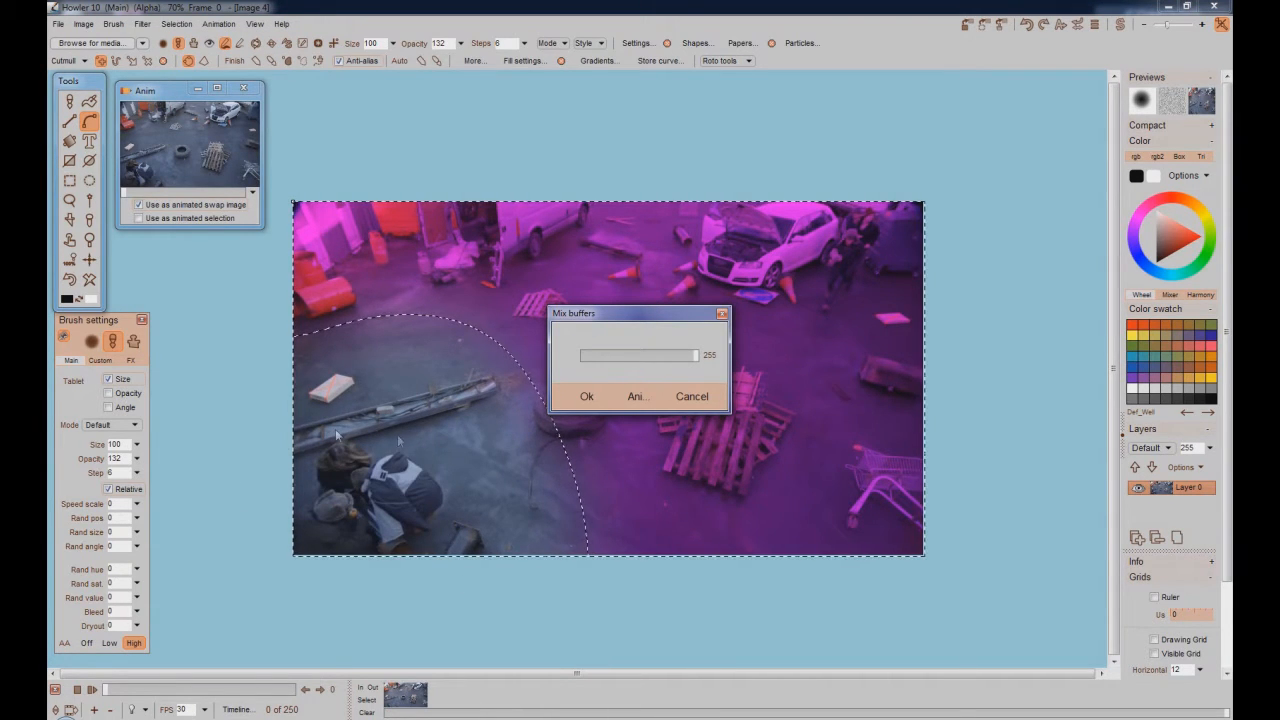
left_click(587, 396)
left_click(565, 431)
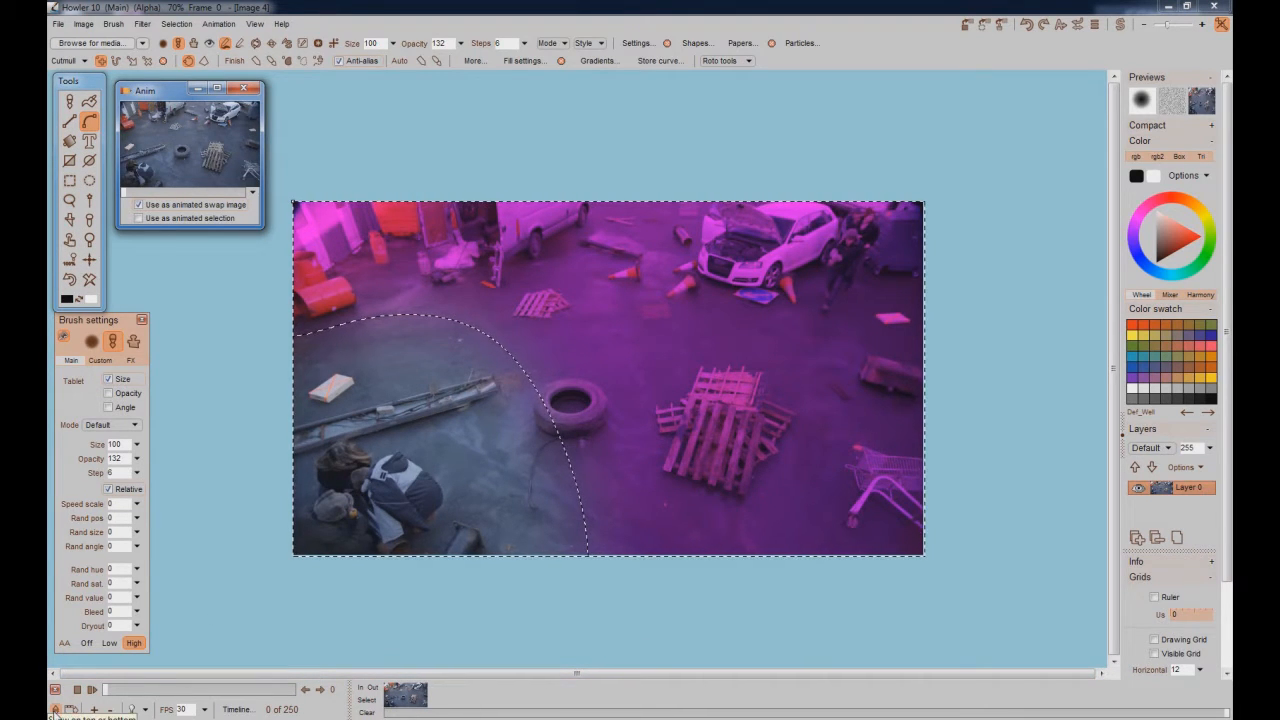
Step: Try placing the timeline above the image and nudge the tool palette aside
left_click(60, 710)
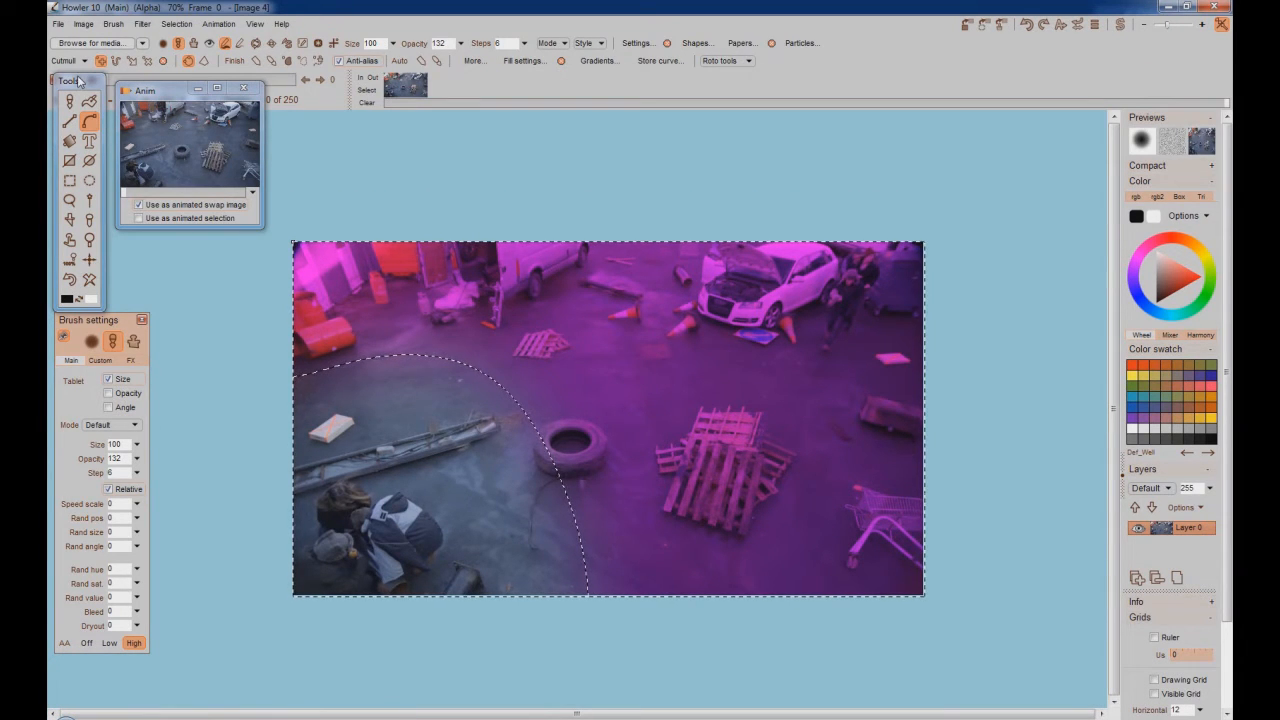
mouse_move(90, 87)
left_mouse_down()
mouse_move(87, 144)
mouse_move(73, 88)
left_mouse_up()
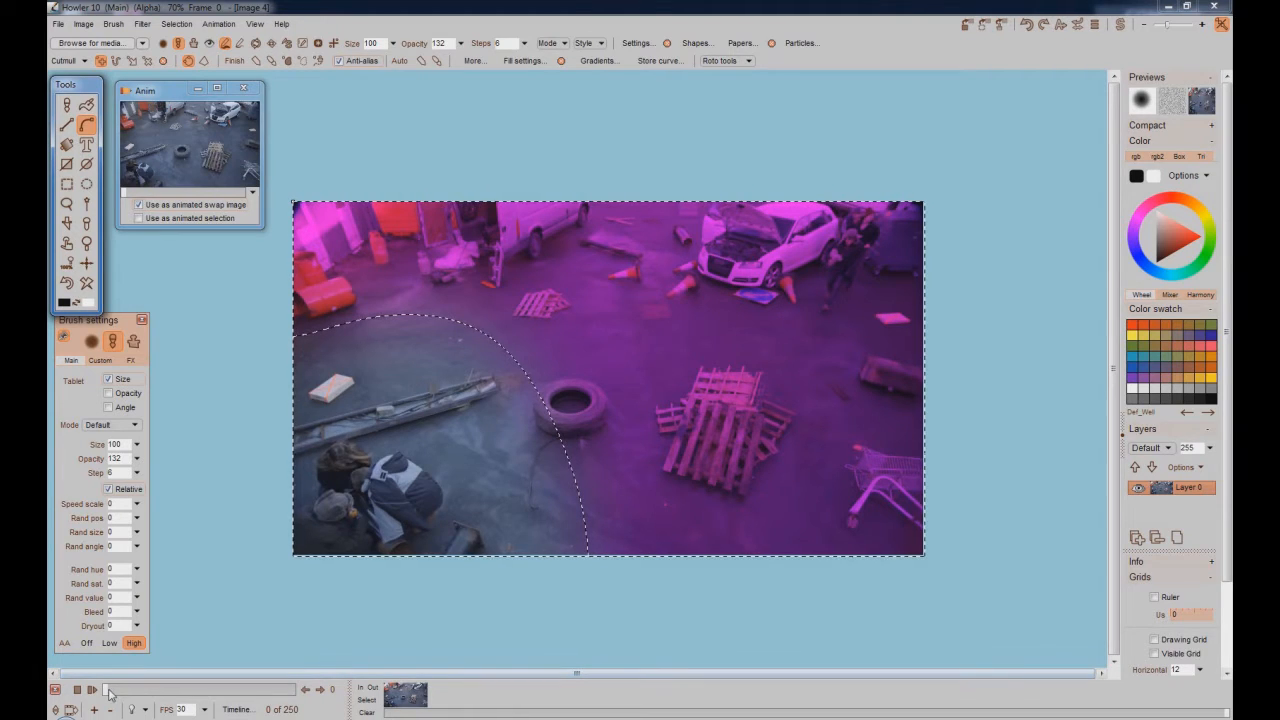
Step: Clear the selection and play back the composited animation to check the blend, then stop playback
left_click(182, 24)
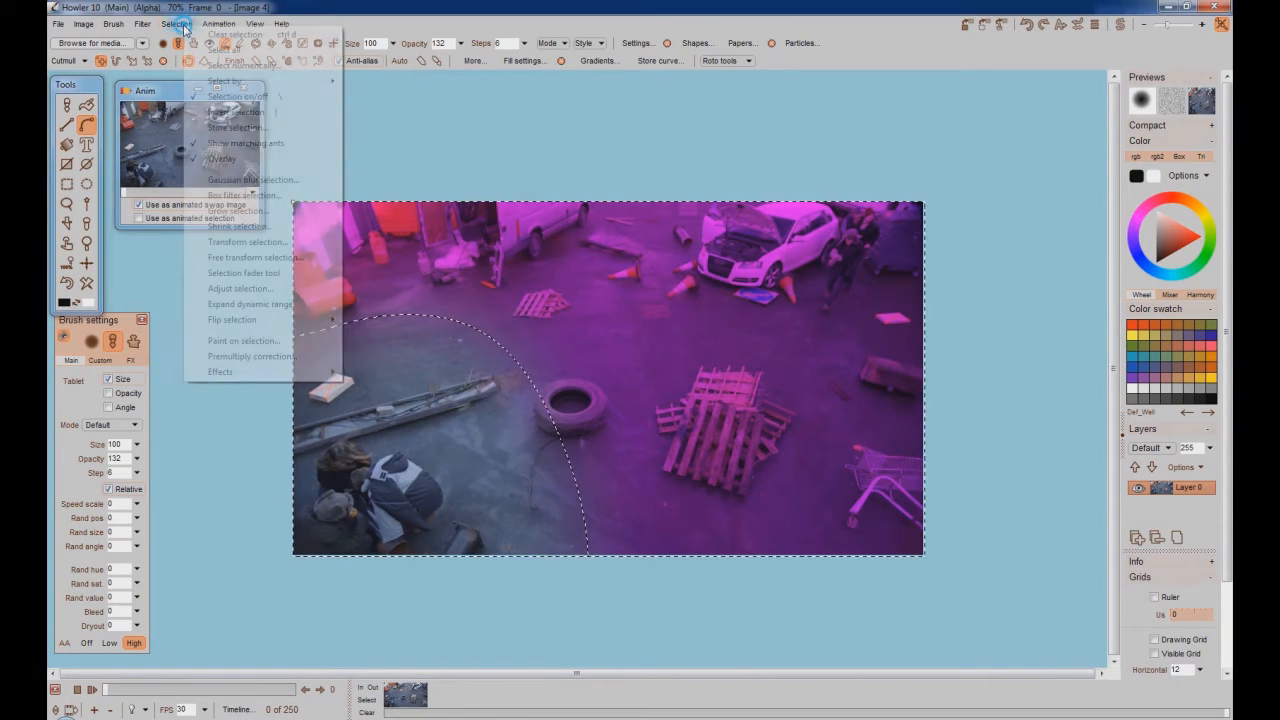
left_click(232, 34)
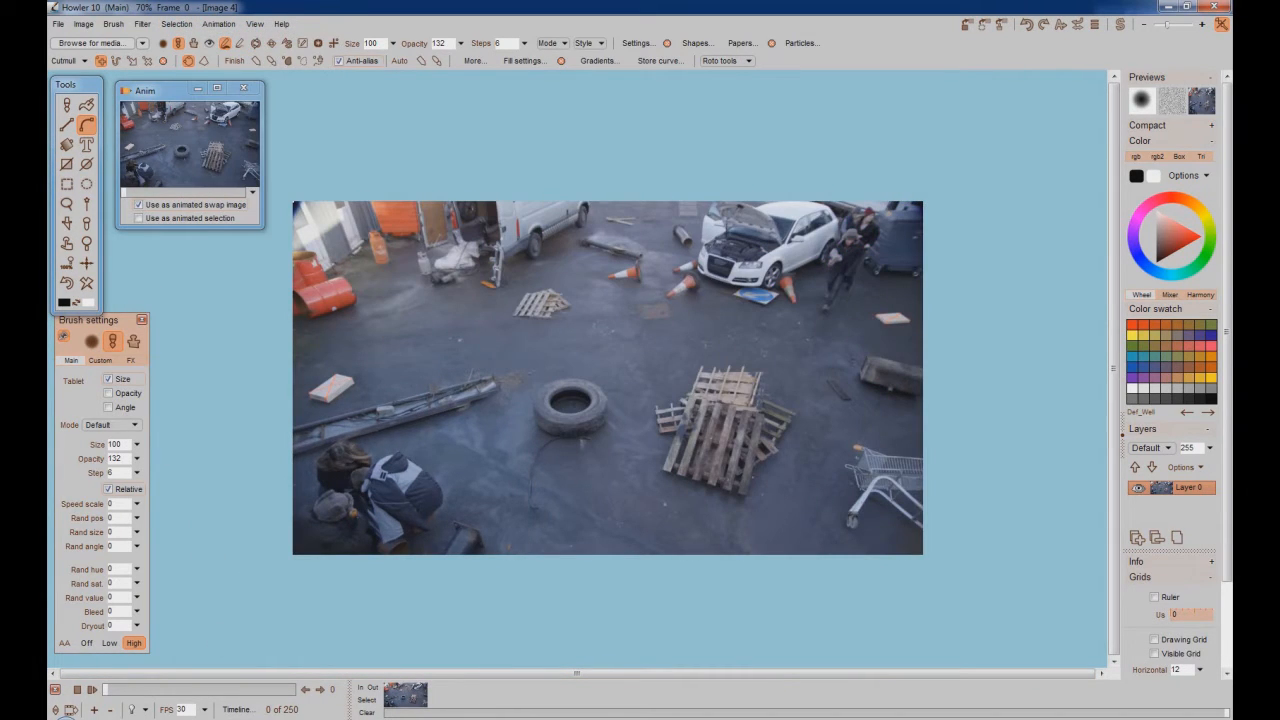
left_click(91, 689)
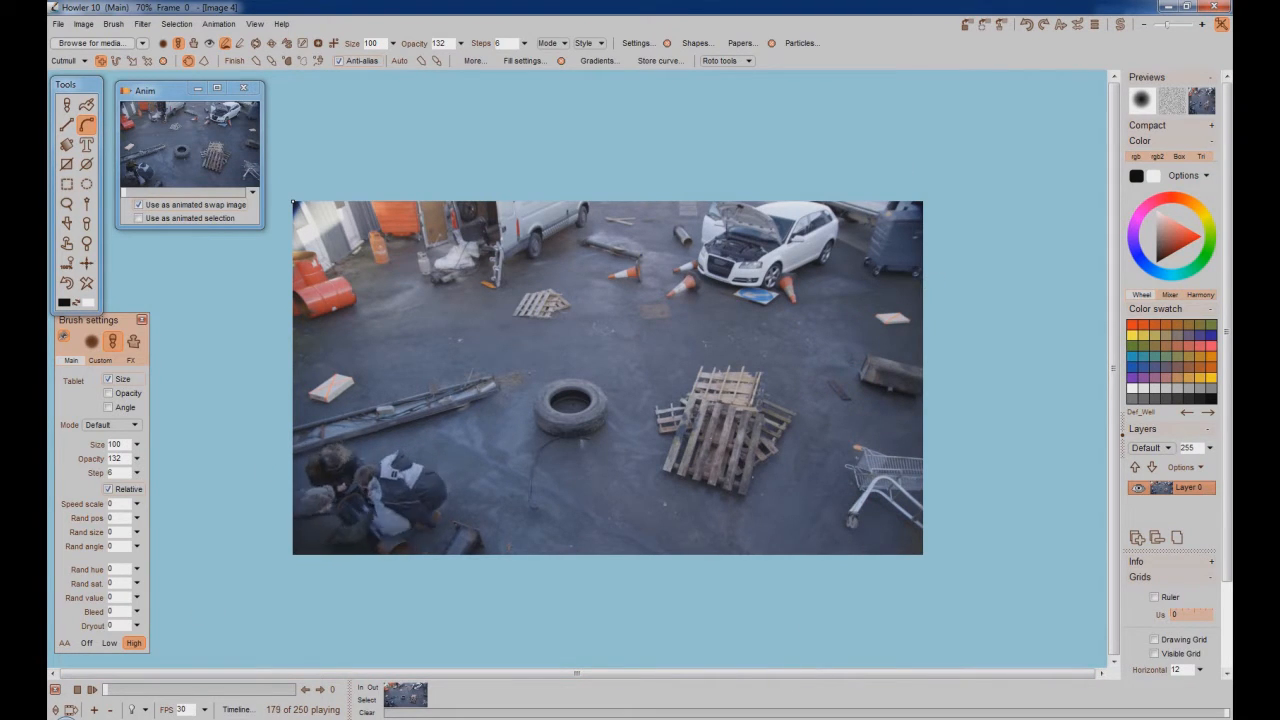
left_click(77, 689)
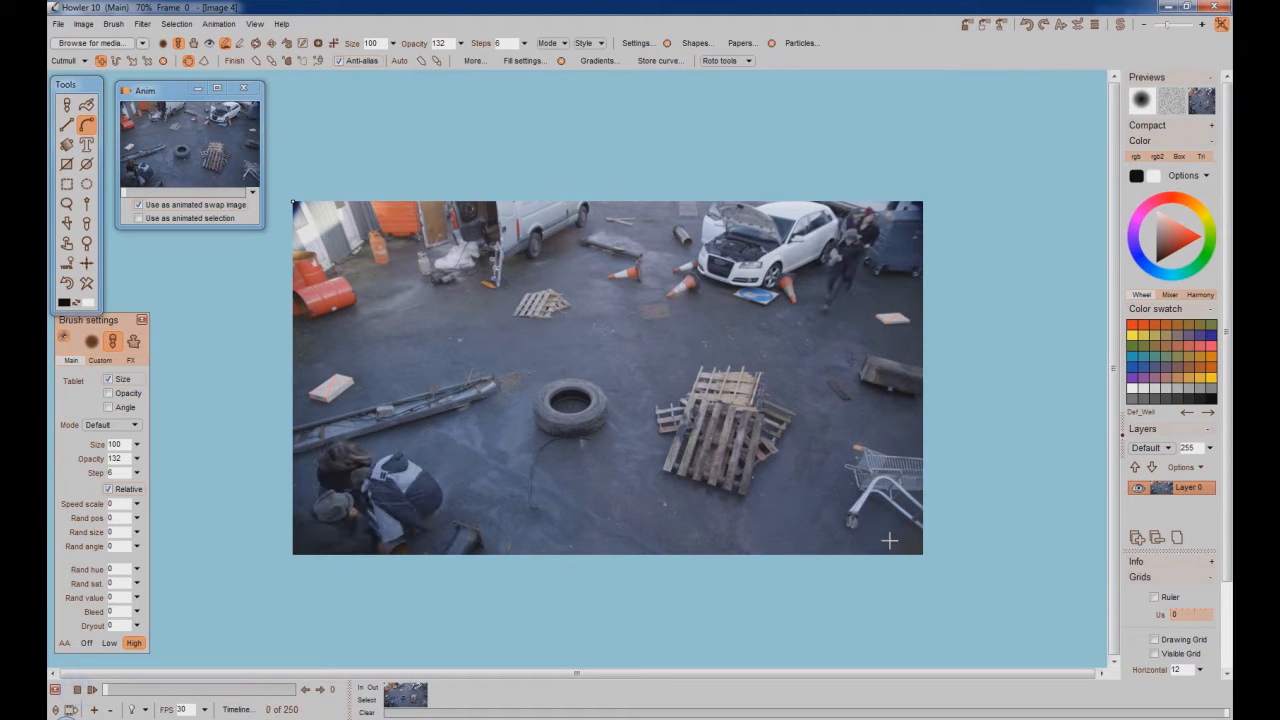
Step: Close the old stored animation that served as the animated swap image
mouse_move(150, 90)
left_mouse_down()
mouse_move(156, 130)
mouse_move(157, 106)
left_mouse_up()
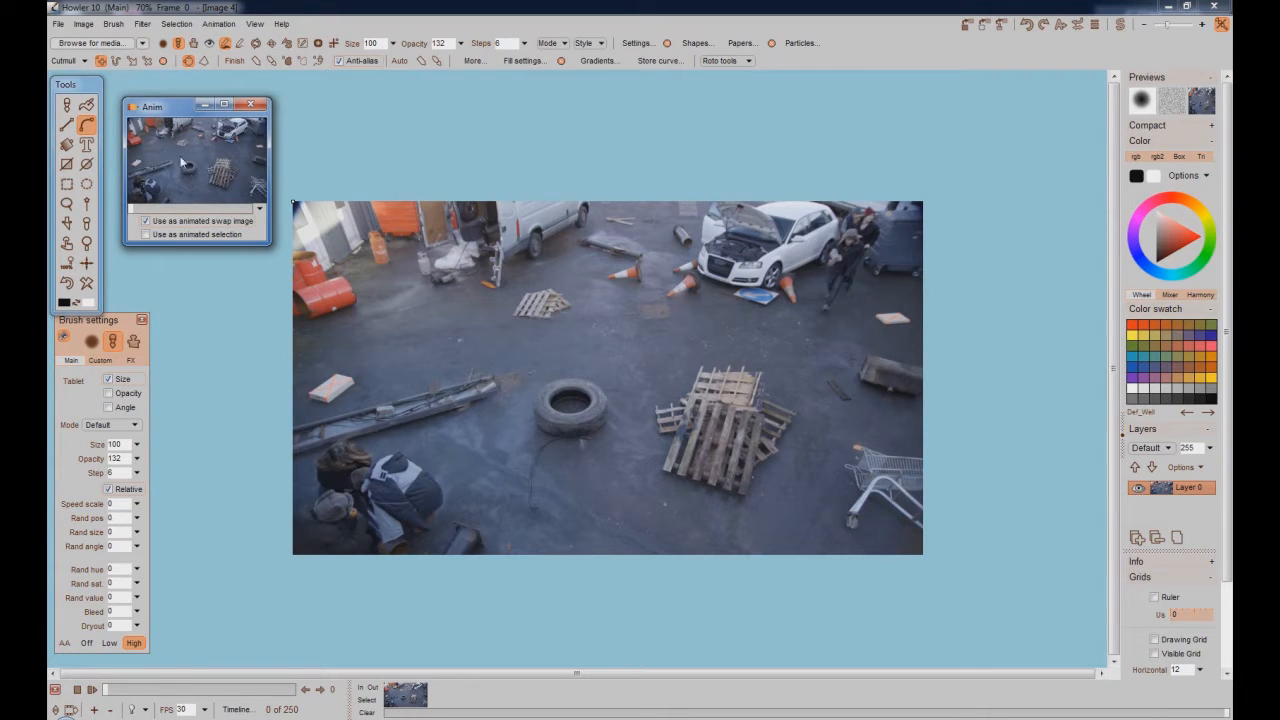
left_click_drag(173, 114, 181, 113)
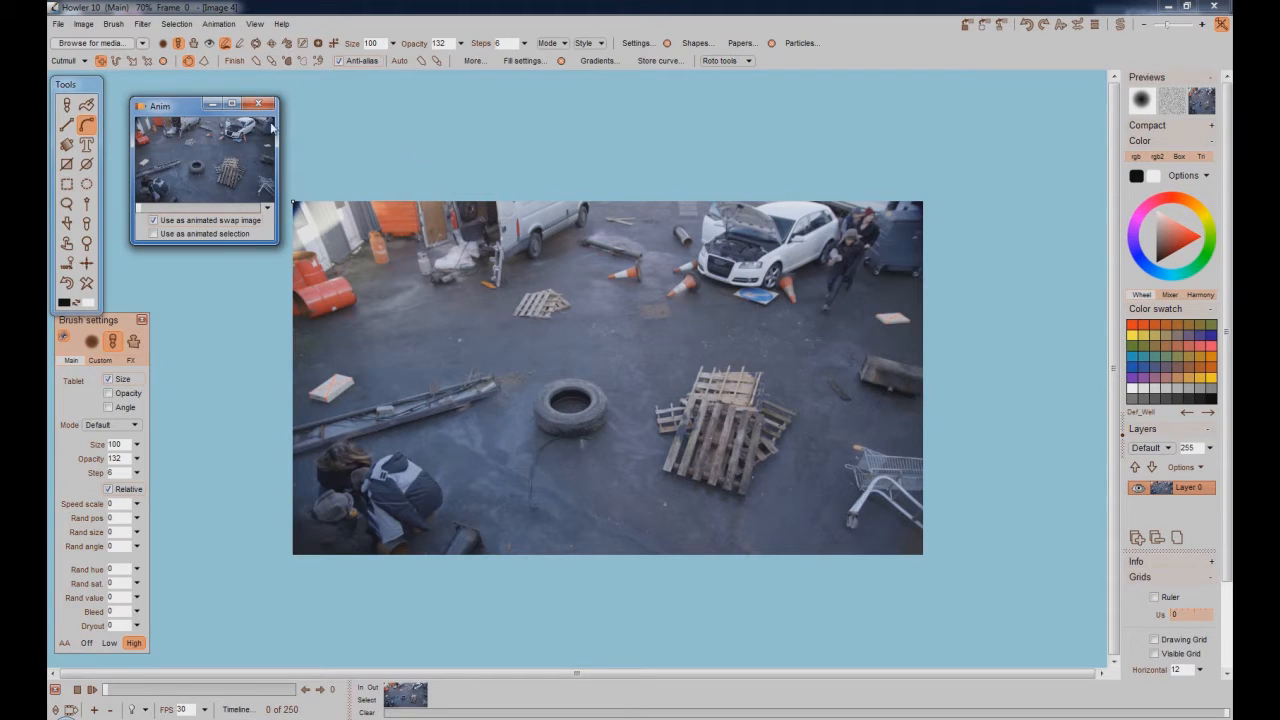
left_click(260, 104)
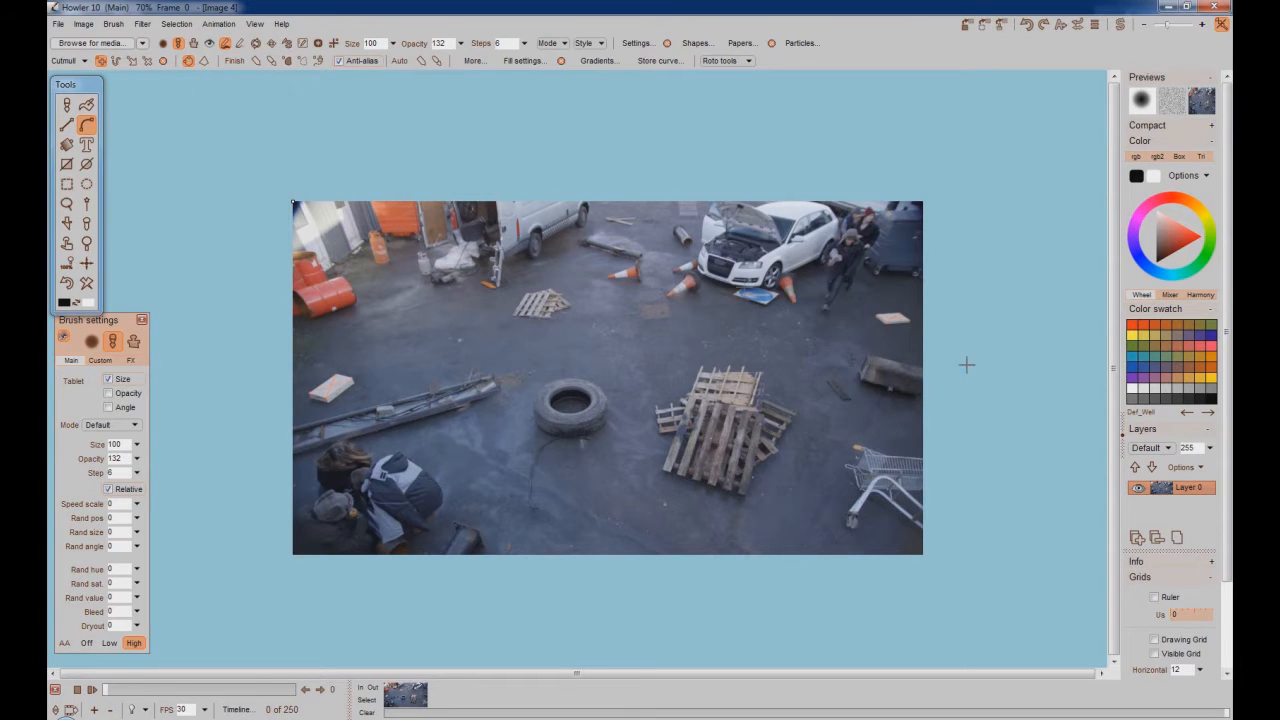
Step: Store the composited animation to memory and set the stored copy as the animated swap image
left_click(204, 24)
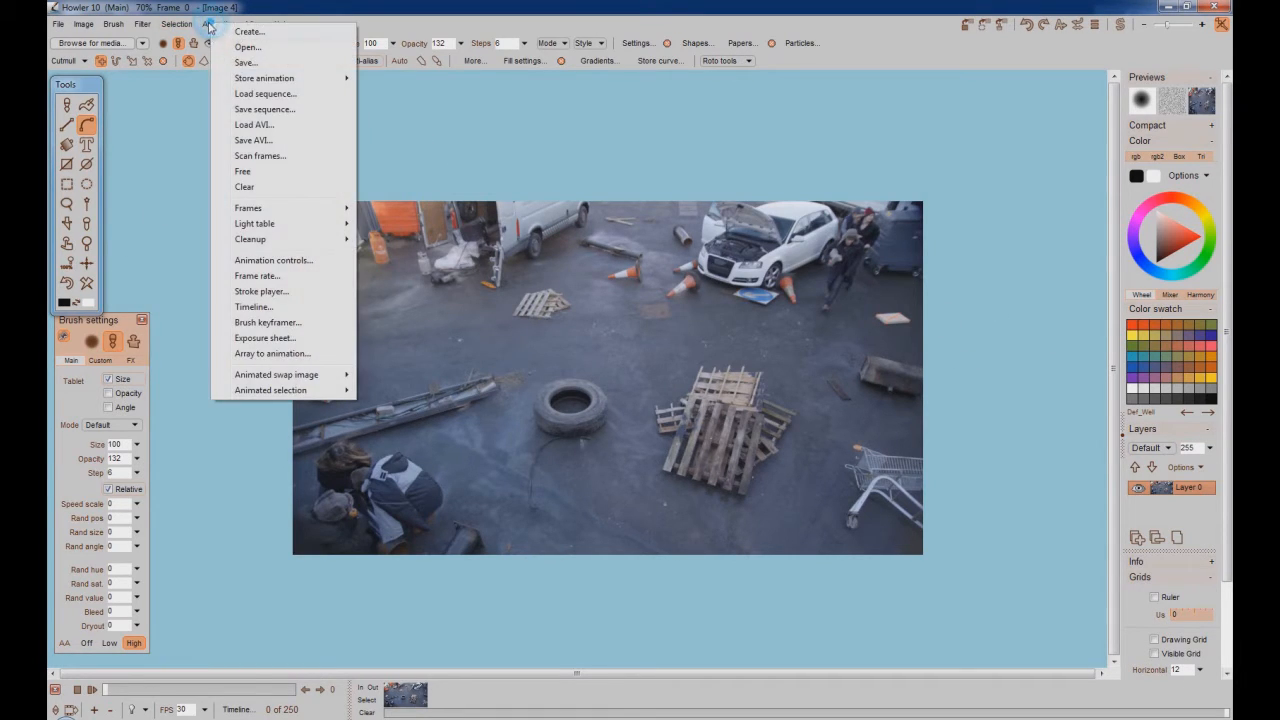
mouse_move(260, 80)
left_click(398, 80)
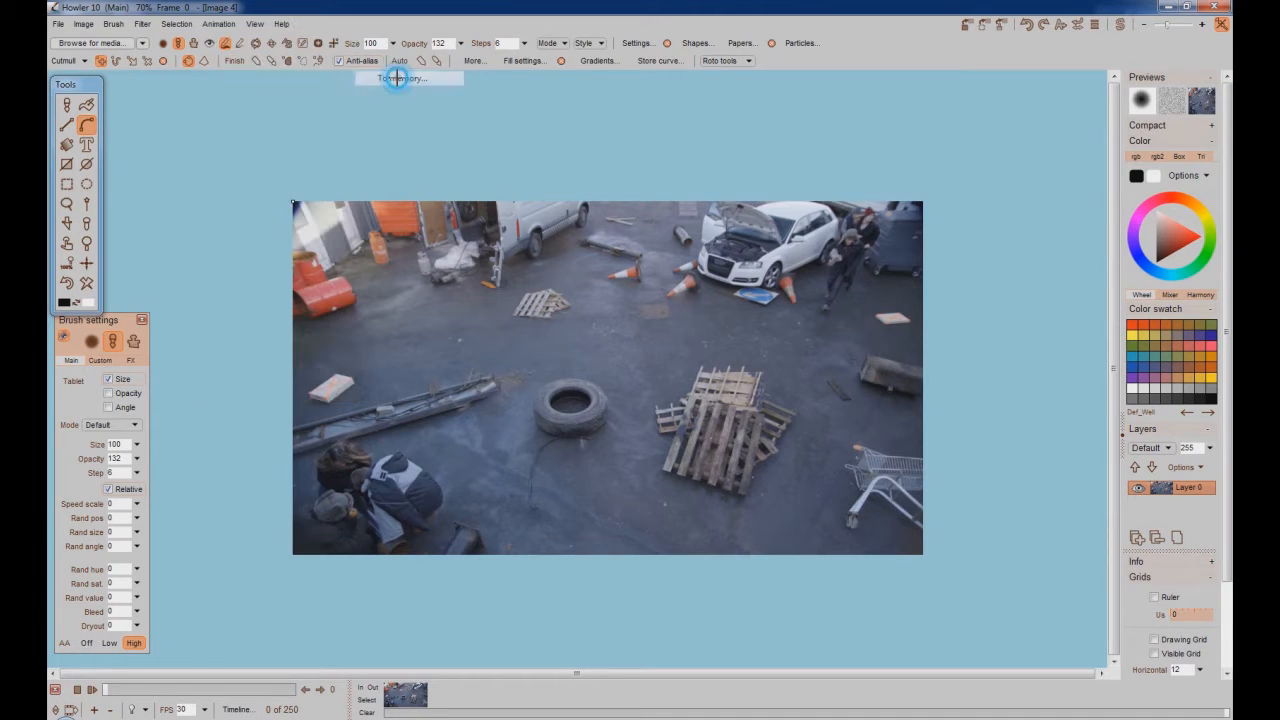
left_click_drag(1133, 79, 171, 97)
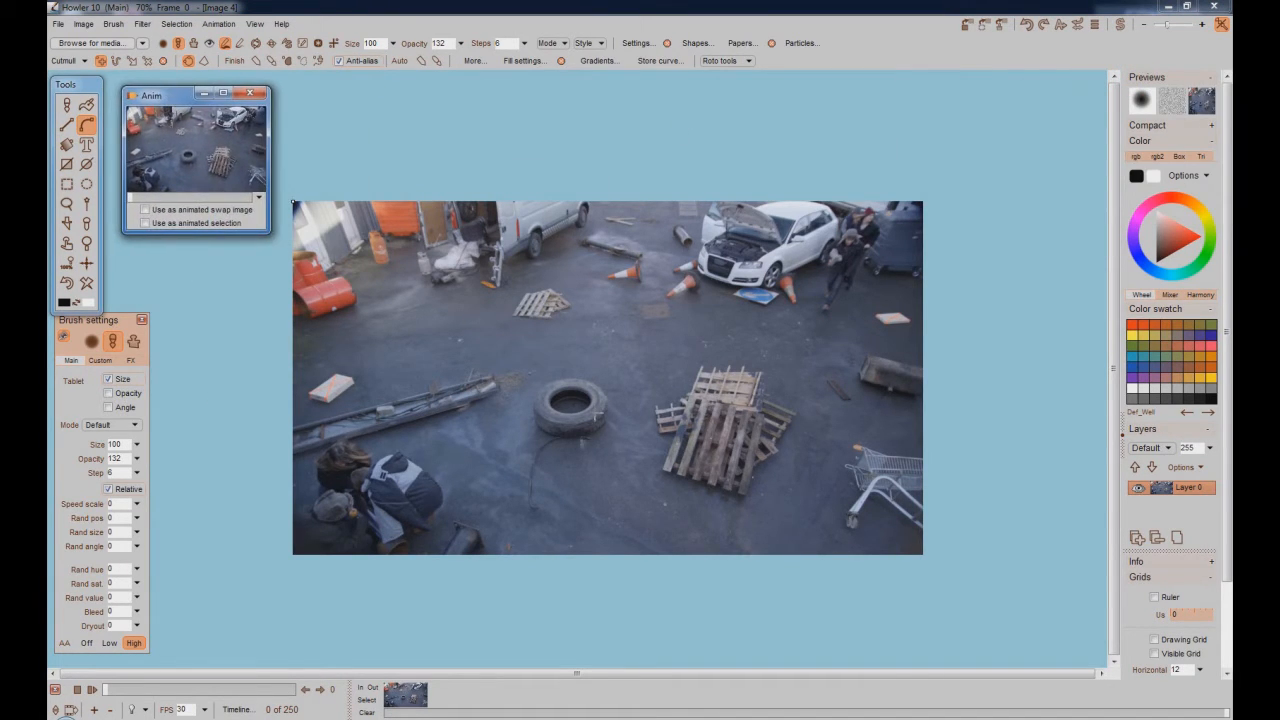
left_click(144, 210)
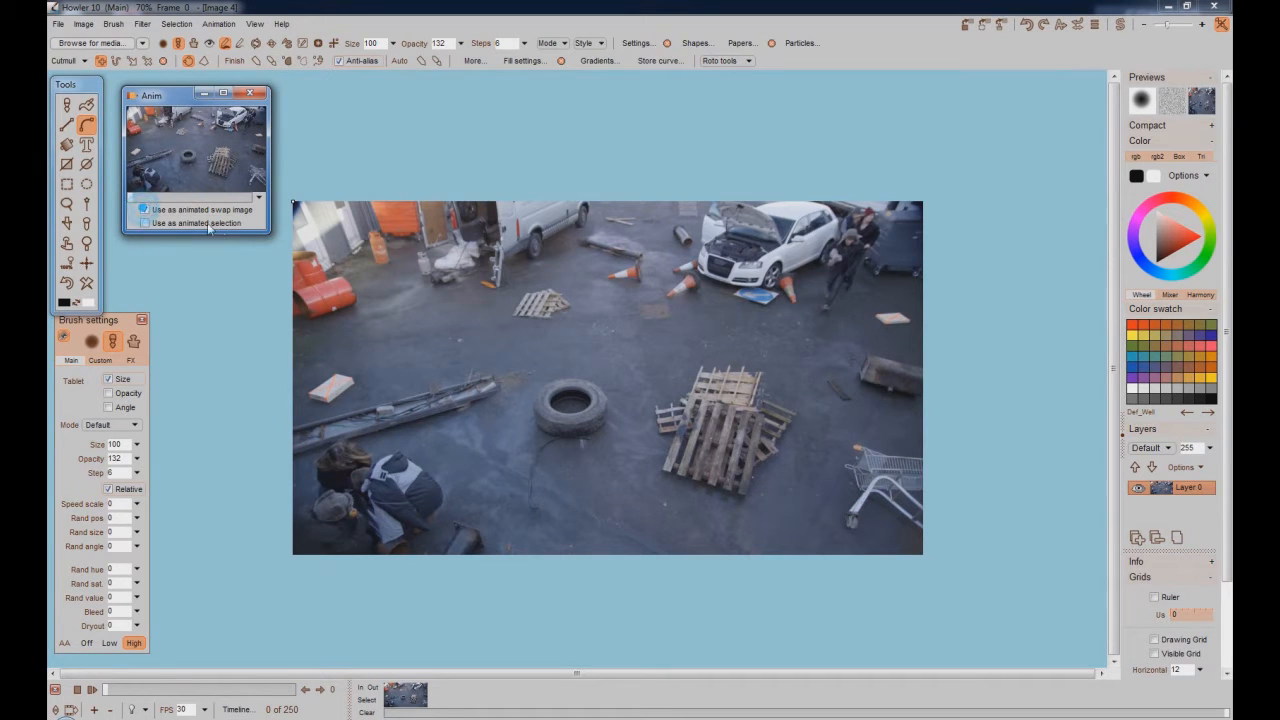
left_click(218, 24)
left_click(270, 133)
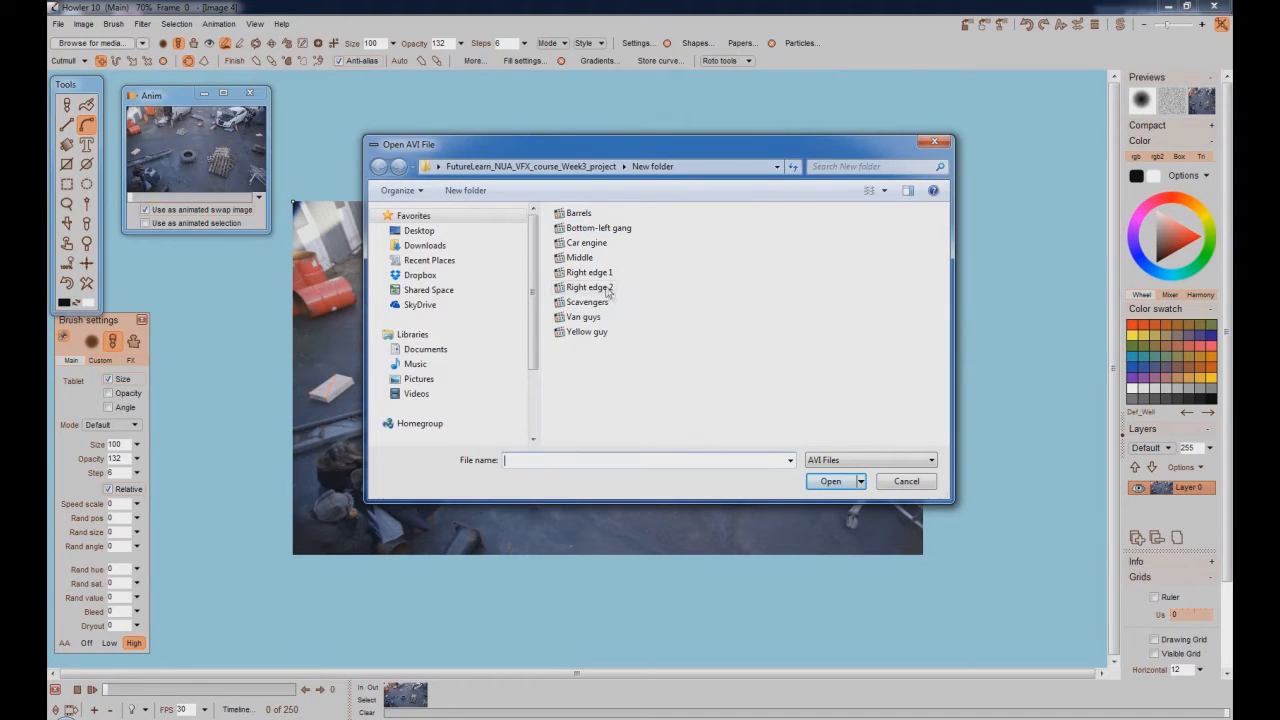
double_click(590, 272)
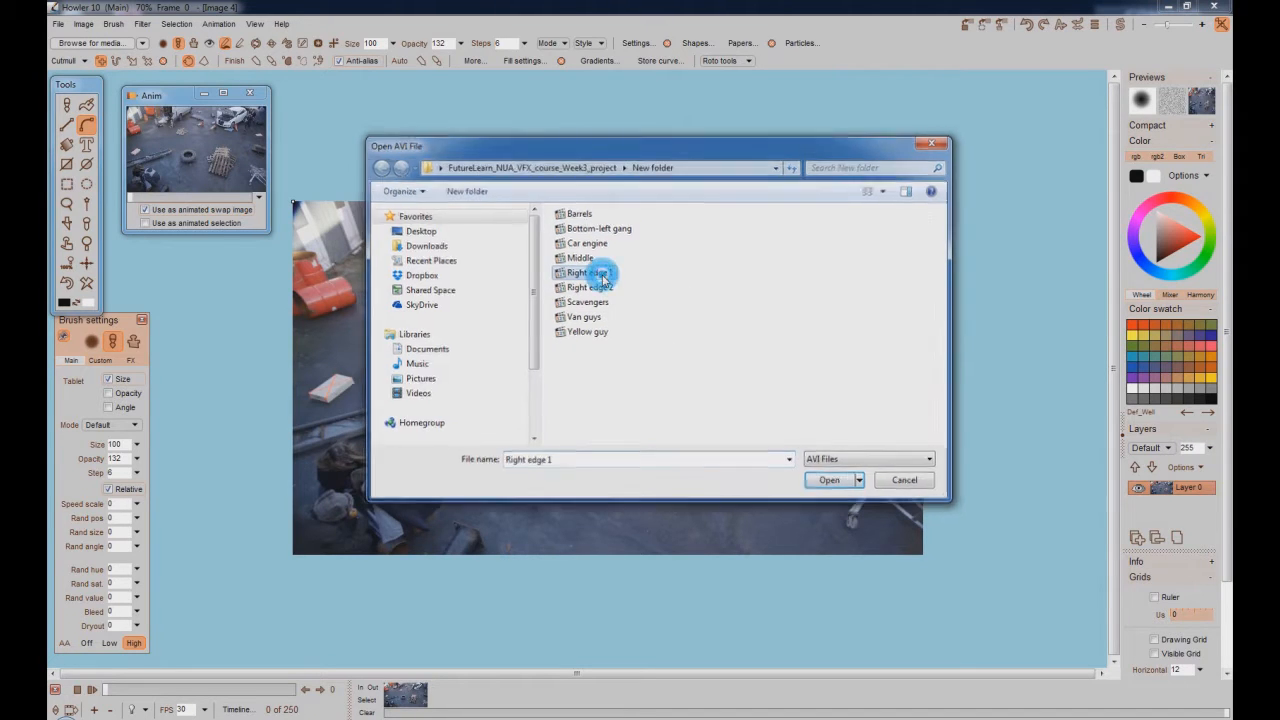
left_click(767, 465)
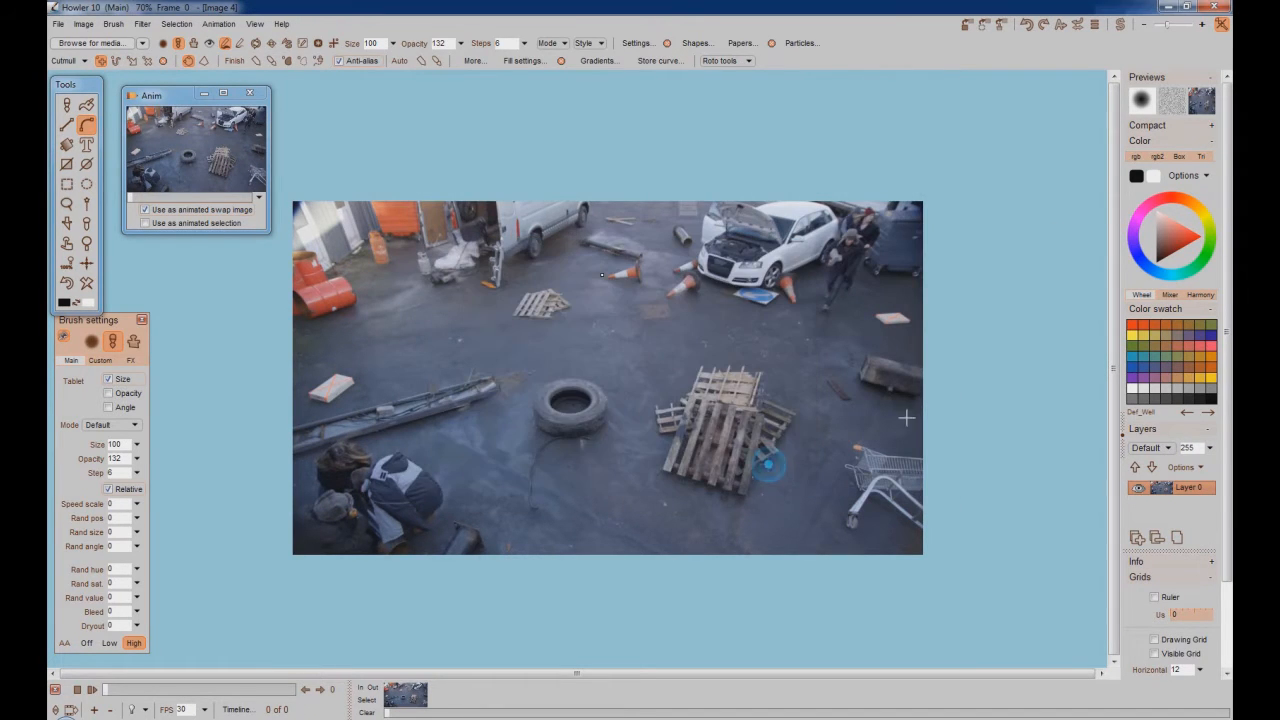
Step: Load the AVI clip Right edge 2 with frames 0 to 249
left_click(218, 23)
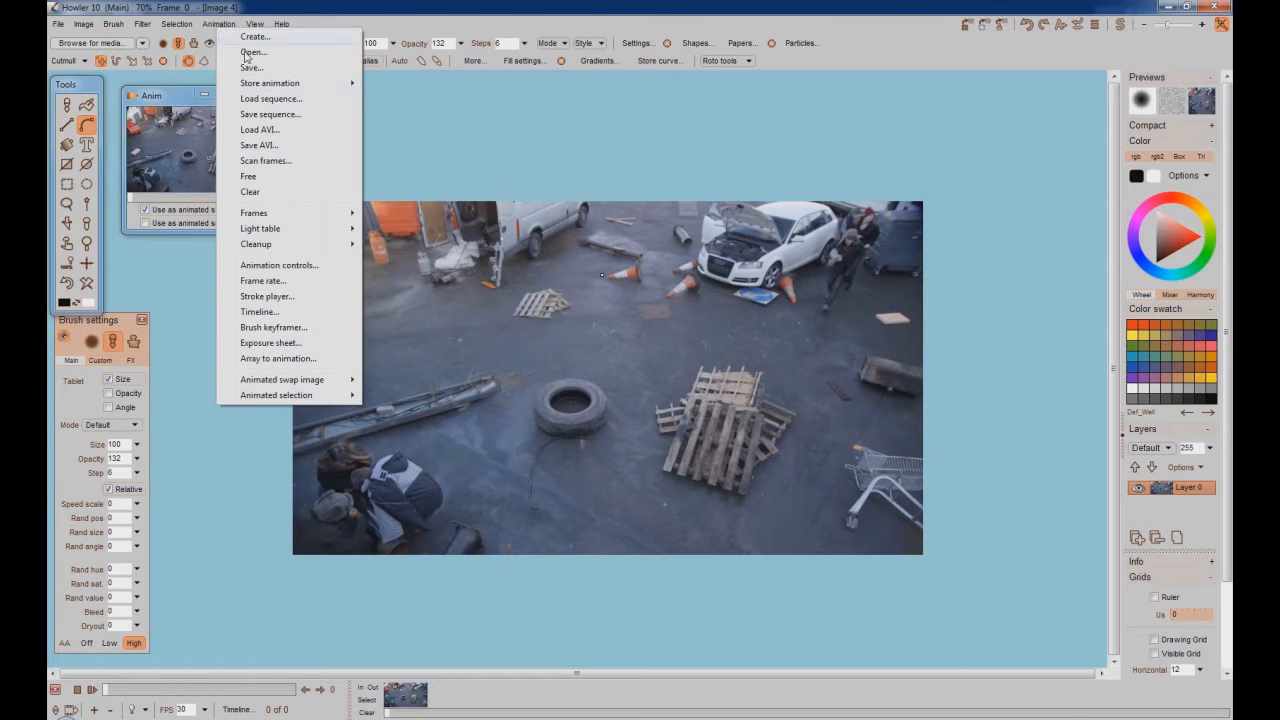
left_click(259, 129)
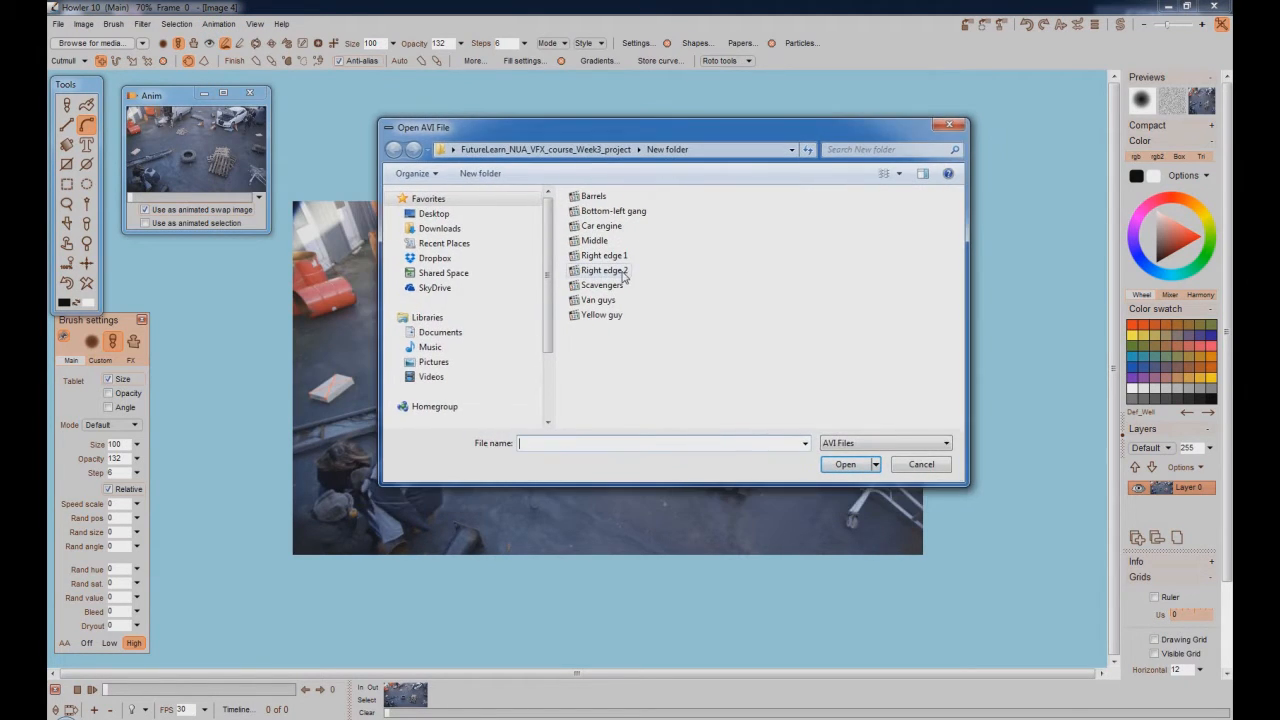
double_click(617, 274)
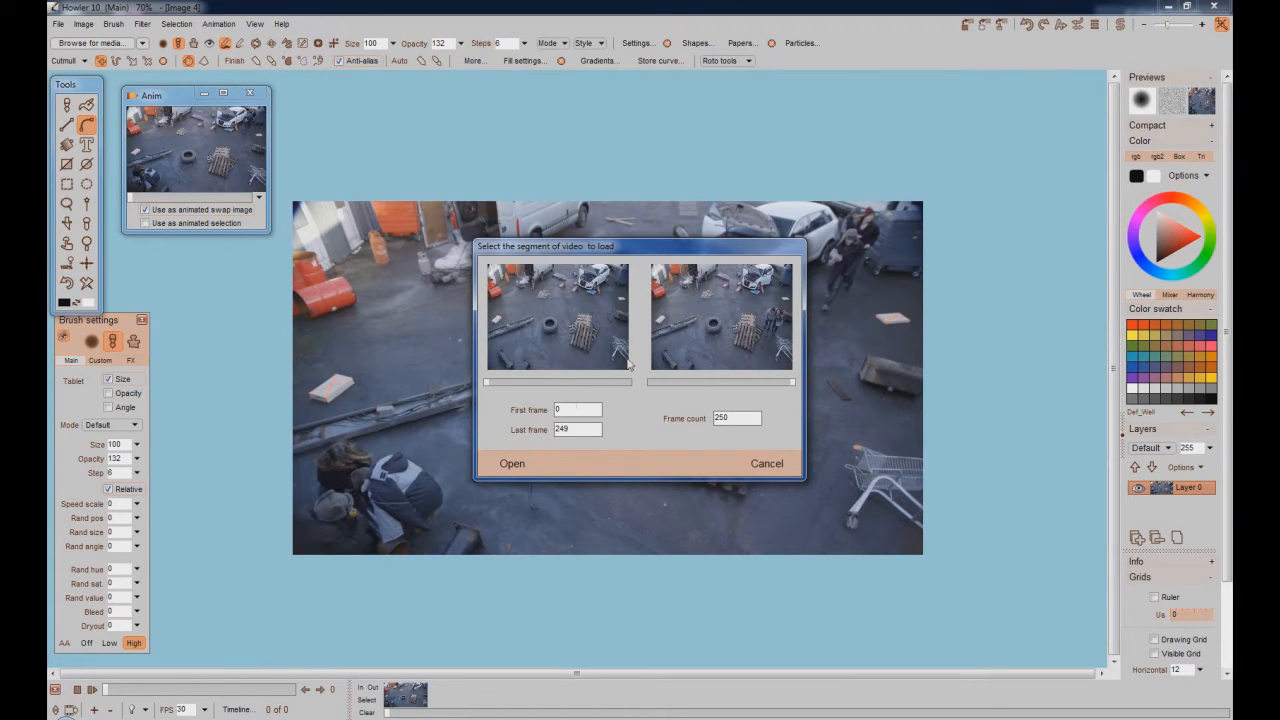
left_click(519, 467)
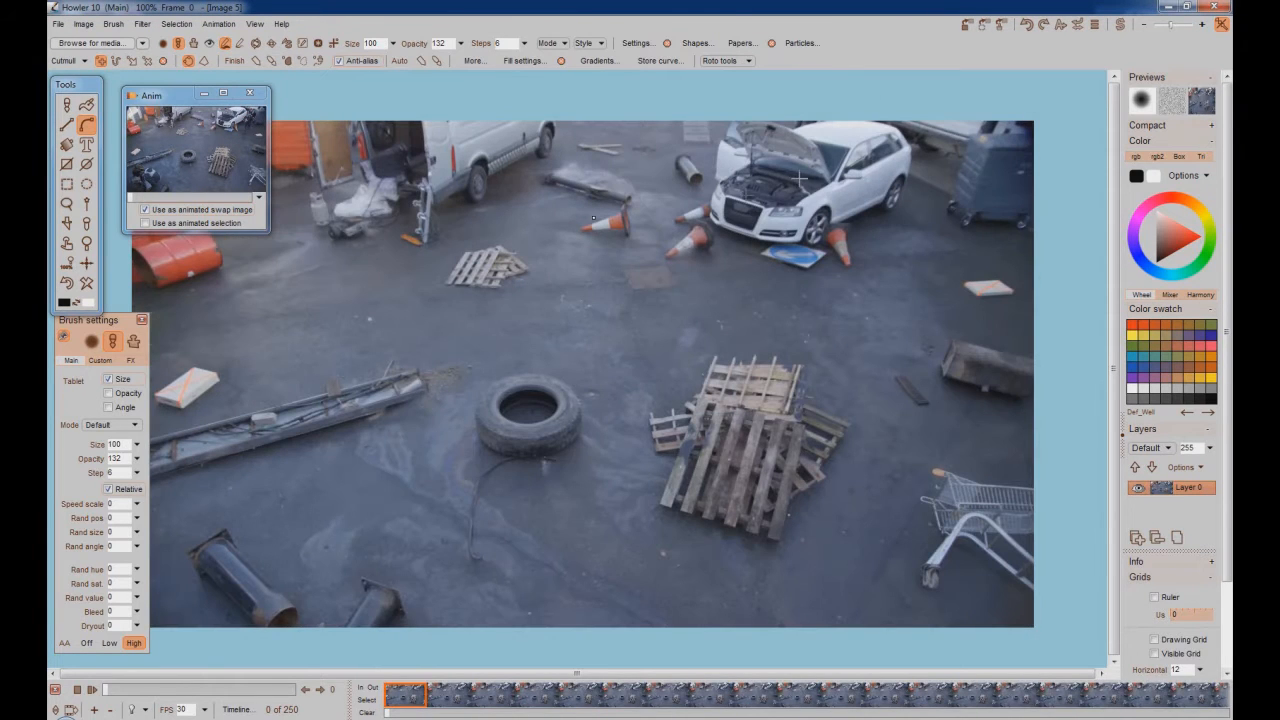
Step: Scrub the loaded clip to frame 249 and look through the stored swap animation to compare where people move
left_click_drag(175, 697, 192, 697)
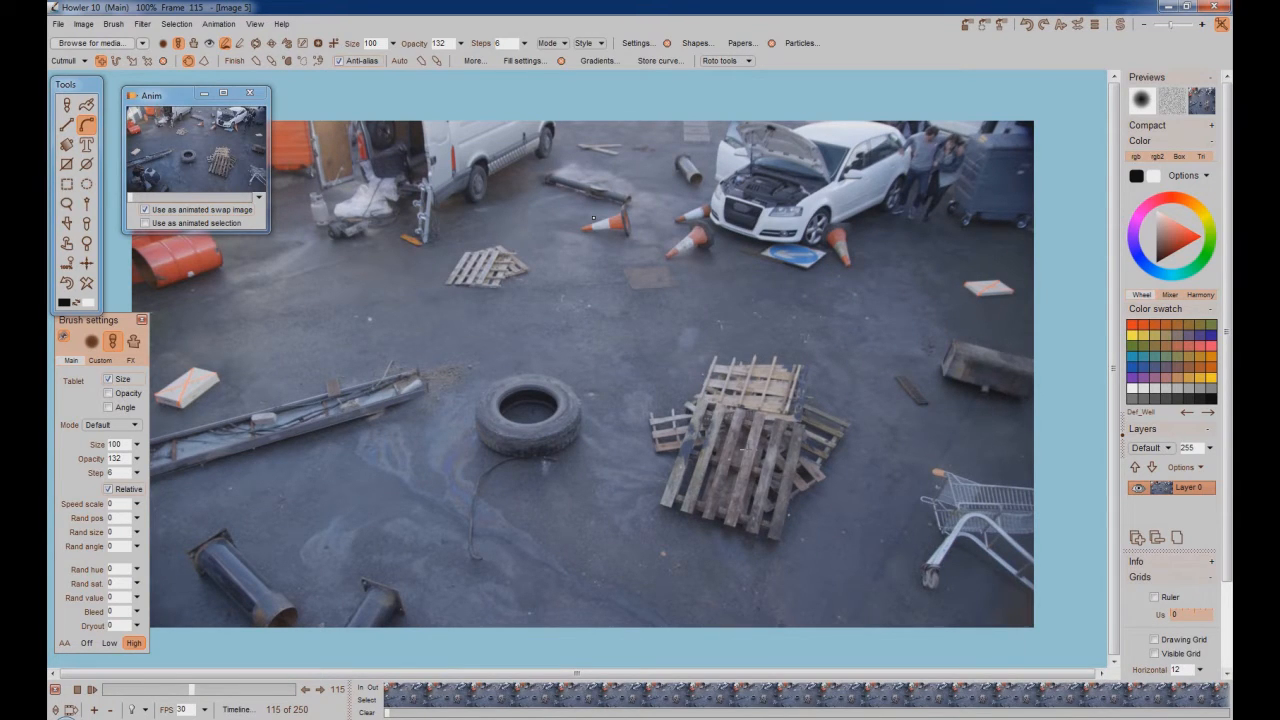
left_click_drag(191, 694, 295, 712)
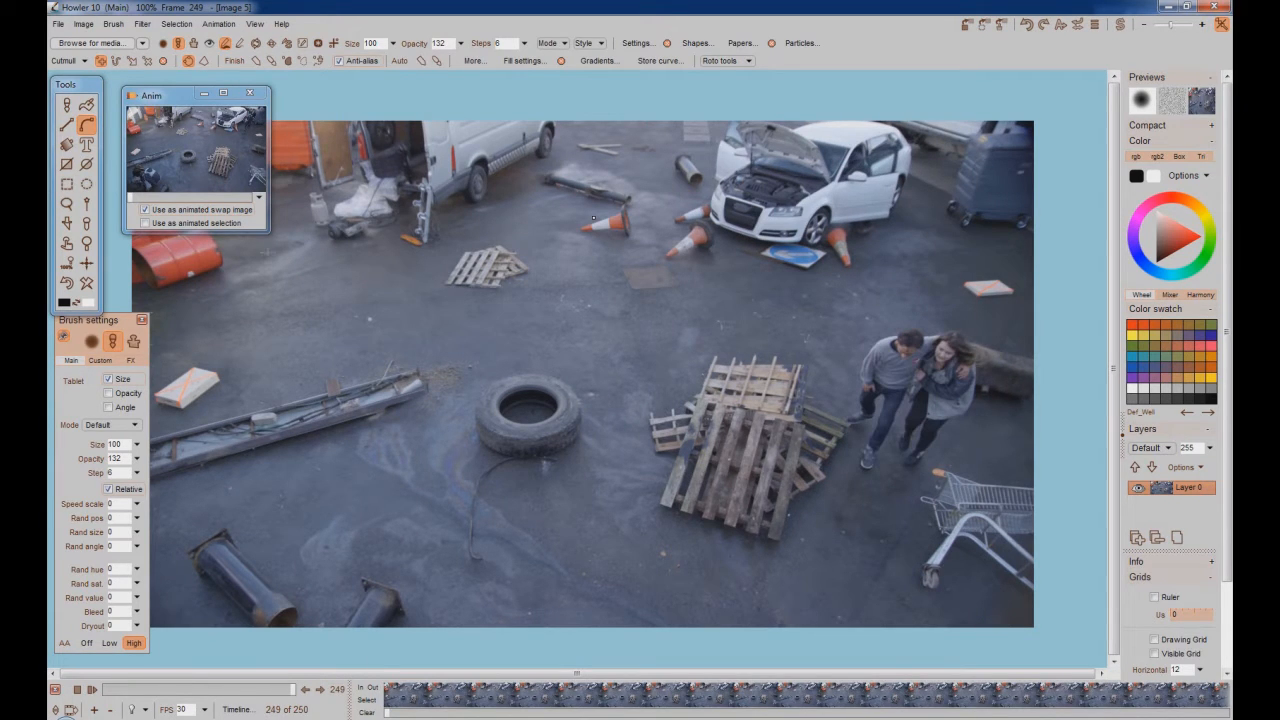
left_click_drag(131, 198, 157, 201)
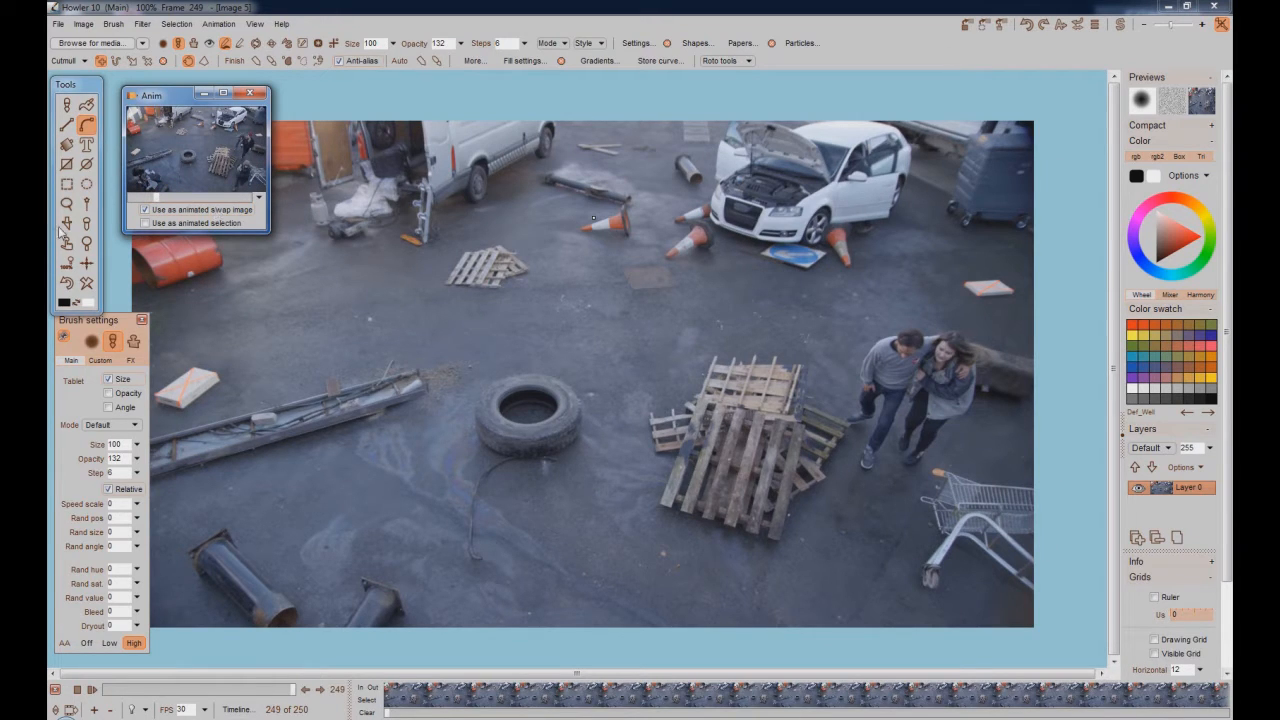
left_click_drag(155, 199, 101, 206)
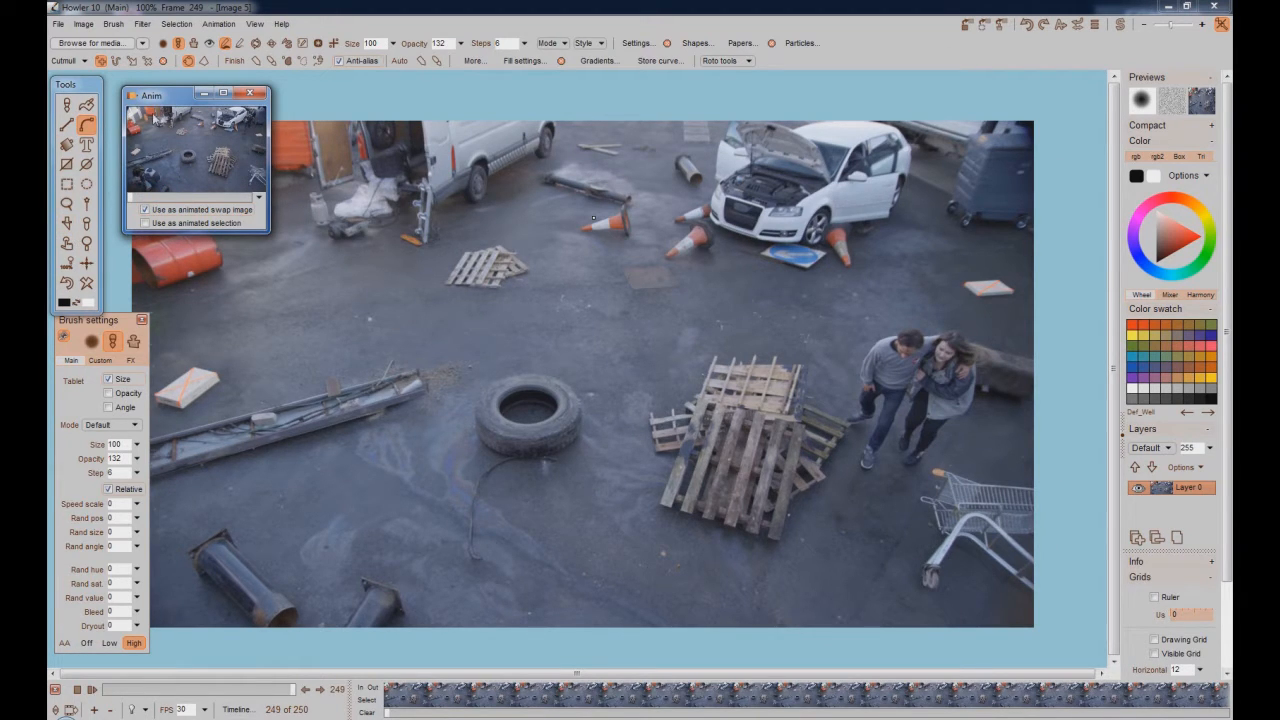
left_click_drag(158, 104, 149, 101)
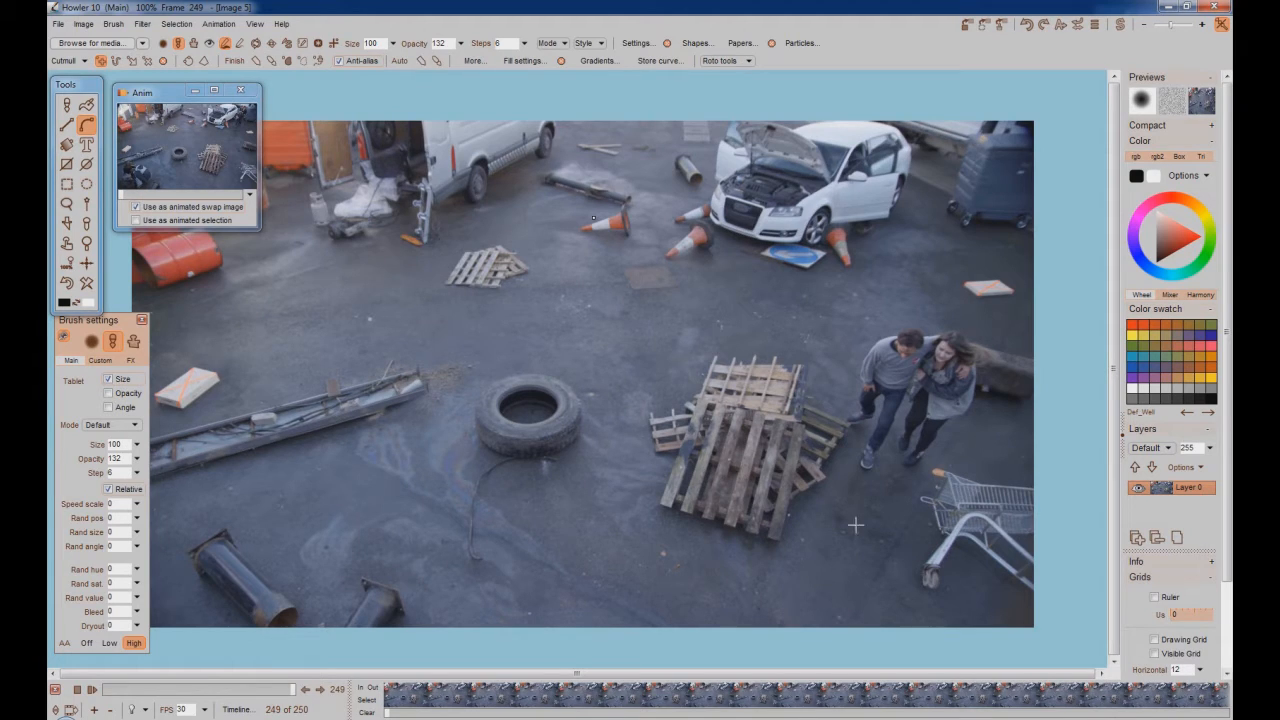
Step: Draw a closed eight-point curve around the white car, the walking couple and the upper-right part of the yard
left_click(888, 557)
left_click(827, 485)
left_click(831, 372)
left_click(621, 308)
left_click(418, 110)
left_click(1073, 108)
left_click(1074, 246)
left_click(1003, 463)
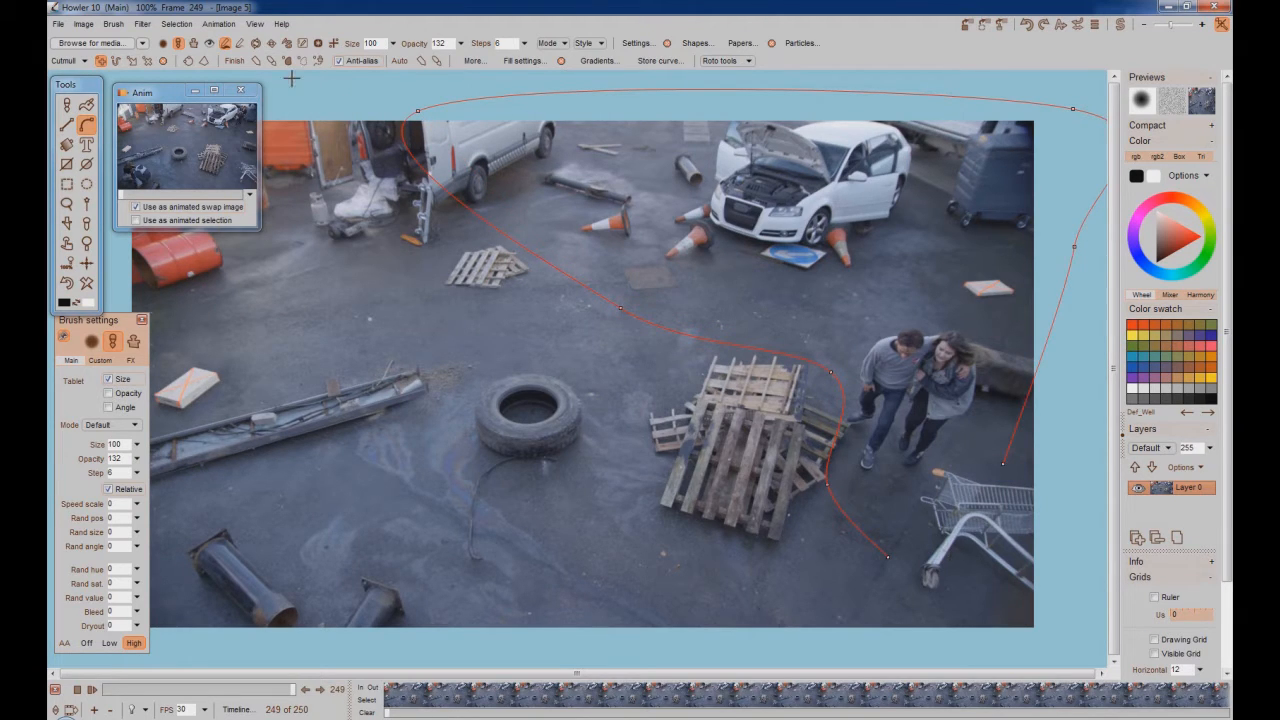
left_click(188, 60)
Step: Reshape the curve by pulling its points farther over the pallets, toward the shopping cart and beyond the image's right edge
left_click_drag(833, 372, 822, 527)
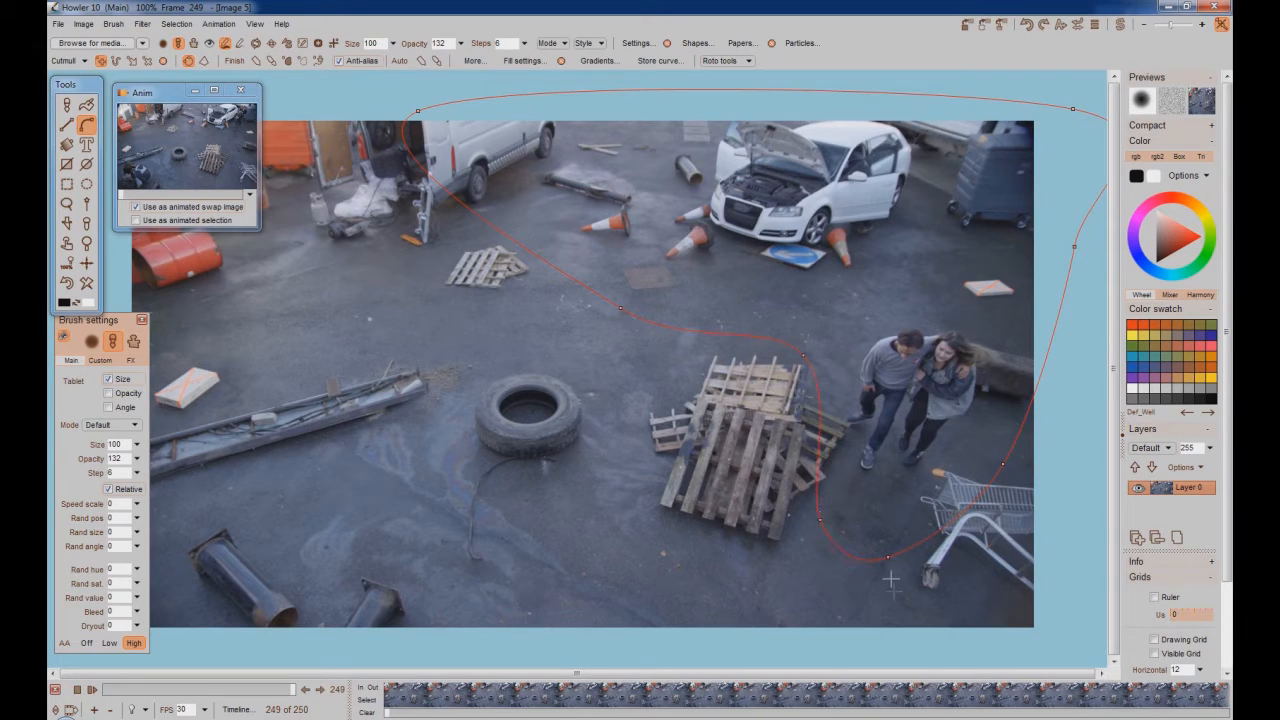
left_click_drag(887, 556, 915, 563)
left_click_drag(1004, 457, 1042, 471)
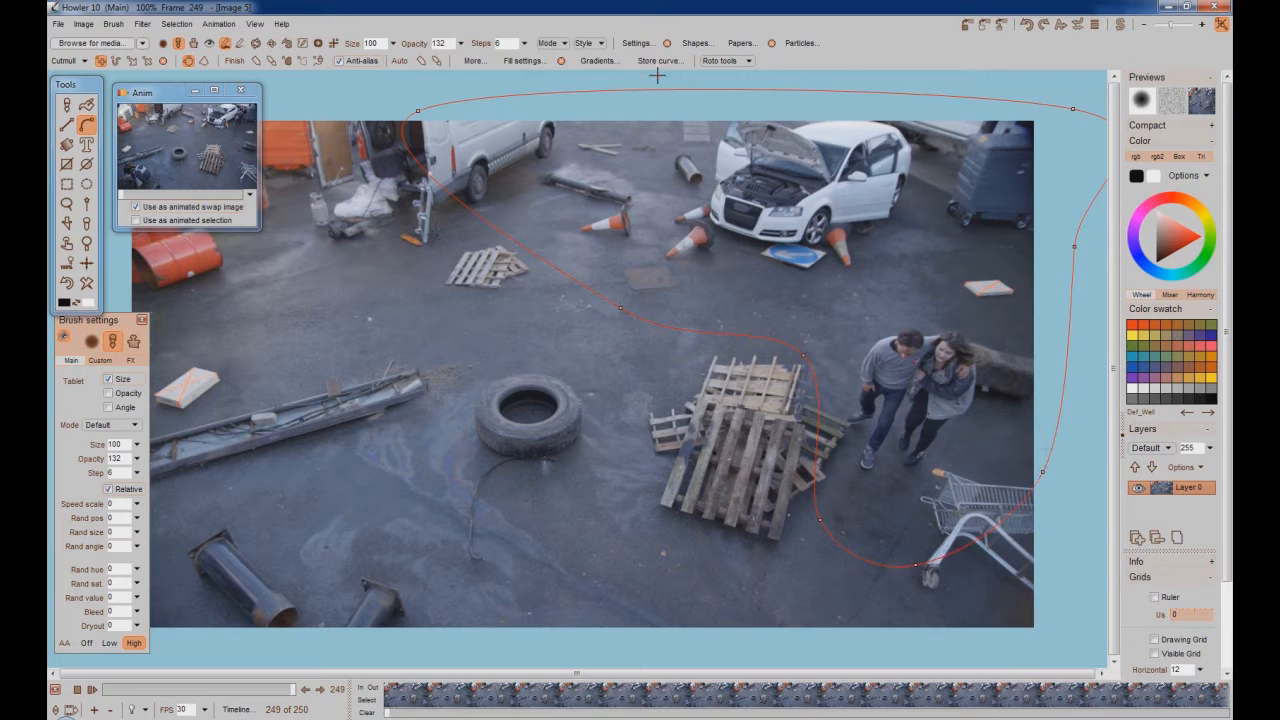
Step: Create a roto keyframe for the curve at frame 249 and use the curve as alpha
left_click(748, 61)
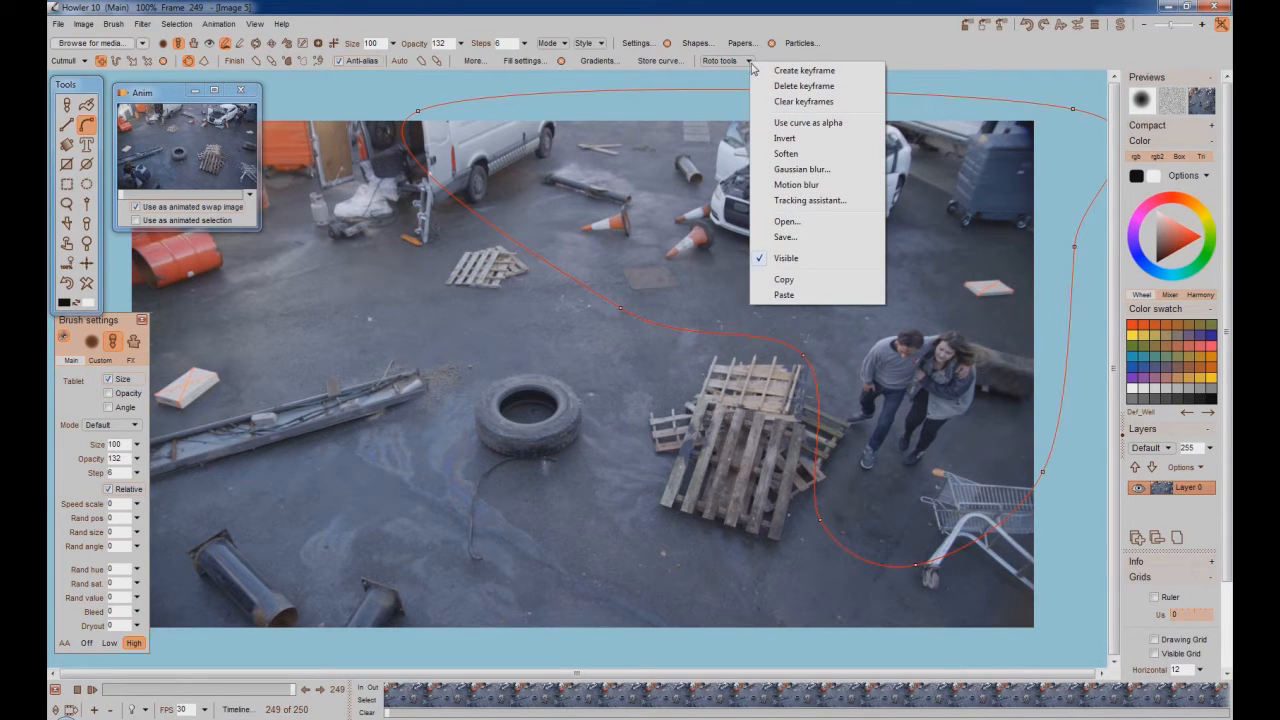
left_click(804, 70)
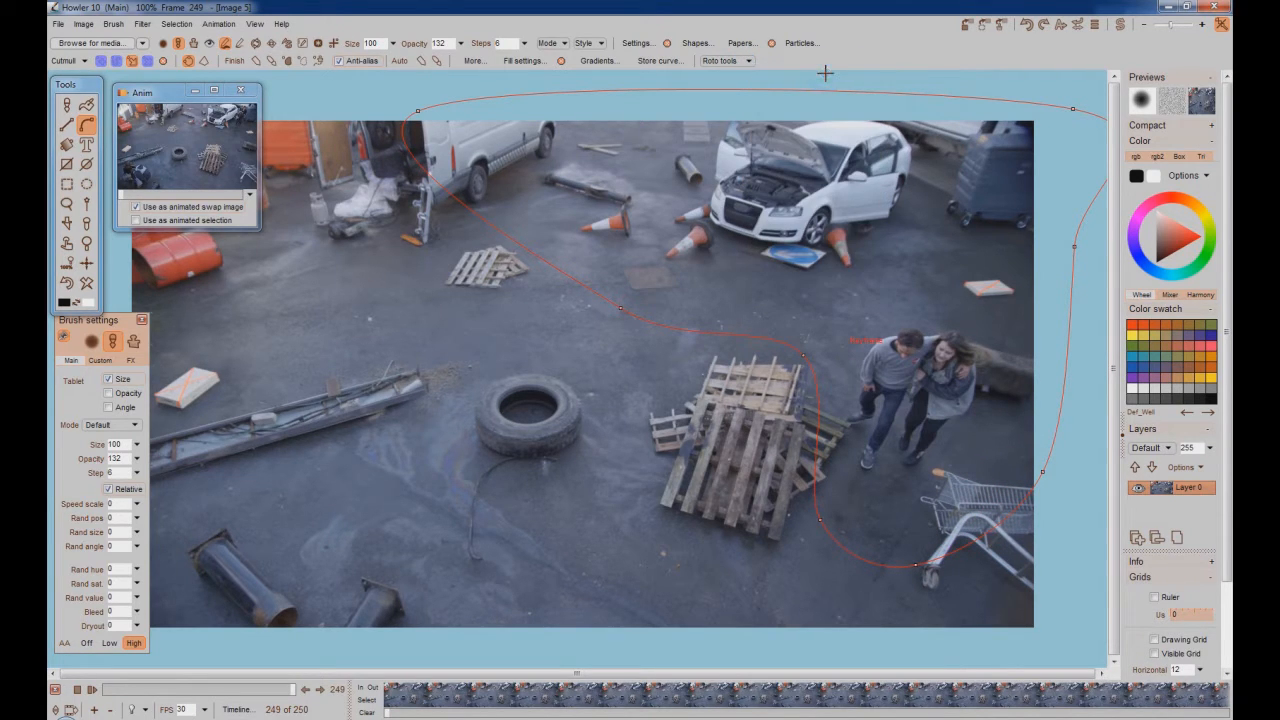
left_click(750, 61)
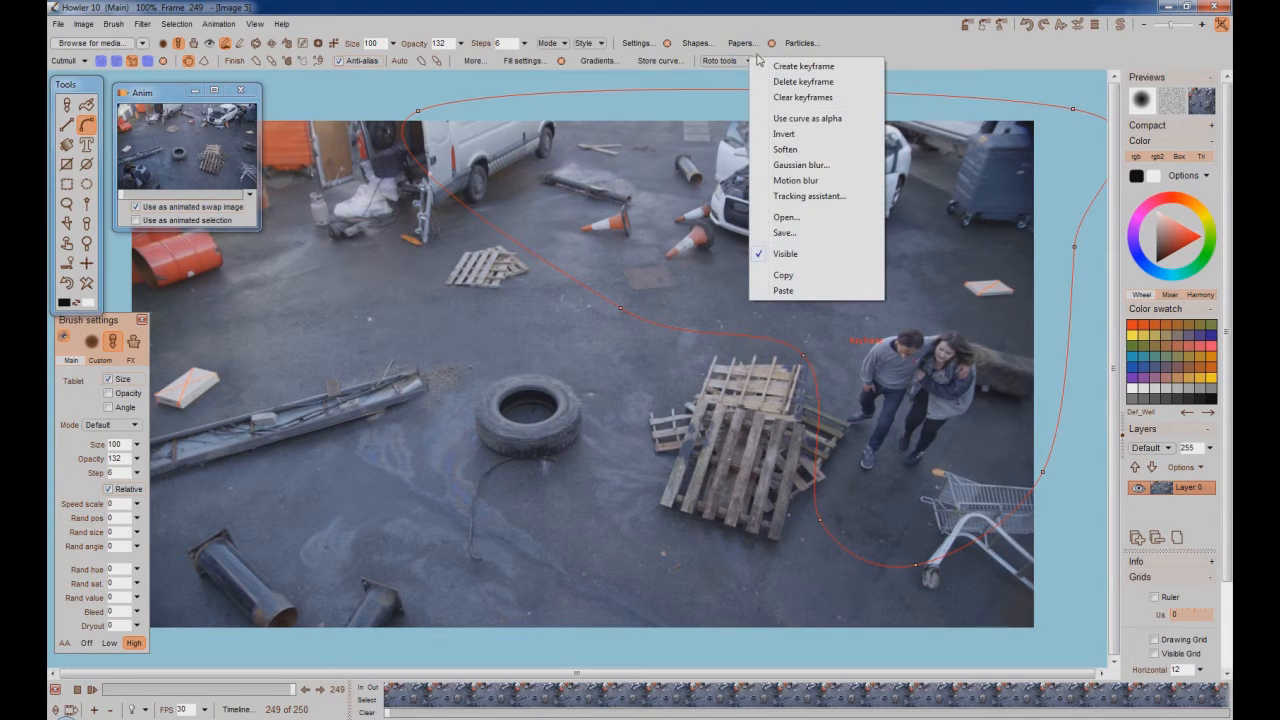
left_click(804, 118)
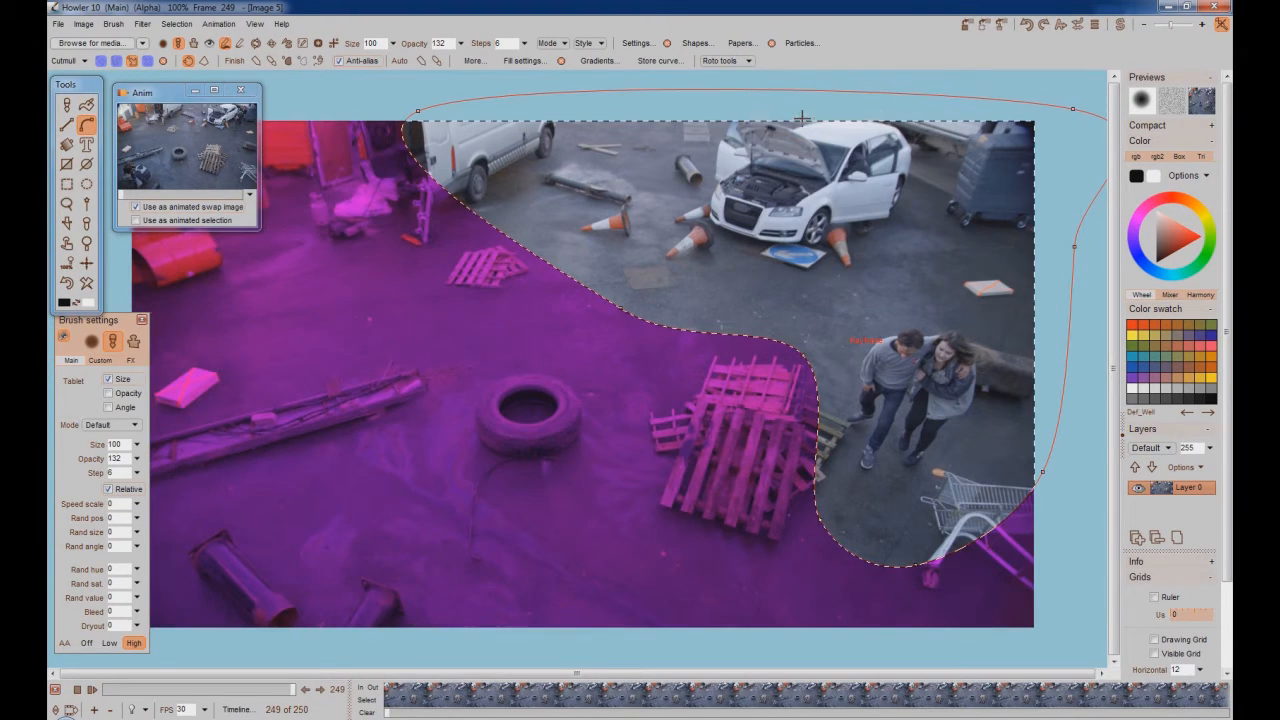
Step: Soften the roto alpha with a Gaussian blur of 32 and return the clip to frame 0
left_click(748, 62)
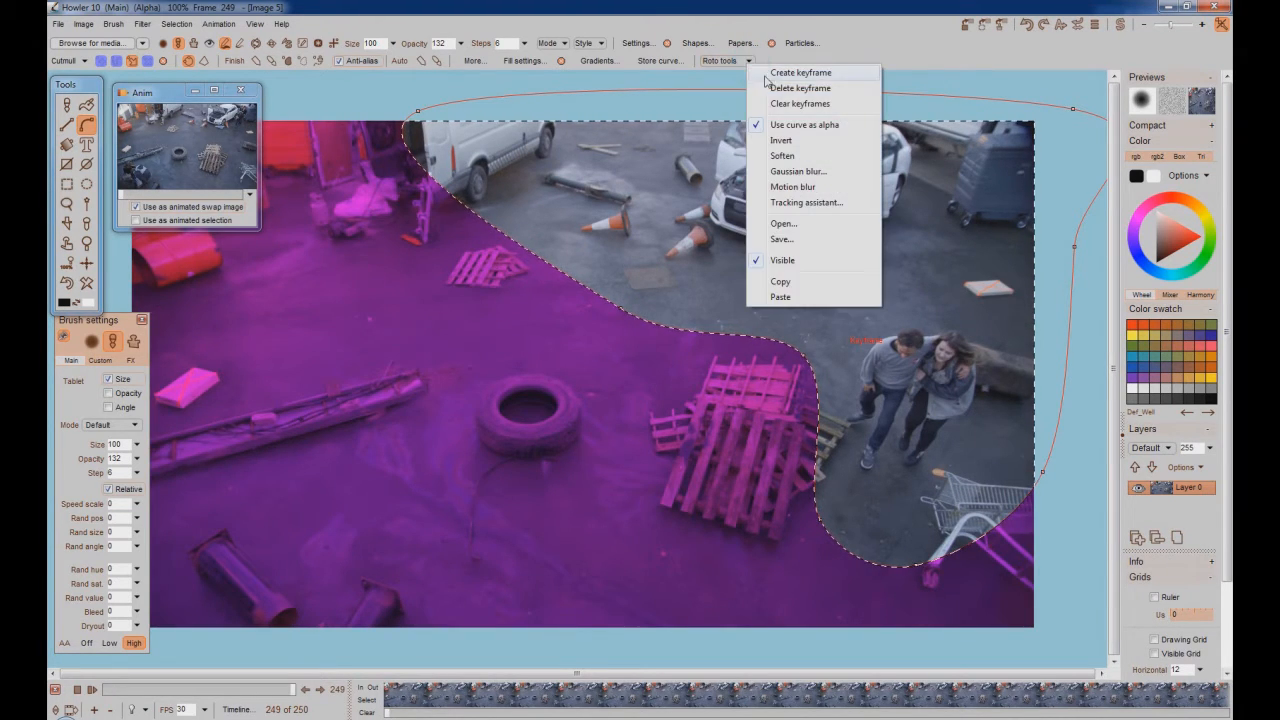
left_click(801, 172)
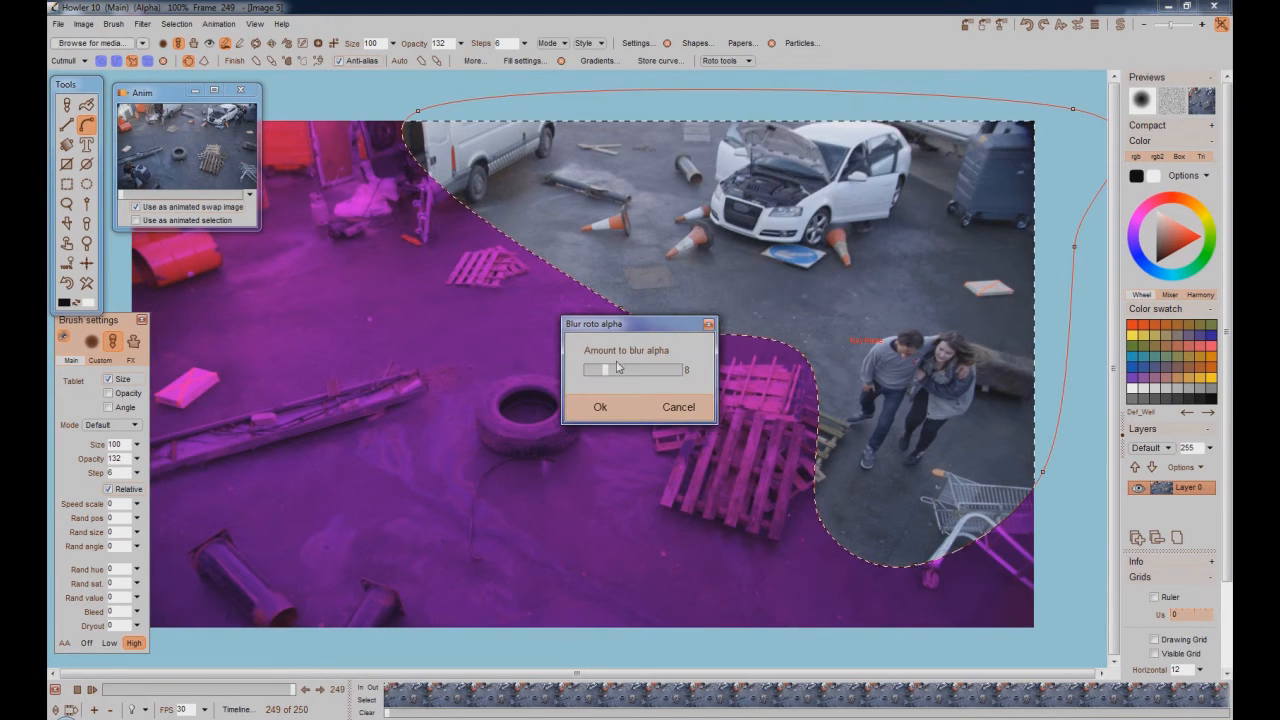
left_click_drag(608, 369, 703, 391)
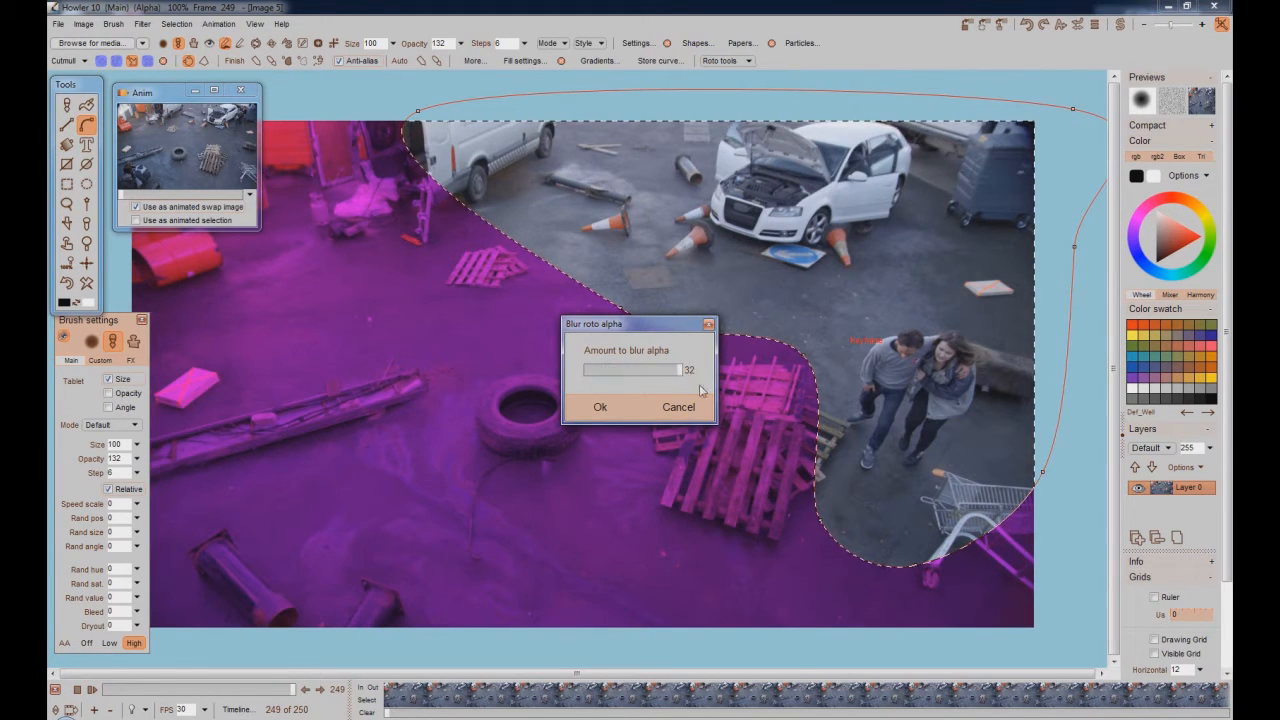
left_click(607, 408)
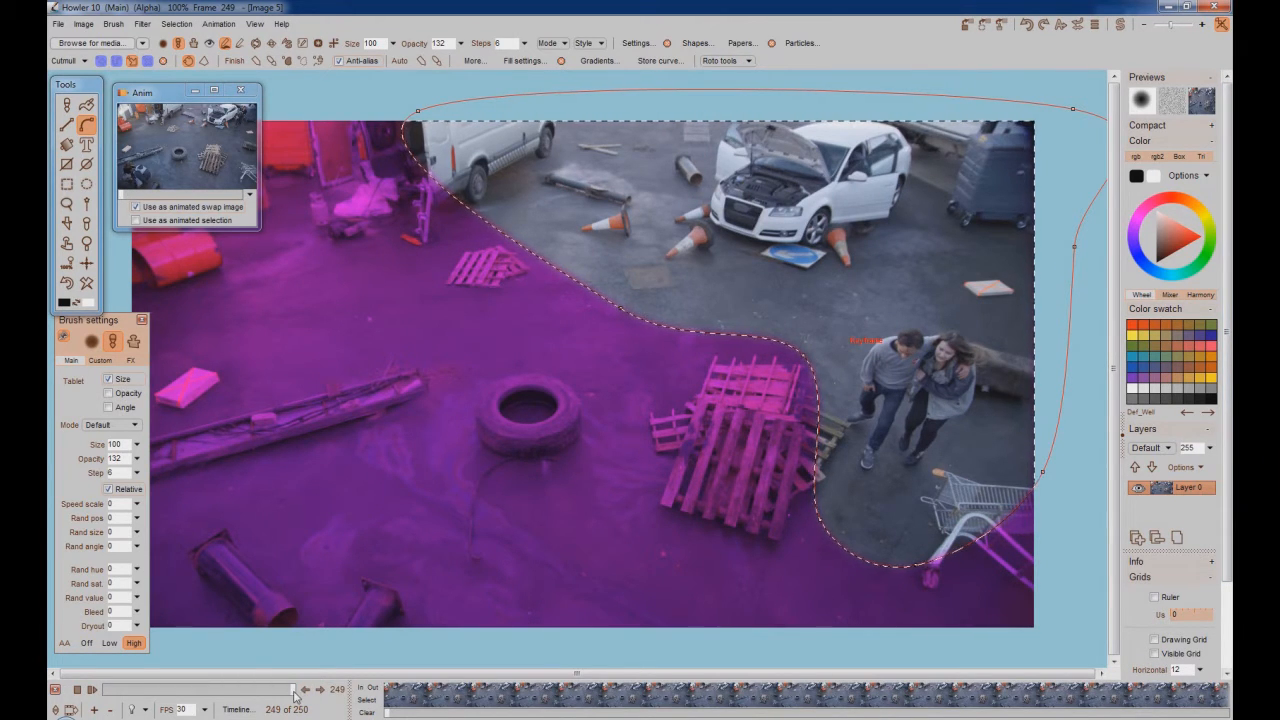
left_click_drag(293, 692, 100, 690)
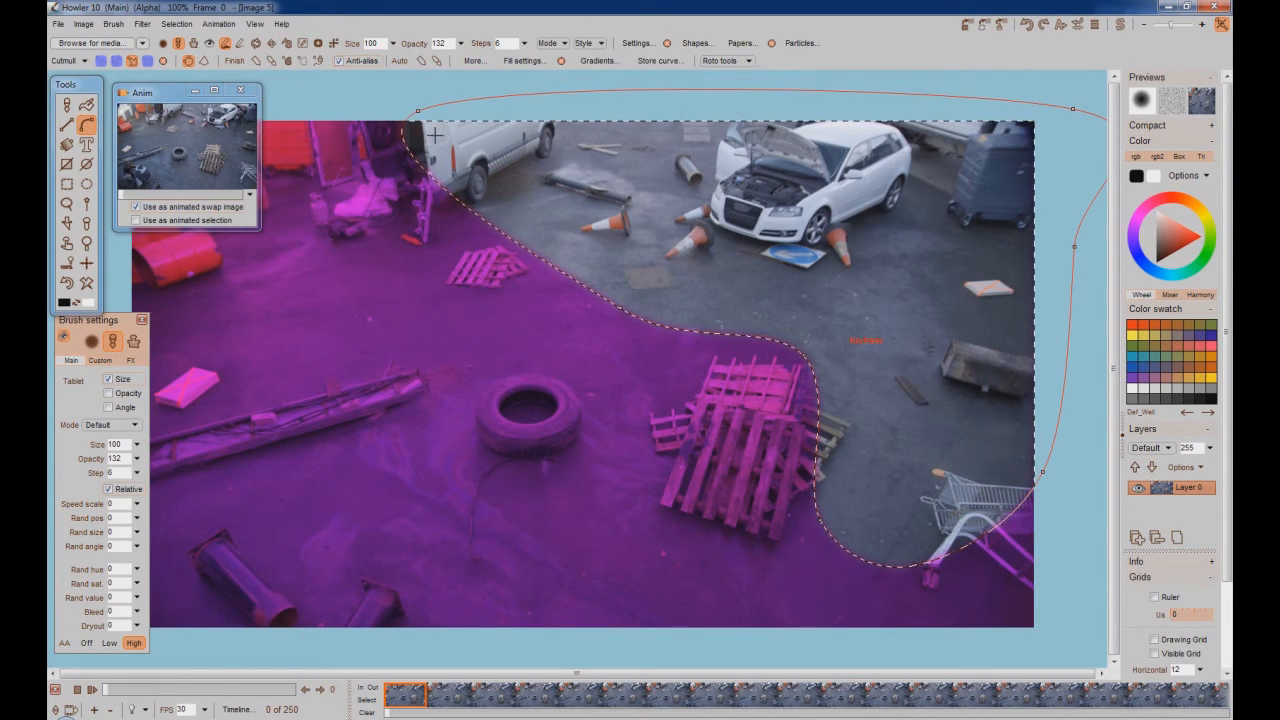
Step: At frame 0, reshape the curve by pulling its points up beyond the image's upper edge and create a roto keyframe
scroll(700, 284, "down", 1)
scroll(701, 284, "down", 1)
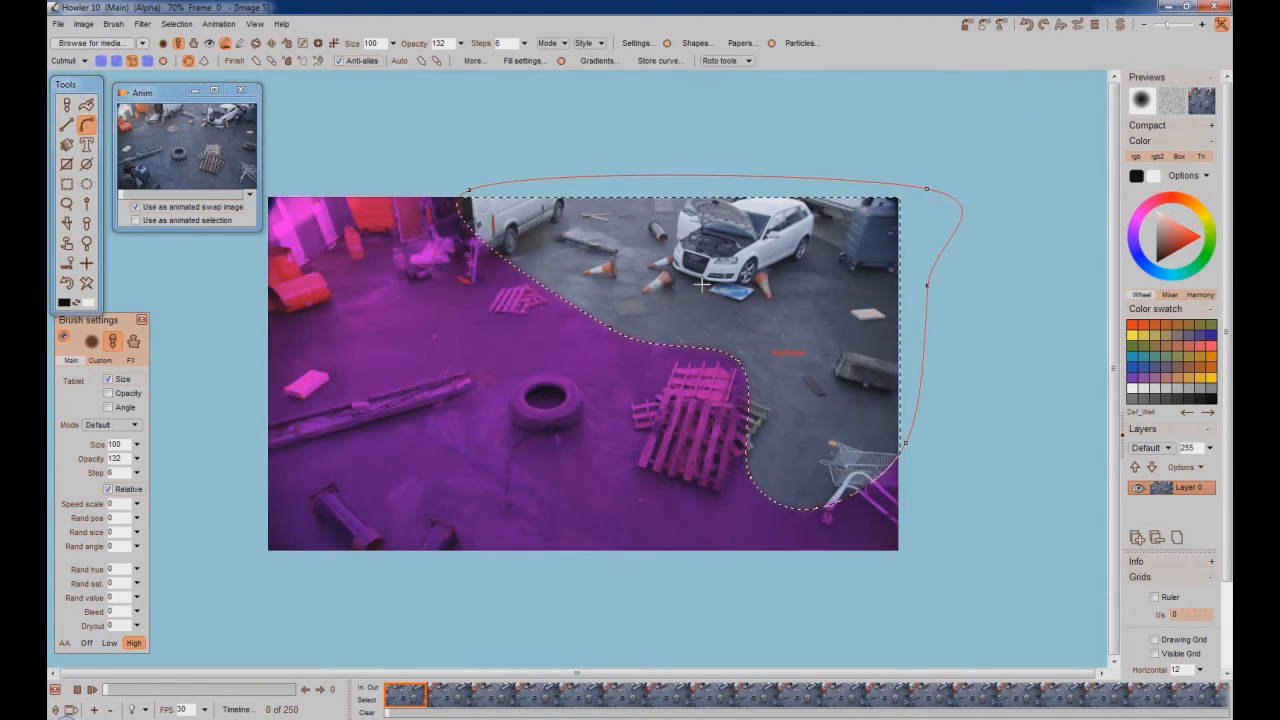
left_click_drag(467, 189, 467, 165)
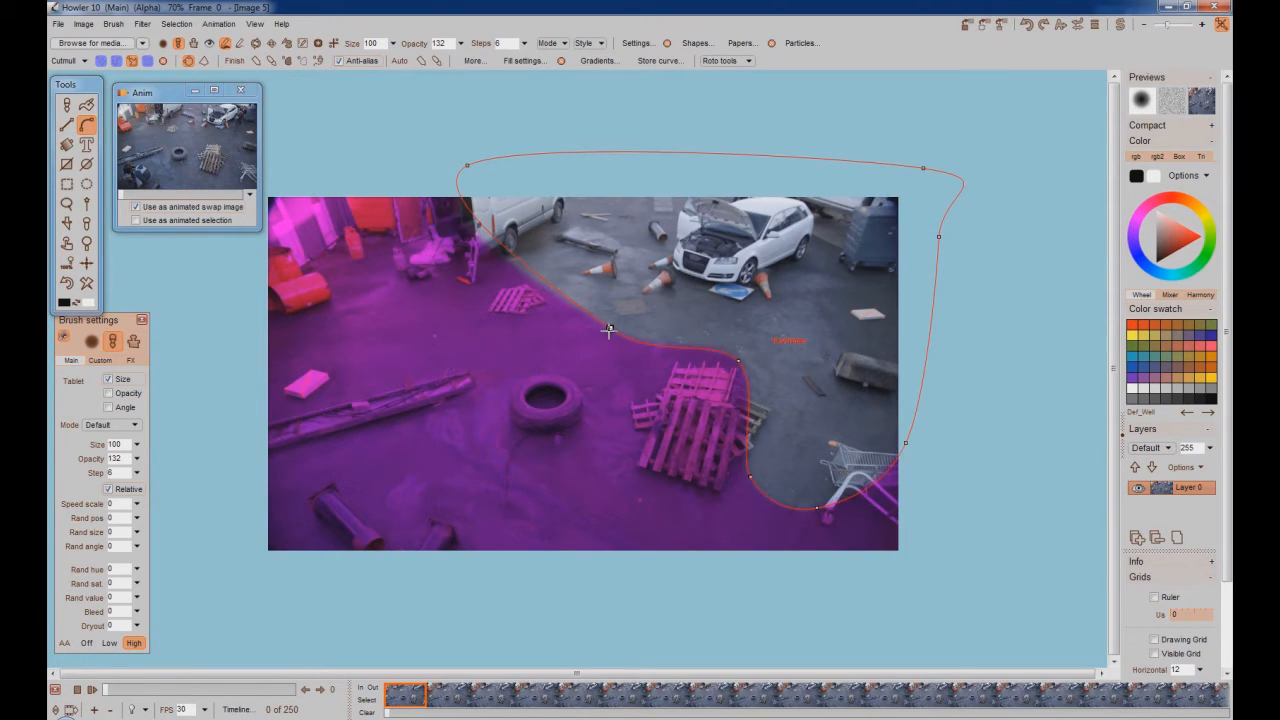
left_click_drag(606, 324, 611, 190)
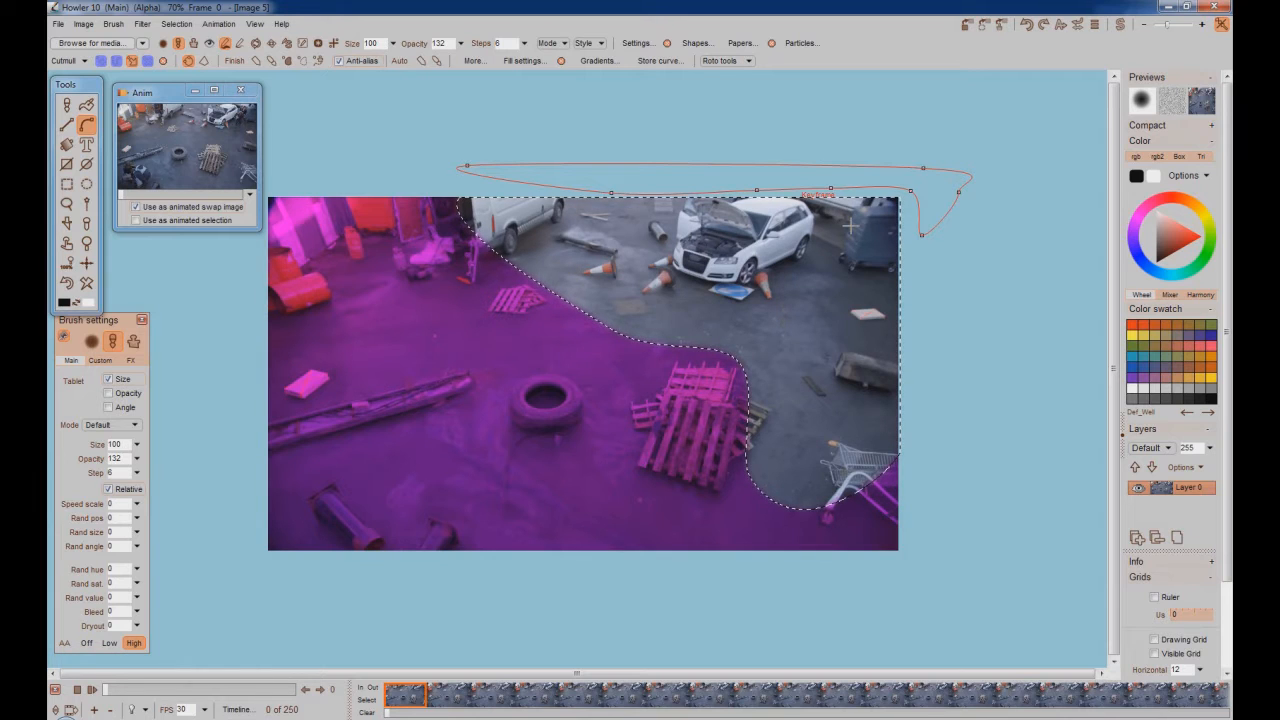
left_click_drag(959, 192, 975, 204)
left_click_drag(923, 167, 922, 152)
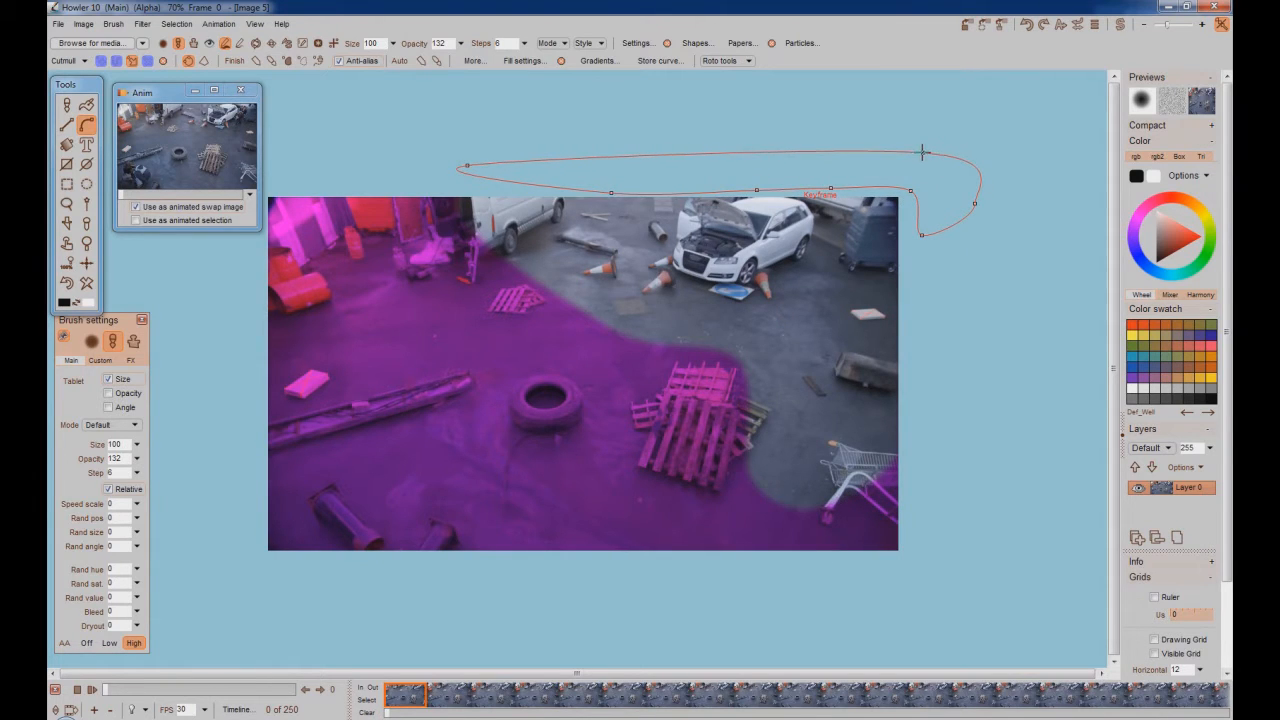
left_click(750, 60)
left_click(832, 70)
Step: Scrub the clip and the animated swap image to check how the curve selection follows the walking people, then return to frame 0
left_click_drag(107, 695, 165, 701)
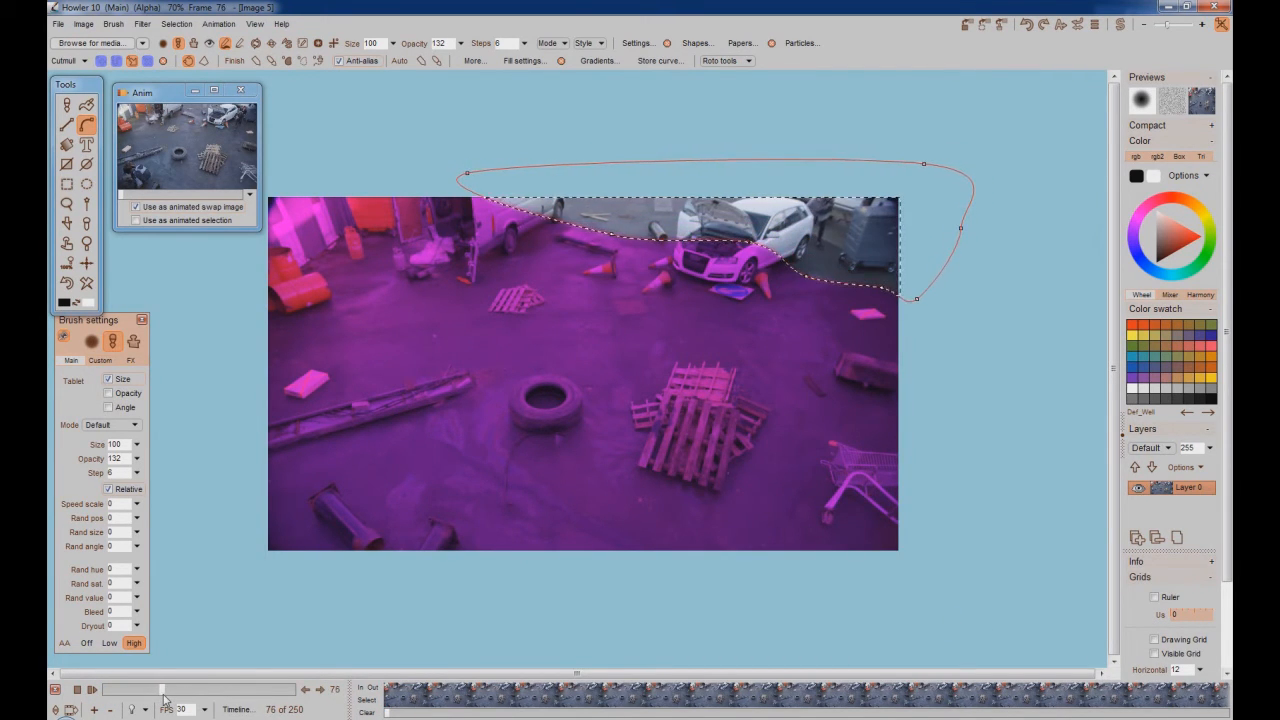
left_click_drag(165, 700, 203, 705)
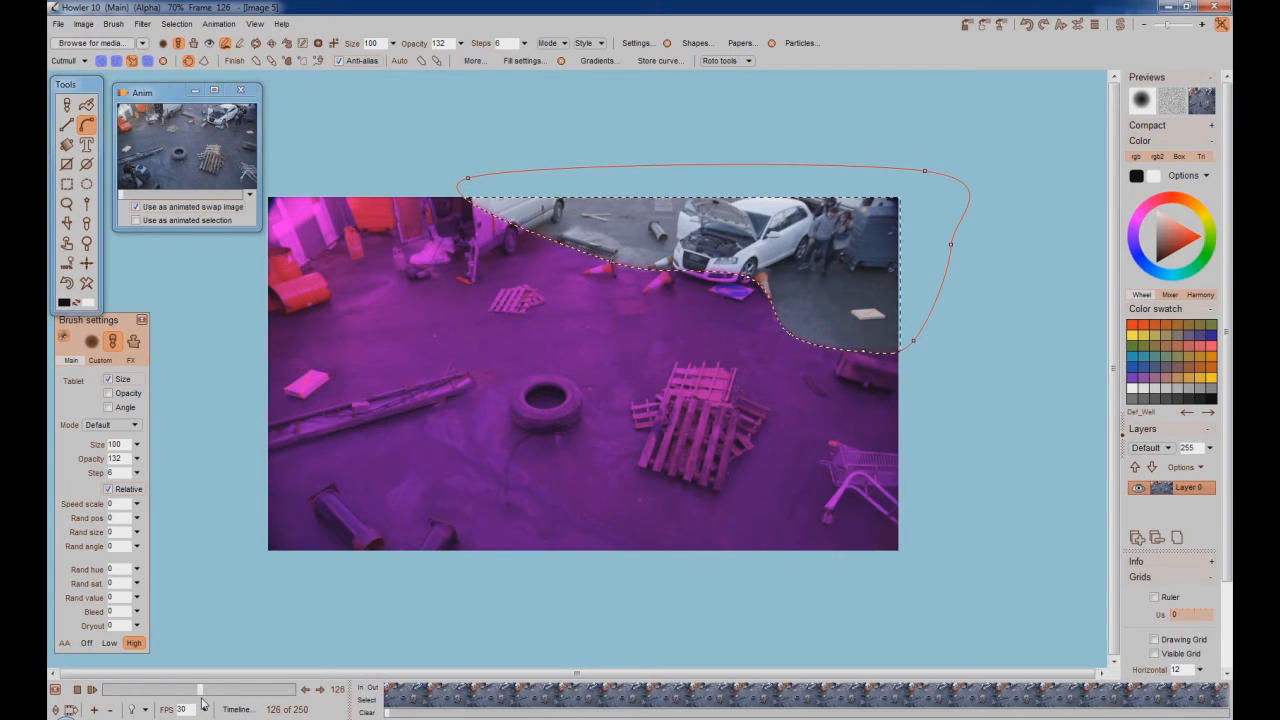
left_click(142, 197)
left_click_drag(142, 197, 122, 226)
left_click_drag(203, 690, 163, 692)
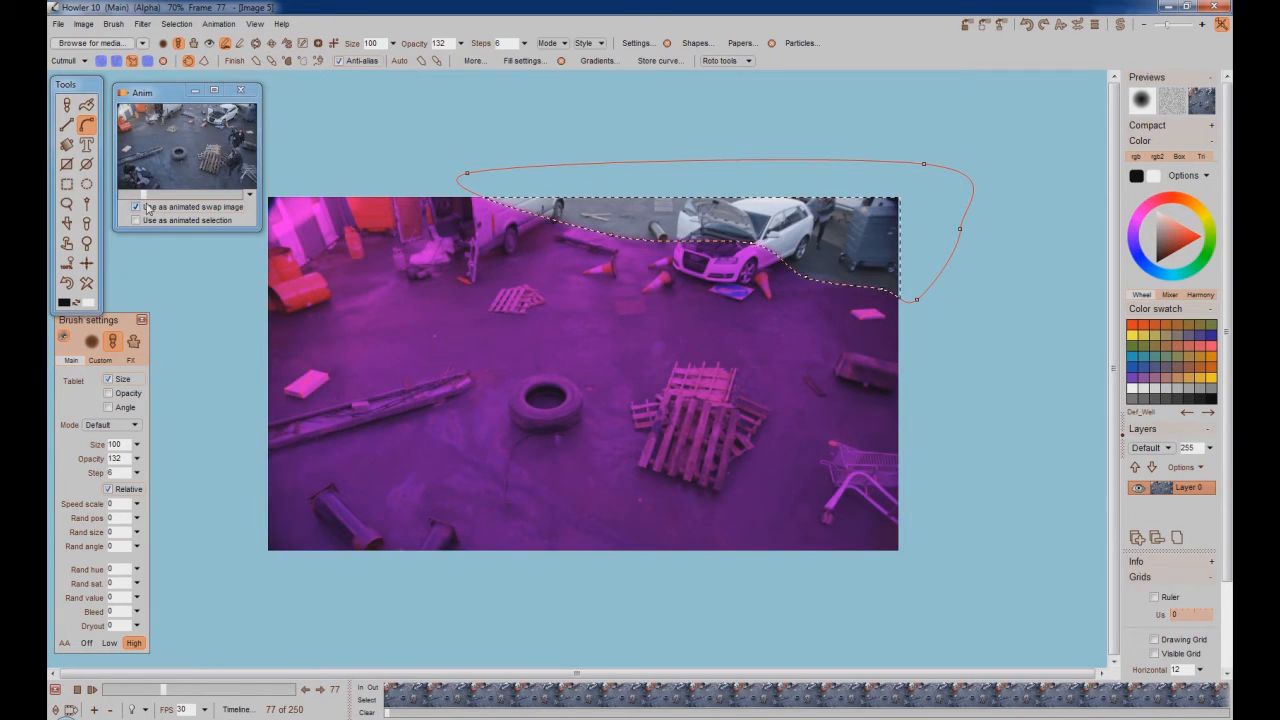
left_click(149, 199)
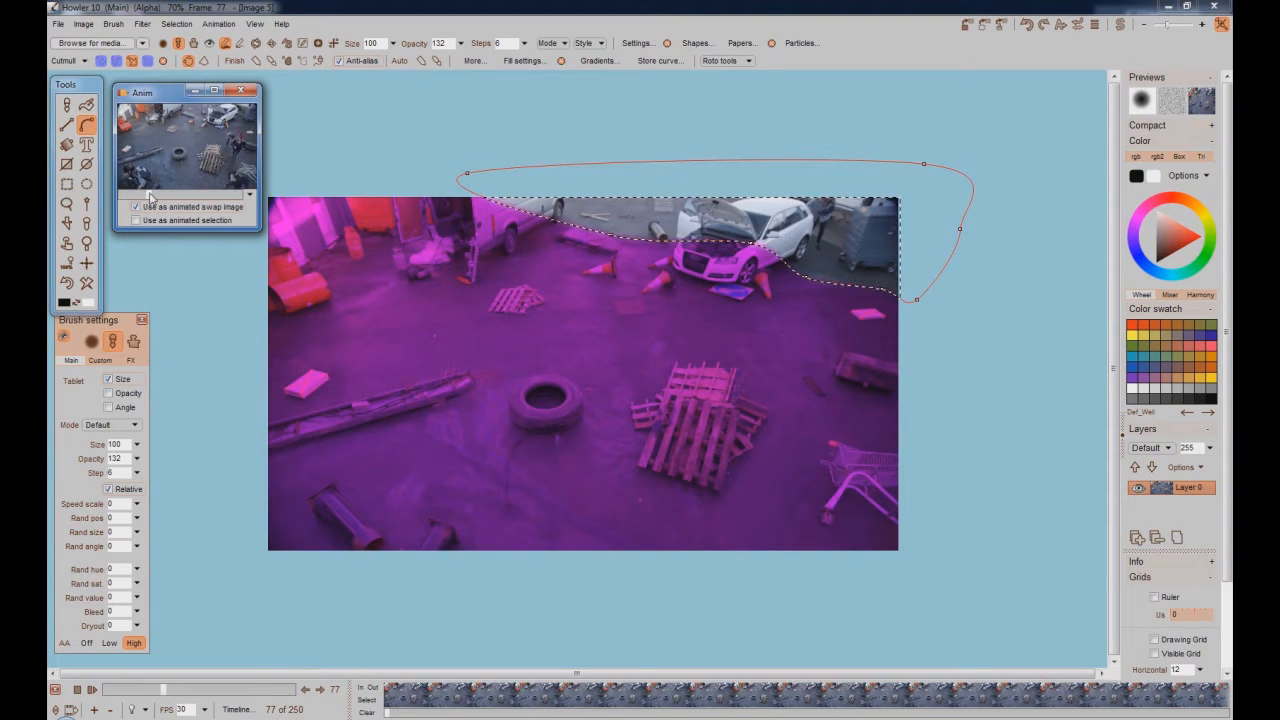
left_click_drag(150, 196, 120, 206)
left_click_drag(166, 692, 100, 711)
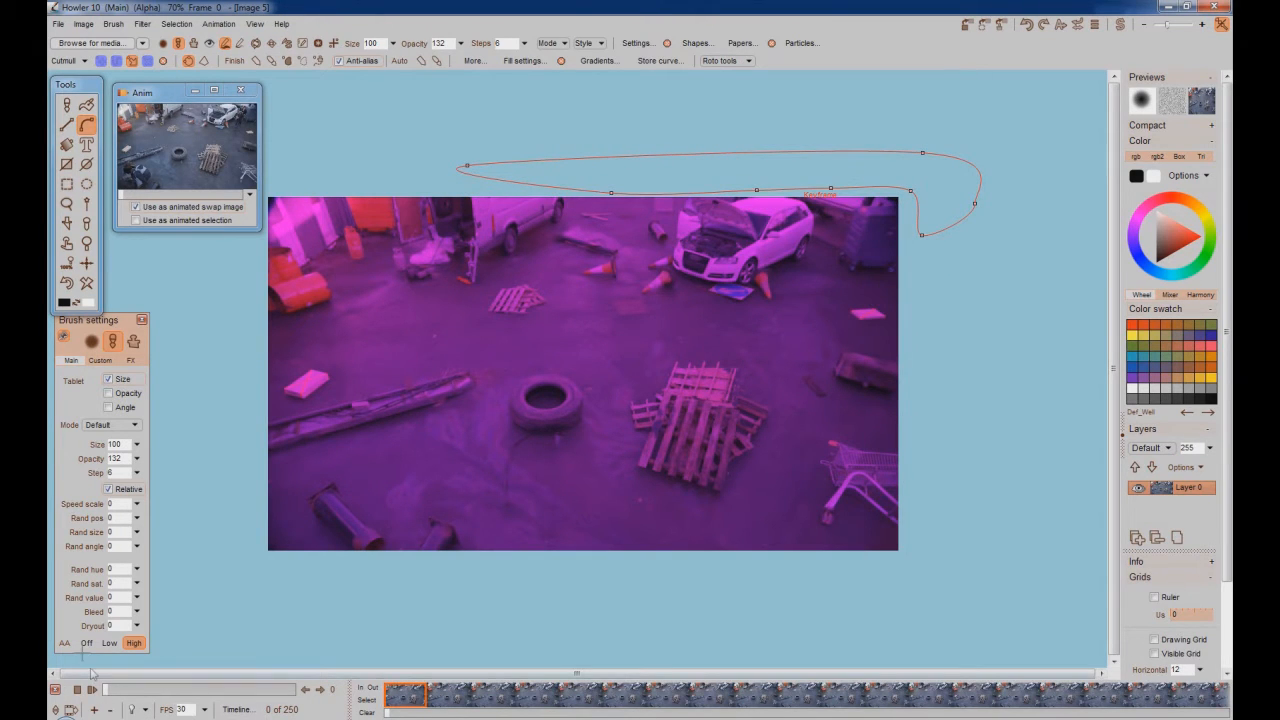
Step: Invert the roto alpha and preview mixing the clip with the swap image at 255, then cancel the mix
left_click(747, 61)
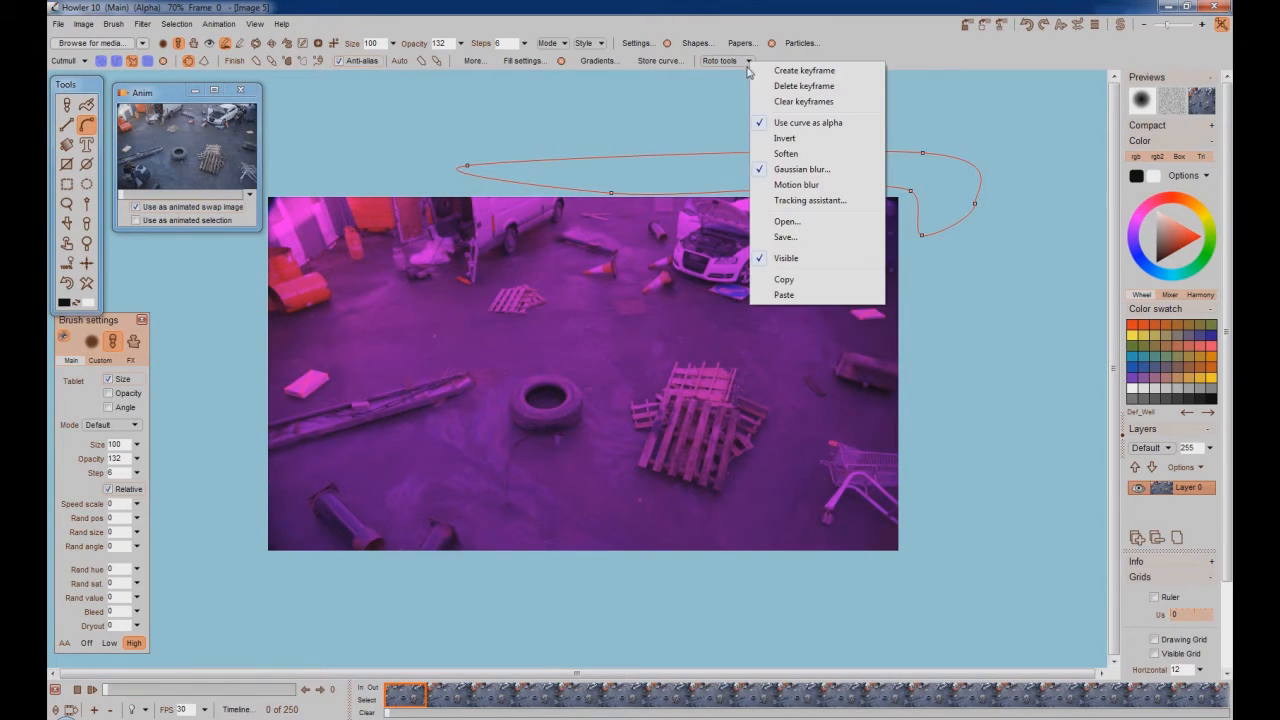
left_click(782, 137)
left_click(747, 61)
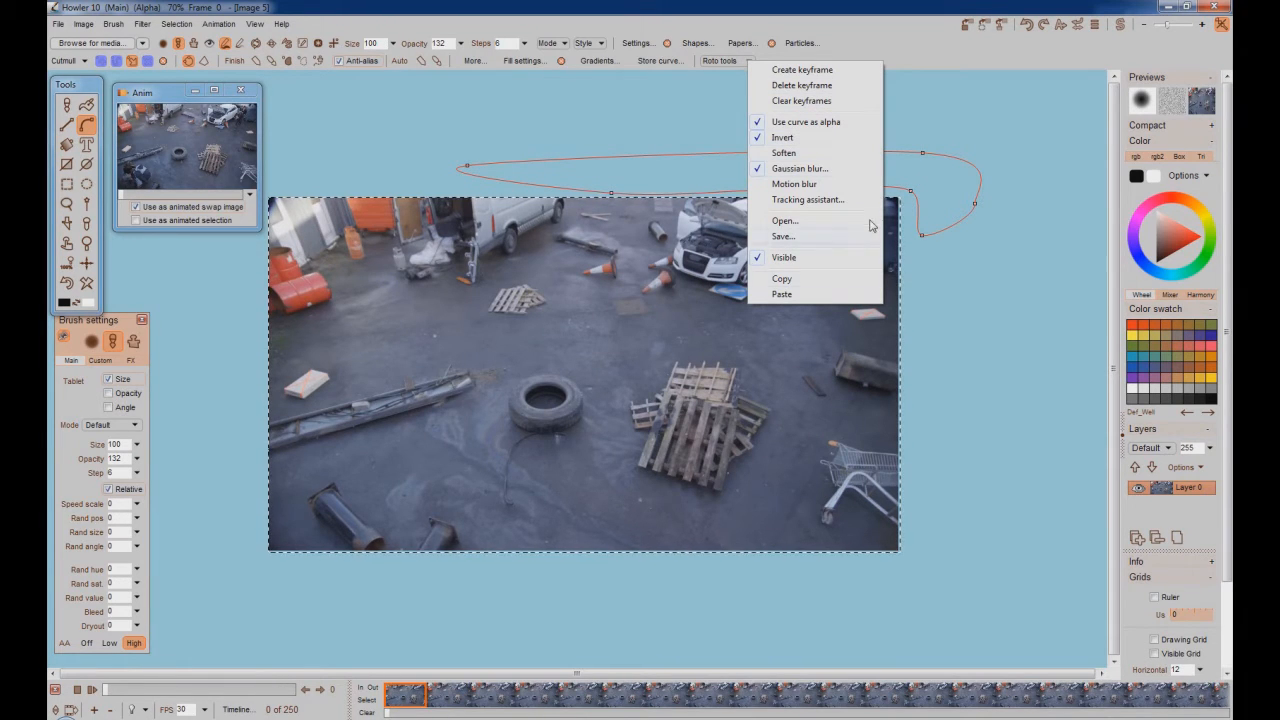
left_click(909, 41)
left_click(143, 24)
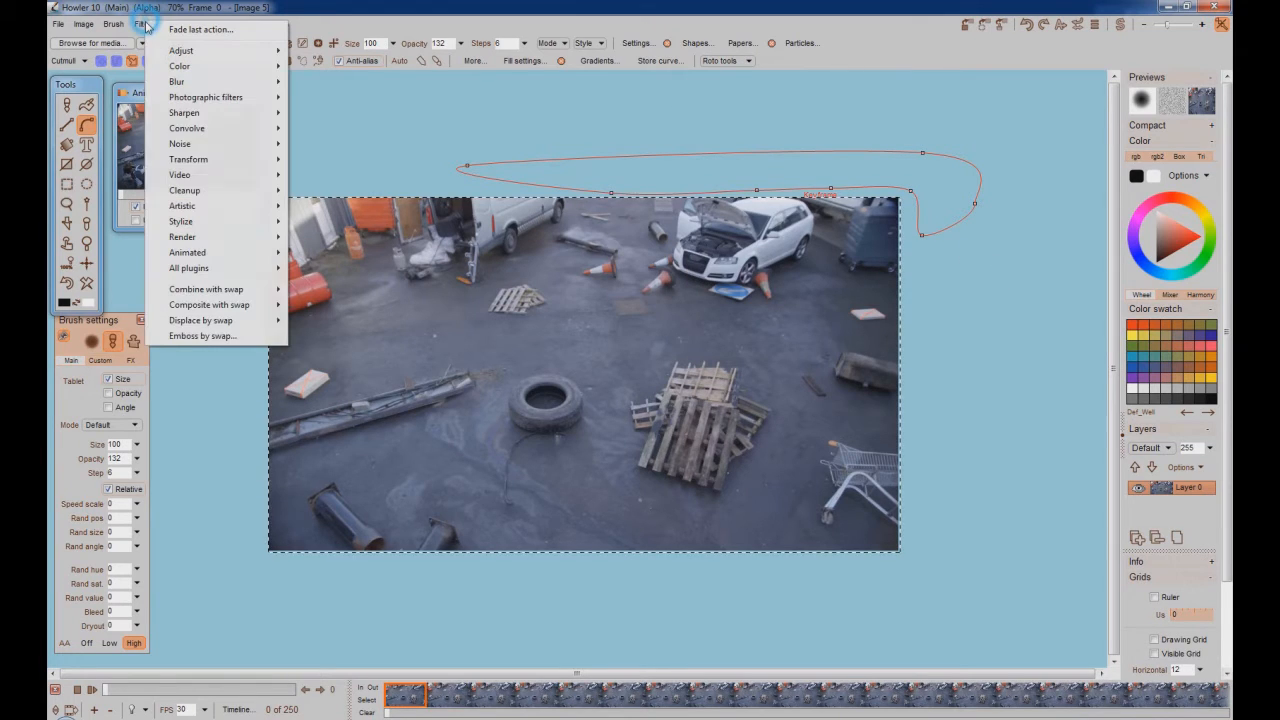
mouse_move(242, 297)
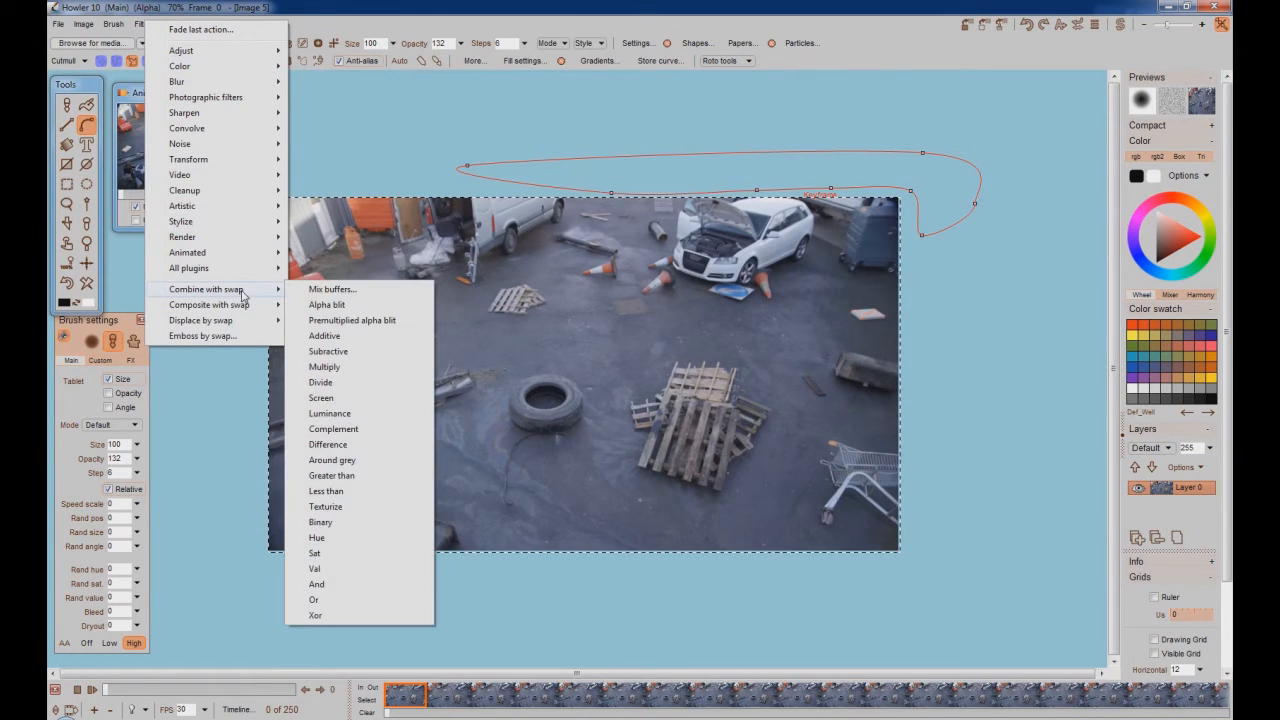
left_click(340, 291)
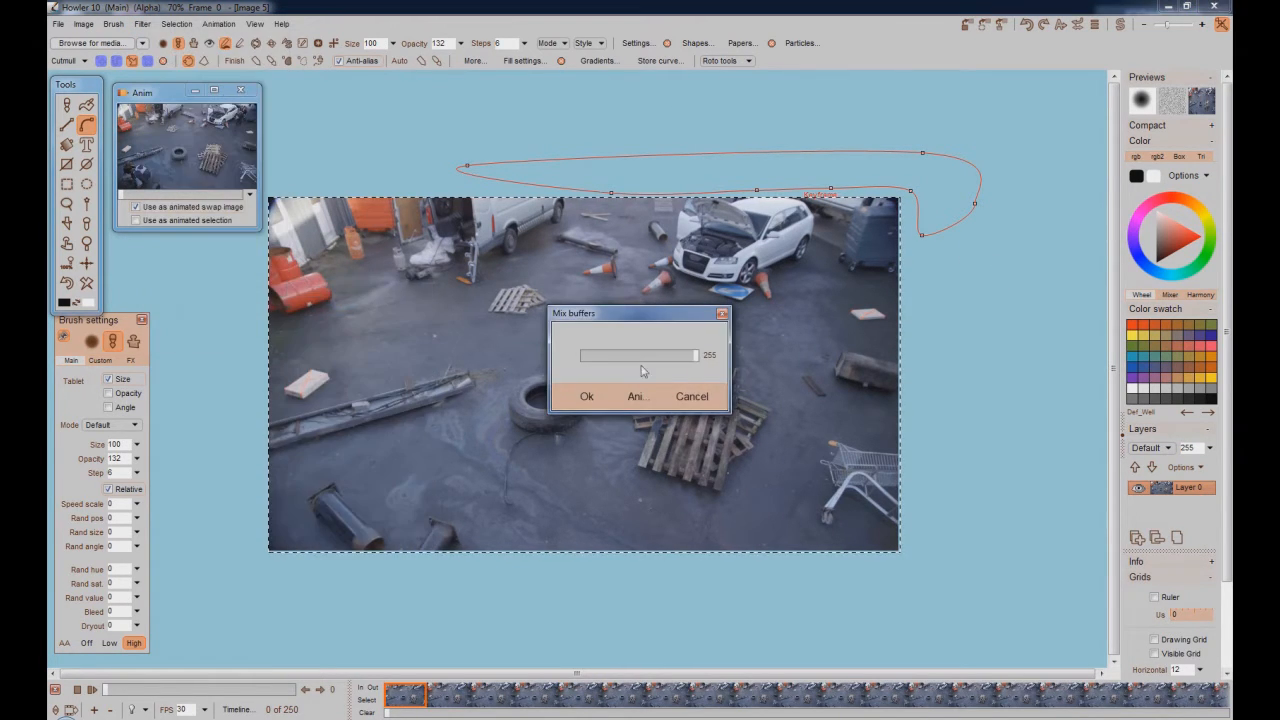
left_click_drag(694, 354, 737, 362)
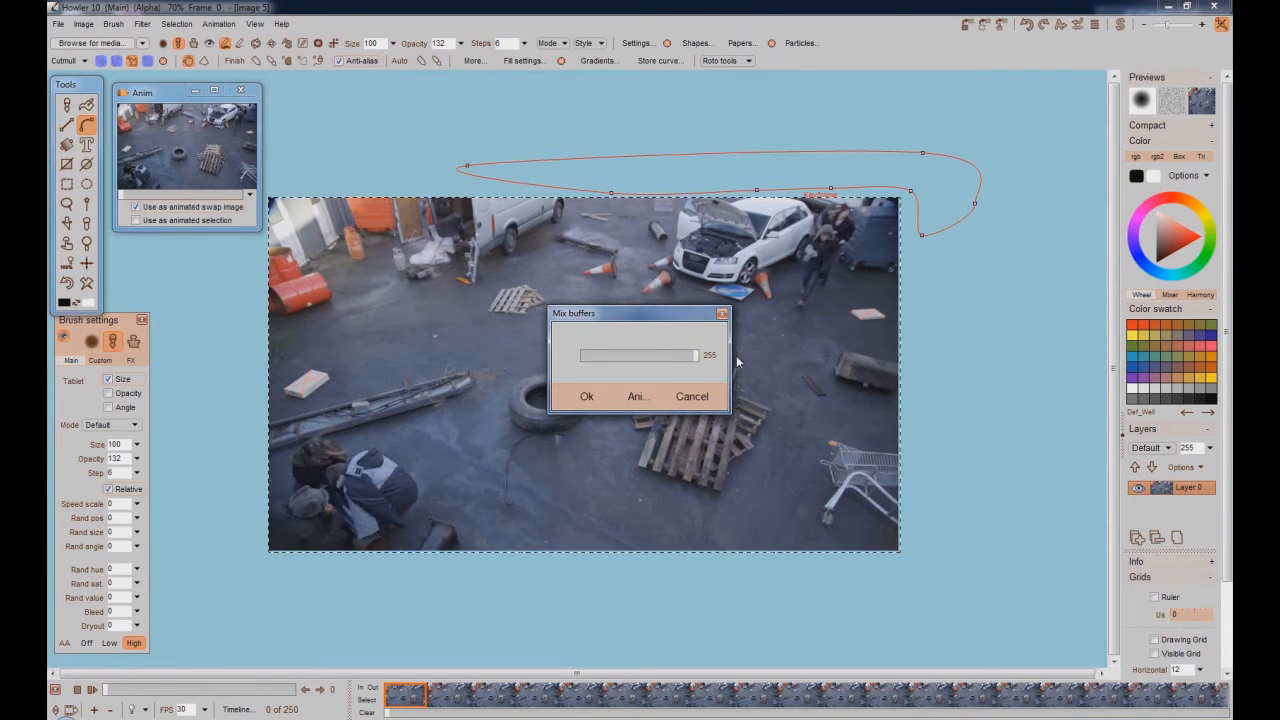
left_click_drag(716, 319, 794, 339)
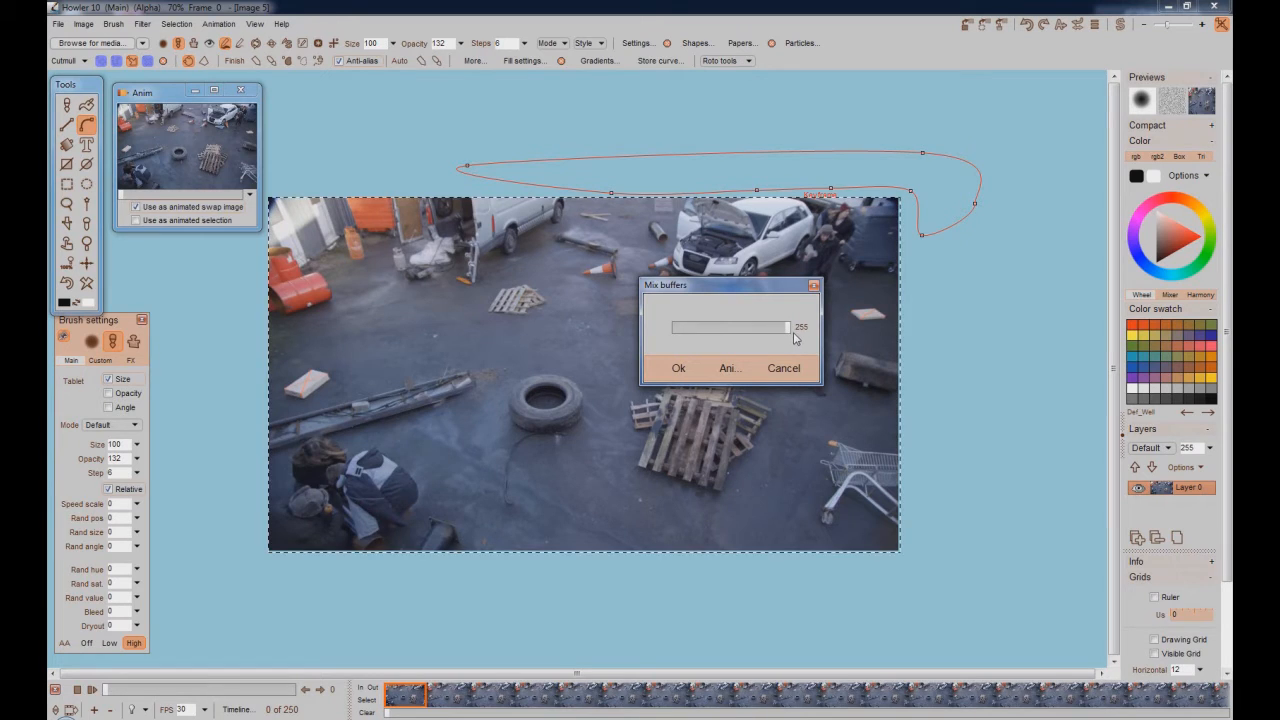
left_click_drag(788, 292, 1052, 283)
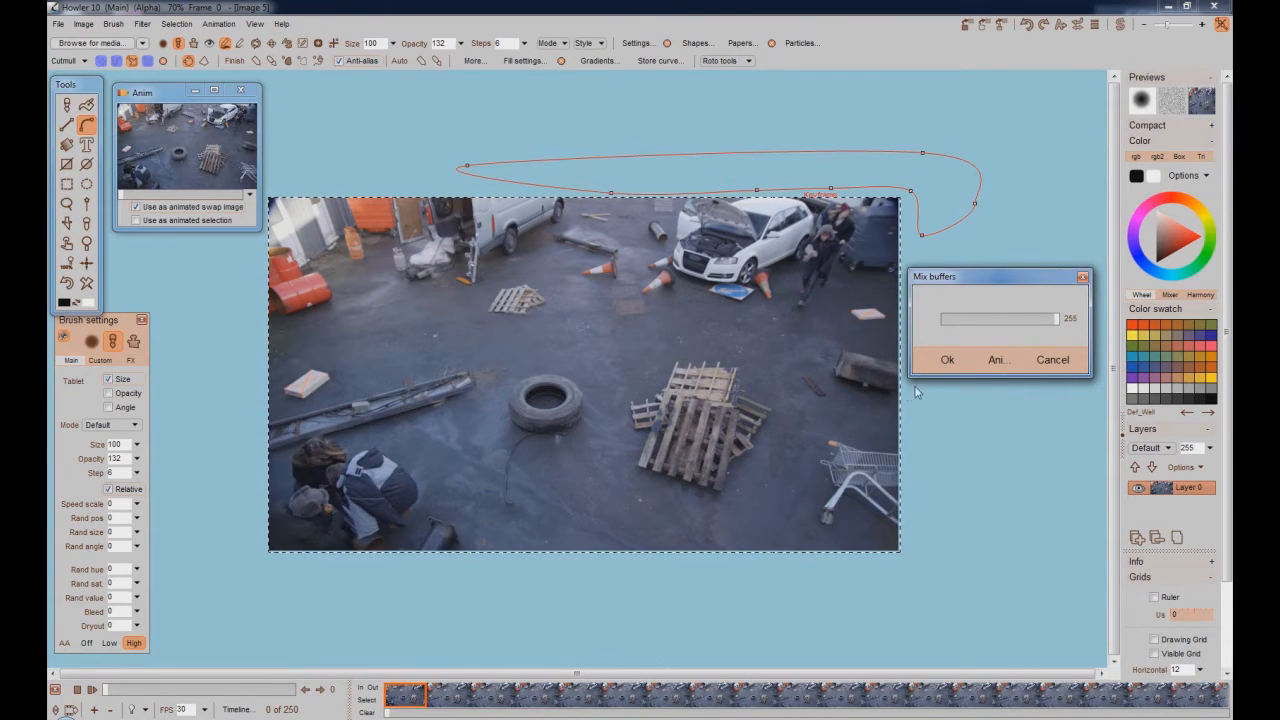
left_click_drag(1053, 318, 1017, 282)
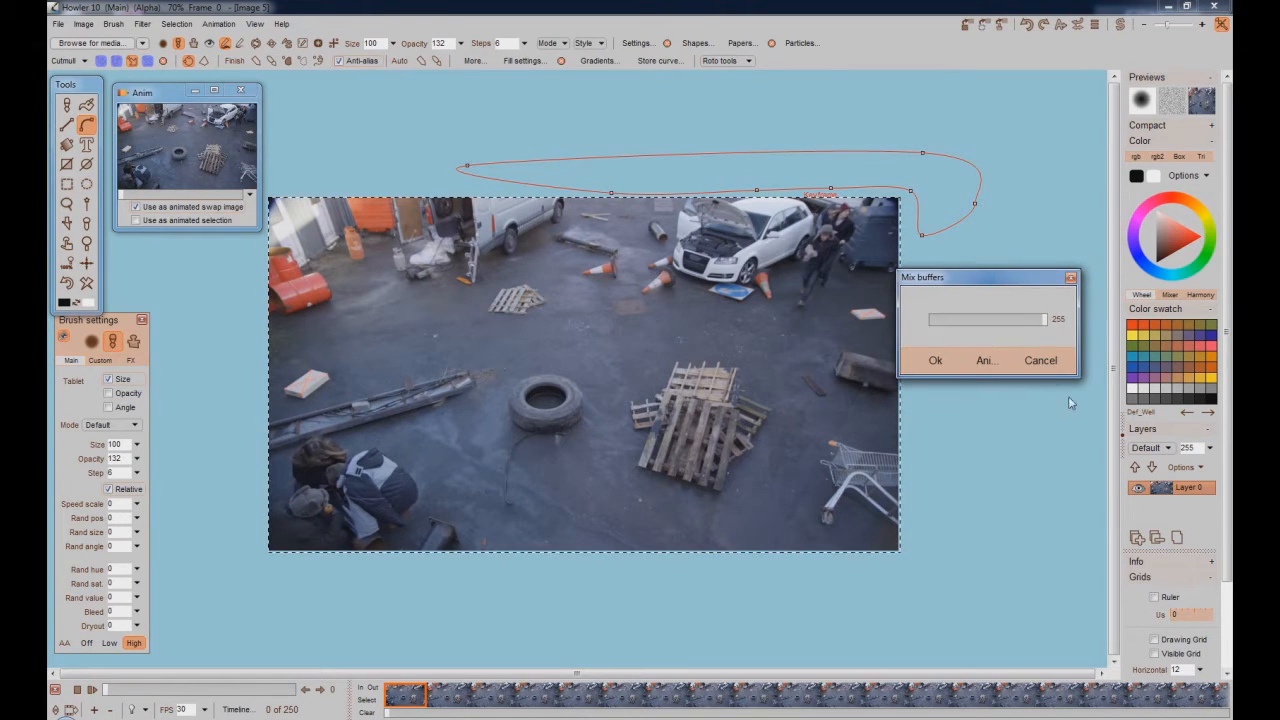
left_click(1052, 369)
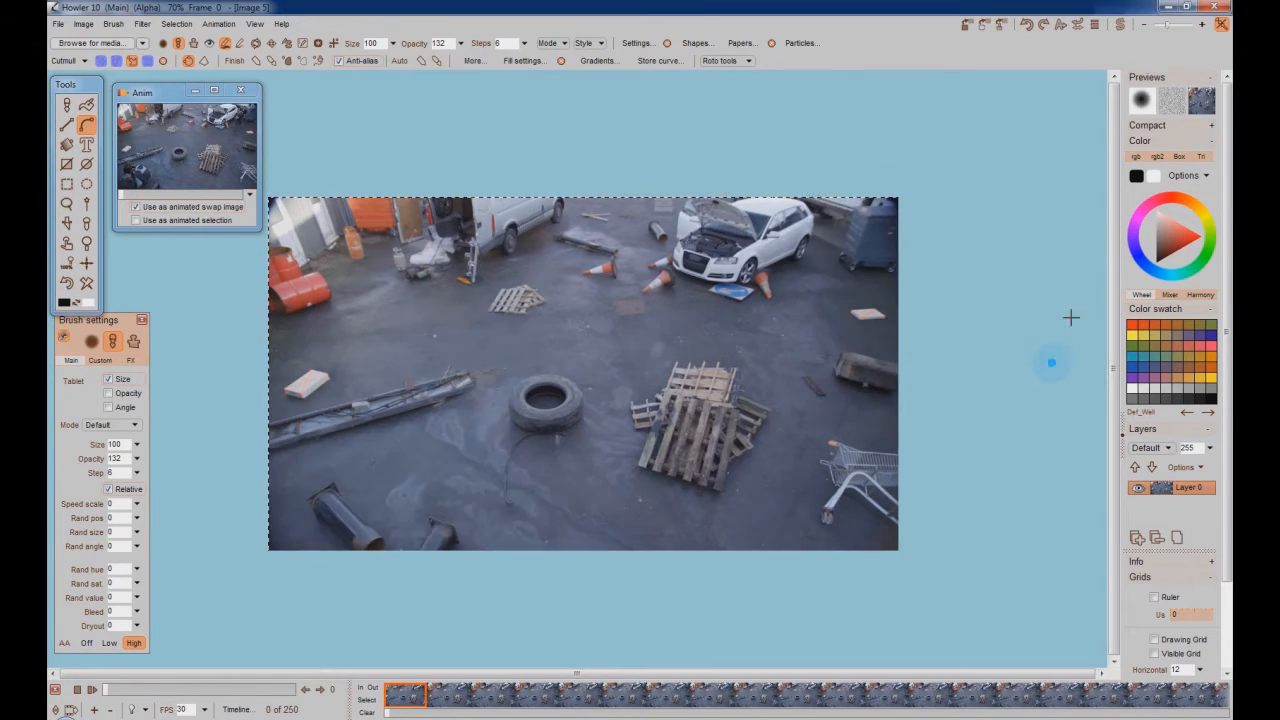
Step: Turn off the roto alpha inversion and preview the buffer mix again, then cancel it
left_click(748, 62)
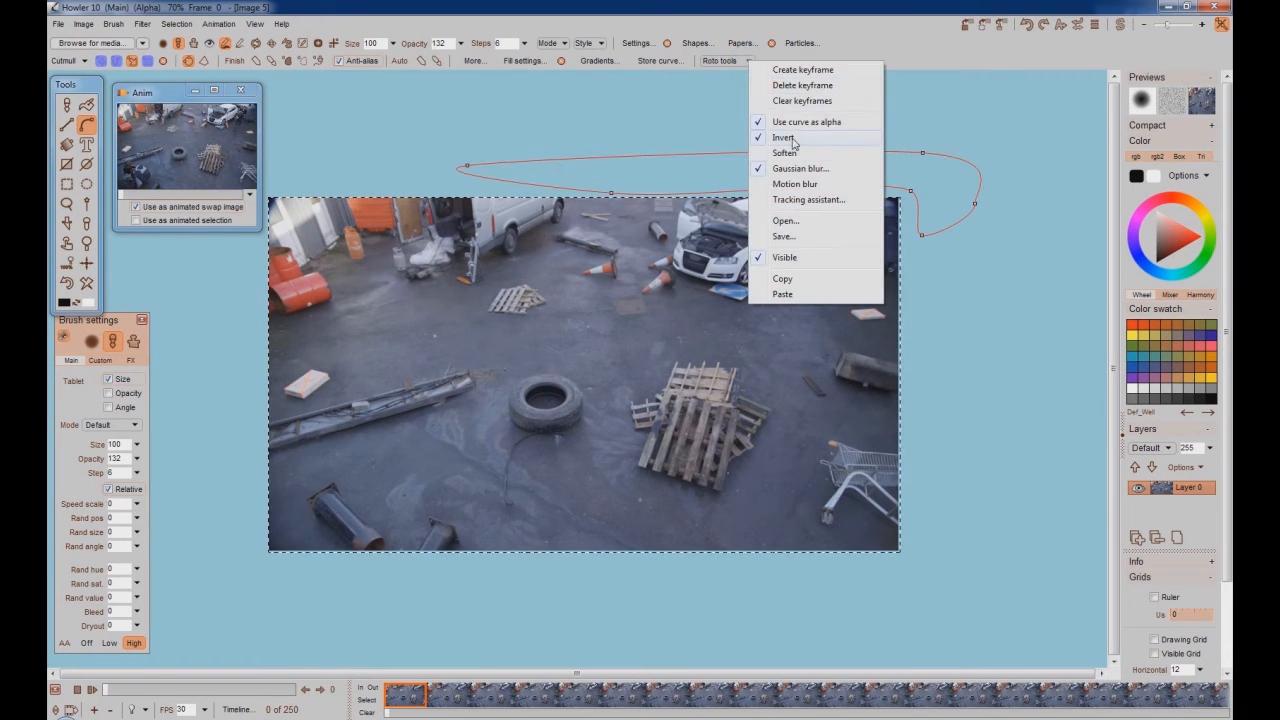
left_click(786, 137)
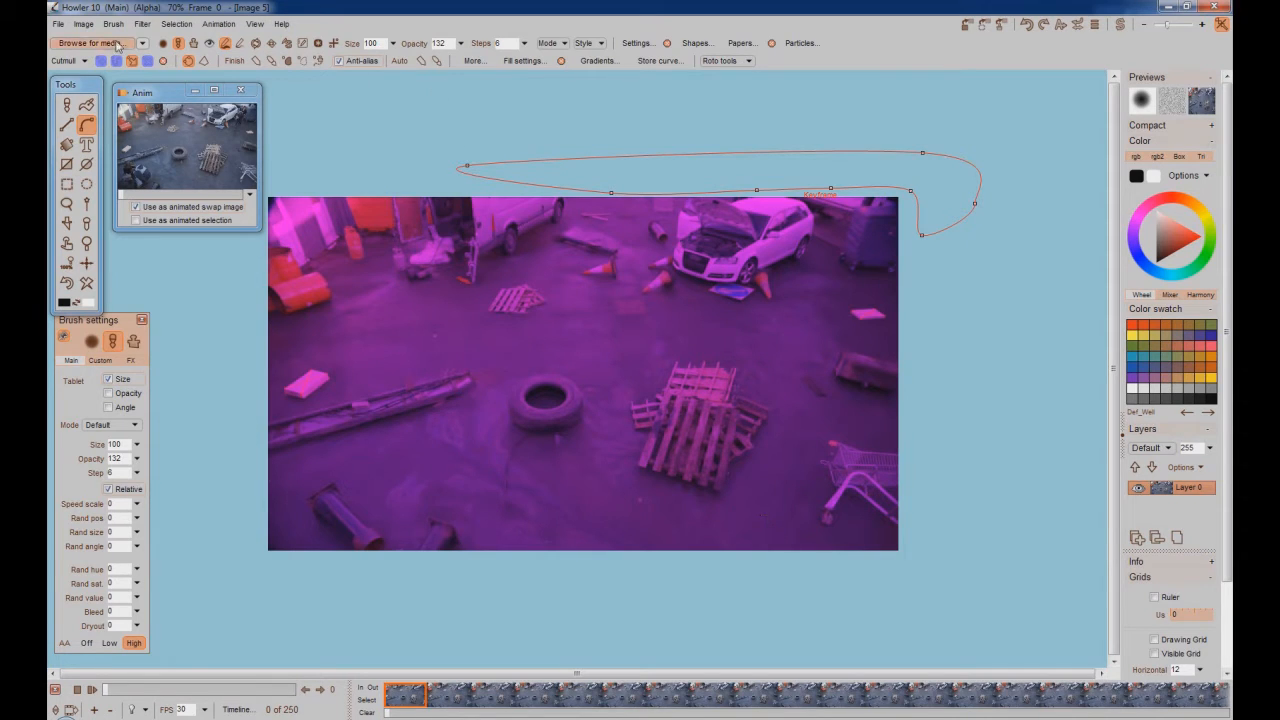
left_click(143, 24)
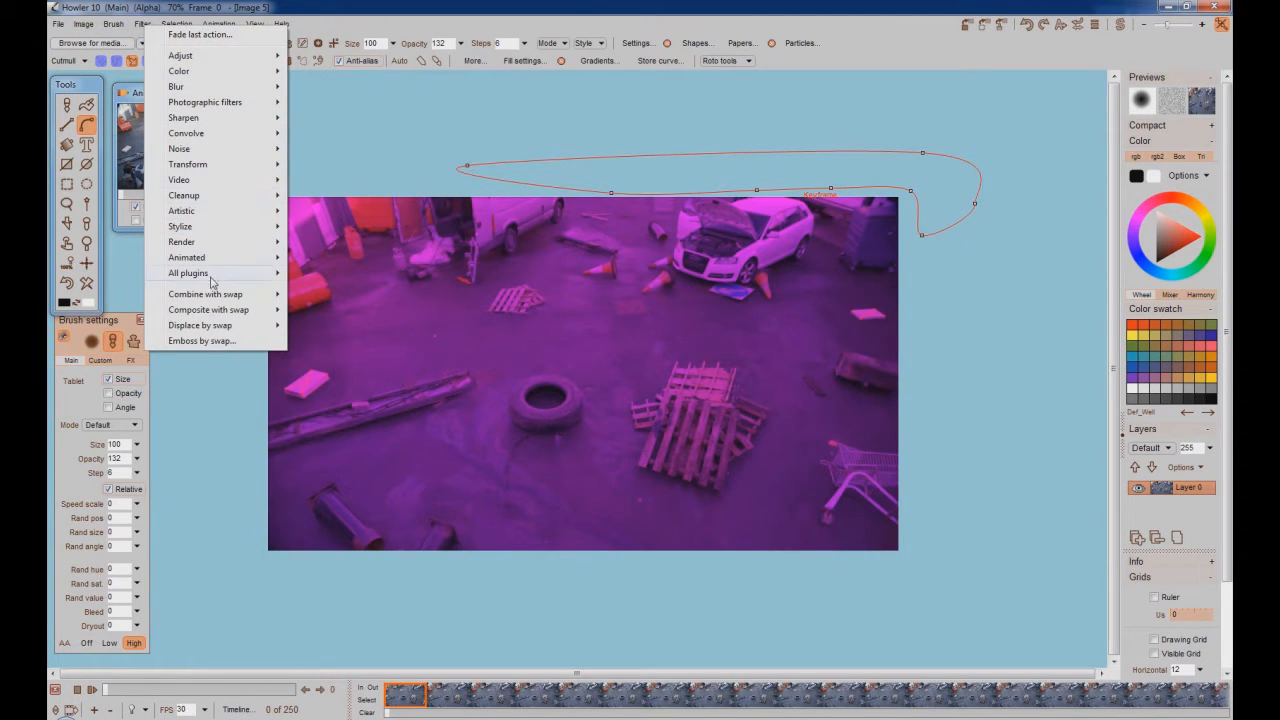
mouse_move(226, 298)
left_click(349, 296)
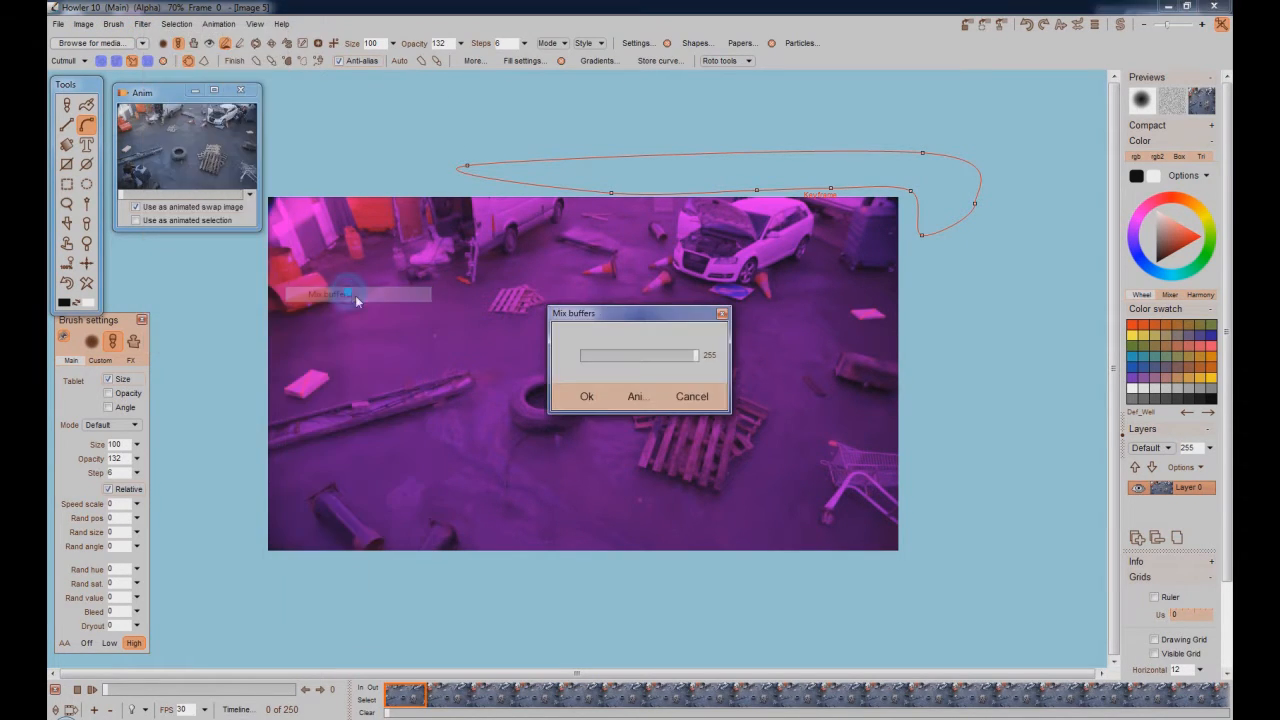
left_click_drag(650, 312, 979, 270)
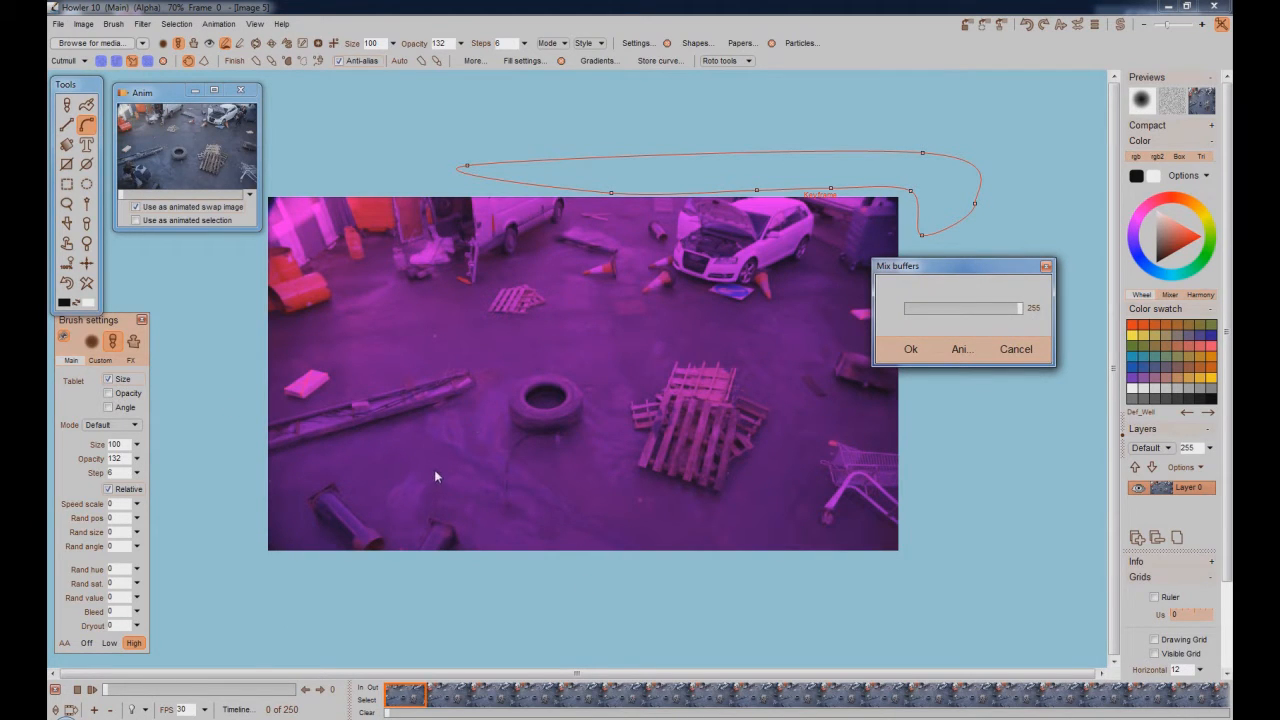
left_click(1016, 349)
Step: Invert the roto alpha and mix the swap image into the clip at 255, applying the filter to all frames
left_click(748, 63)
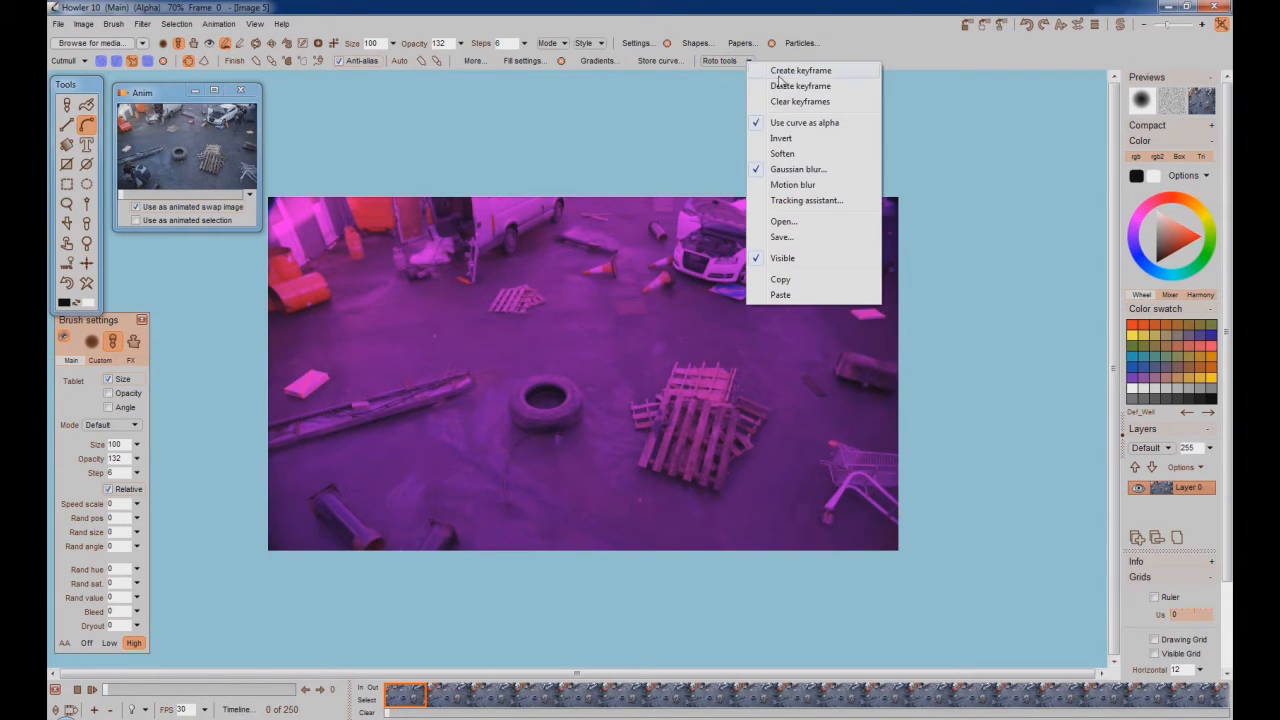
left_click(776, 74)
left_click(143, 24)
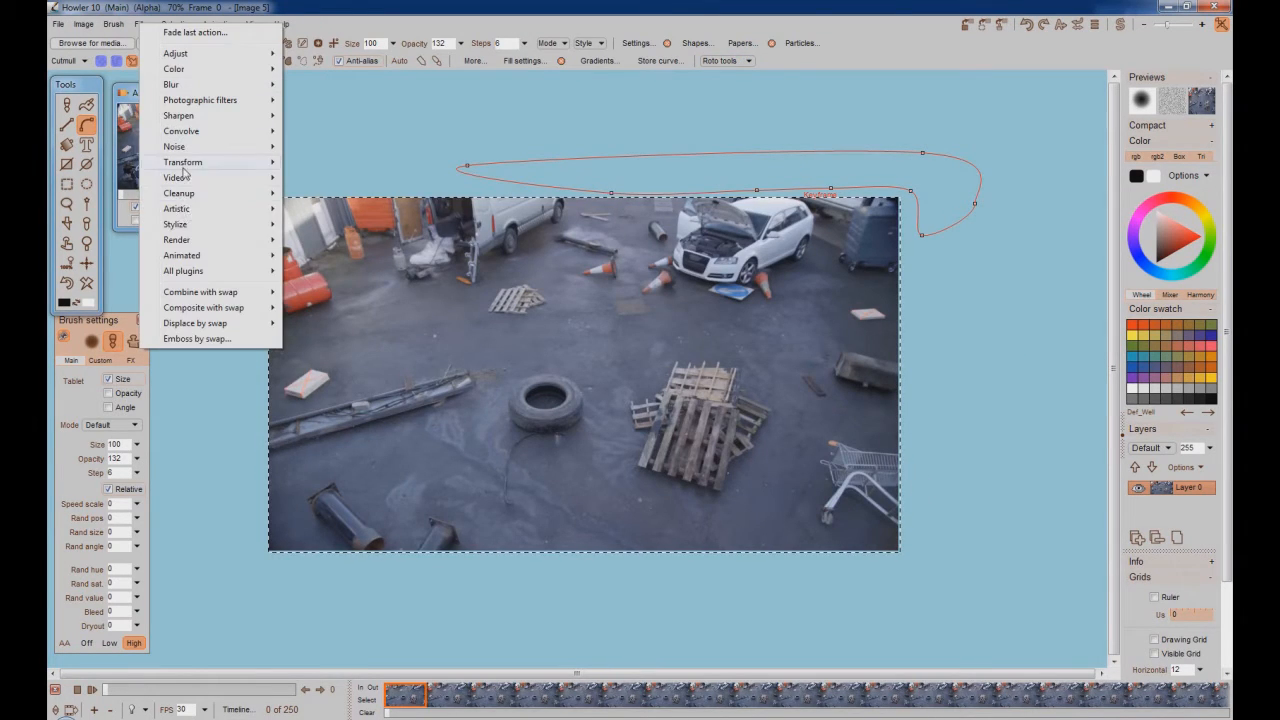
mouse_move(197, 308)
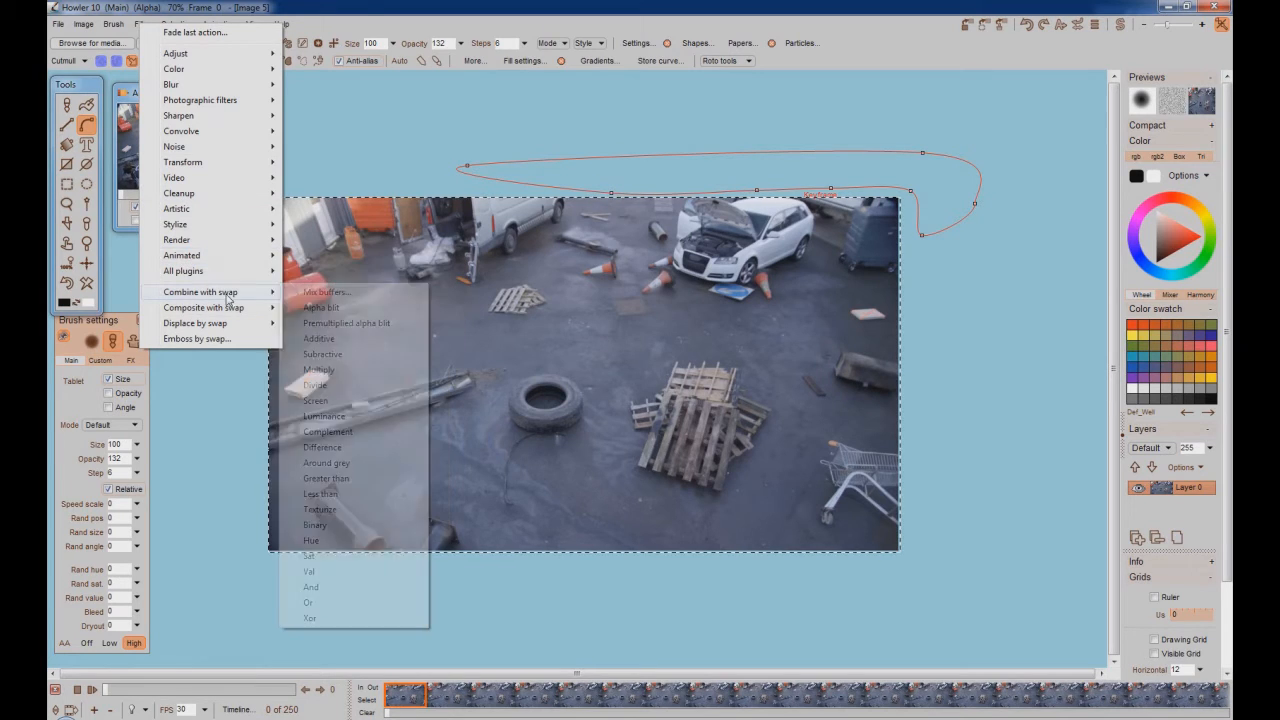
left_click(355, 292)
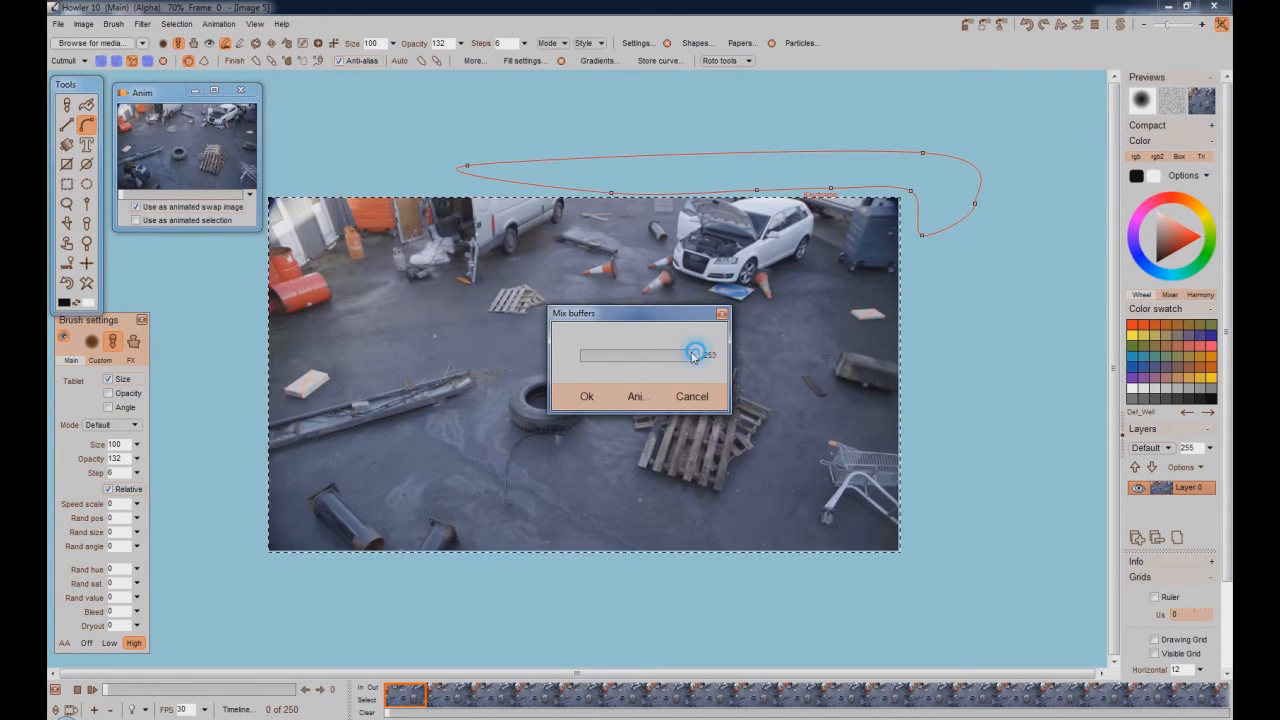
left_click_drag(688, 314, 1056, 293)
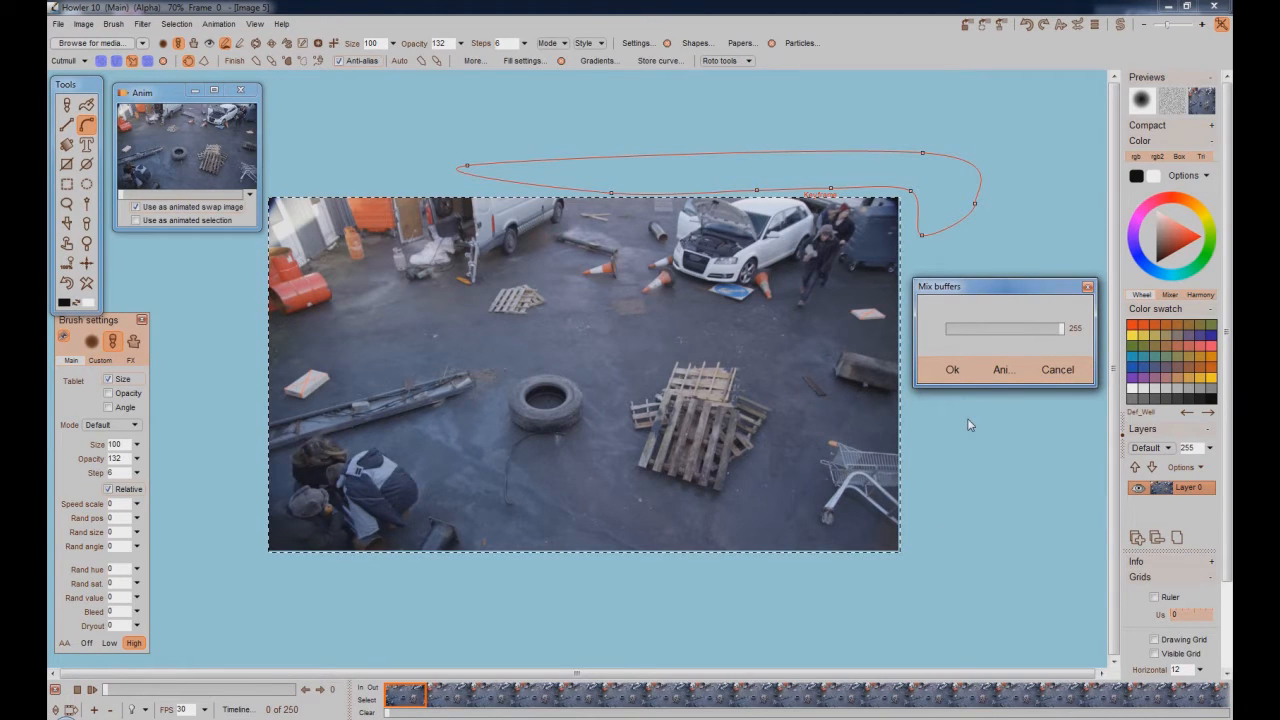
left_click(1003, 370)
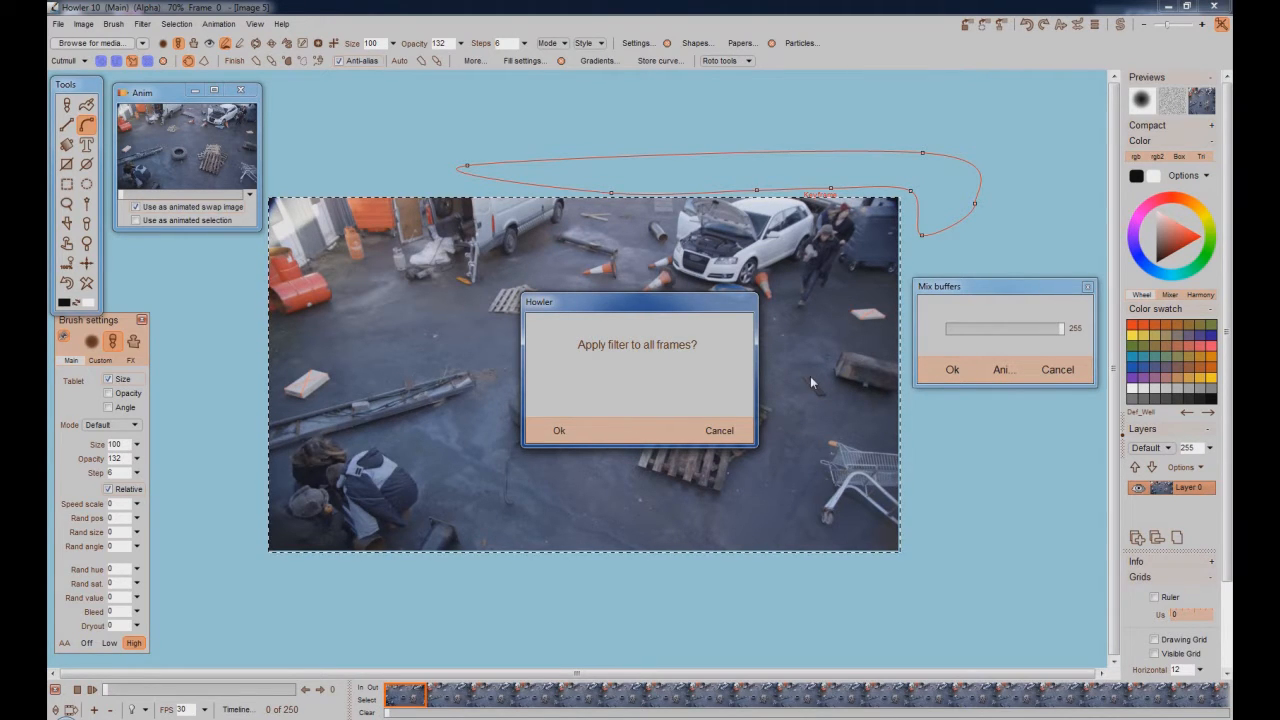
left_click(558, 431)
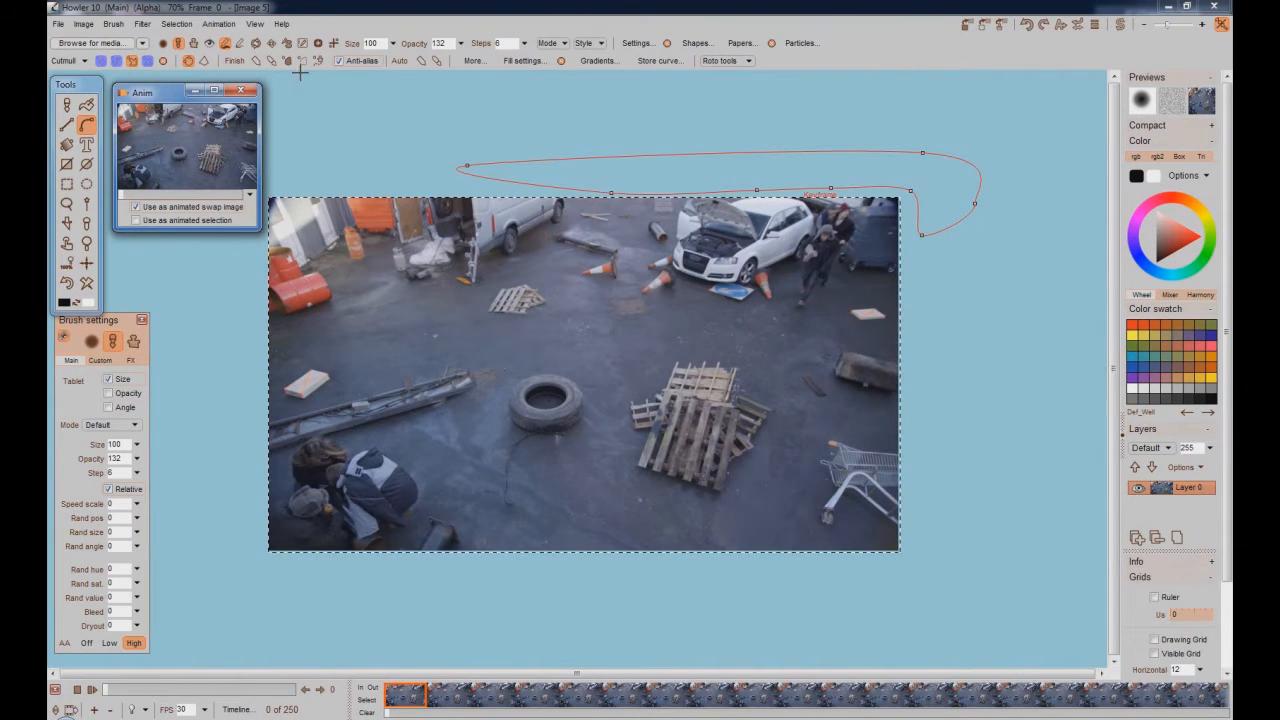
Step: Remove the roto curve from the canvas and clear the remaining selection
left_click(164, 62)
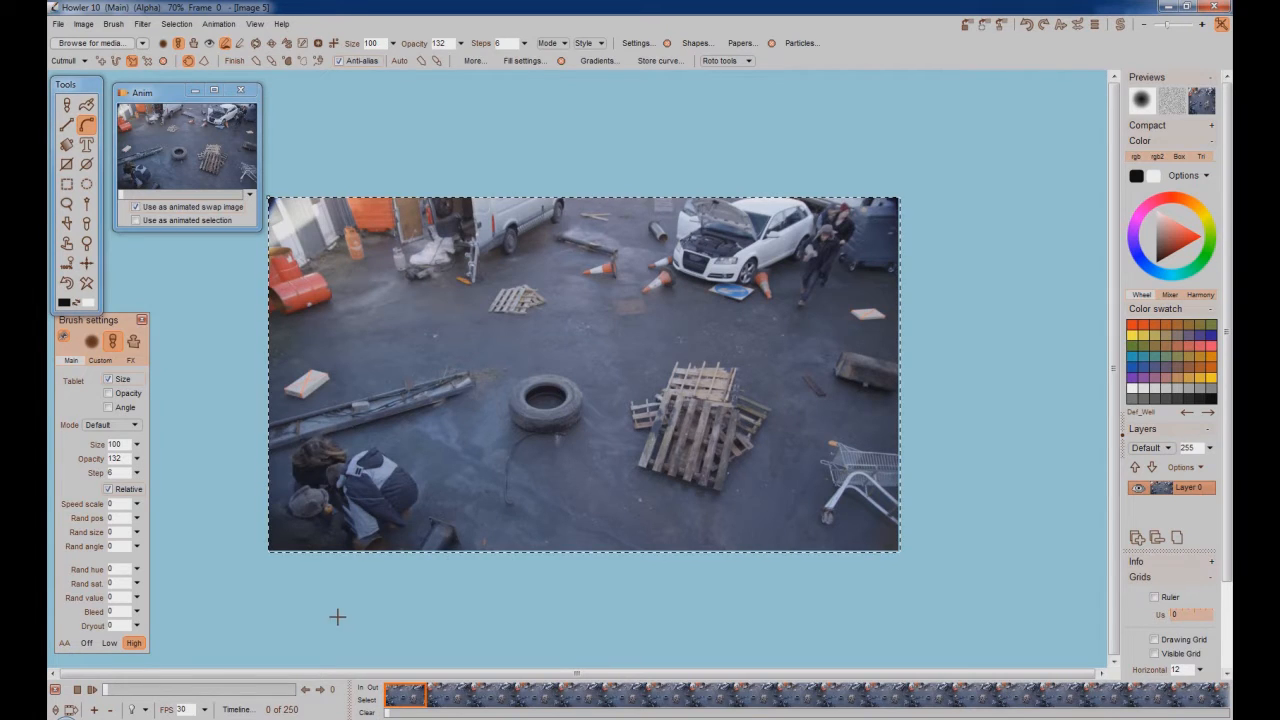
left_click(176, 23)
left_click(220, 37)
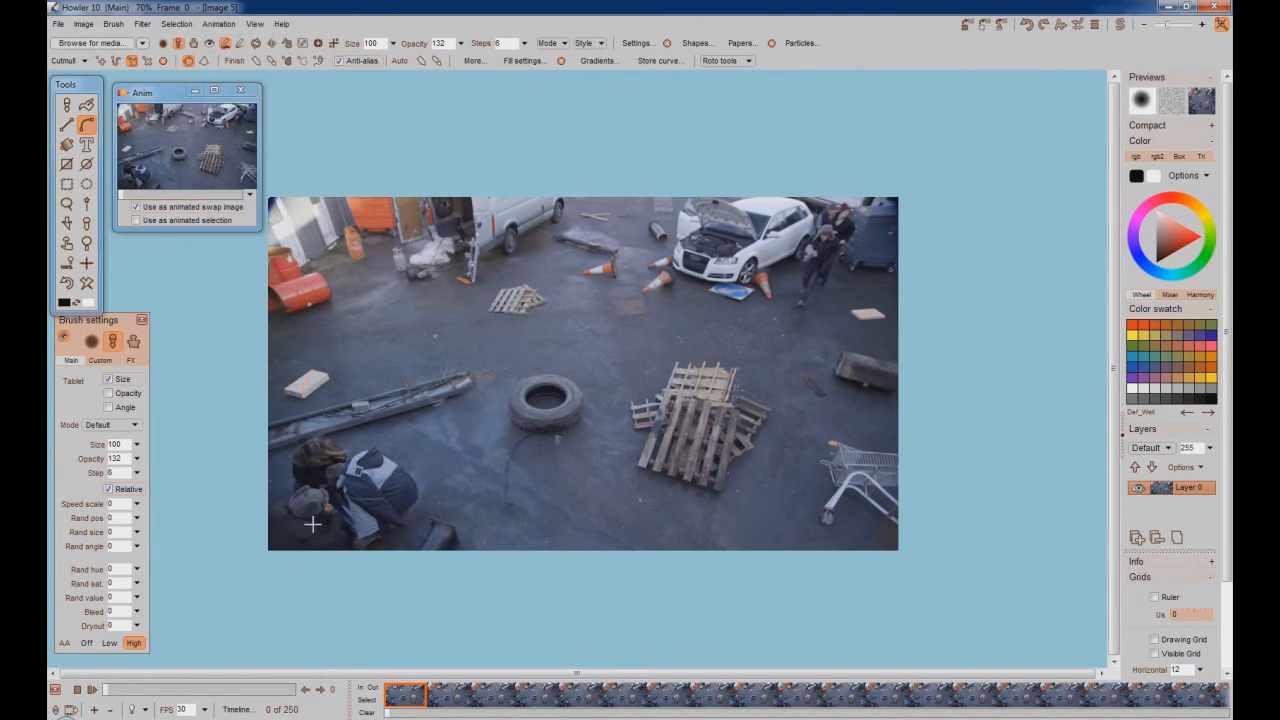
Step: Play back the composite, stop it, and save the animation as "second comp"
left_click(97, 691)
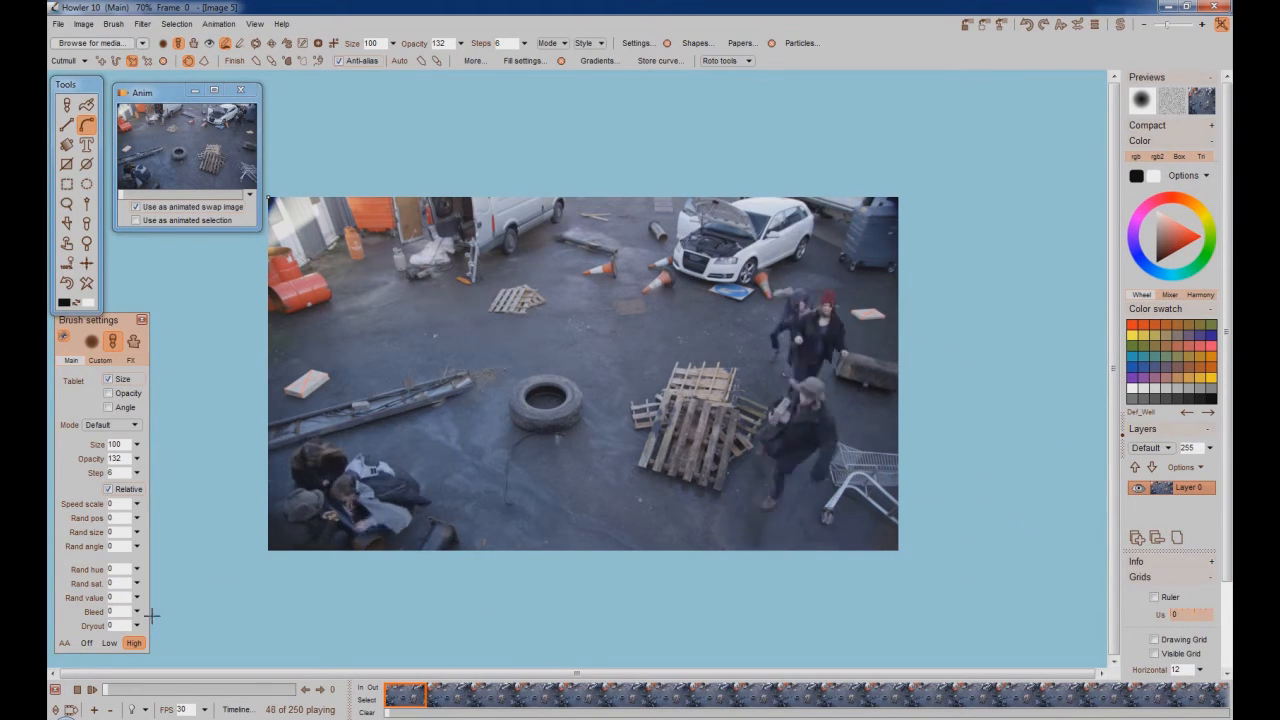
left_click(77, 690)
left_click(218, 24)
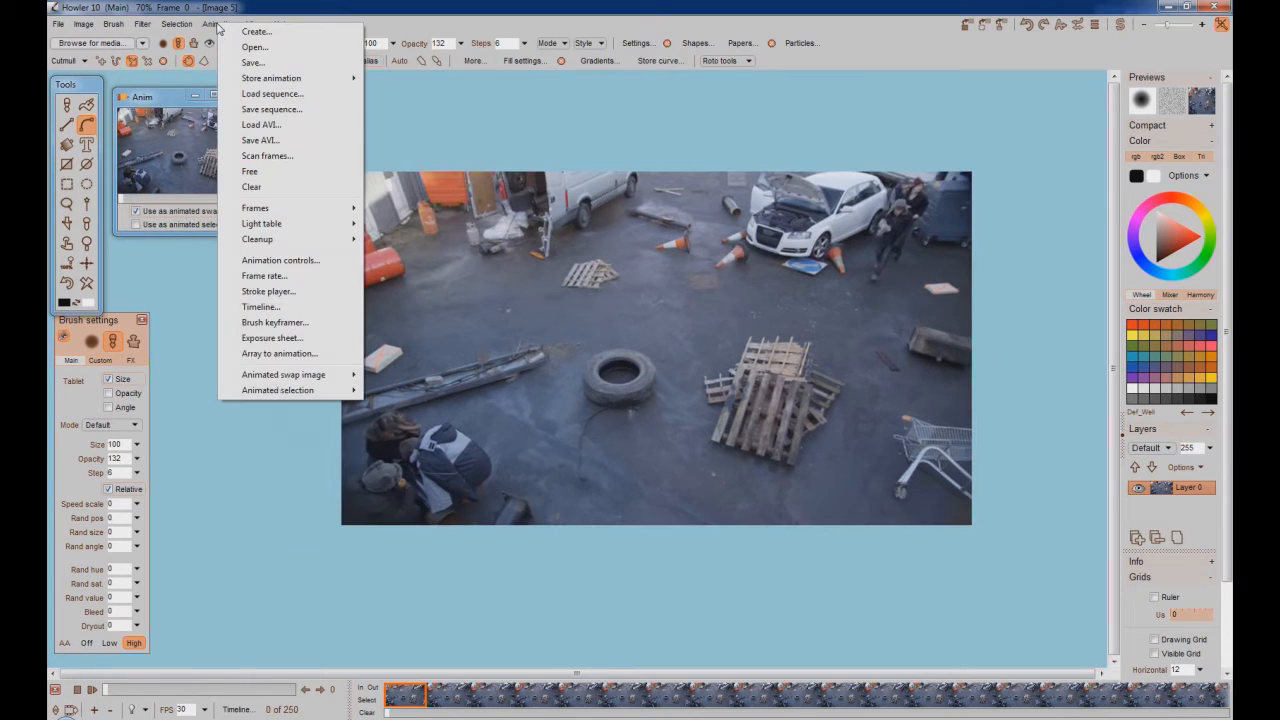
left_click(251, 63)
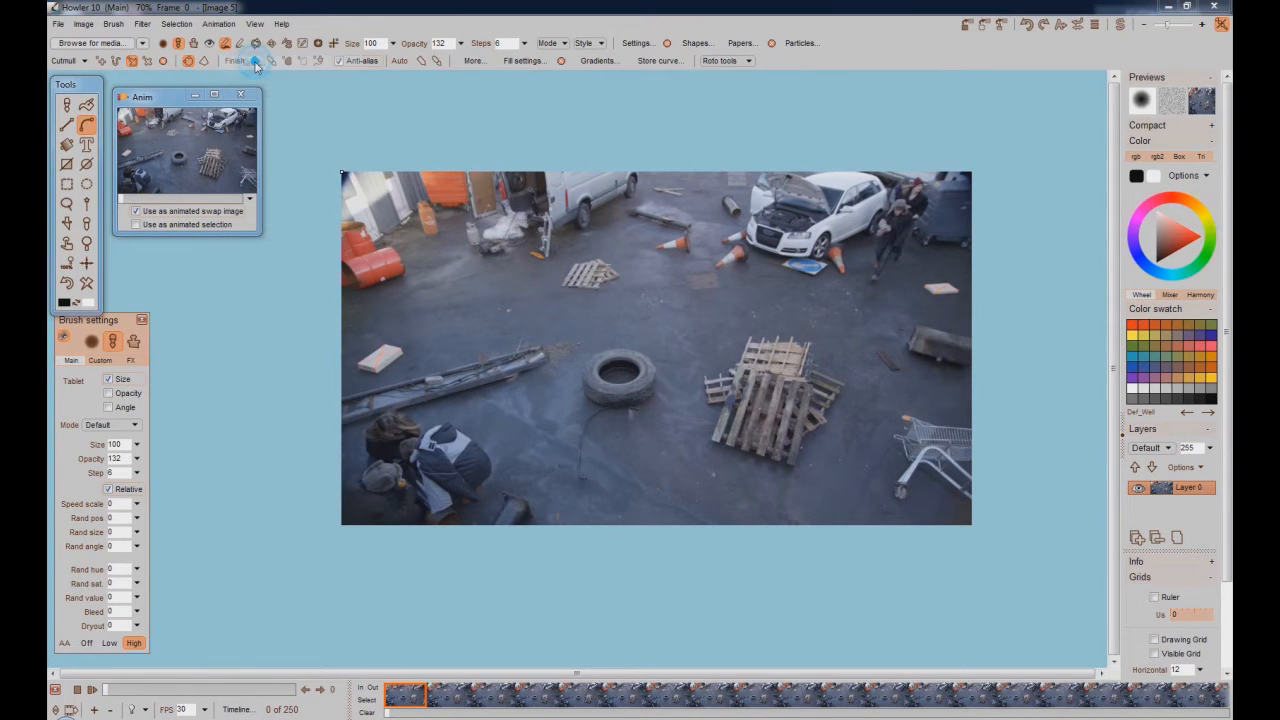
type("second comp")
left_click(850, 464)
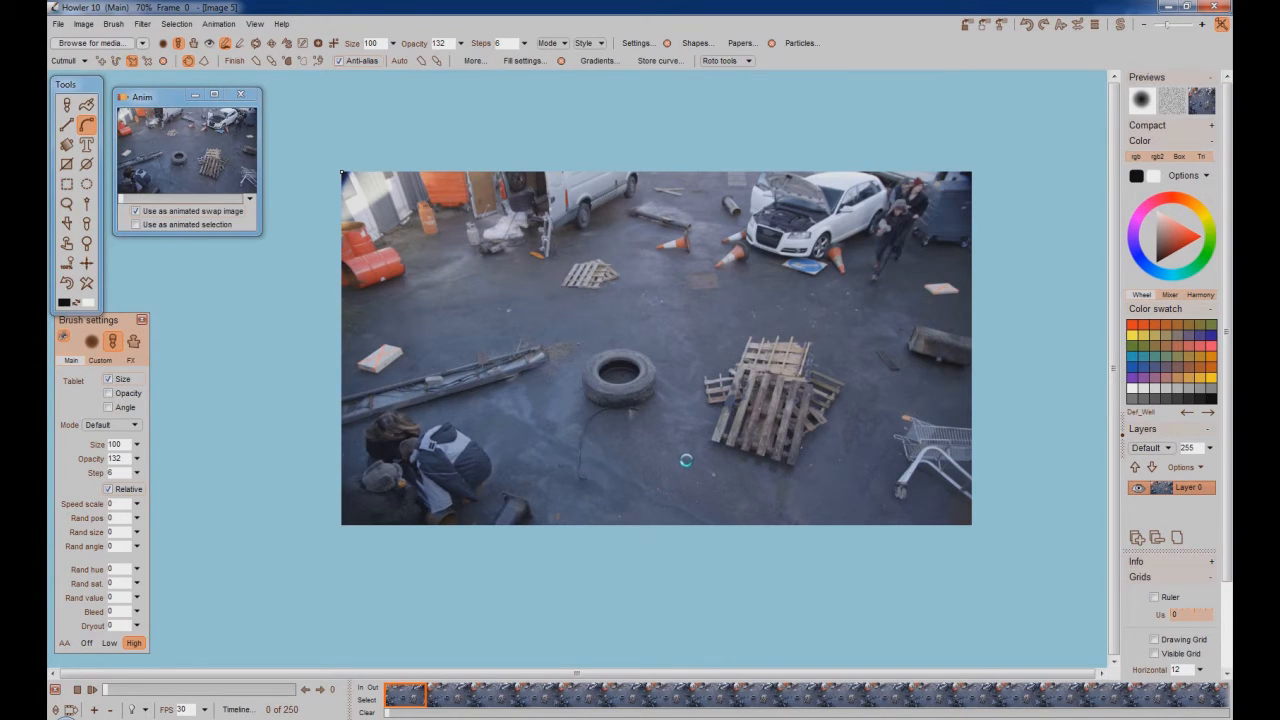
left_click(654, 436)
Step: Discard the old stored animation and store the current composite, enabling it as the animated swap image
left_click(242, 97)
left_click(218, 23)
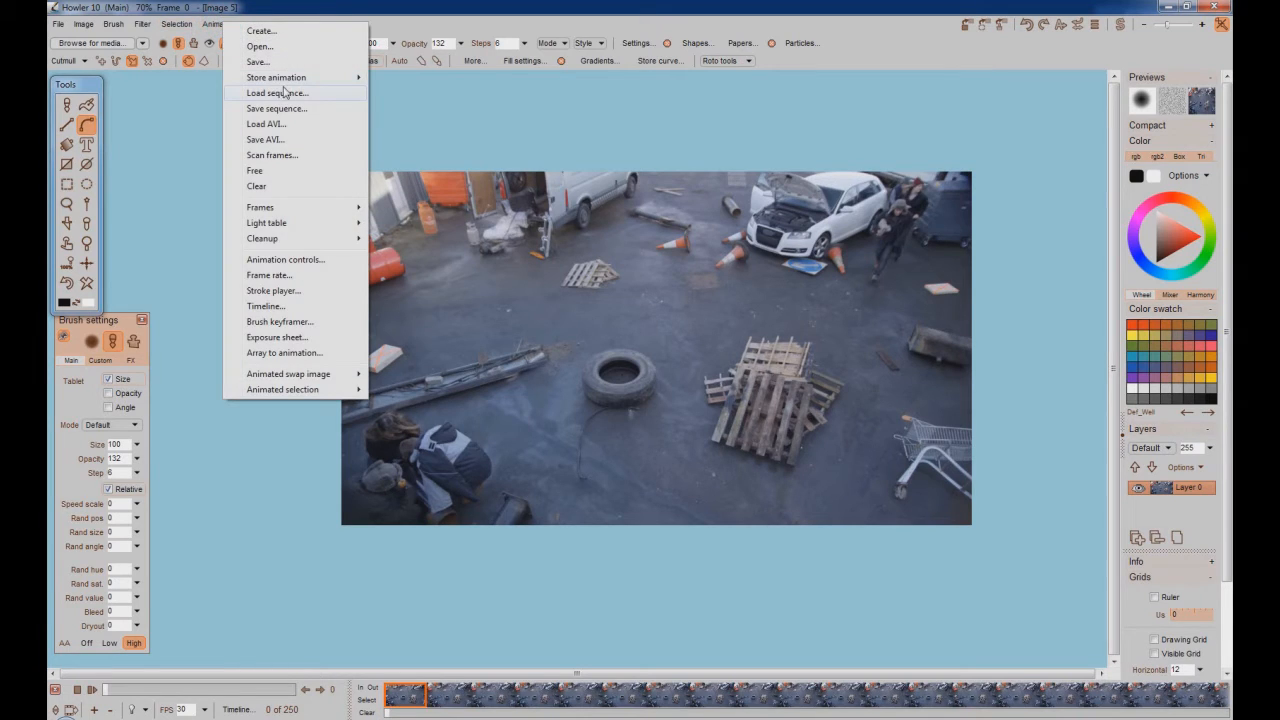
mouse_move(346, 83)
left_click(392, 82)
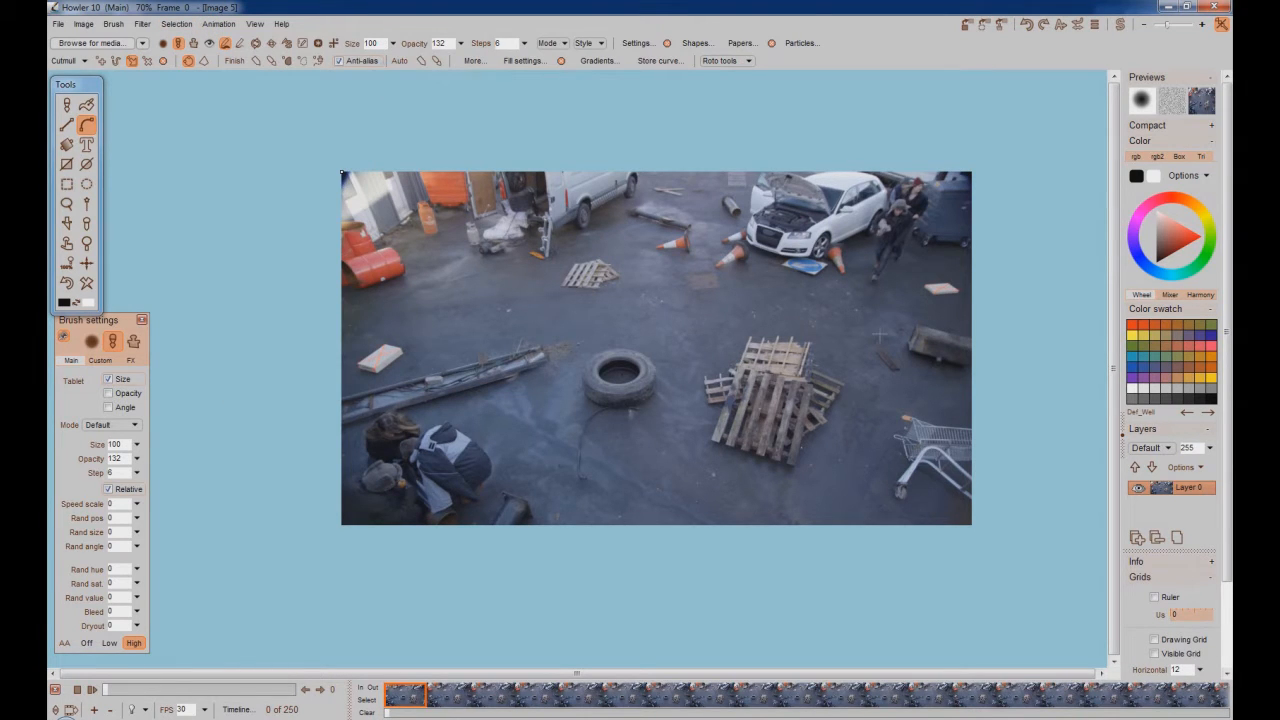
left_click_drag(1113, 80, 221, 104)
left_click(197, 229)
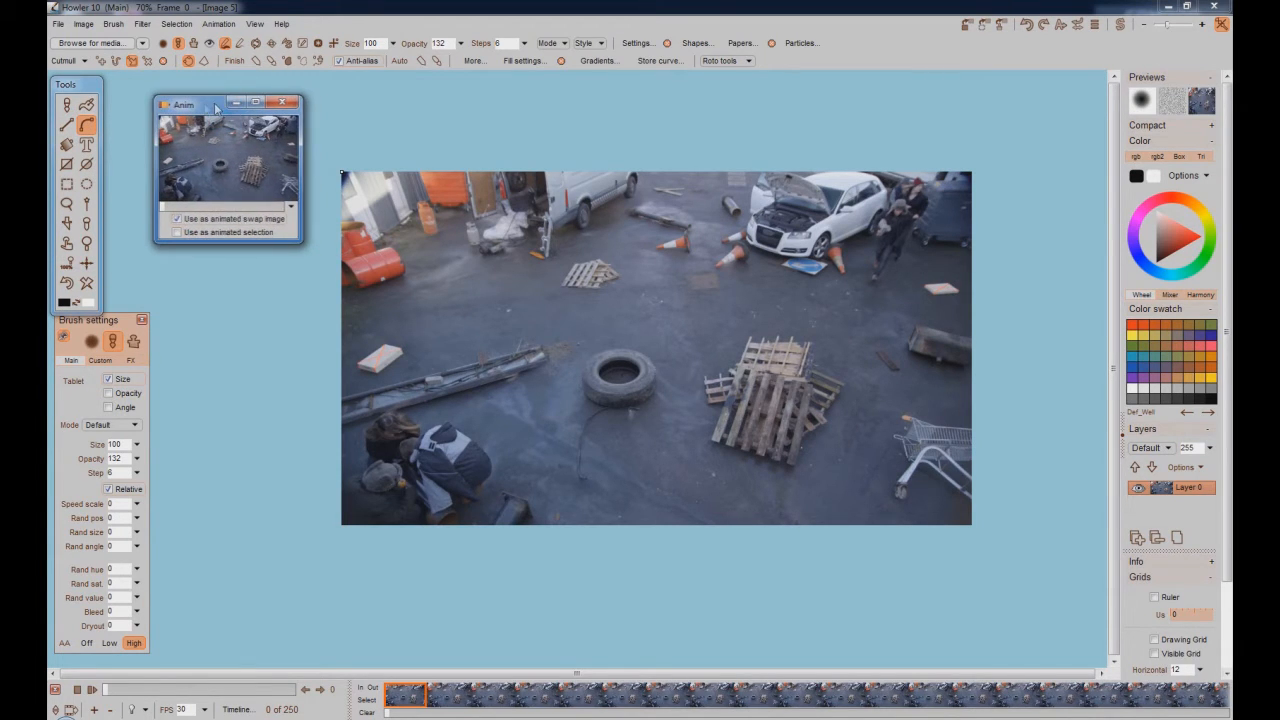
Step: Load the Barrels AVI clip, frames 0 to 249, and move the stored animation window clear of the image
left_click(218, 23)
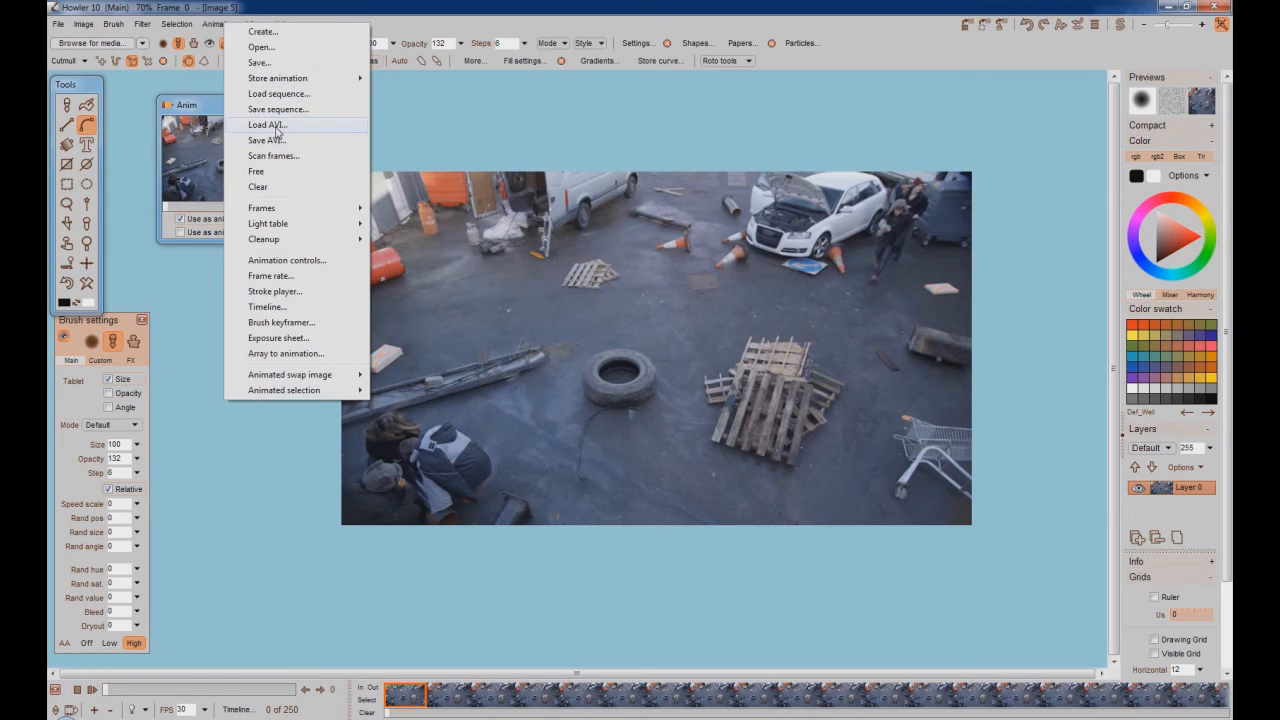
left_click(279, 133)
left_click(595, 197)
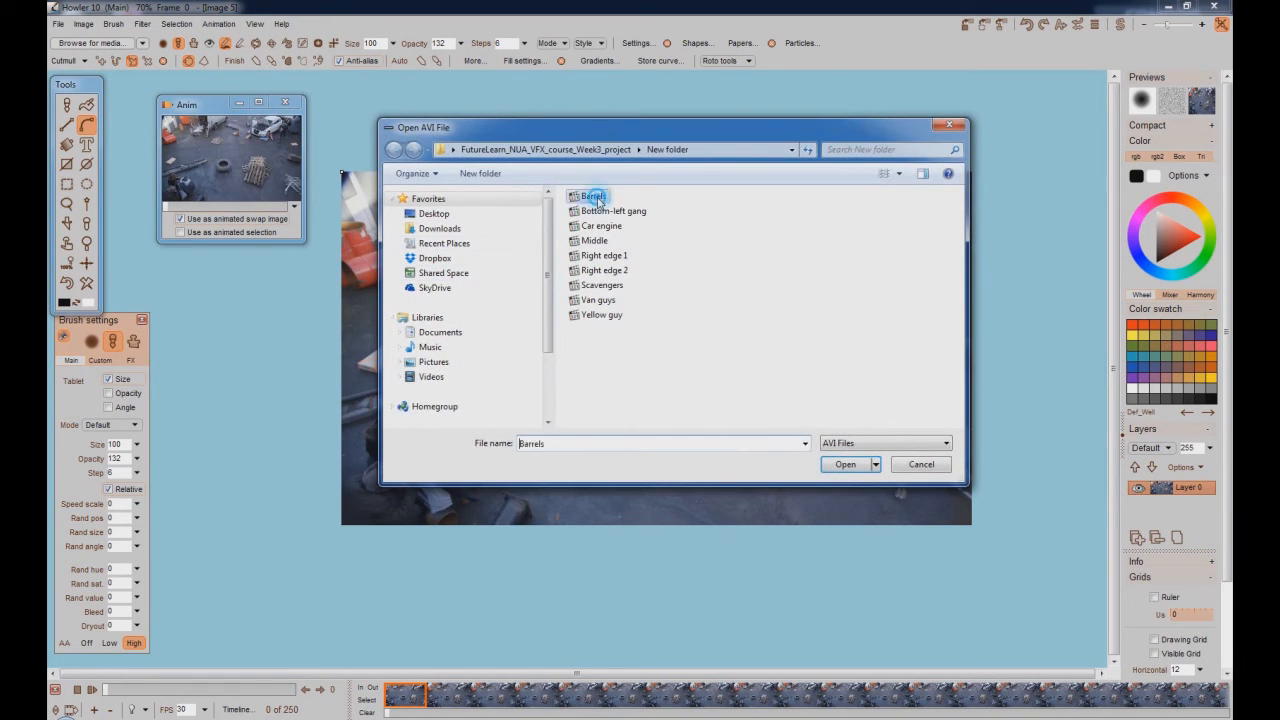
double_click(596, 198)
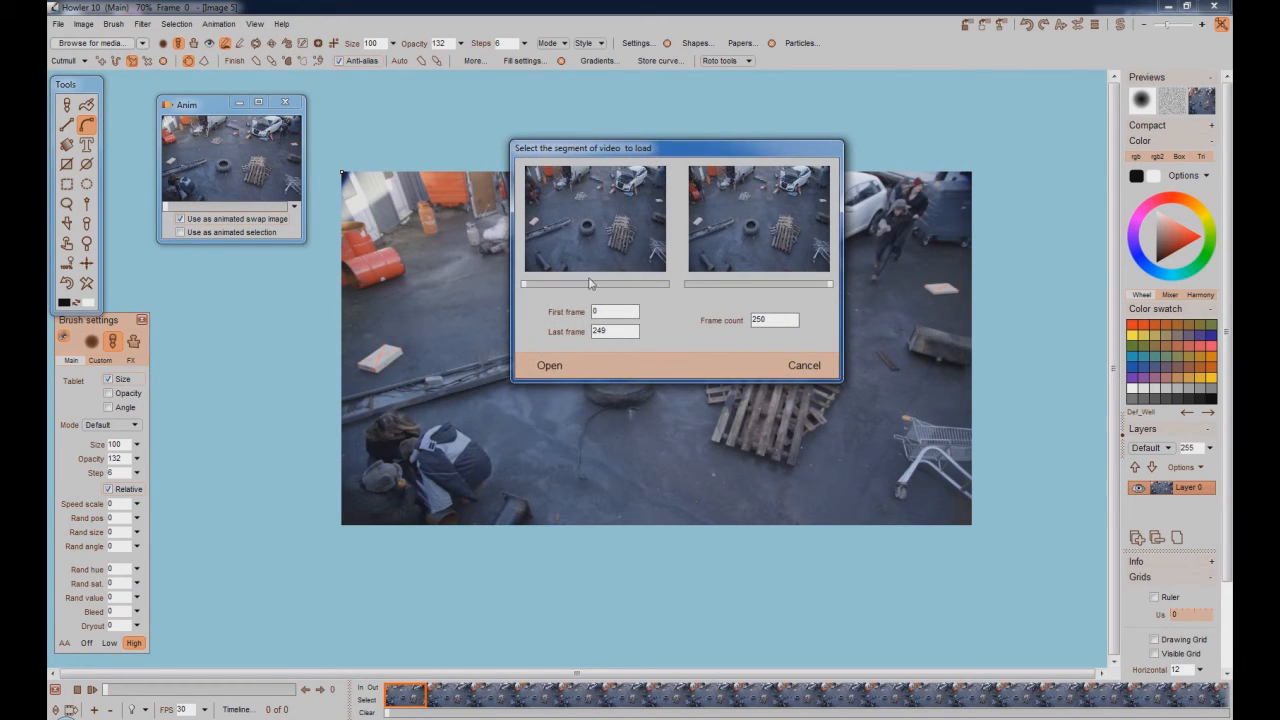
left_click(550, 366)
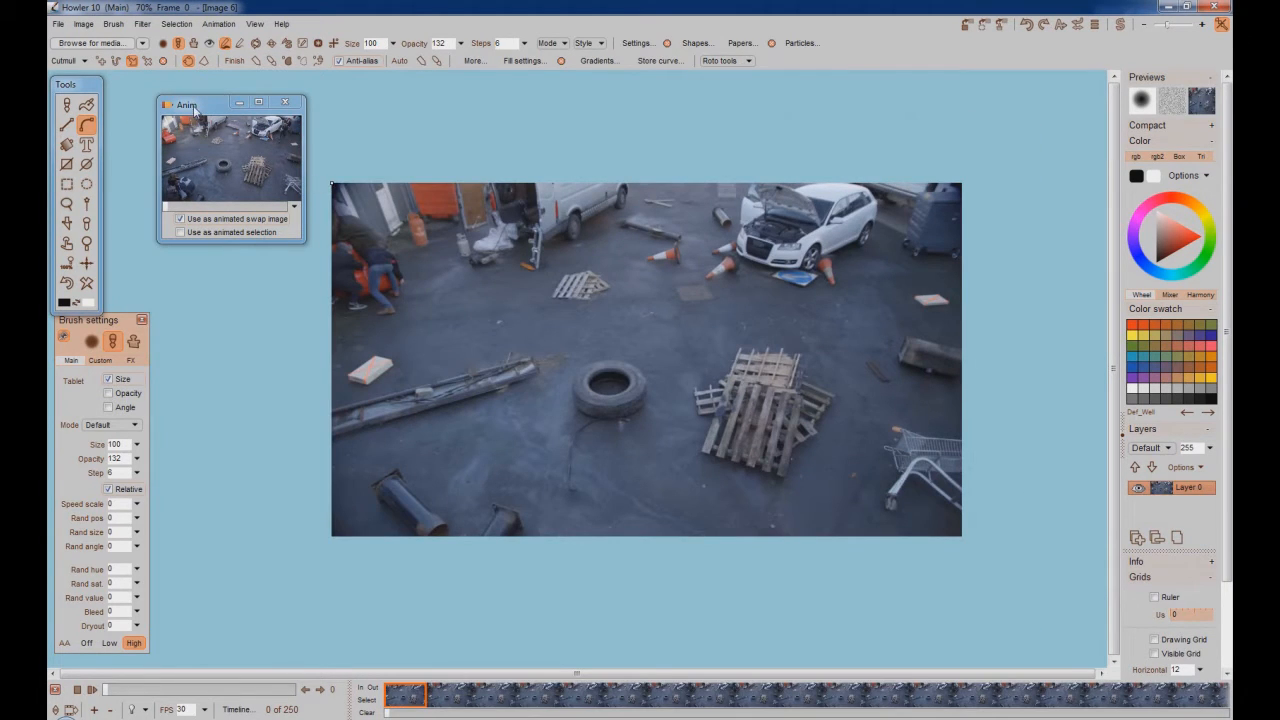
left_click_drag(195, 112, 155, 104)
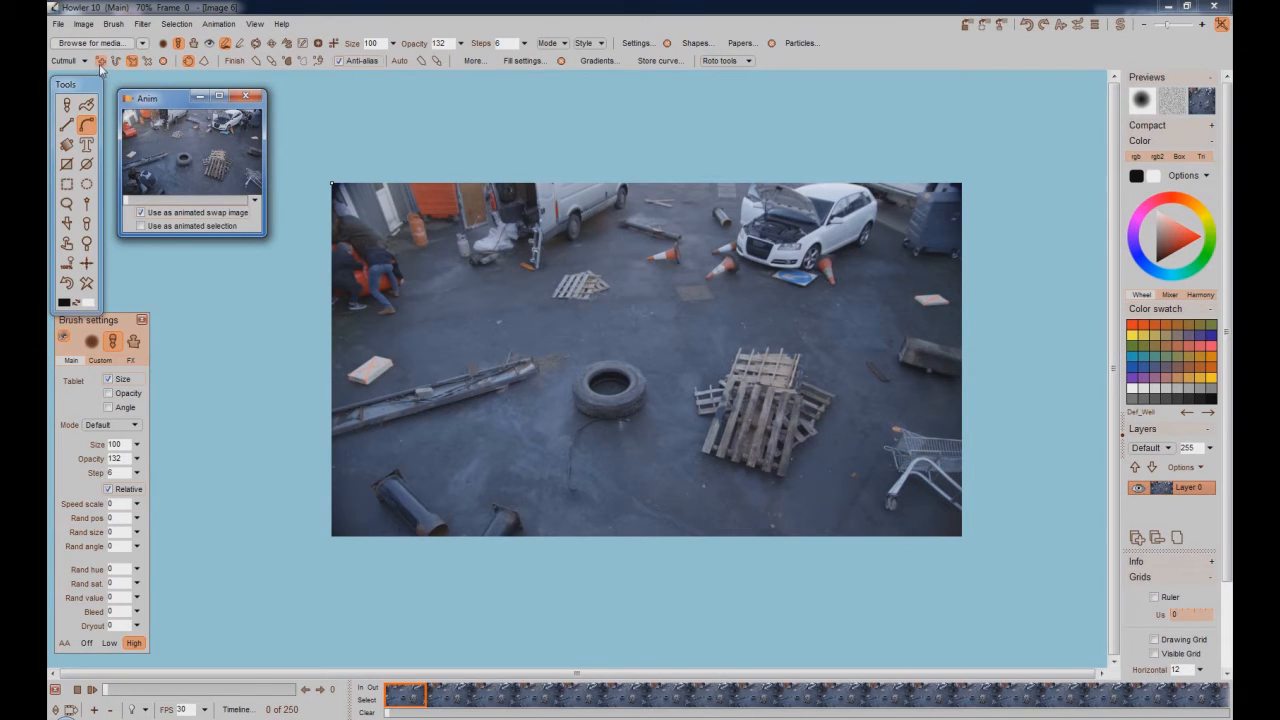
Step: Draw a closed curve around the upper-left yard area with the barrels and van, extending past the image edges
left_click_drag(330, 411, 584, 343)
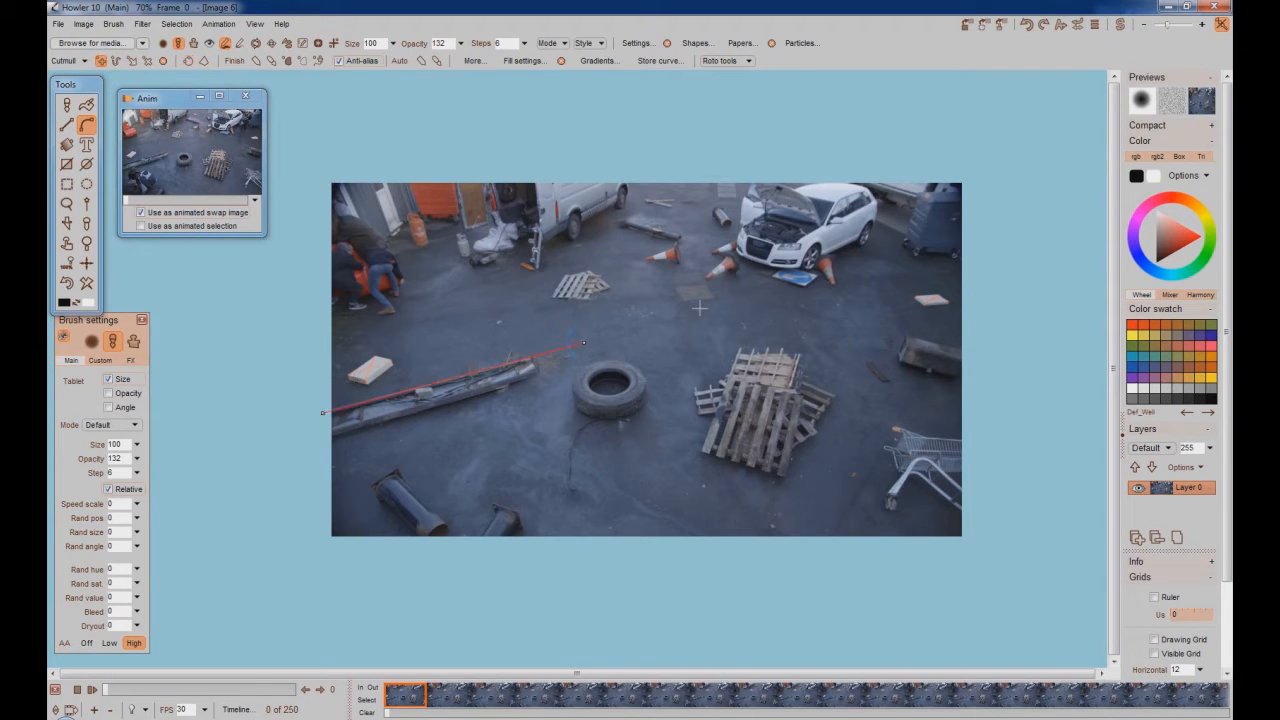
left_click(763, 174)
left_click(351, 153)
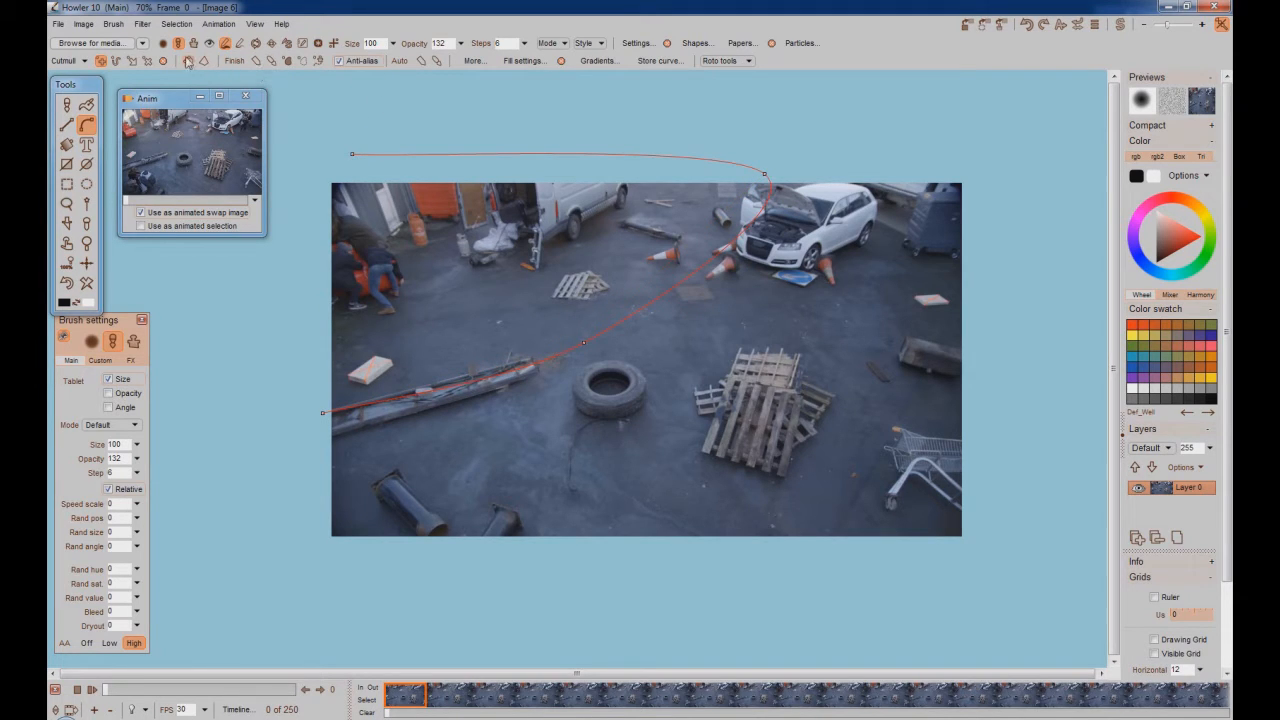
left_click(295, 397)
Step: Reshape the curve by adding a point above the image and moving its points to pass left of the white car and along the beam
left_click_drag(764, 174, 730, 185)
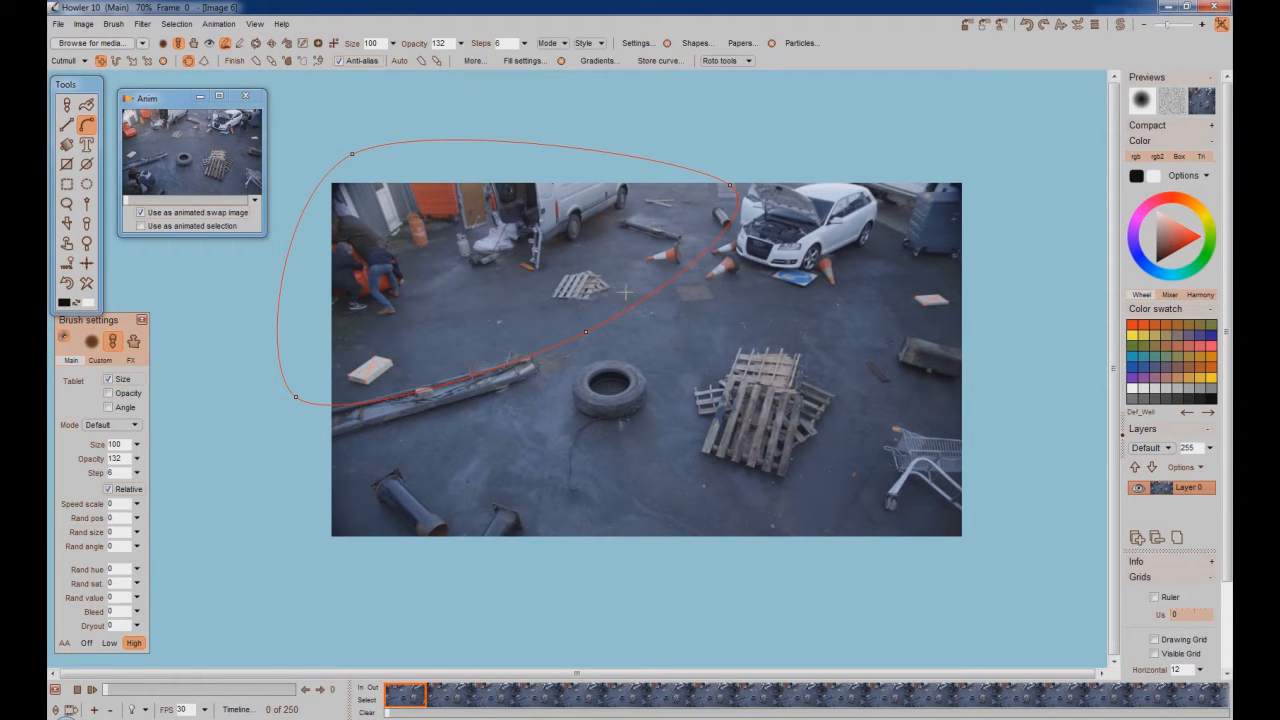
left_click_drag(559, 150, 641, 117)
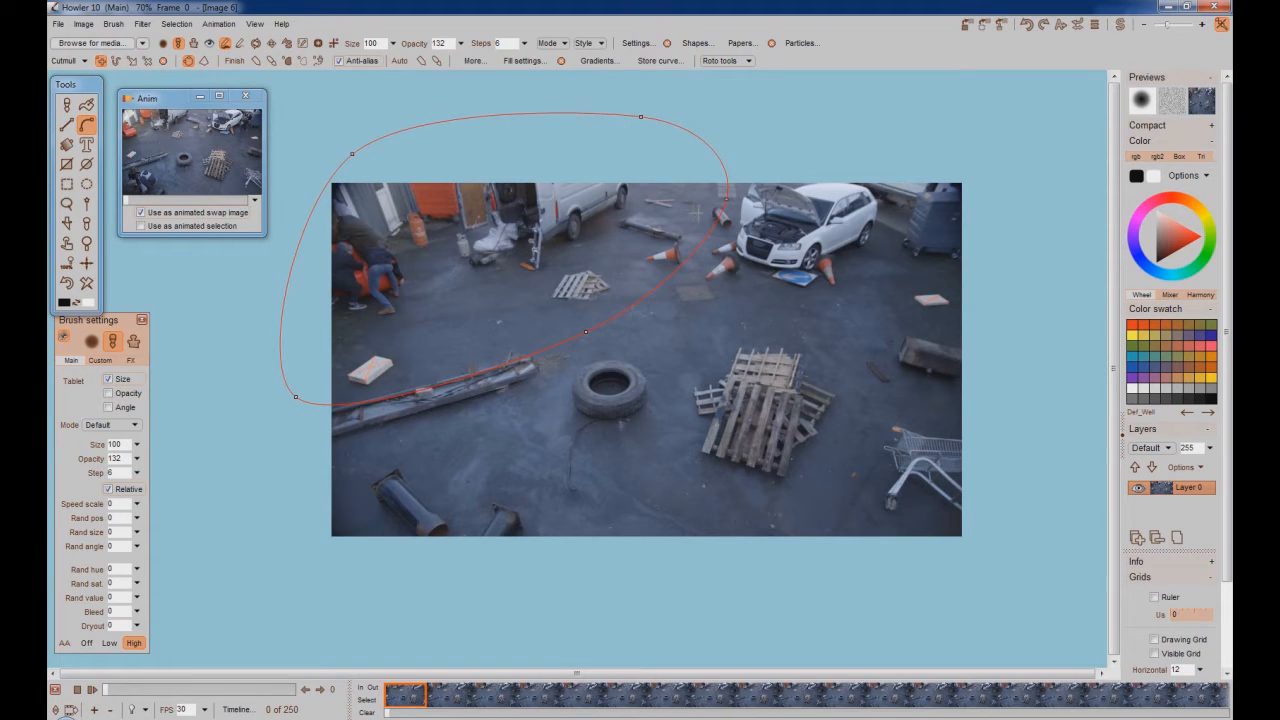
left_click(726, 199)
left_click_drag(586, 331, 636, 312)
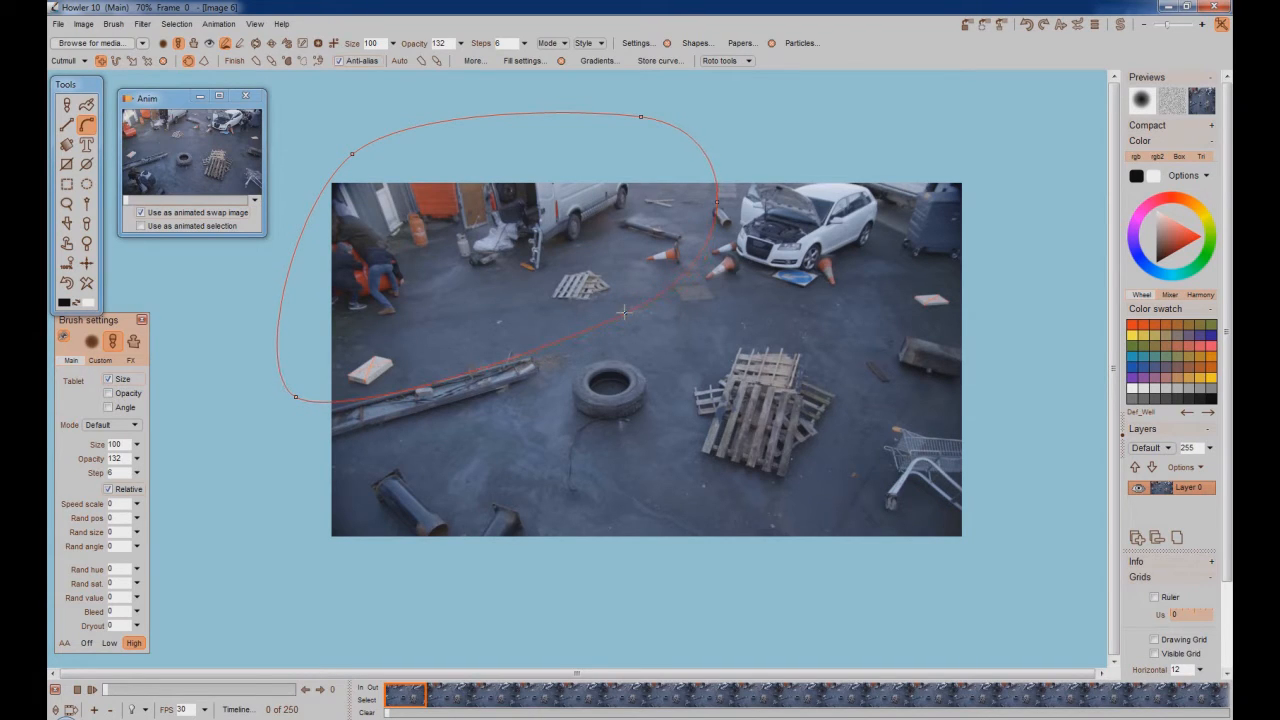
left_click(286, 397)
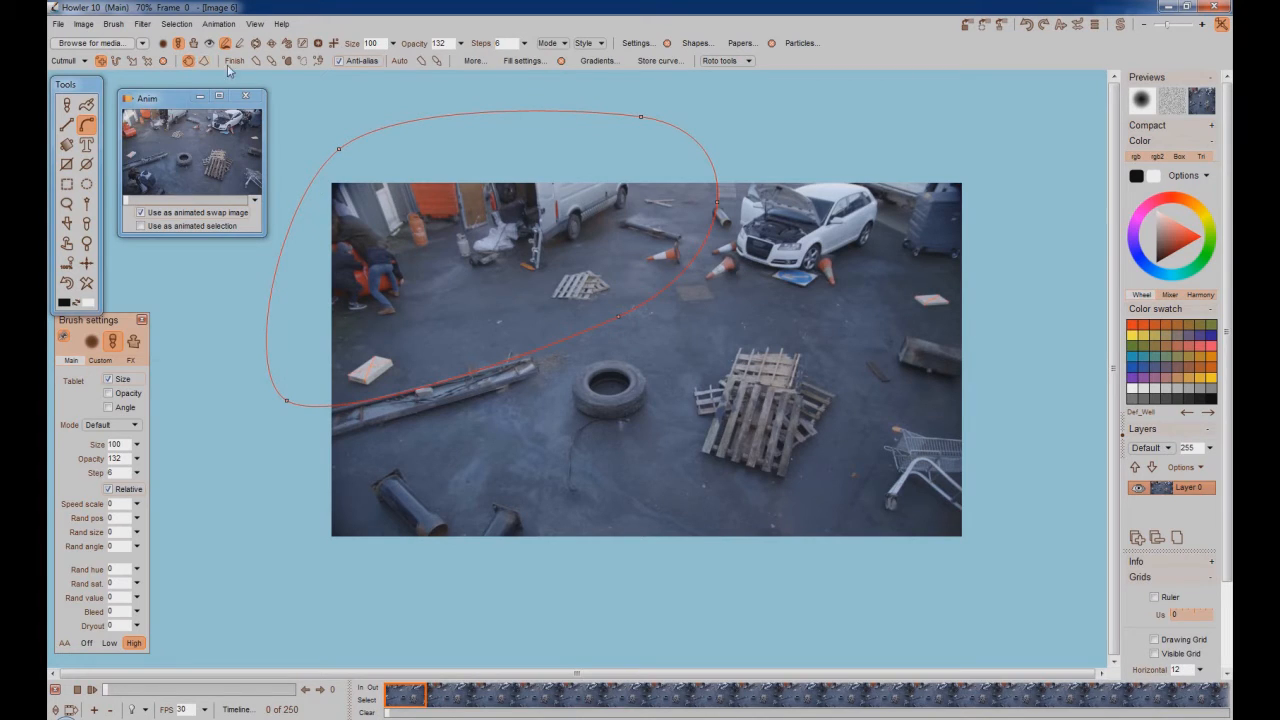
Step: Turn the curve into a selection with the Replace option and remove the curve from the canvas
left_click(301, 63)
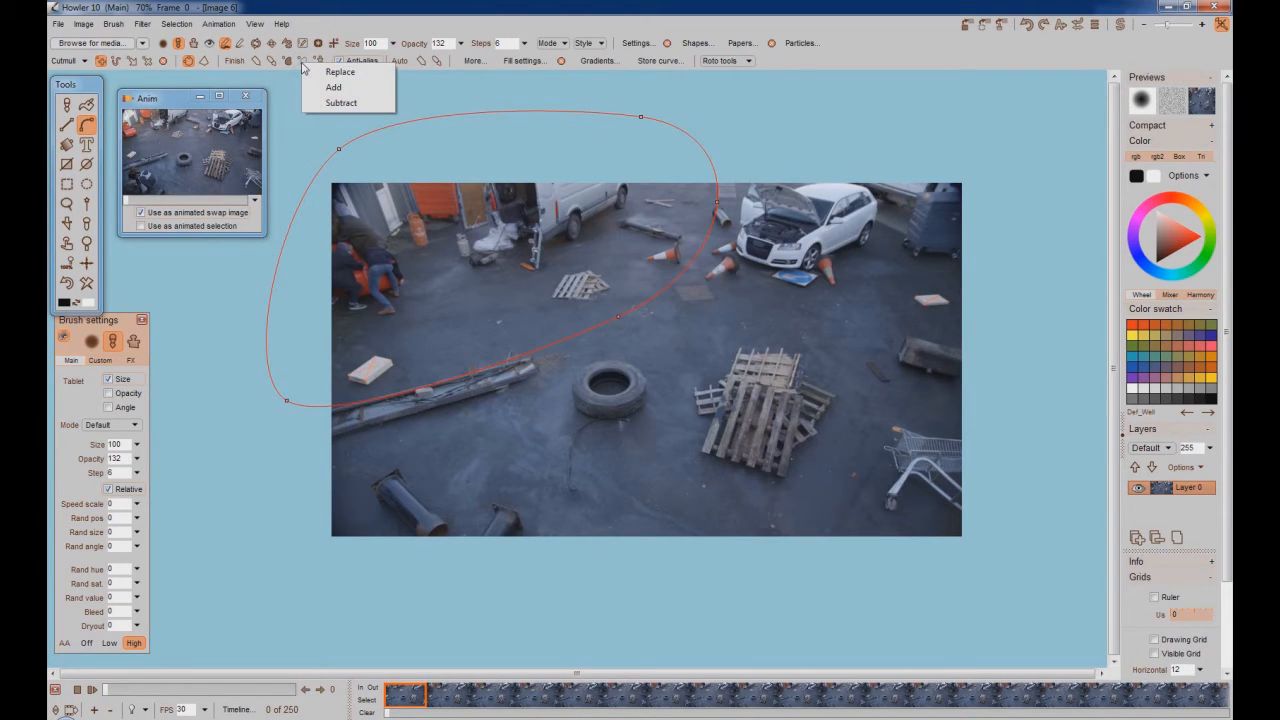
left_click(340, 72)
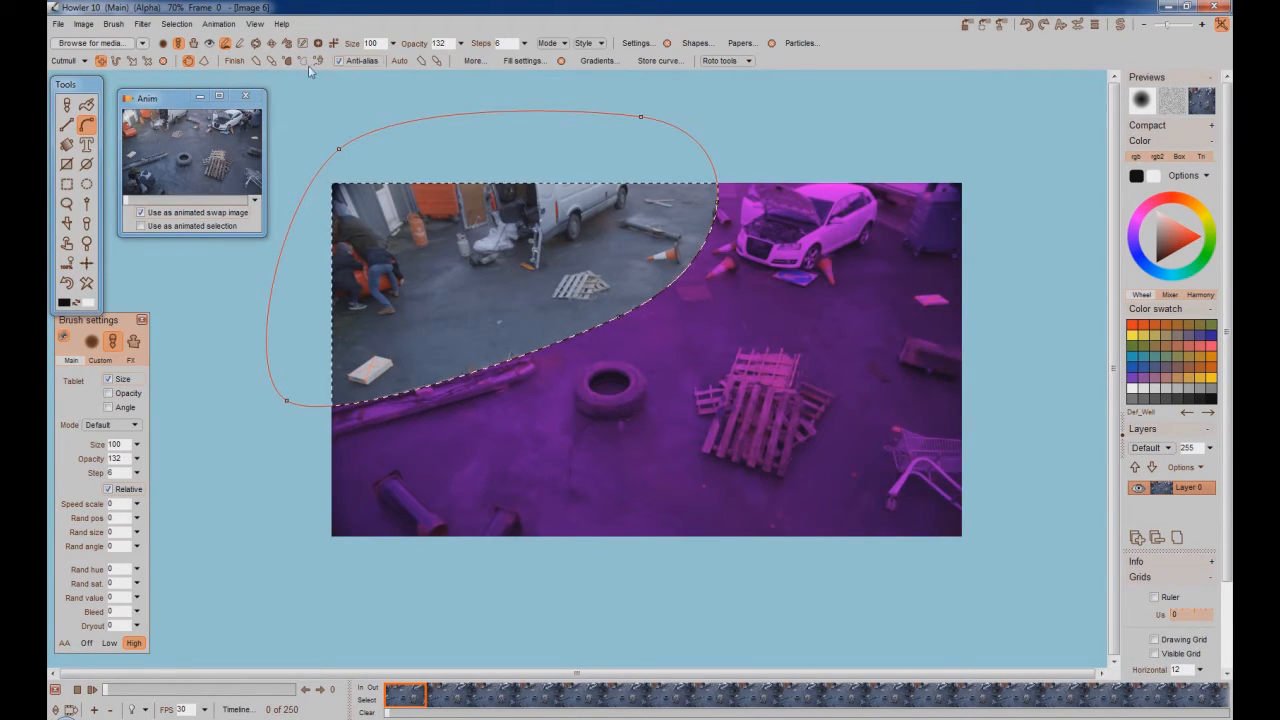
left_click(164, 61)
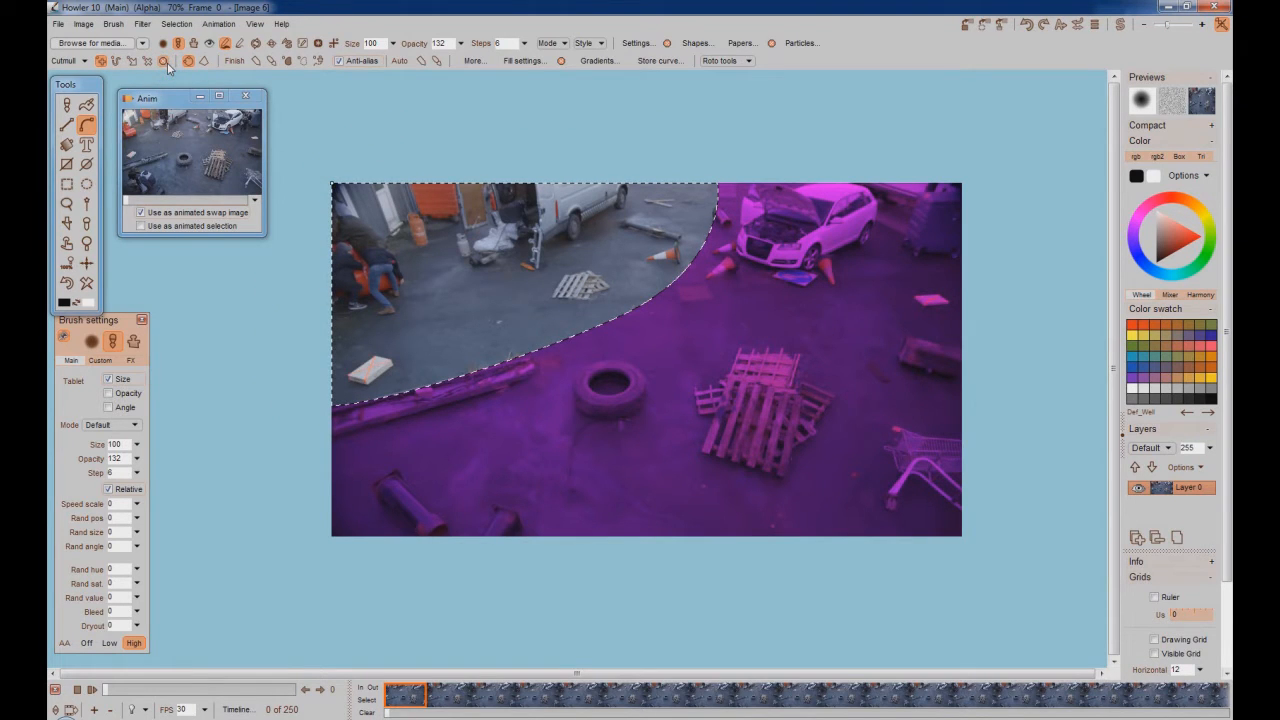
Step: Invert the selection and soften its edge with an Approximate Gaussian blur of the alpha at the maximum level
left_click(176, 23)
left_click(235, 111)
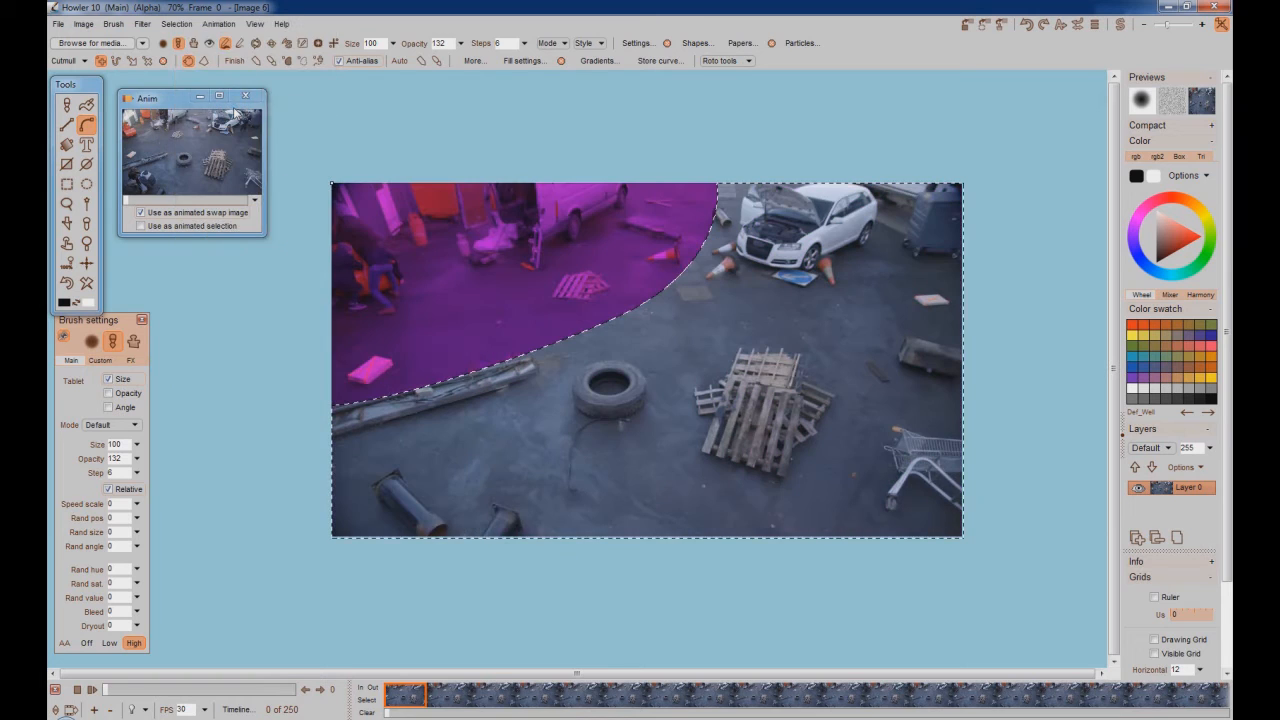
key("f")
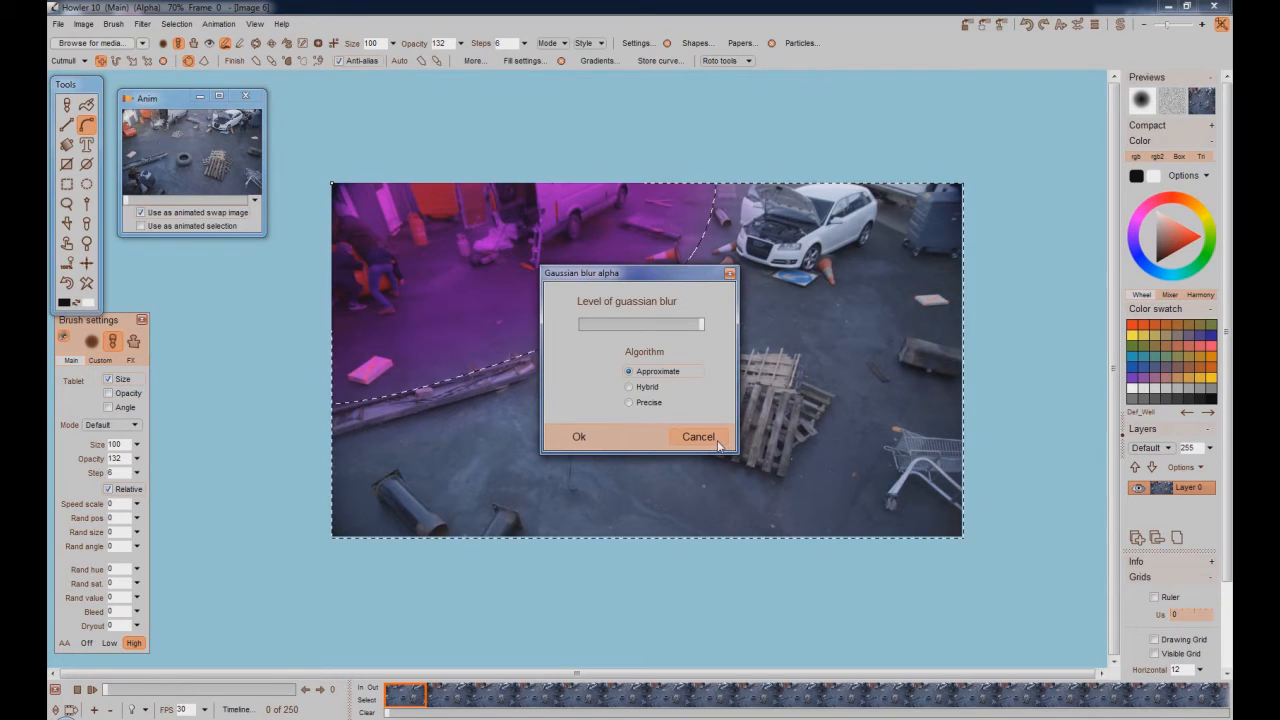
left_click(579, 437)
Step: Mix the swap image into the Barrels clip at 255, applying the filter to all frames
left_click(142, 23)
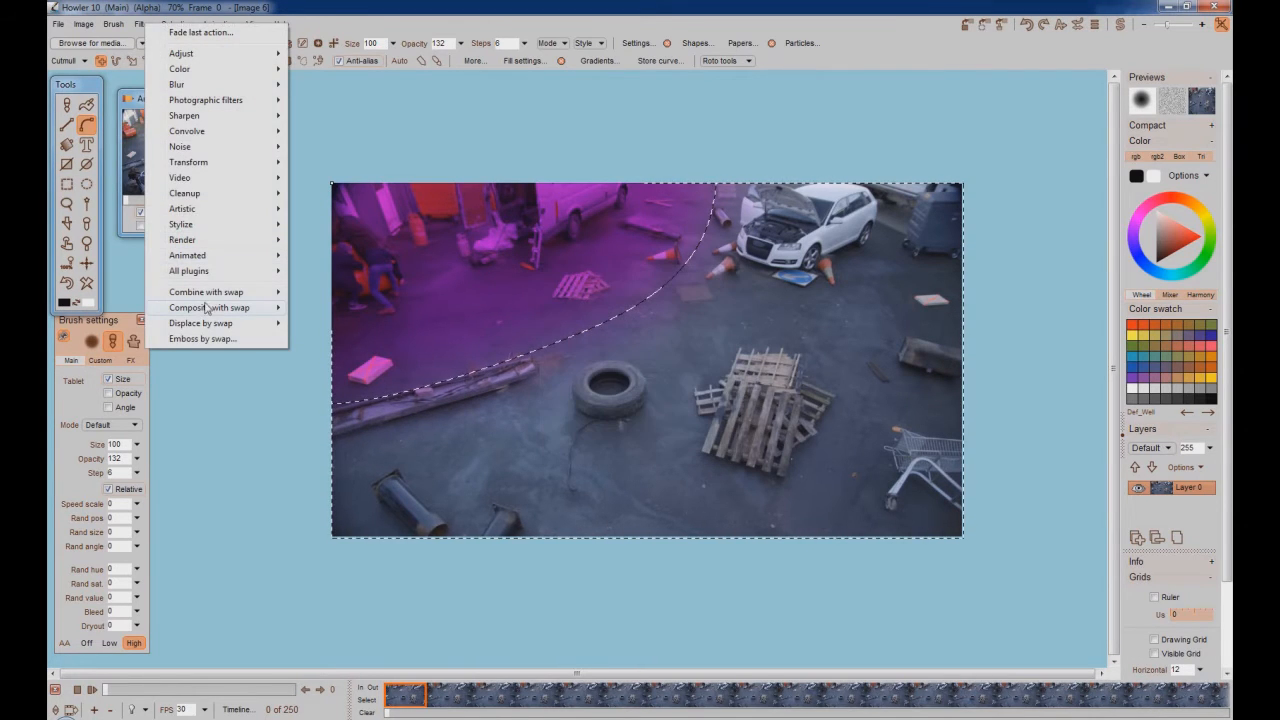
mouse_move(212, 292)
left_click(308, 292)
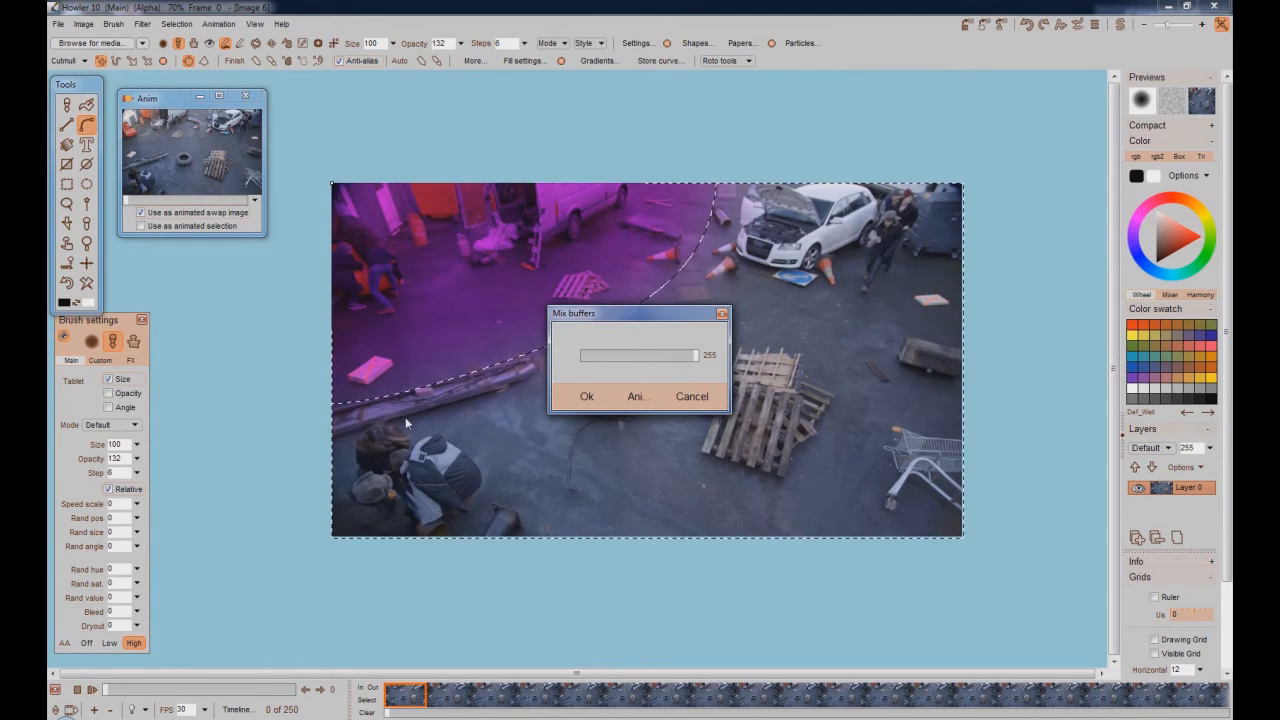
left_click_drag(600, 313, 809, 299)
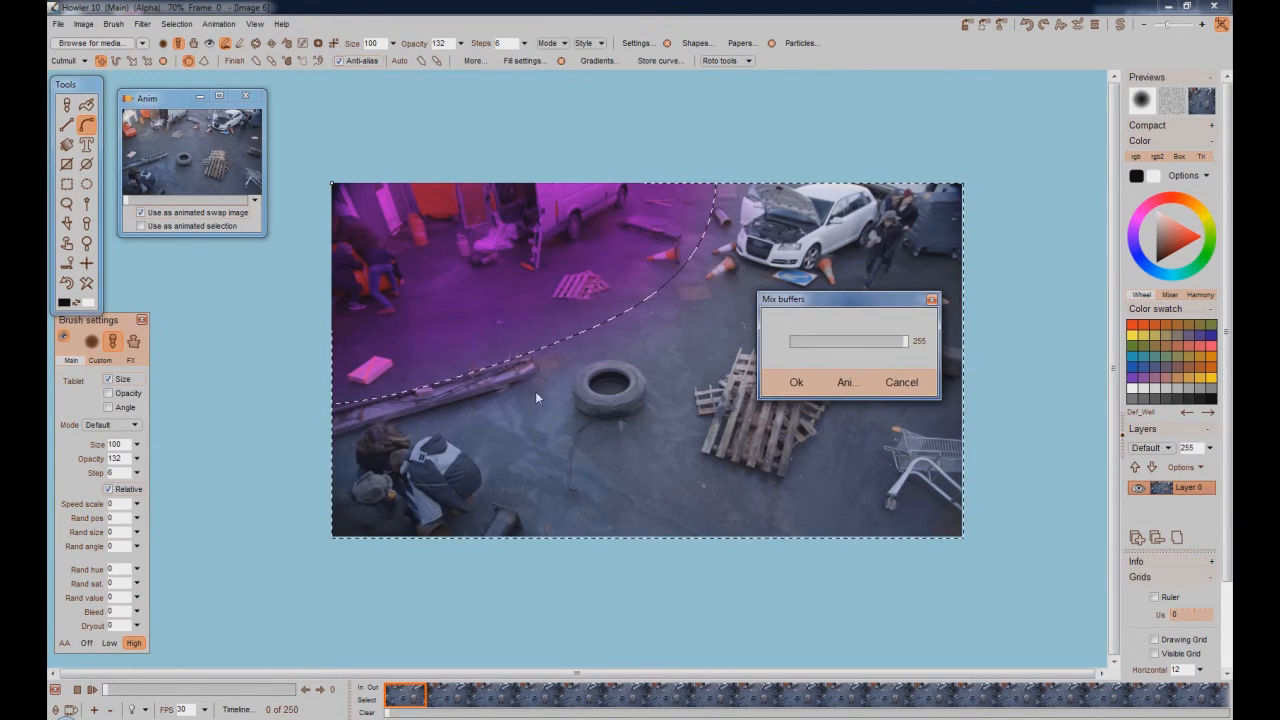
left_click(844, 382)
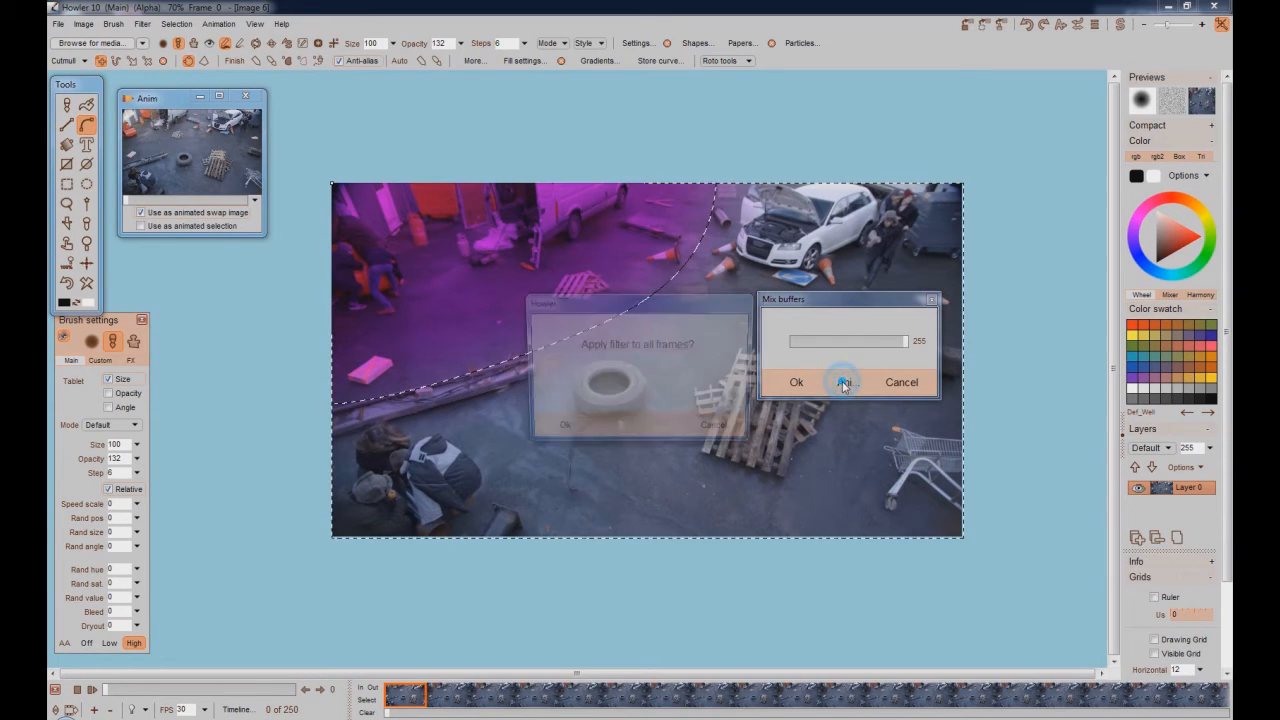
left_click(559, 431)
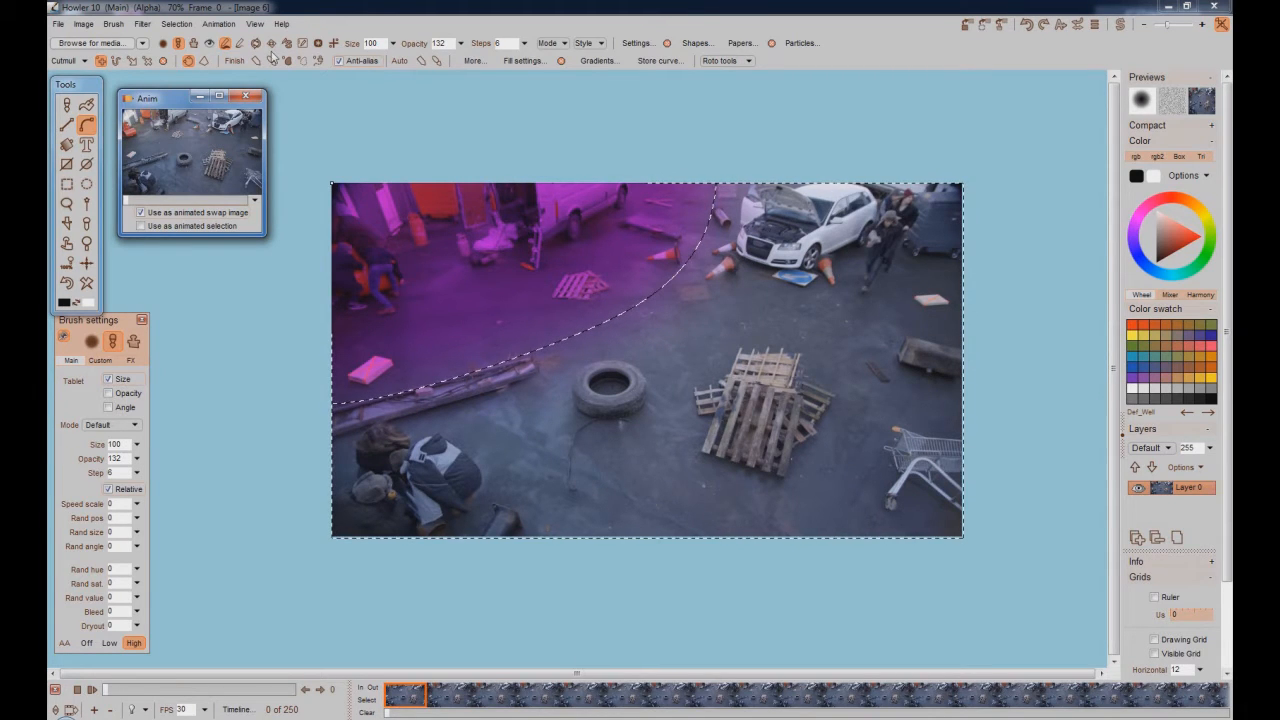
Step: Clear the selection and play back the new composite, stopping the playback after checking it
left_click(176, 23)
left_click(205, 37)
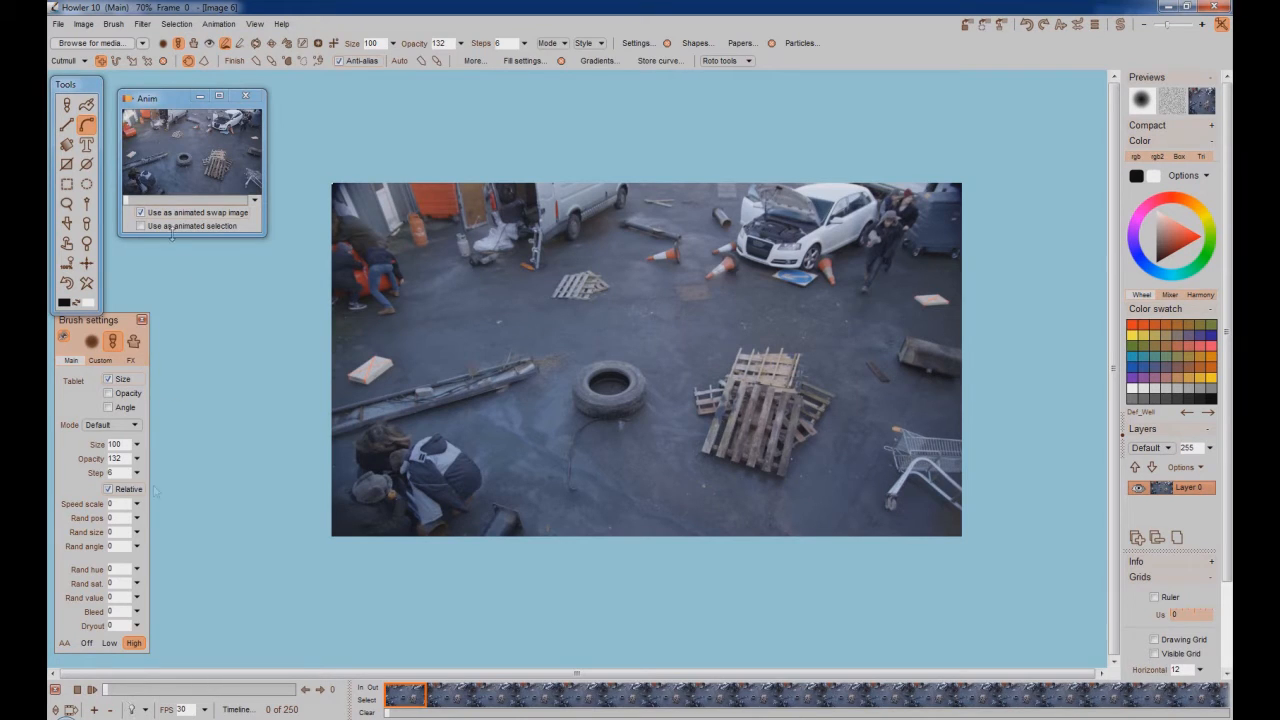
left_click(91, 689)
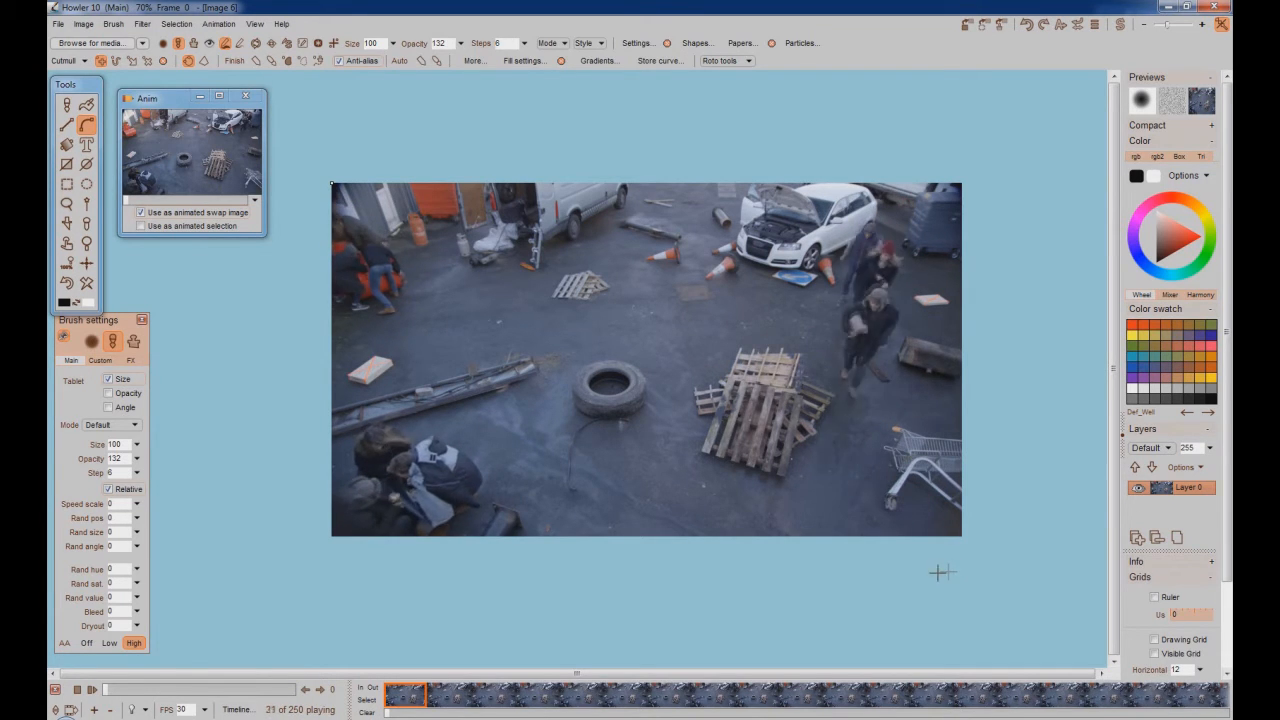
left_click(78, 689)
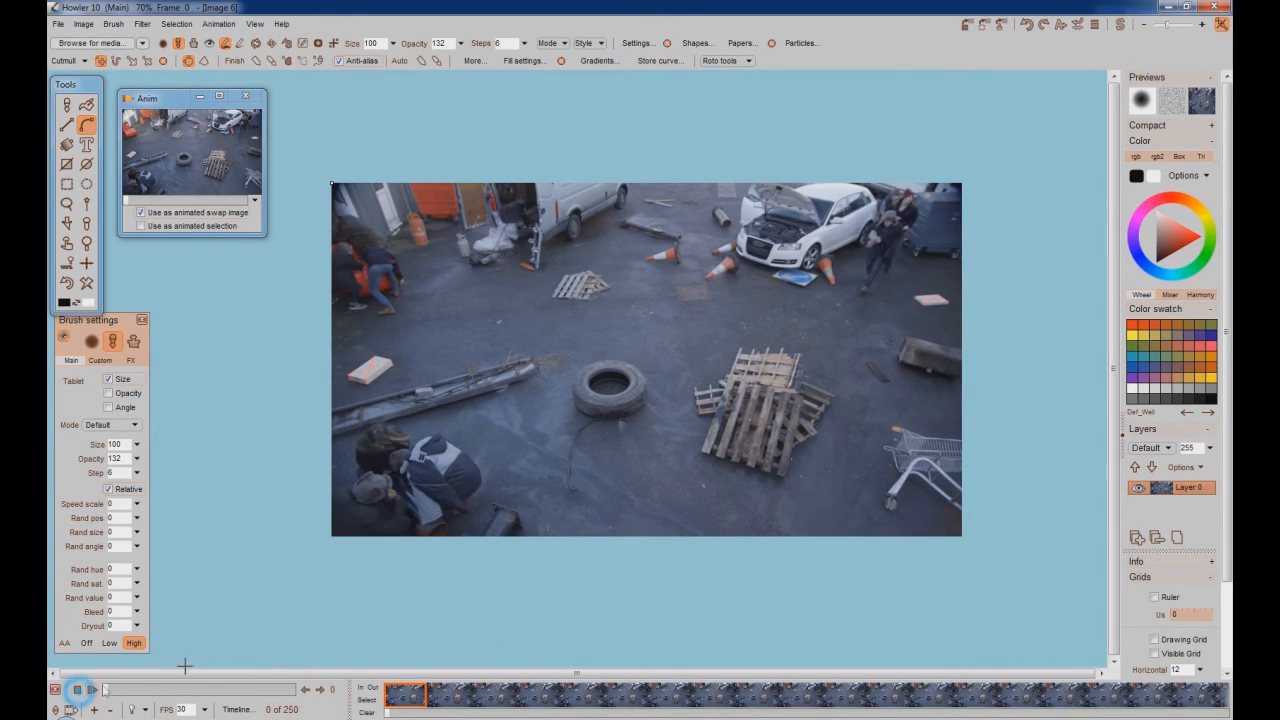
Step: Load the Car engine AVI clip, frames 0 to 249
left_click(226, 23)
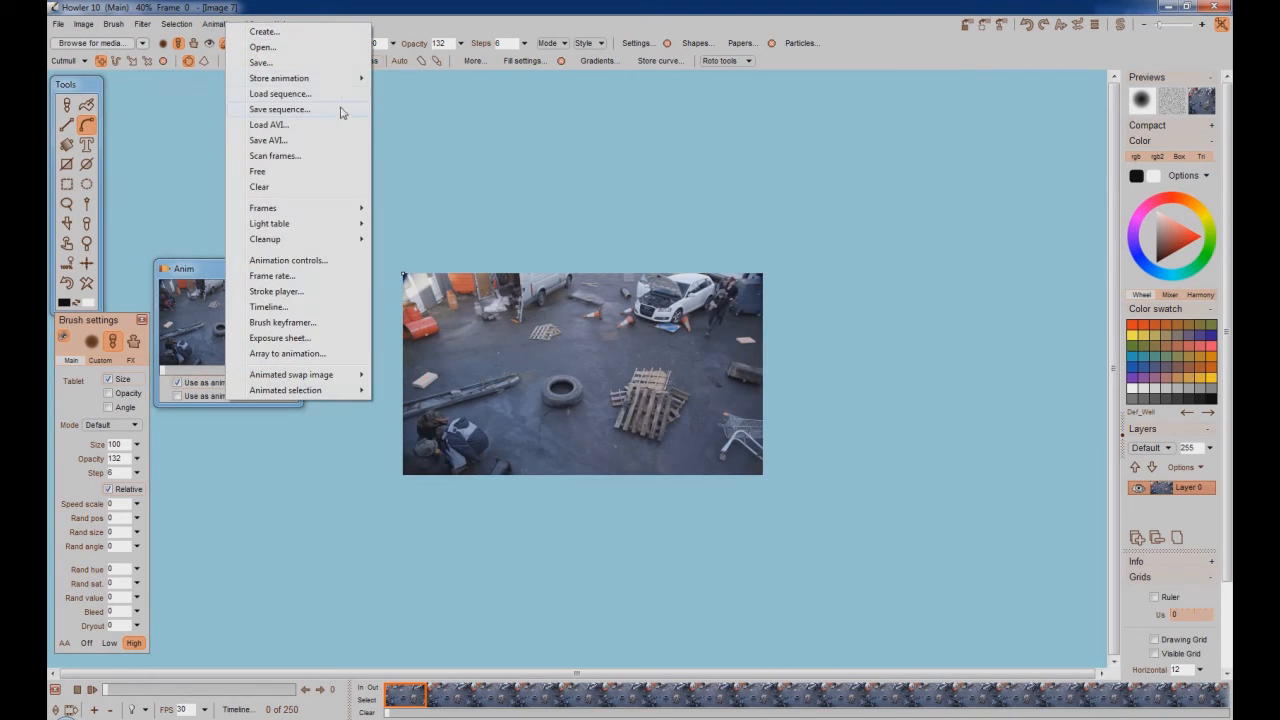
left_click(268, 125)
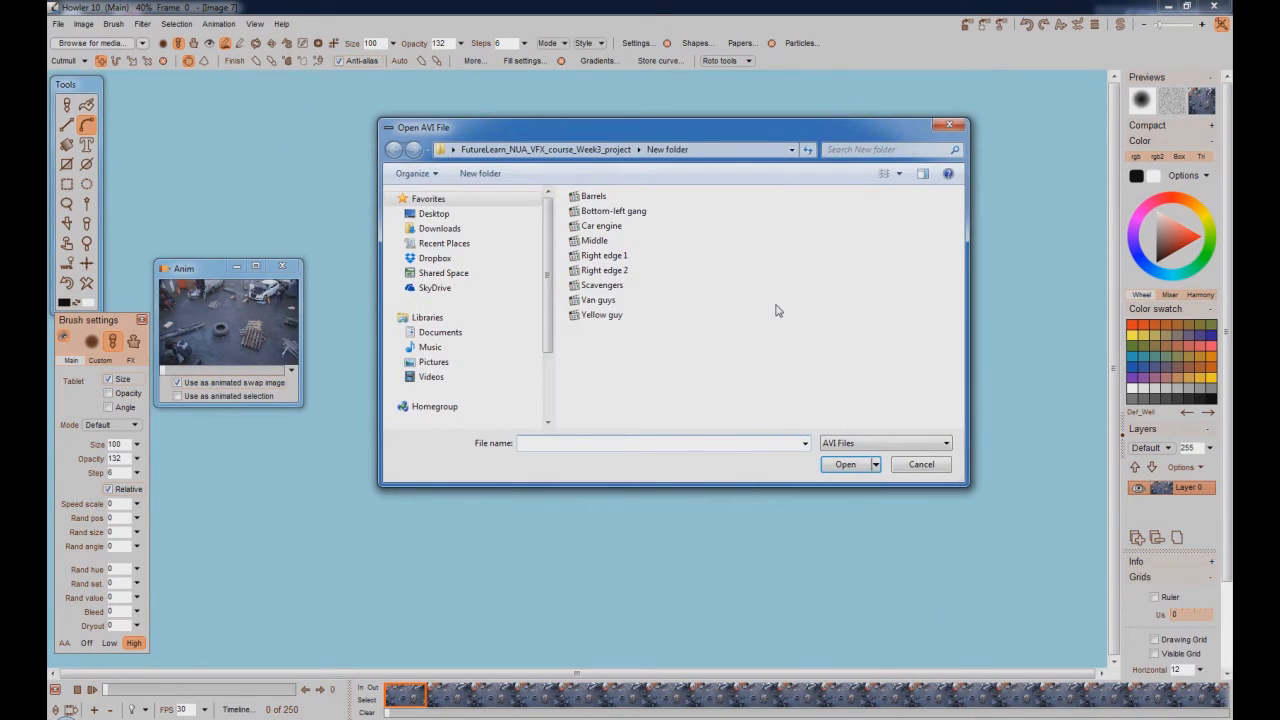
double_click(603, 226)
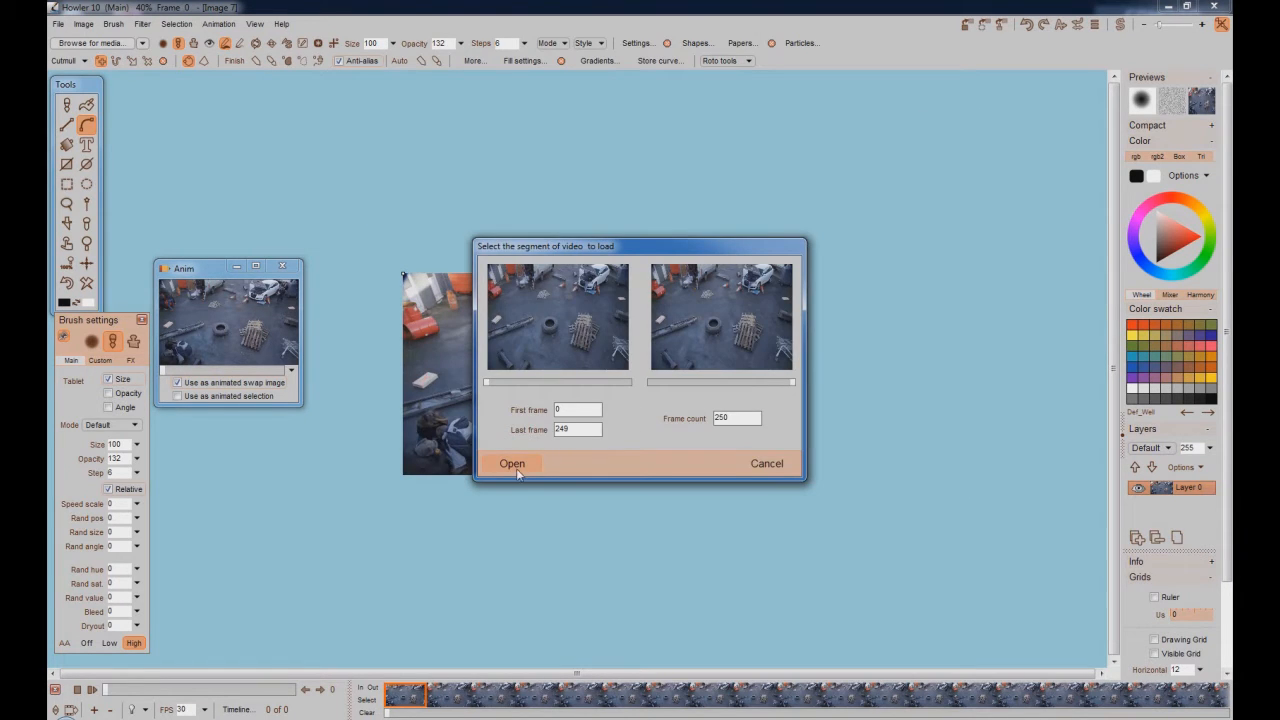
left_click(512, 464)
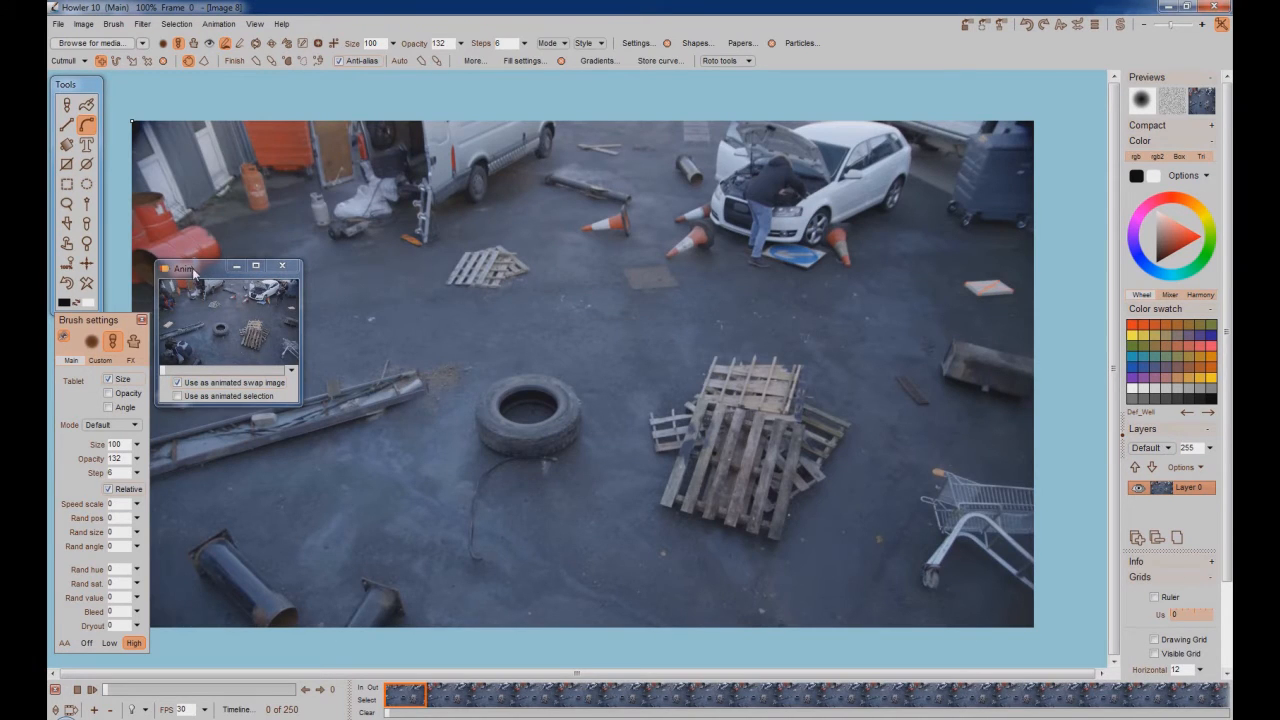
Step: Draw a closed curve around the van interior, yard cones and man at the car engine, refine its points, and replace the selection with it
left_click_drag(194, 270, 173, 110)
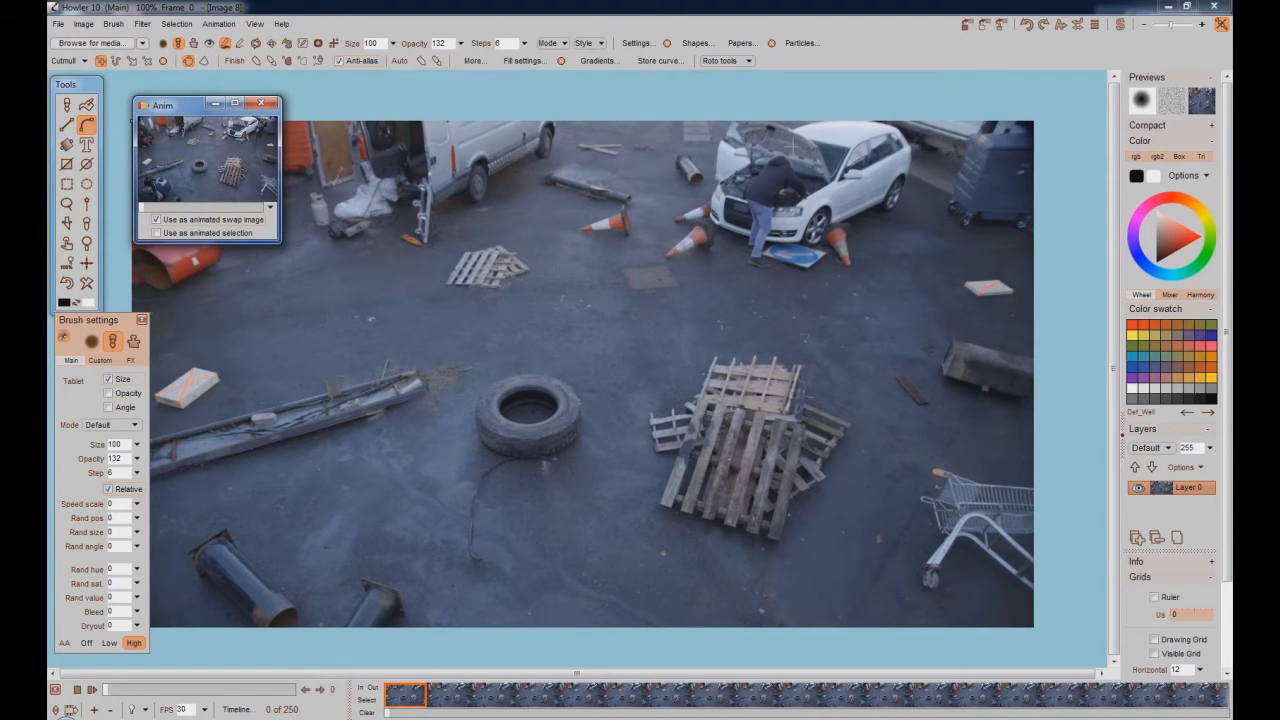
scroll(461, 140, "down", 1)
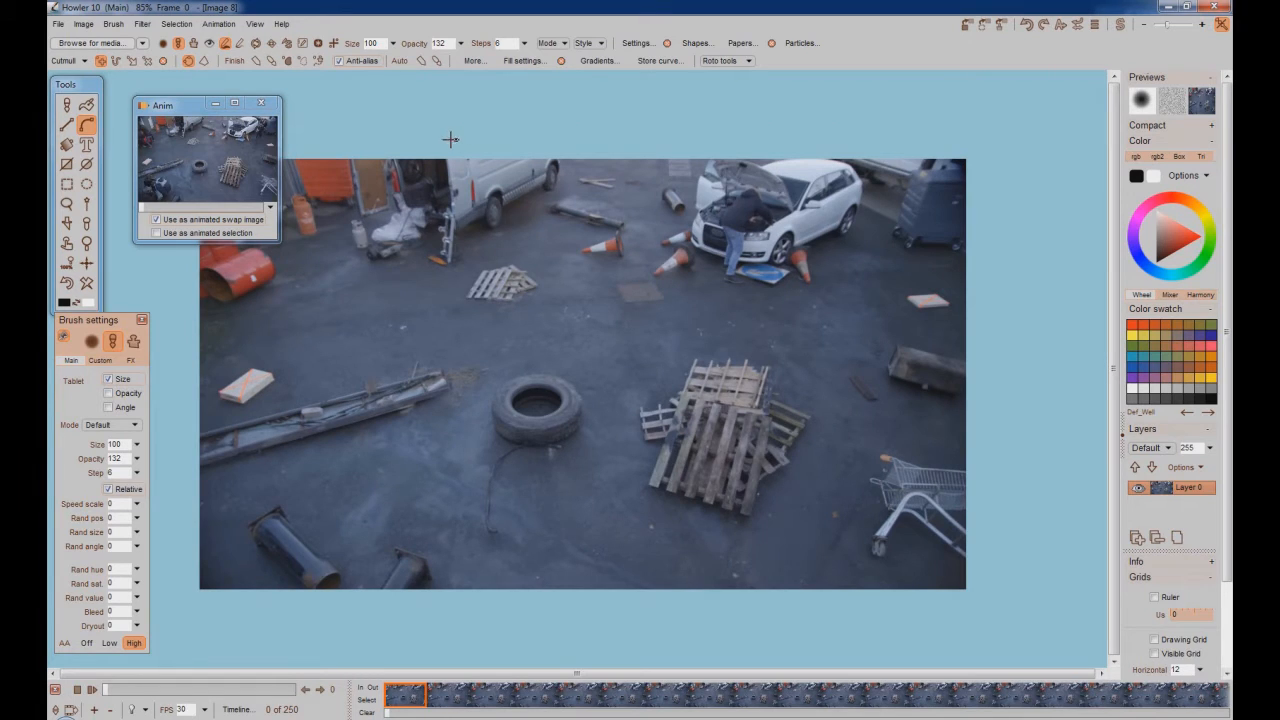
left_click(432, 333)
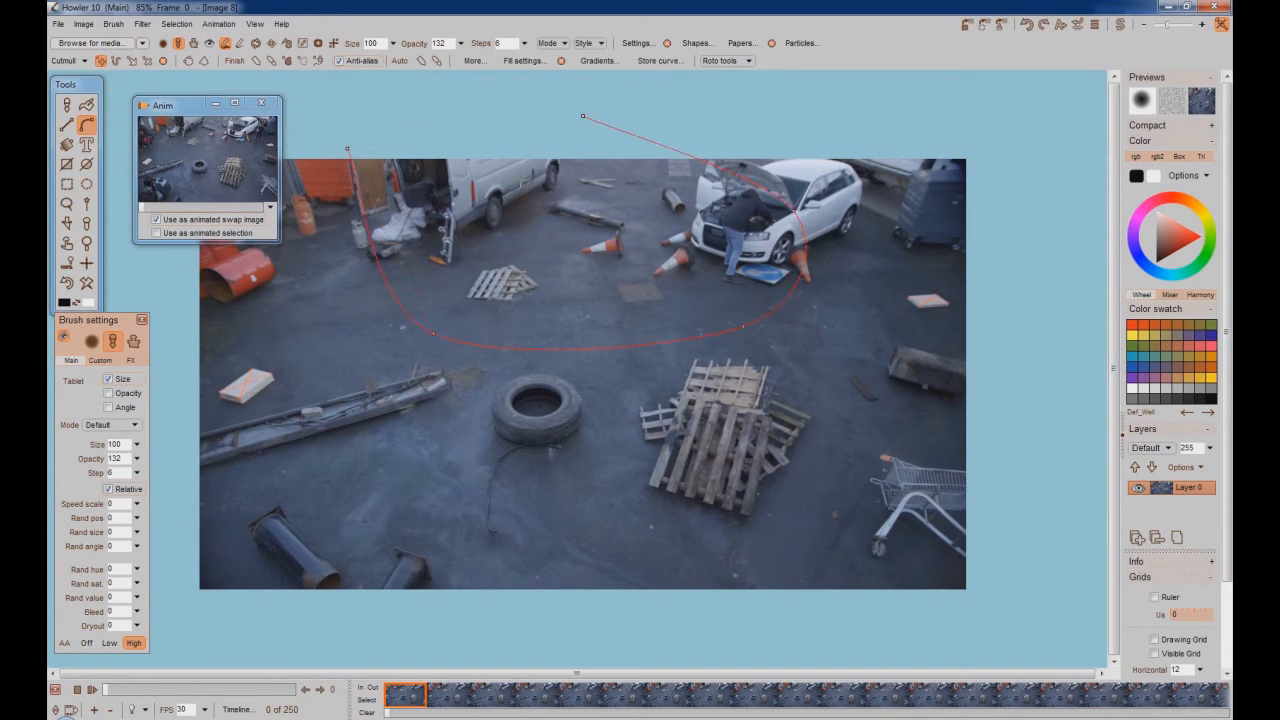
left_click(188, 60)
mouse_move(106, 690)
left_mouse_down()
mouse_move(279, 713)
mouse_move(68, 711)
left_mouse_up()
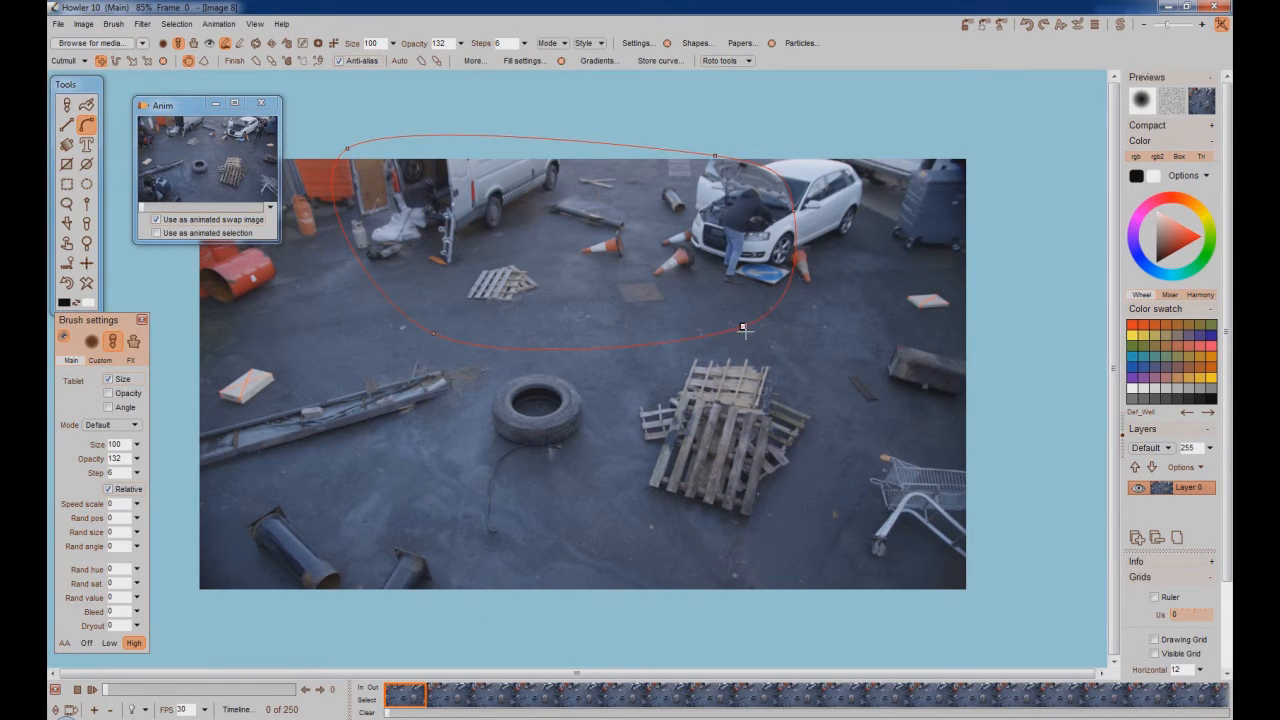
left_click_drag(743, 325, 720, 343)
left_click_drag(346, 148, 373, 124)
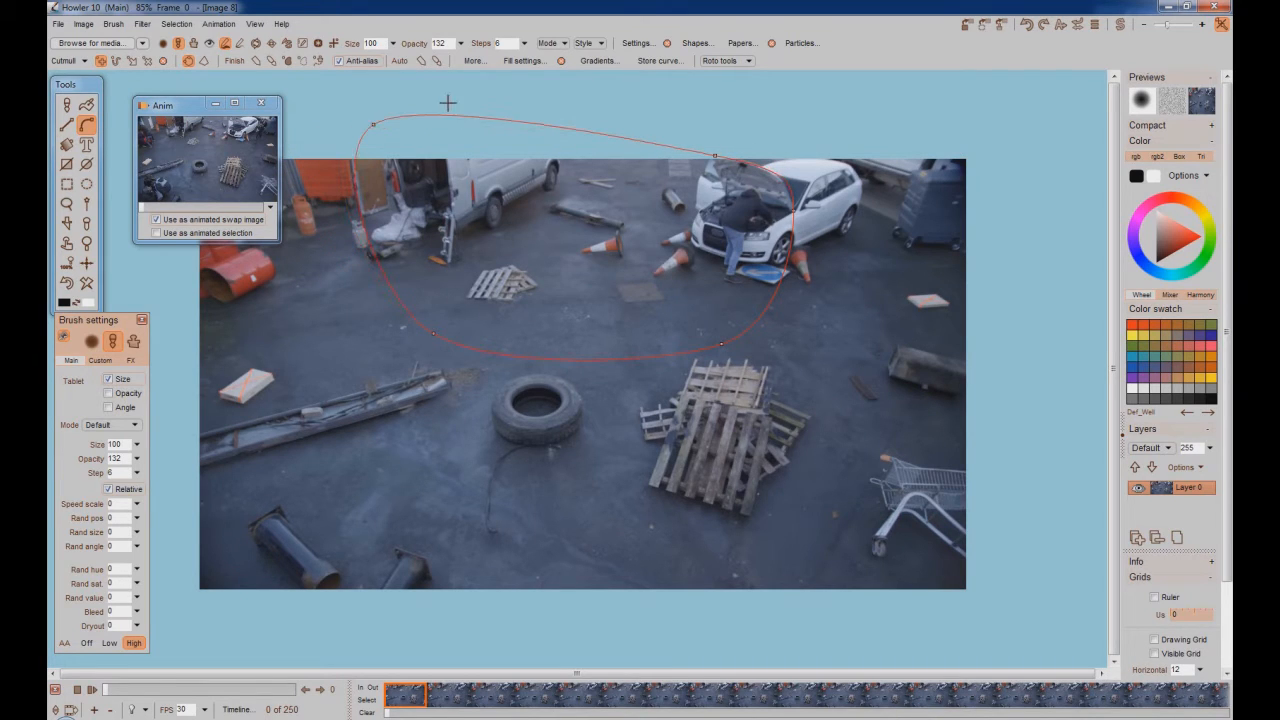
left_click(306, 62)
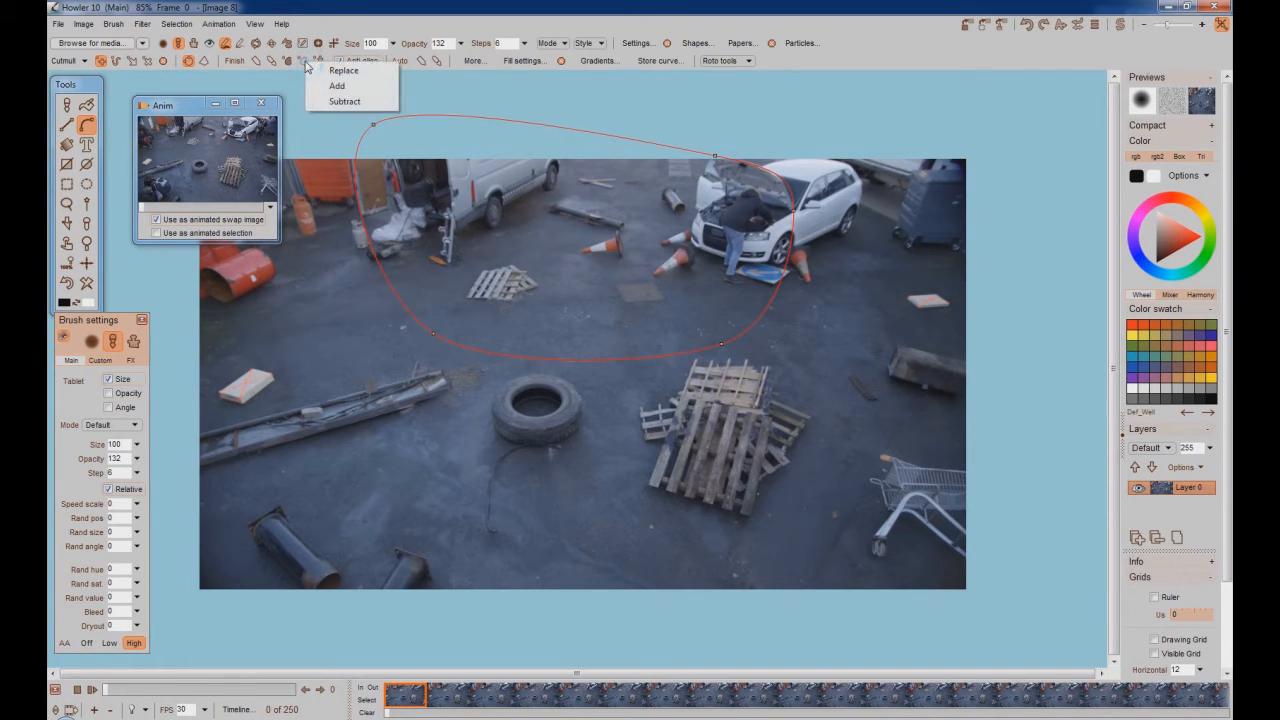
left_click(344, 71)
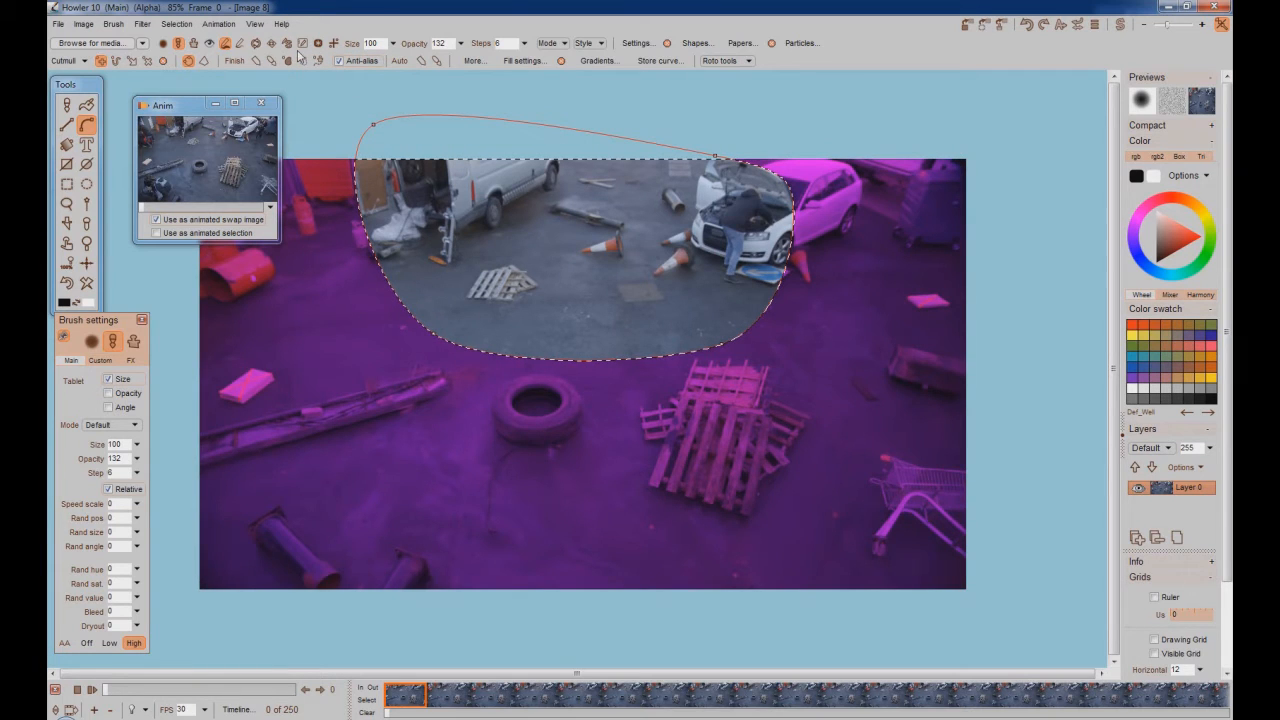
Step: Invert the selection around the car engine area and soften its edge with a Gaussian blur
left_click(176, 24)
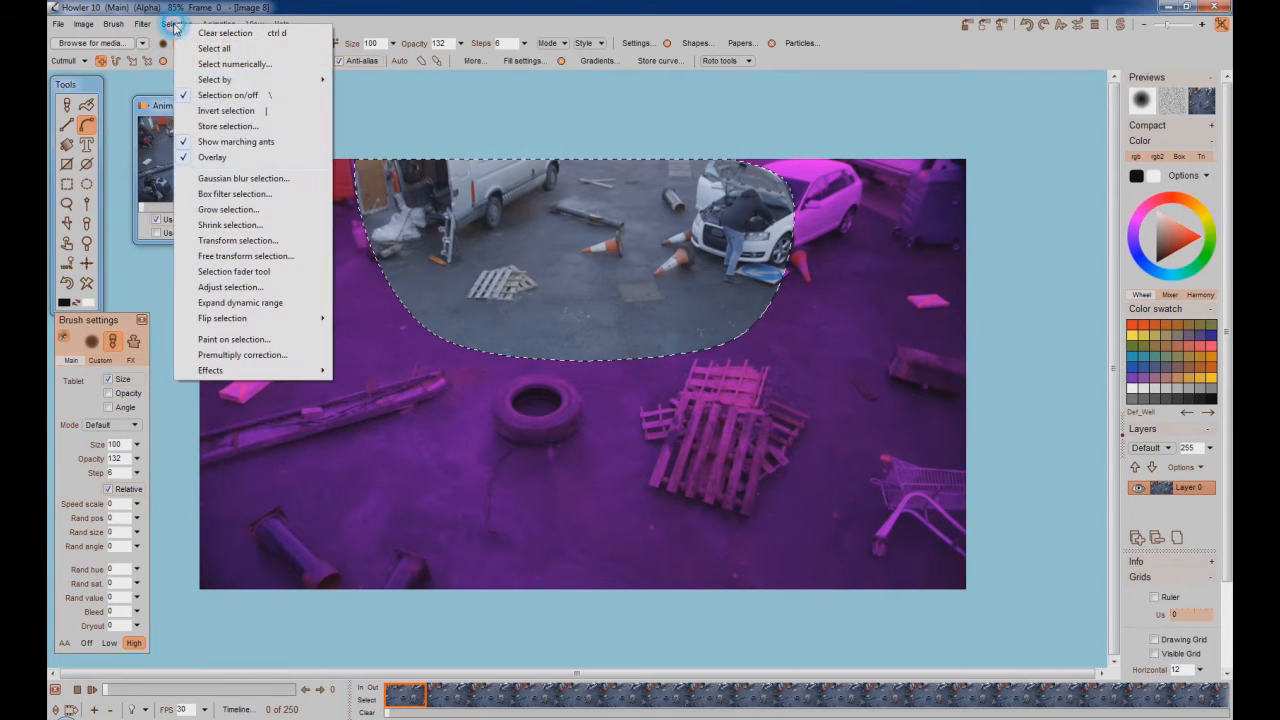
left_click(226, 110)
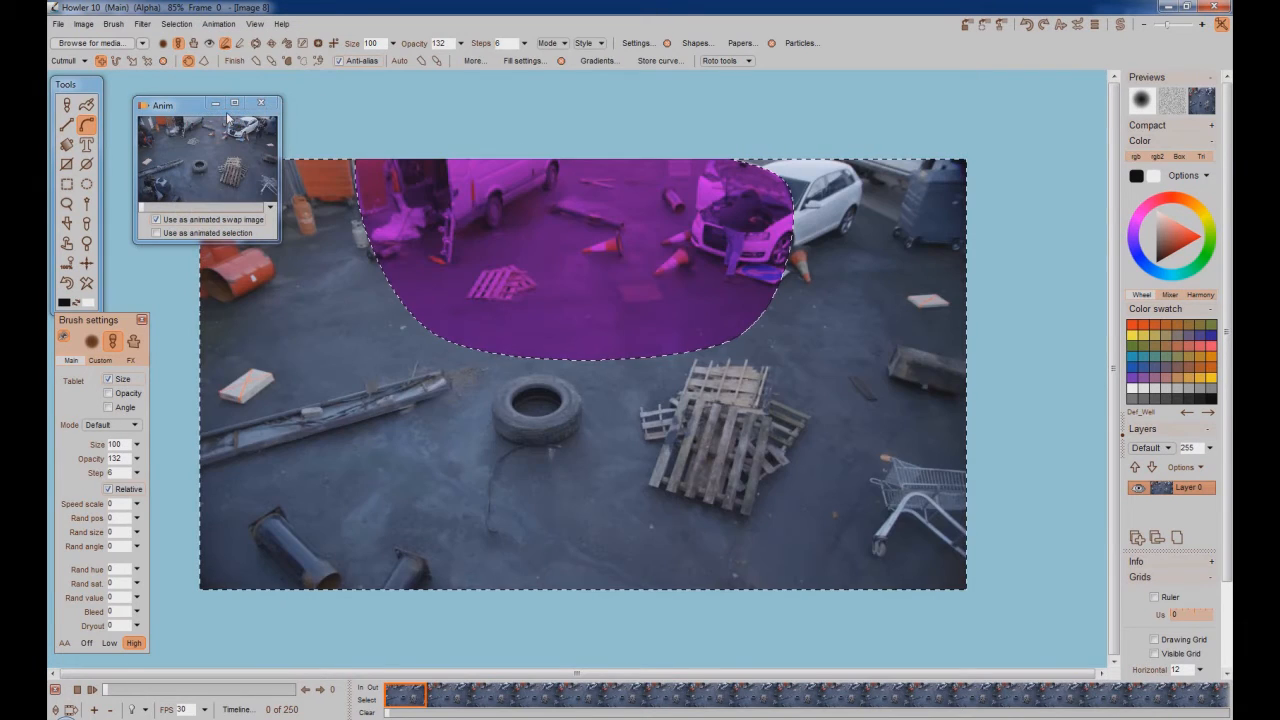
left_click(166, 27)
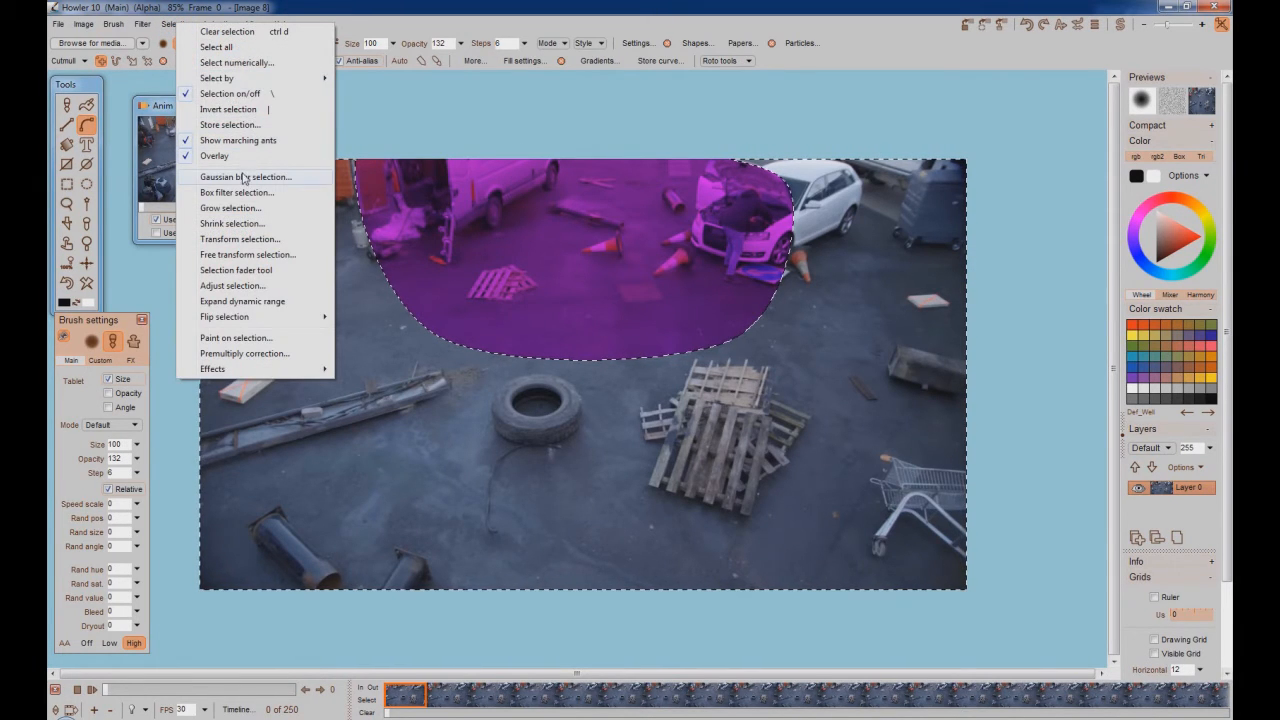
left_click(243, 176)
key("Return")
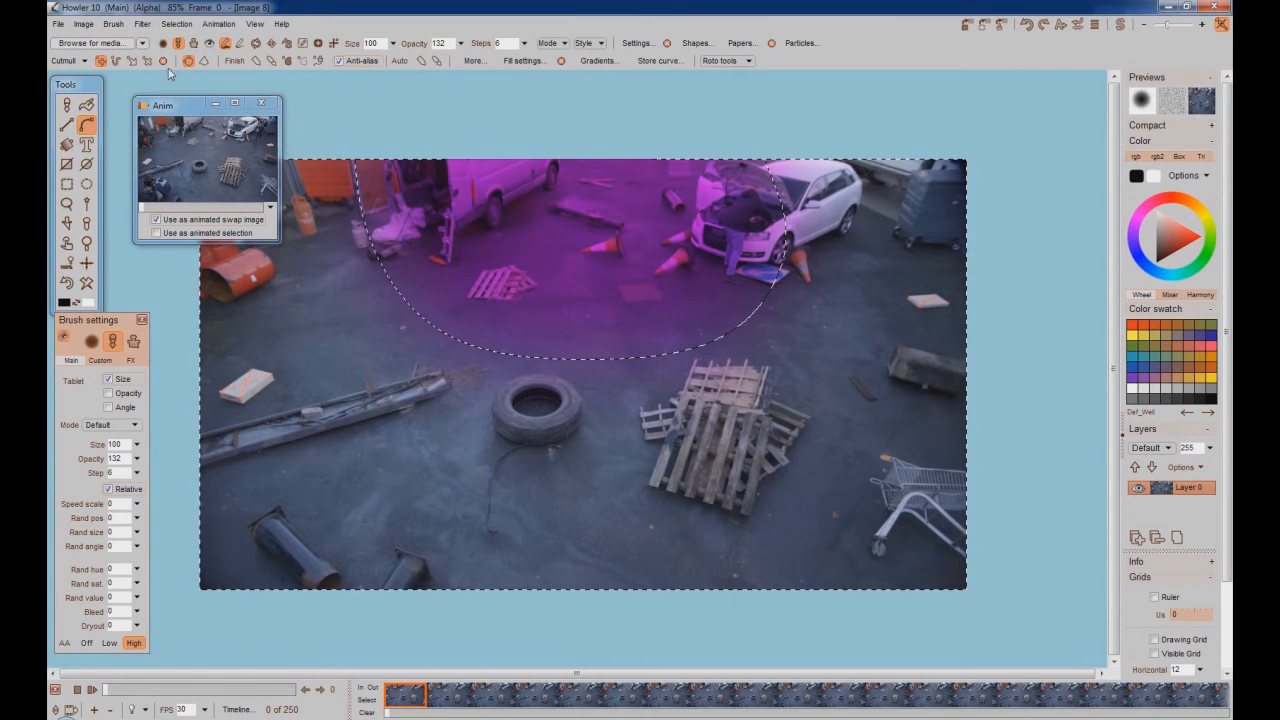
Step: Mix the swap image into the Car engine clip at 255 across the whole animation
left_click(142, 23)
mouse_move(191, 304)
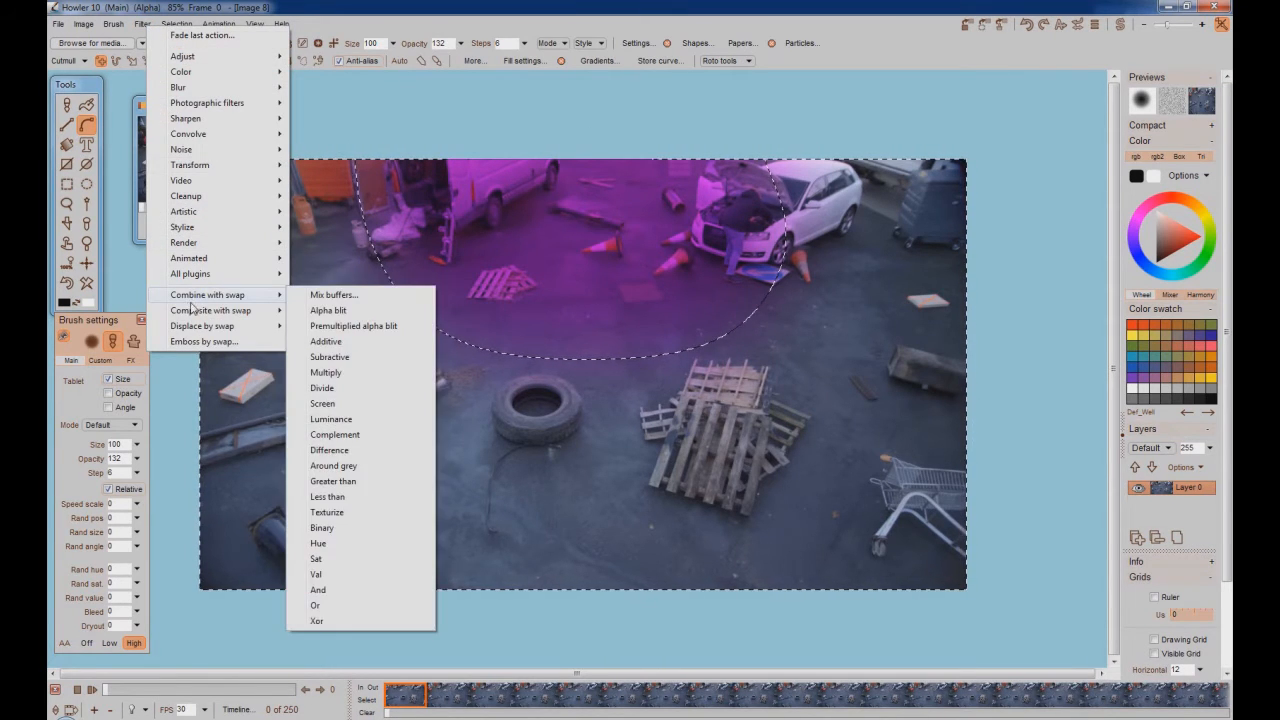
left_click(366, 306)
left_click(635, 396)
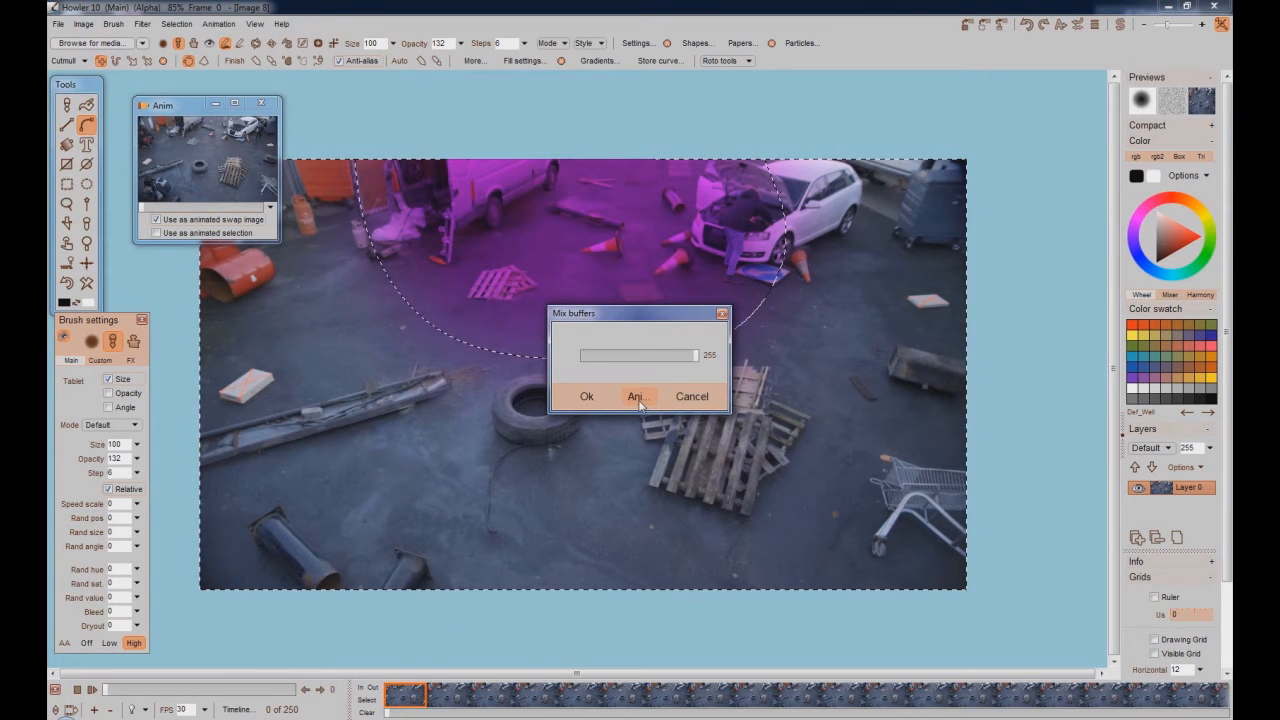
left_click(568, 437)
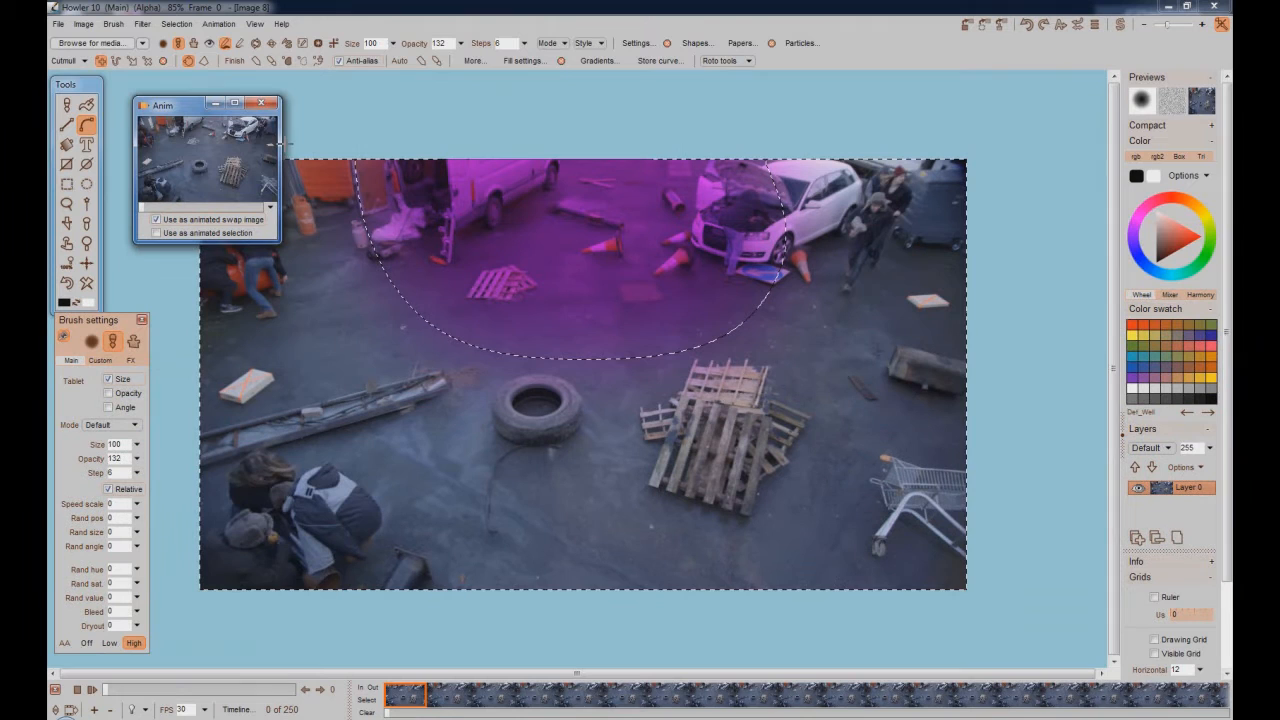
Step: Clear the selection and play back the composite including the car engine man, stopping the playback after checking it
left_click(176, 24)
left_click(186, 36)
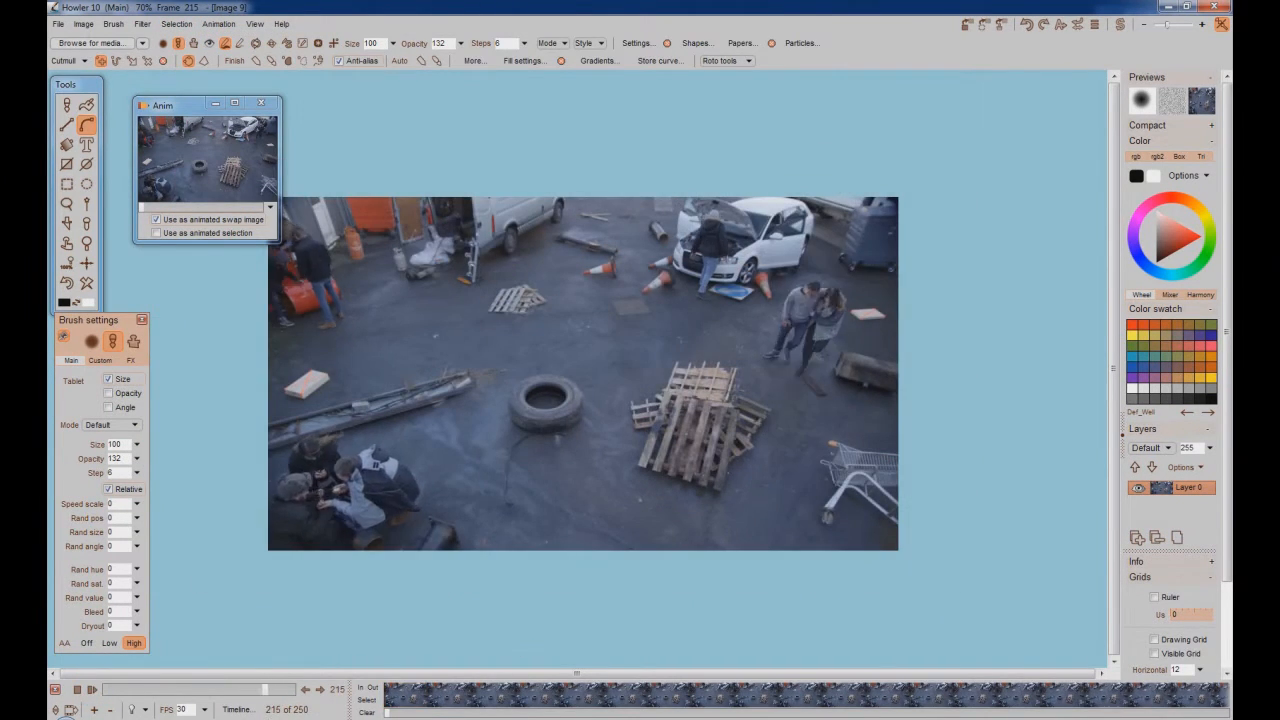
left_click(77, 689)
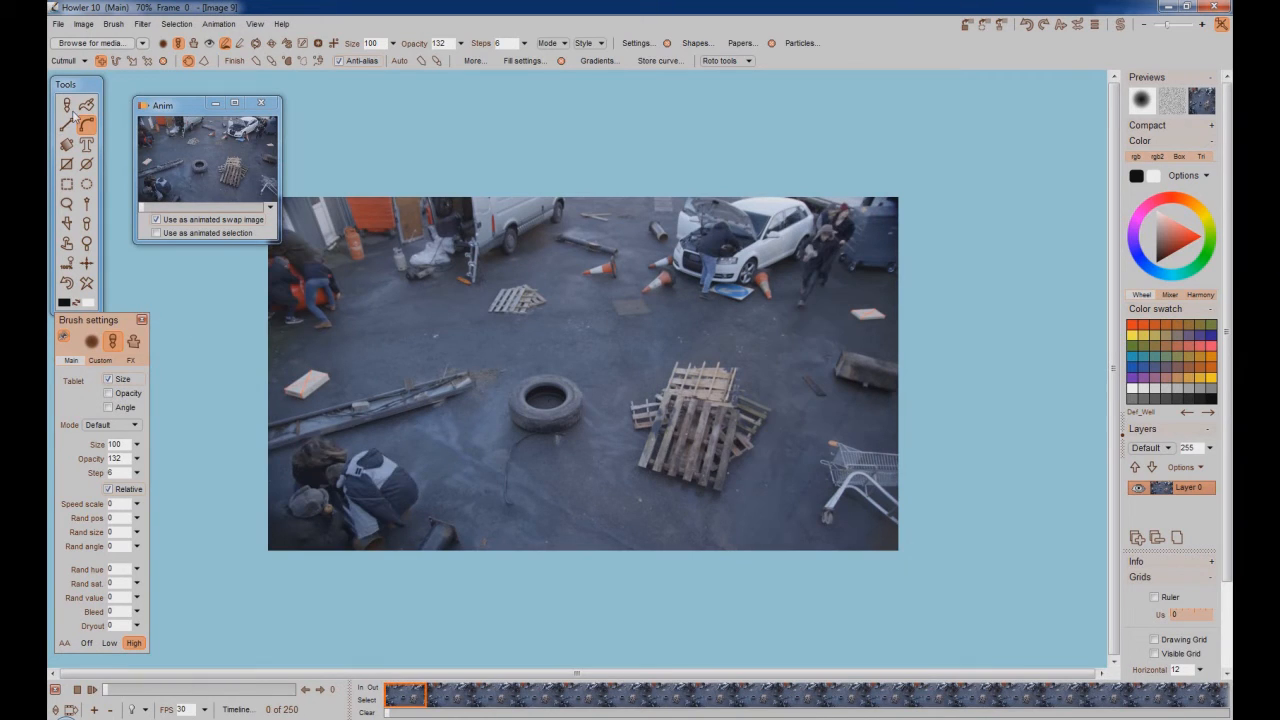
Step: Save the current composite as an animation file
left_click(218, 24)
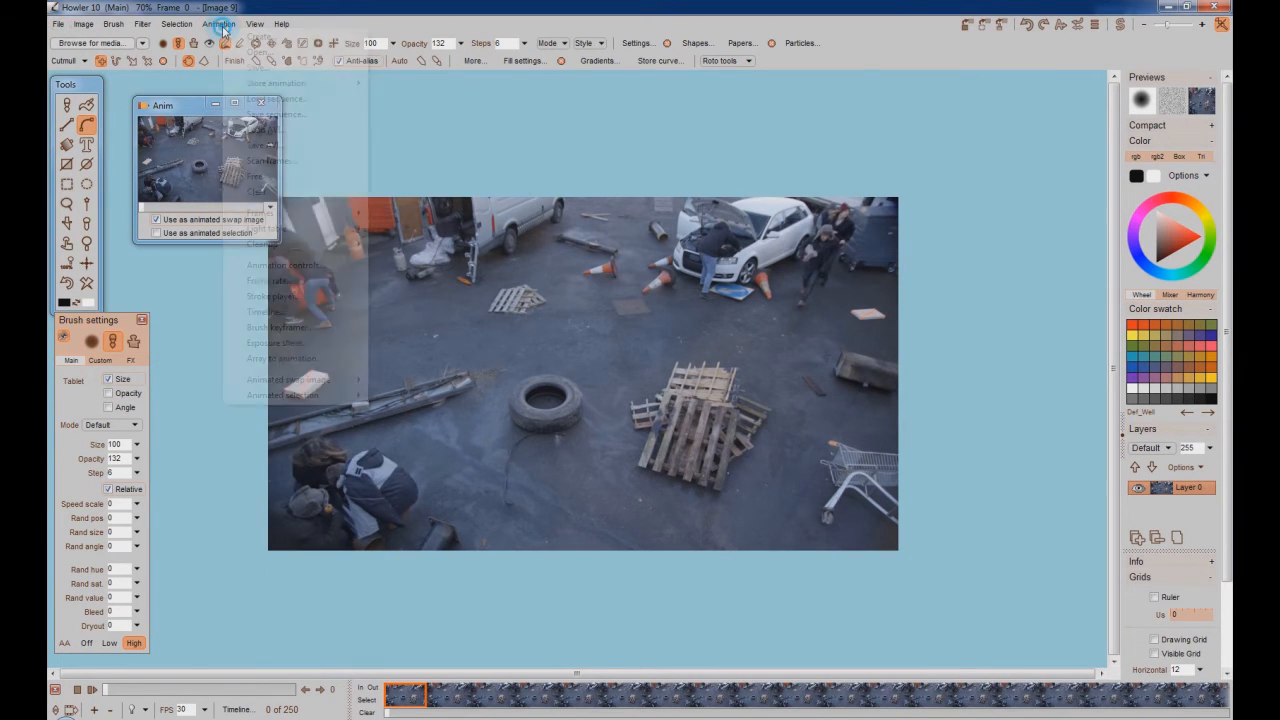
left_click(253, 68)
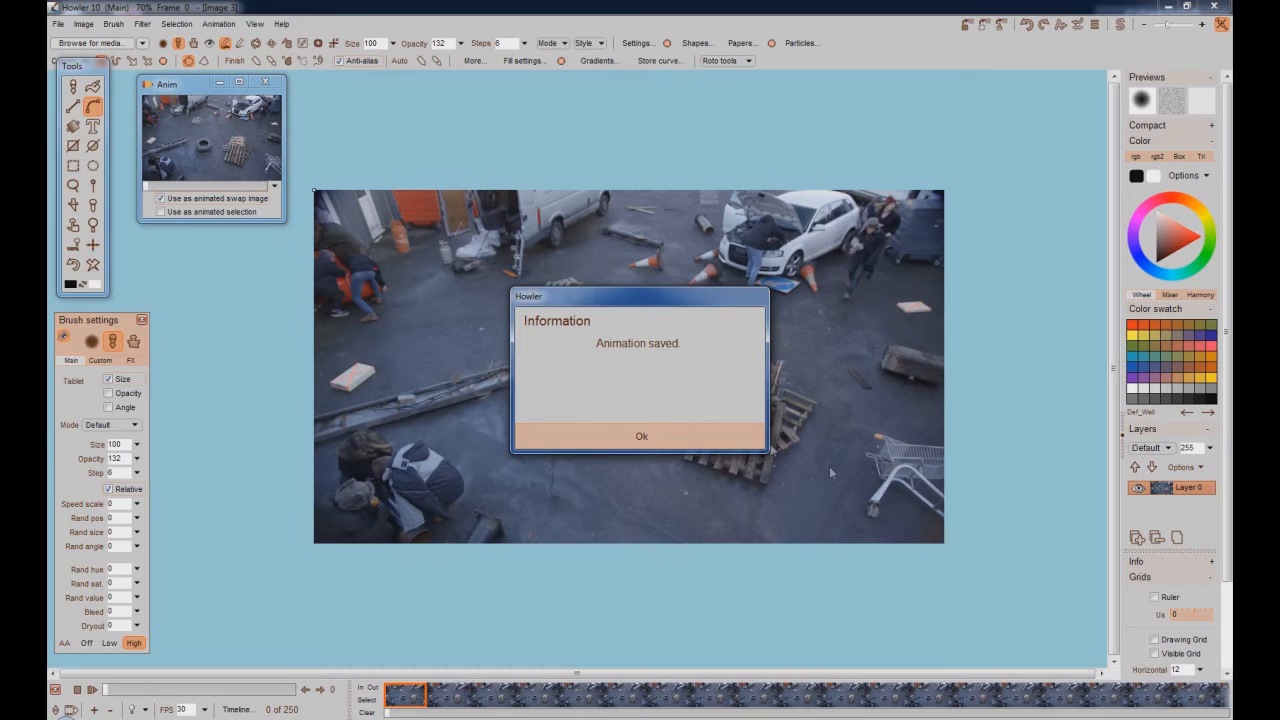
left_click(641, 436)
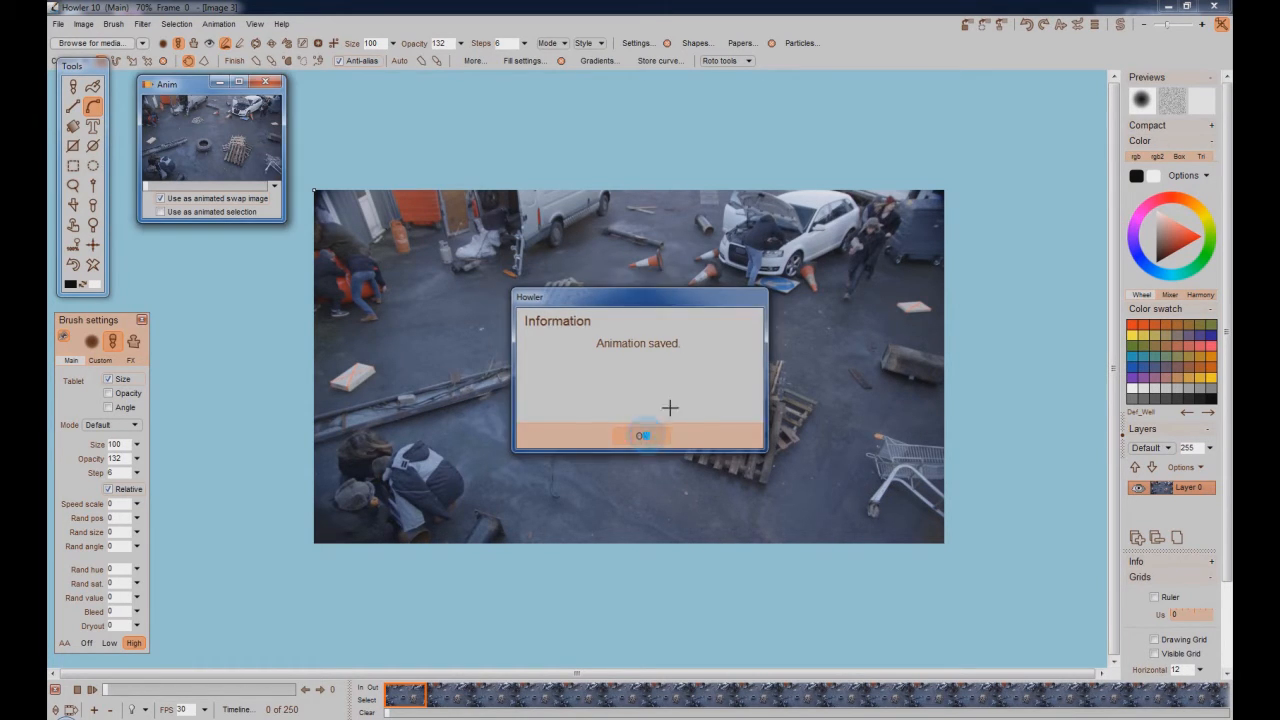
Step: Discard the old stored animation, store the current composite to memory, and use it as the animated swap image
left_click(275, 85)
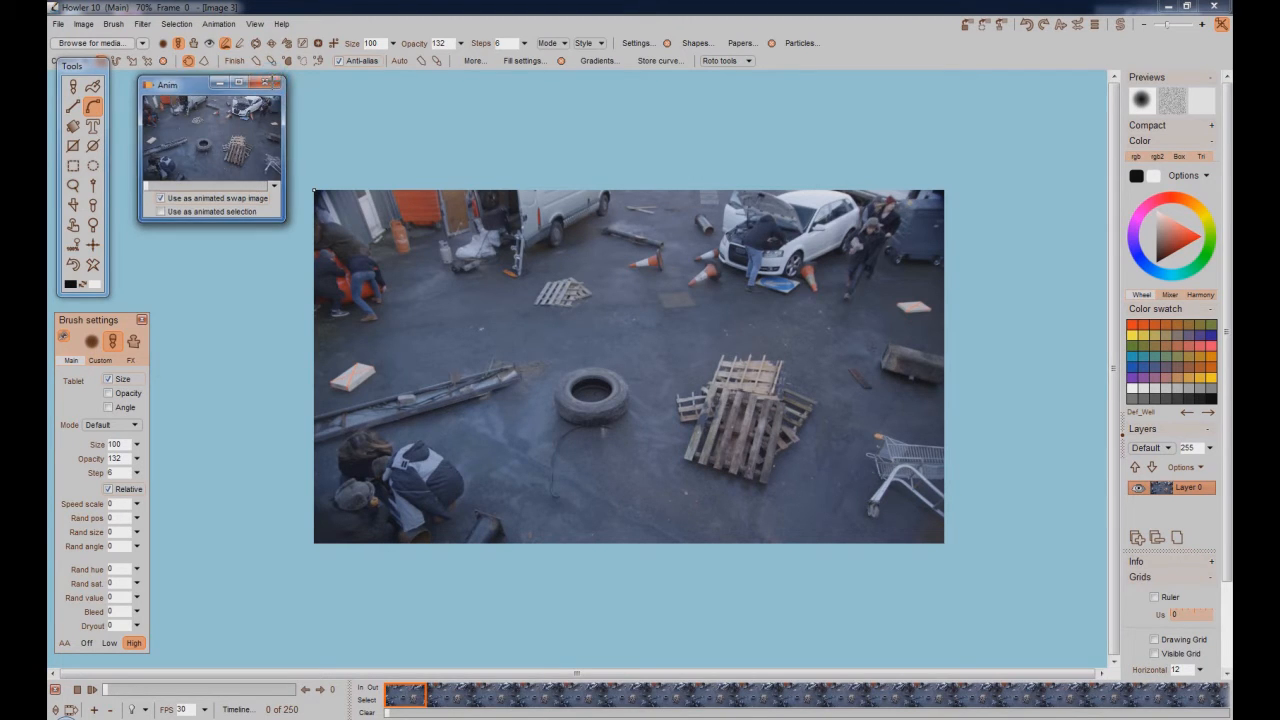
left_click(220, 24)
mouse_move(335, 84)
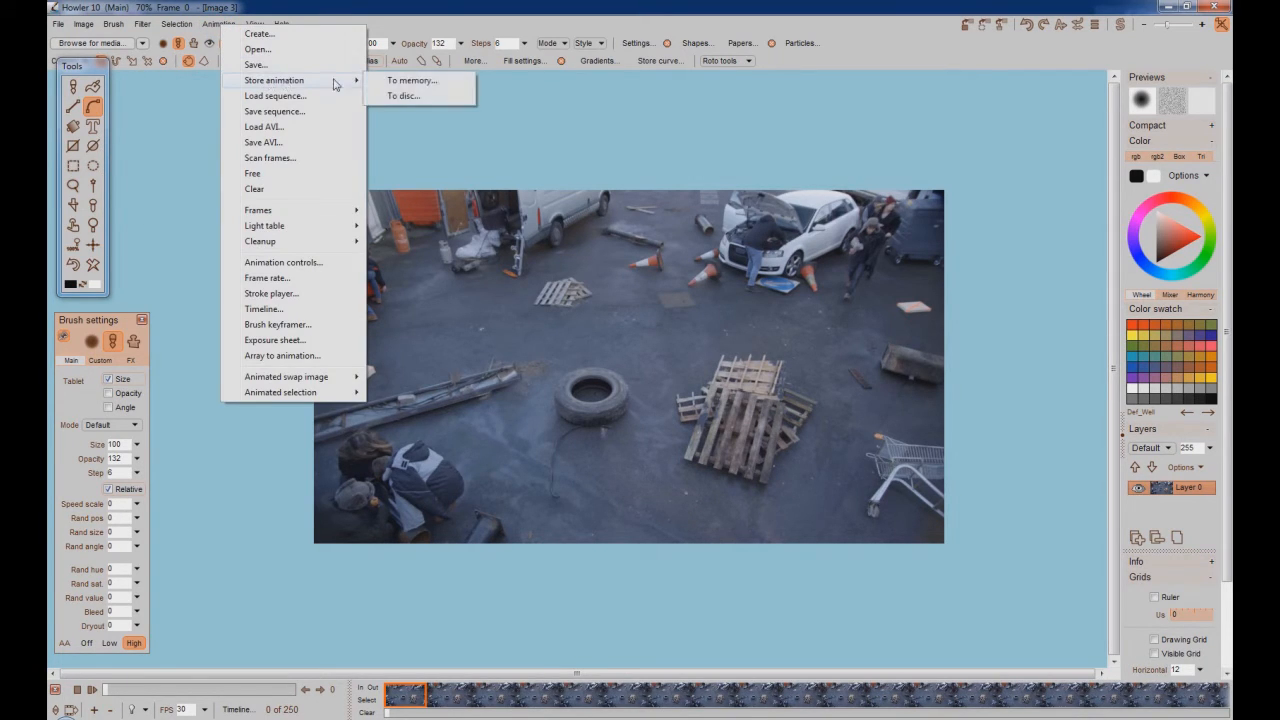
left_click(408, 82)
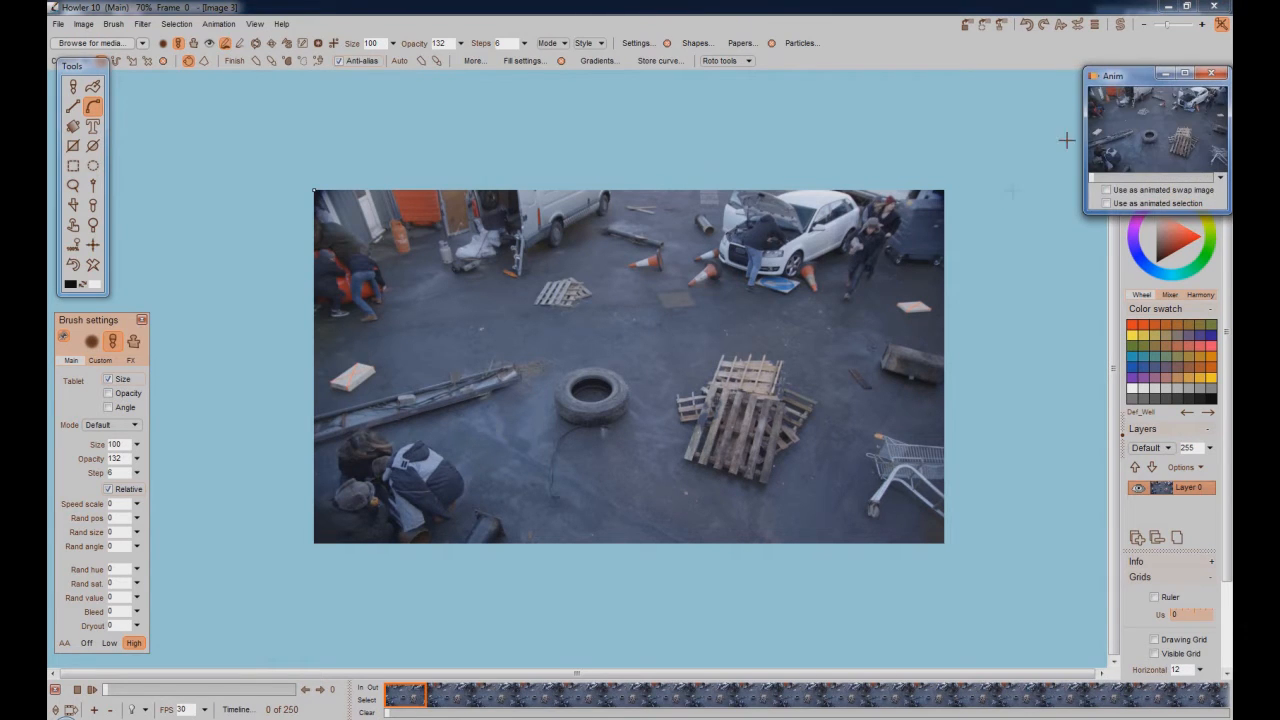
left_click_drag(1122, 86, 160, 112)
Step: Load the Middle AVI clip, frames 0 to 249, and scrub through it to follow the group's movement
left_click(220, 24)
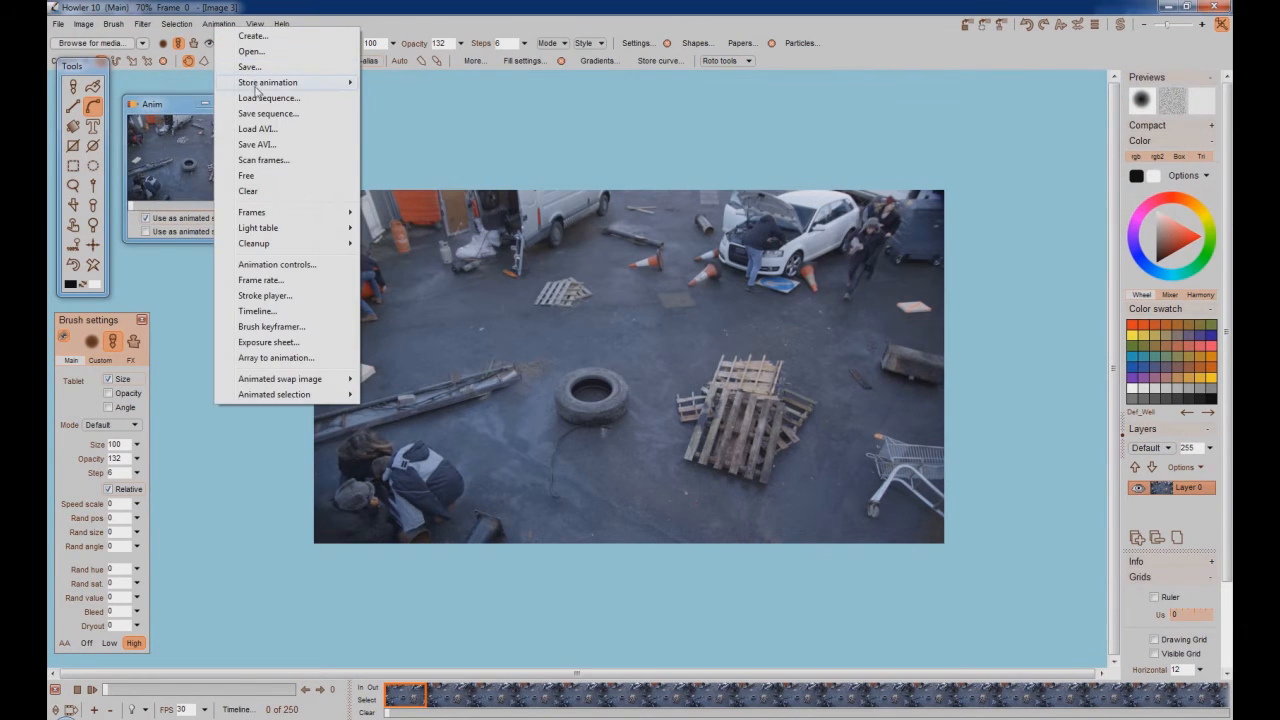
left_click(256, 129)
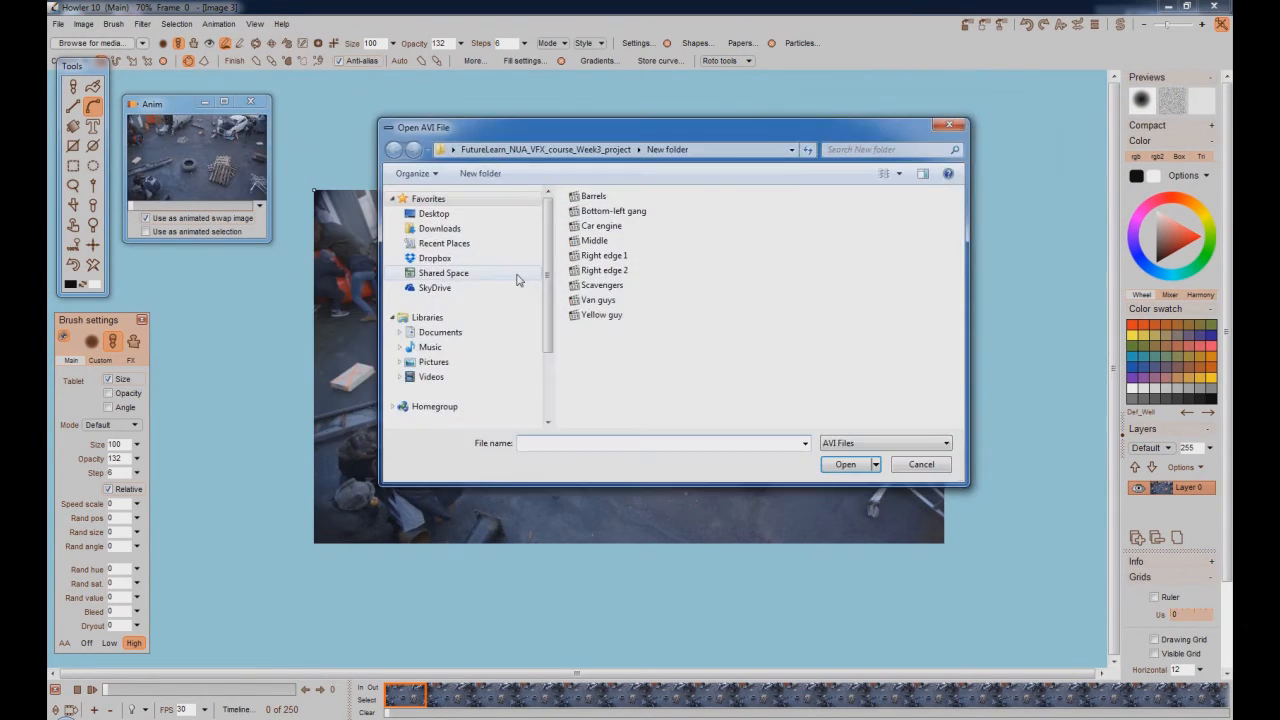
double_click(603, 245)
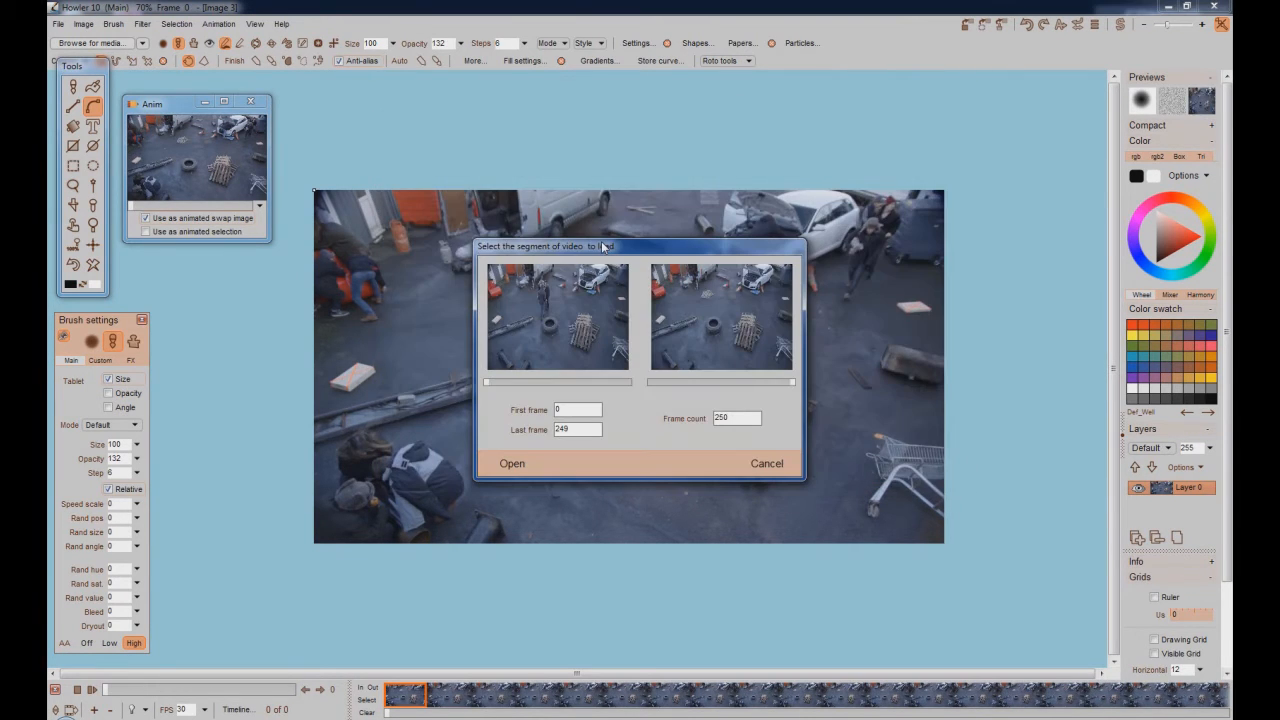
left_click(511, 464)
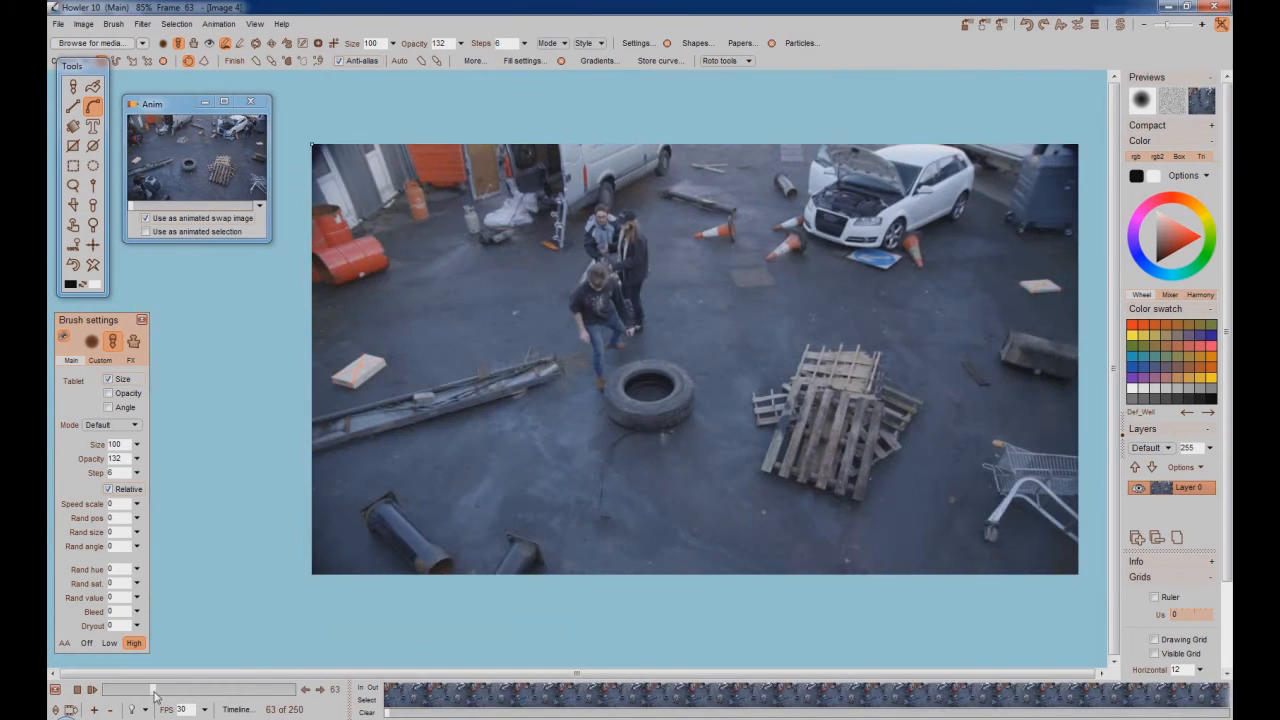
left_click(152, 689)
left_click_drag(166, 697, 178, 700)
mouse_move(195, 703)
left_mouse_down()
mouse_move(251, 713)
mouse_move(205, 714)
left_mouse_up()
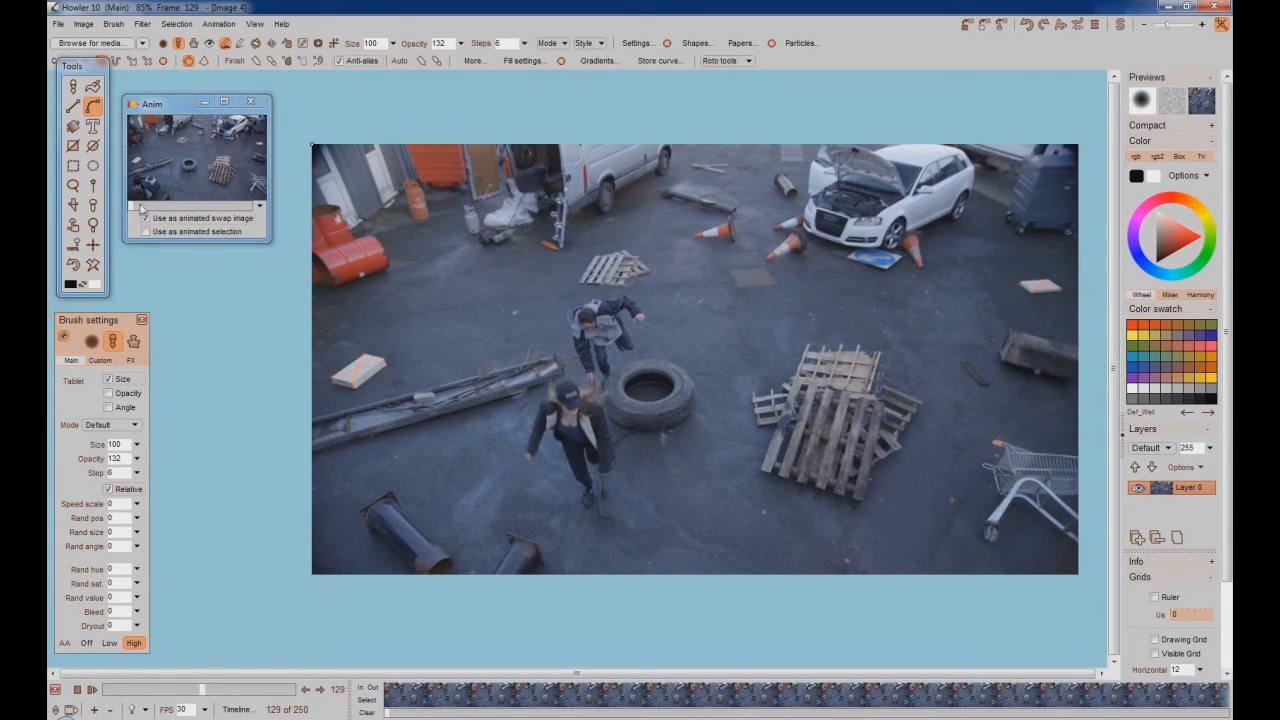
left_click(142, 207)
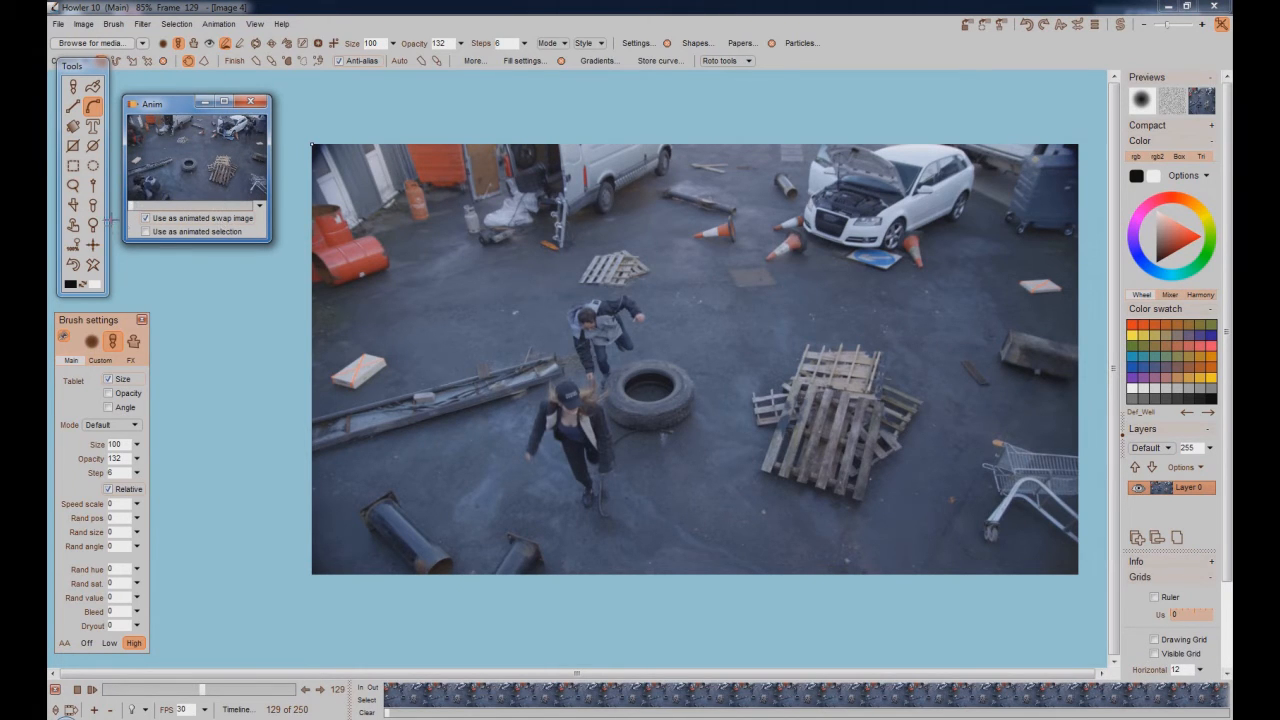
left_click_drag(201, 690, 198, 697)
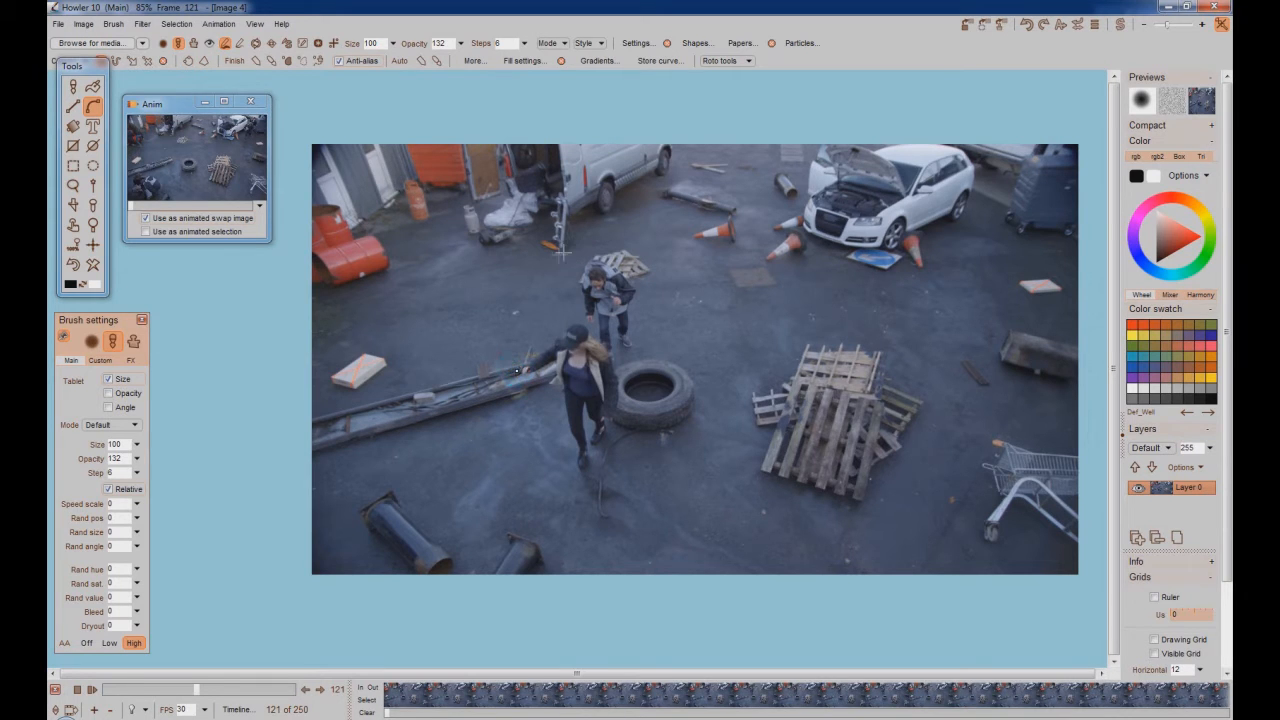
Step: Draw a closed curve around the walking group in the middle of the yard, extending past the frame's upper and lower edges
left_click(575, 244)
left_click(641, 226)
left_click(699, 86)
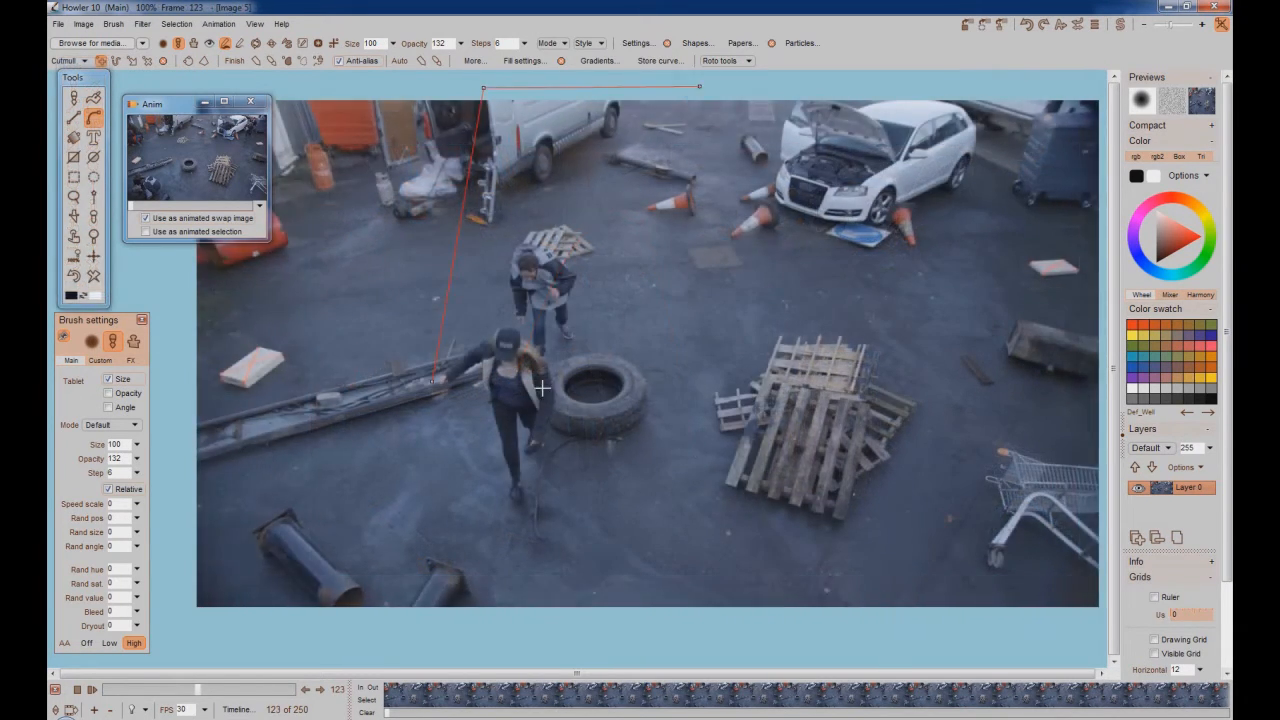
left_click(757, 641)
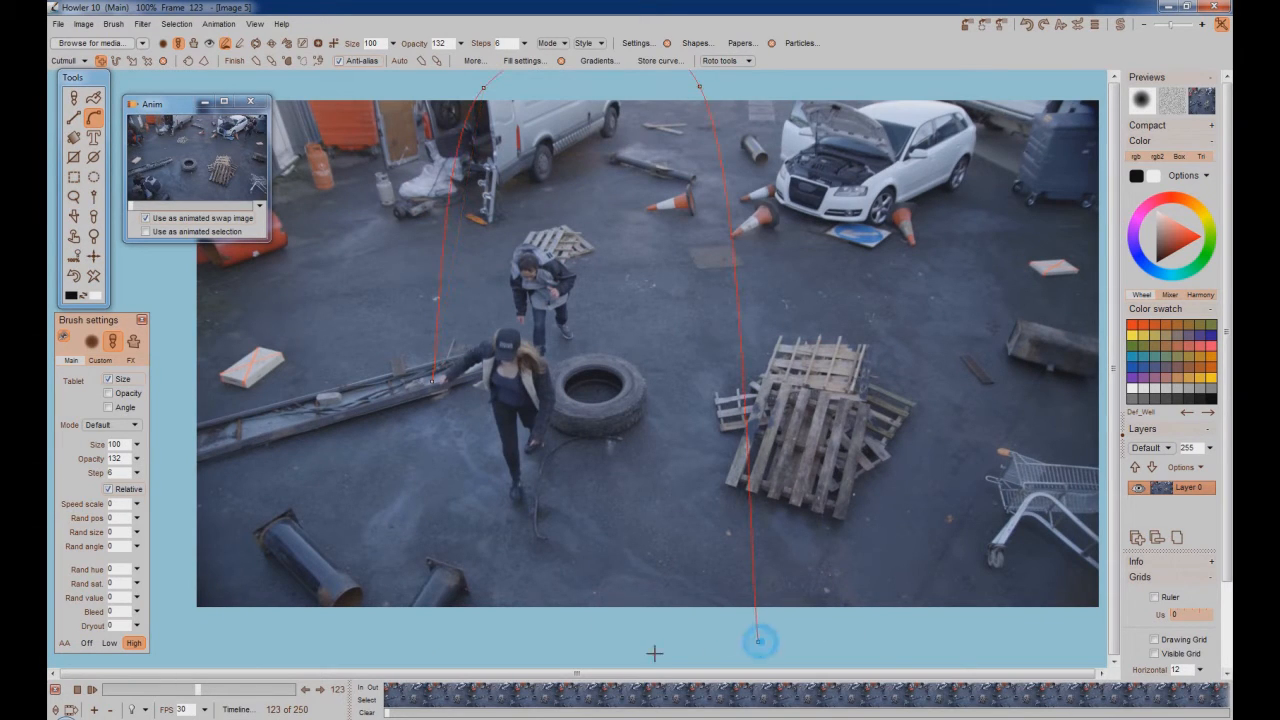
left_click(427, 641)
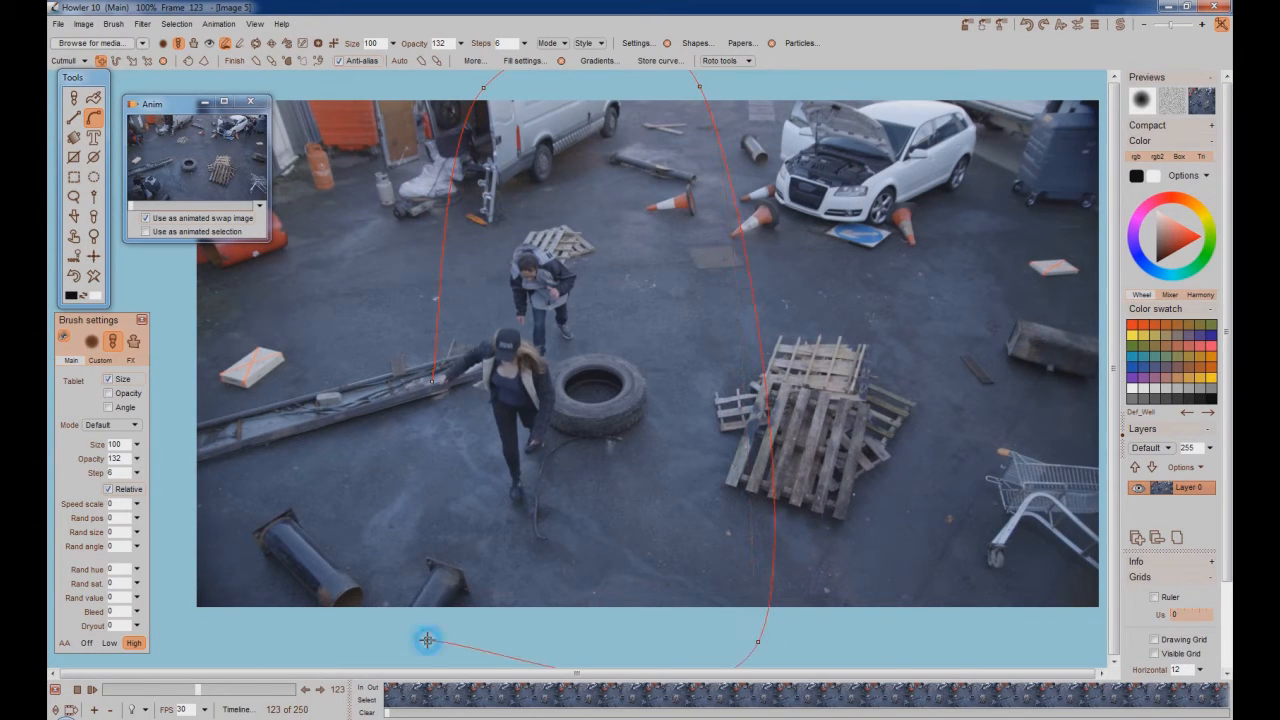
left_click(188, 62)
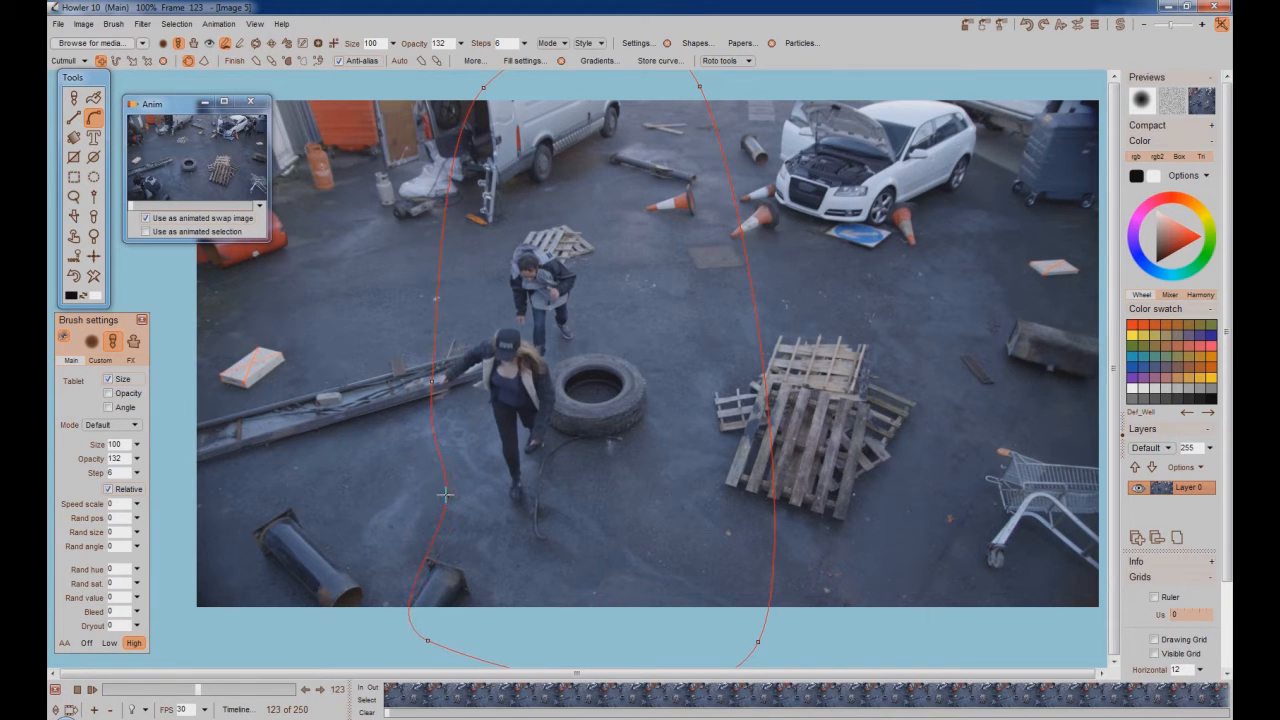
Step: Check the curve against the group at frame 78 and convert it into a selection, replacing any existing one
left_click_drag(199, 690, 166, 713)
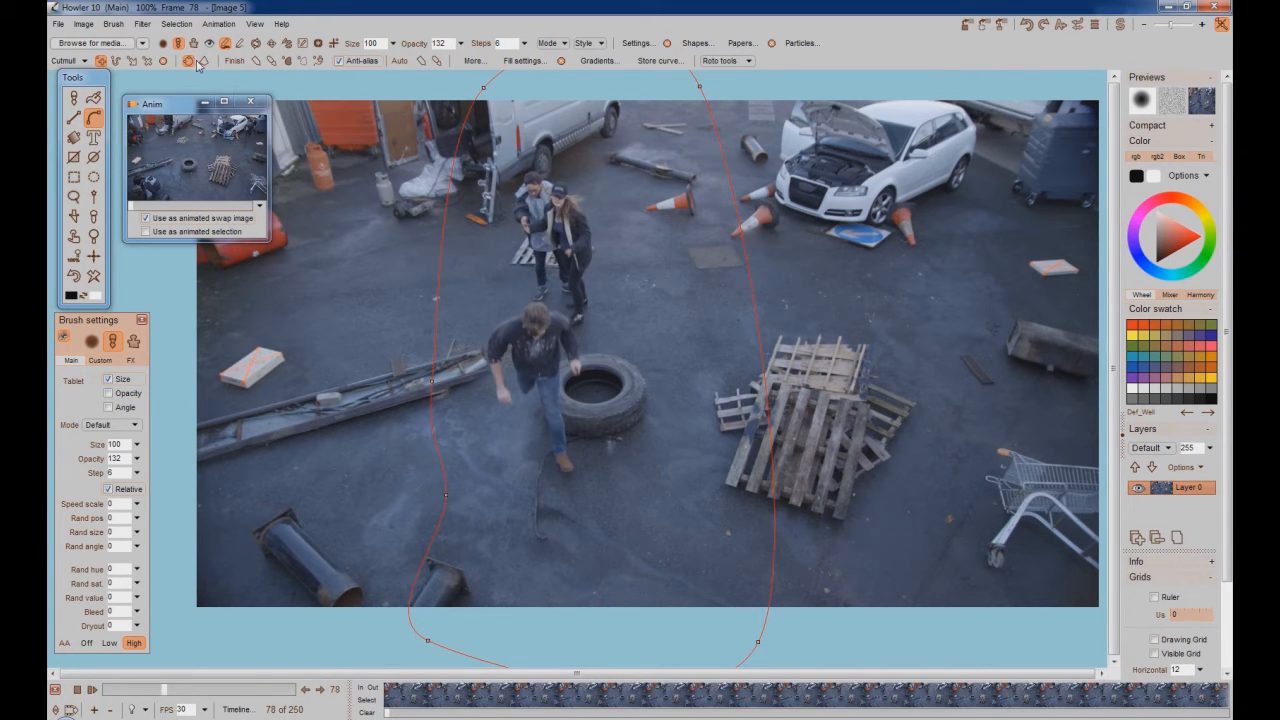
left_click(304, 61)
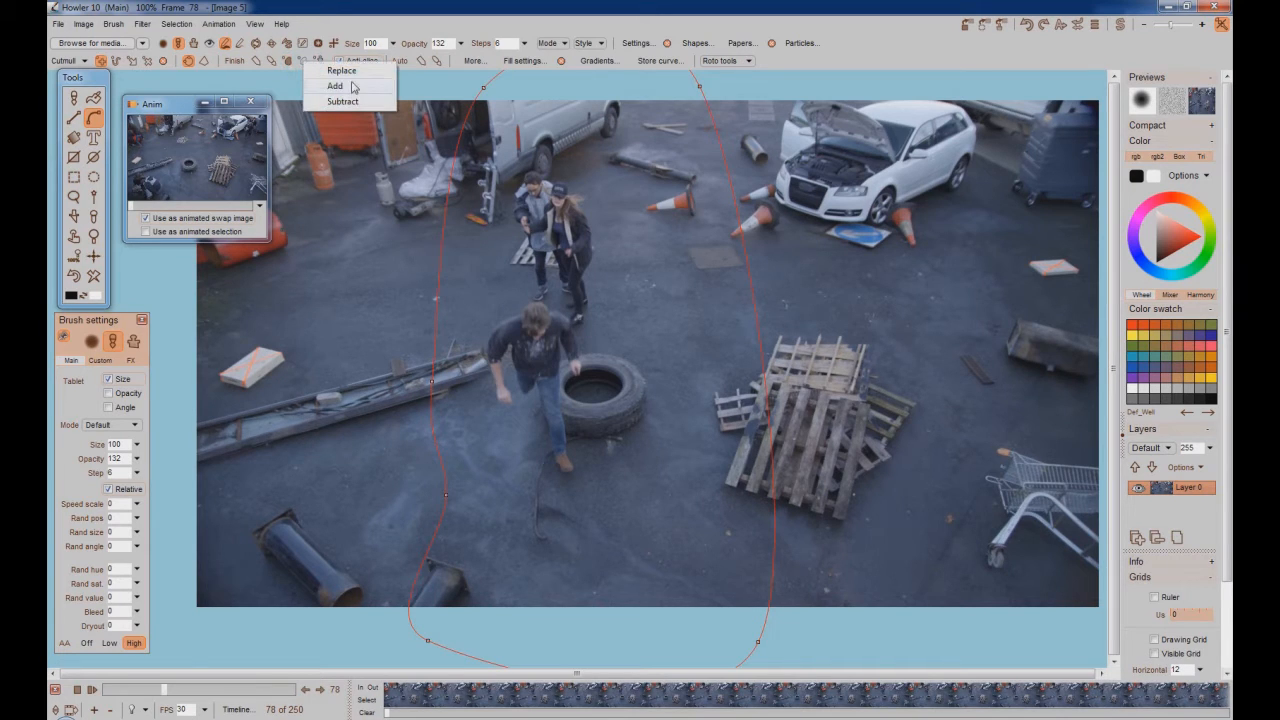
left_click(341, 71)
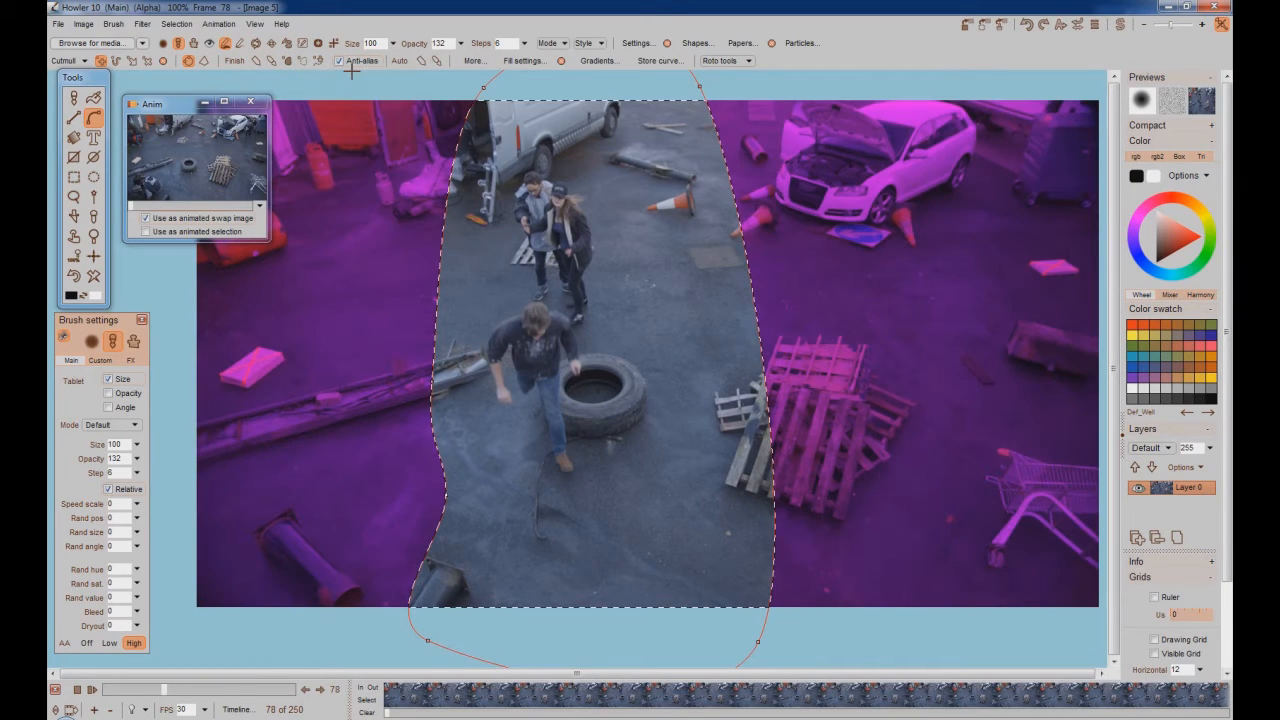
Step: Soften the edges of the middle group selection with a low-level Gaussian blur using the Approximate algorithm
left_click(175, 23)
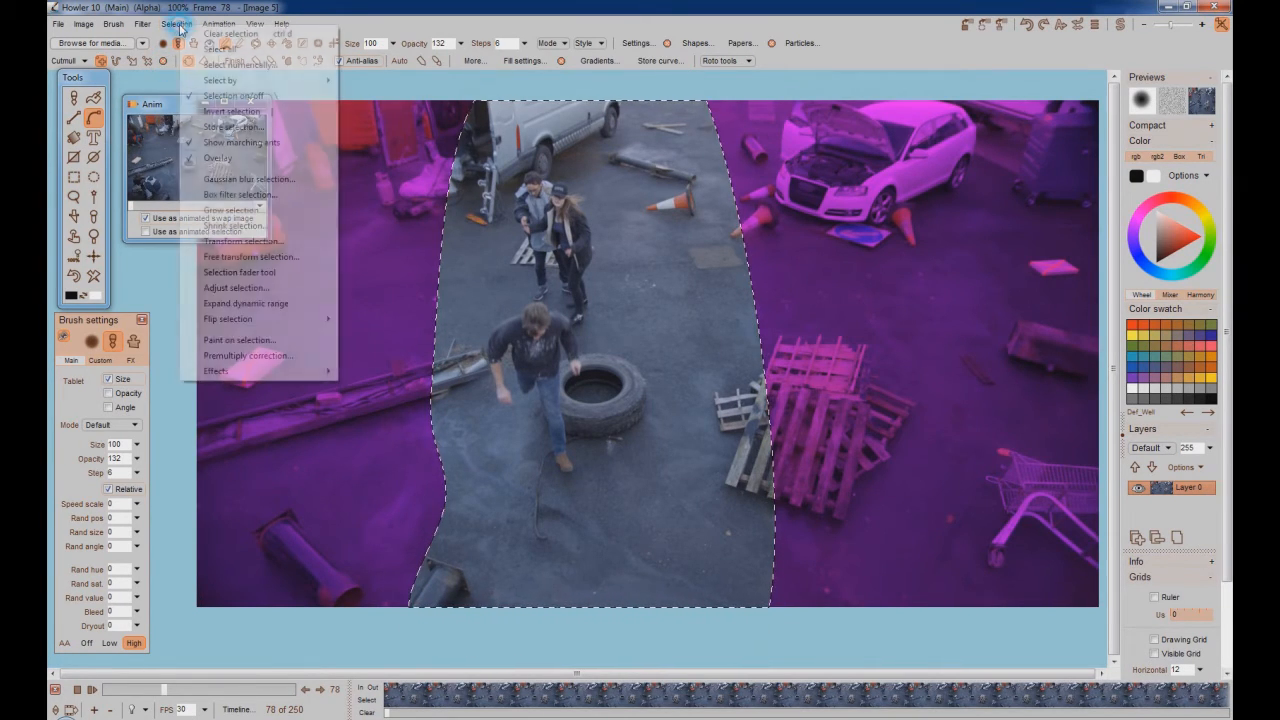
left_click(246, 179)
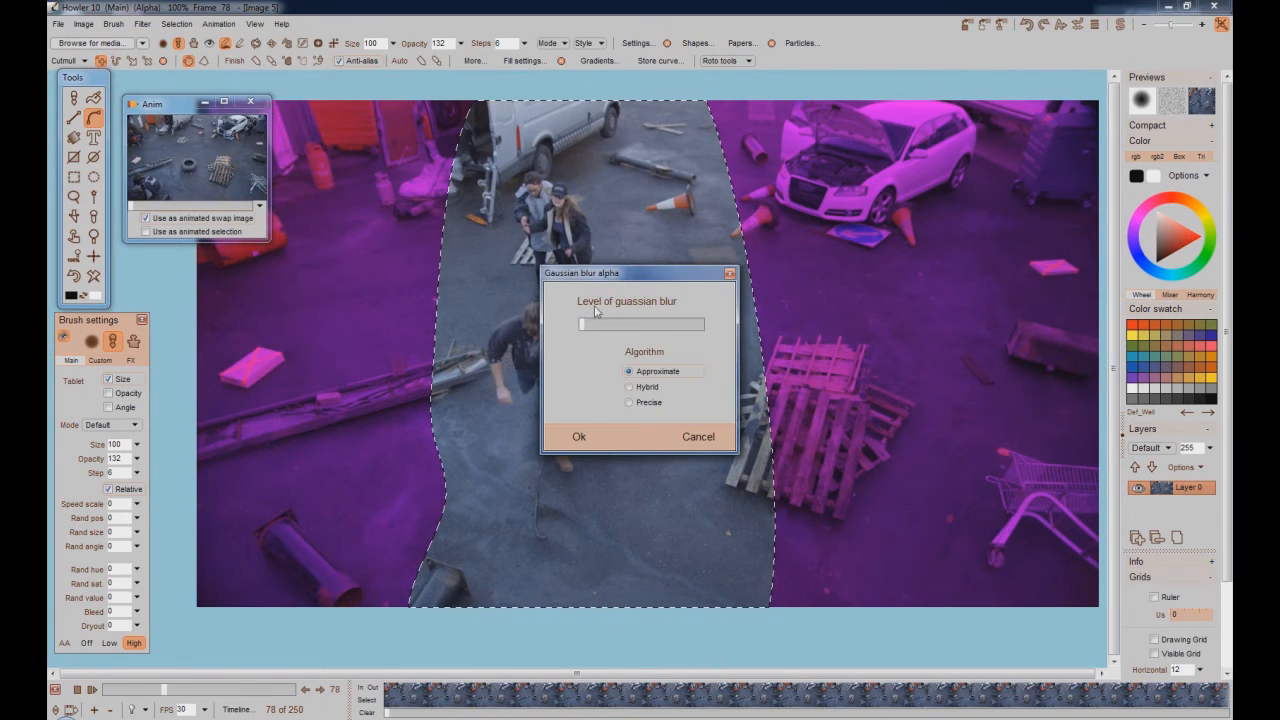
left_click_drag(583, 323, 597, 329)
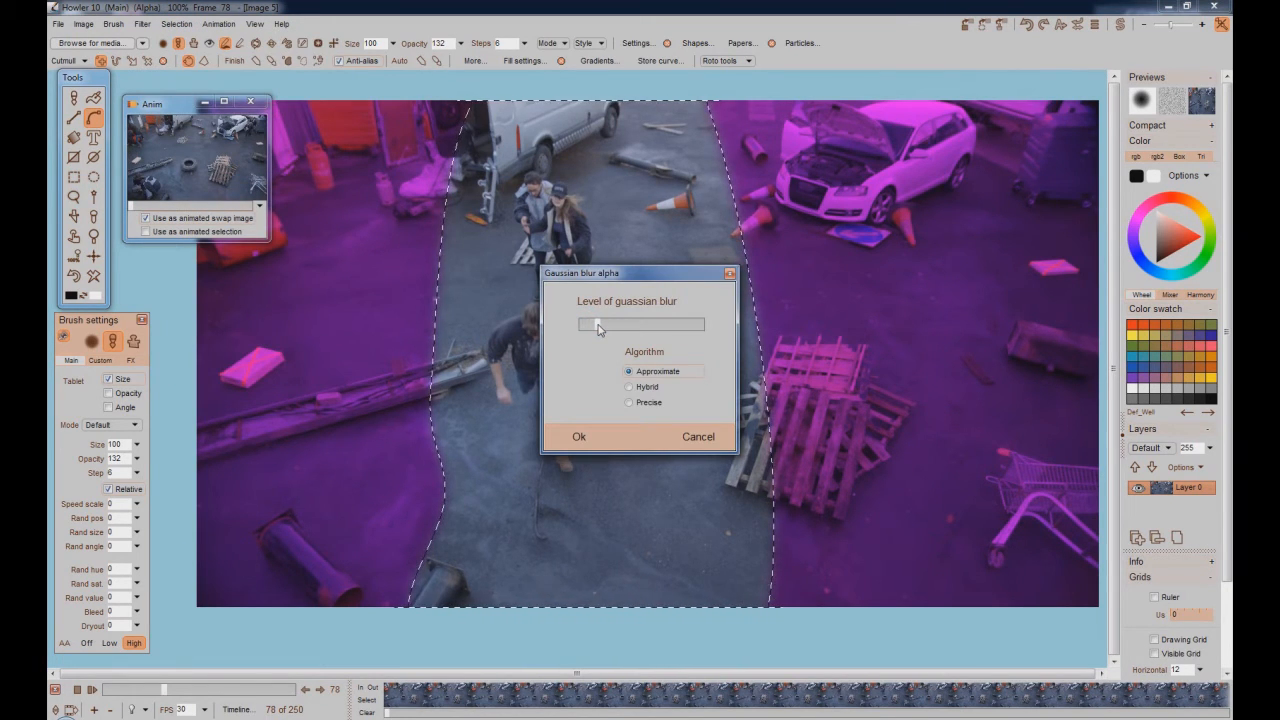
left_click(580, 437)
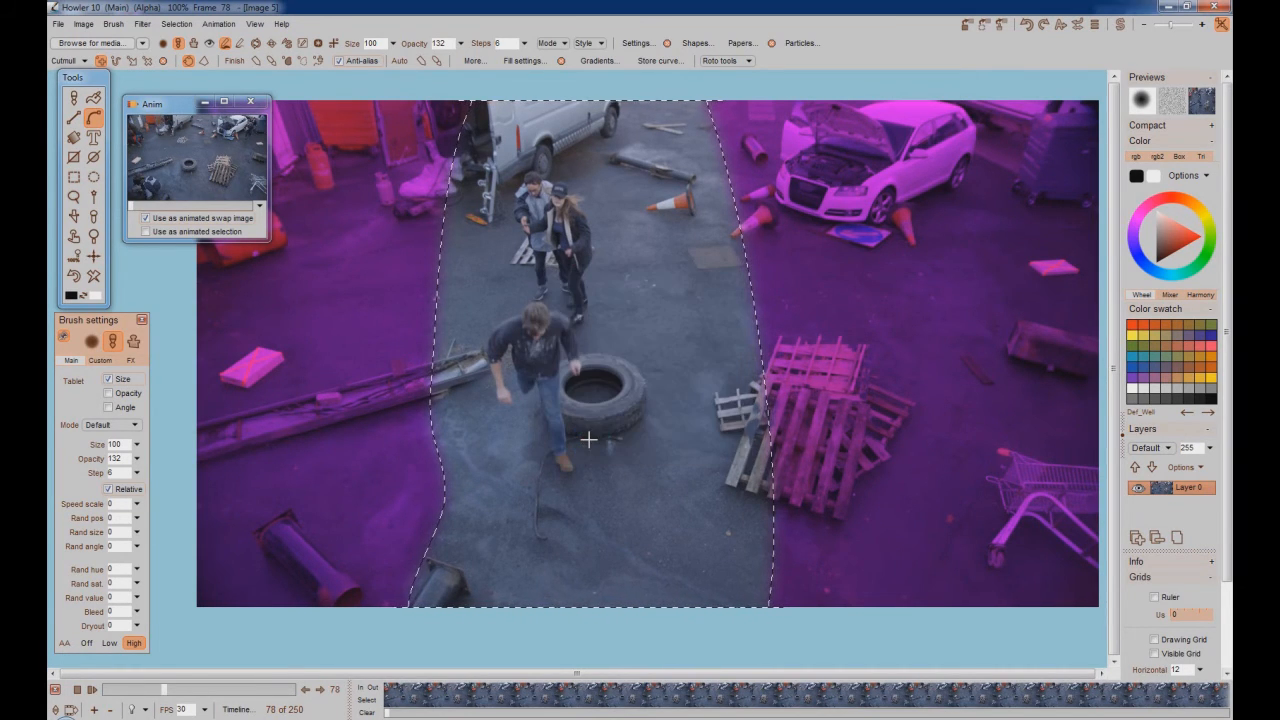
Step: Invert the selection and mix in the swap image at 255 across the whole animation
left_click(177, 24)
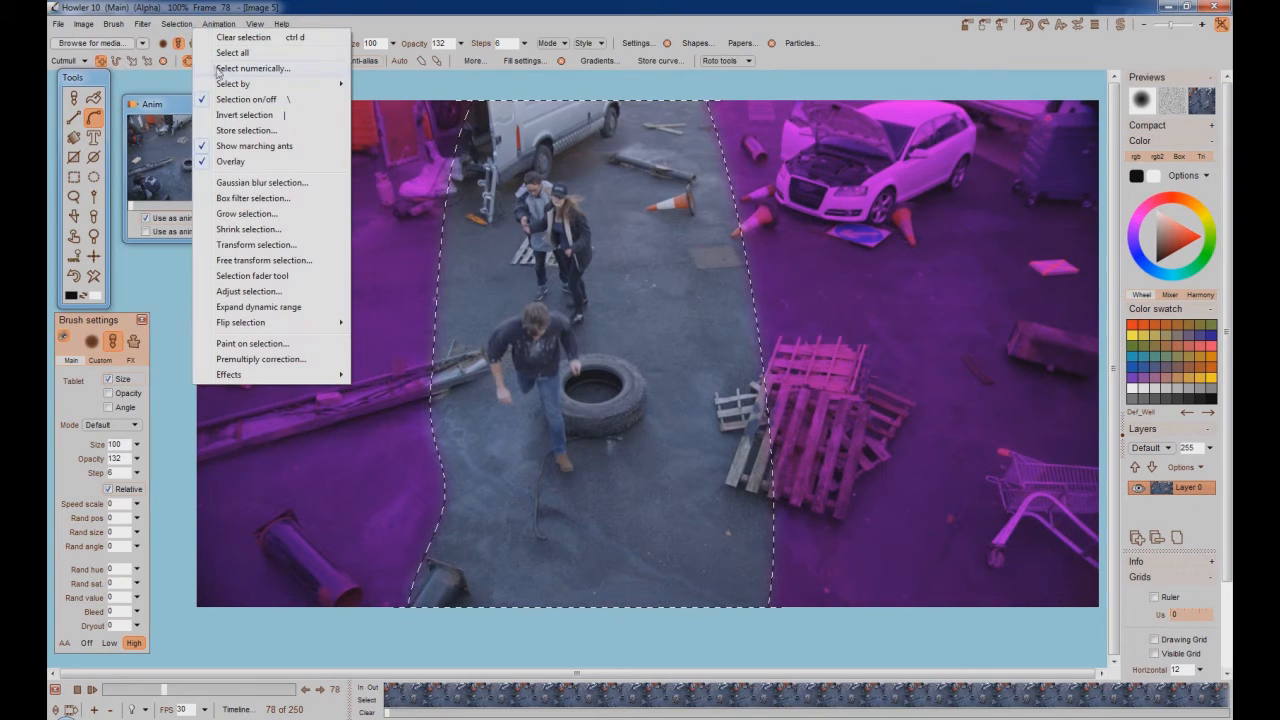
left_click(237, 112)
left_click(142, 24)
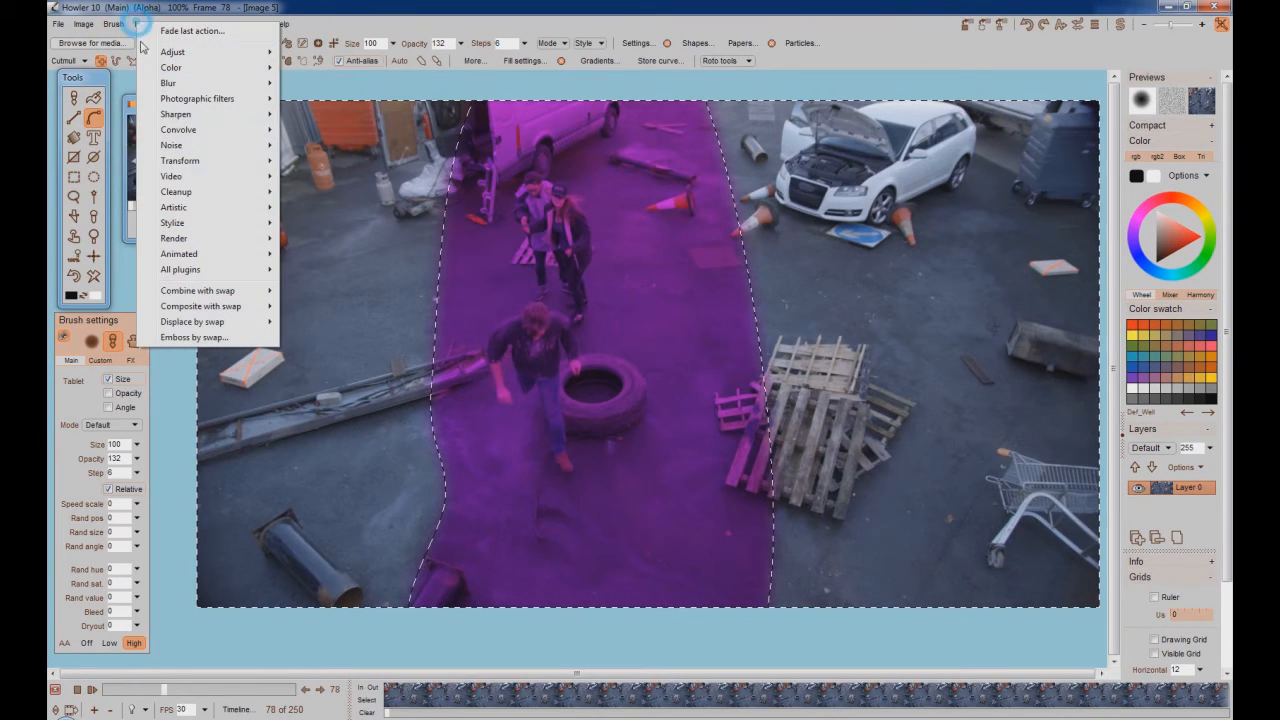
mouse_move(199, 294)
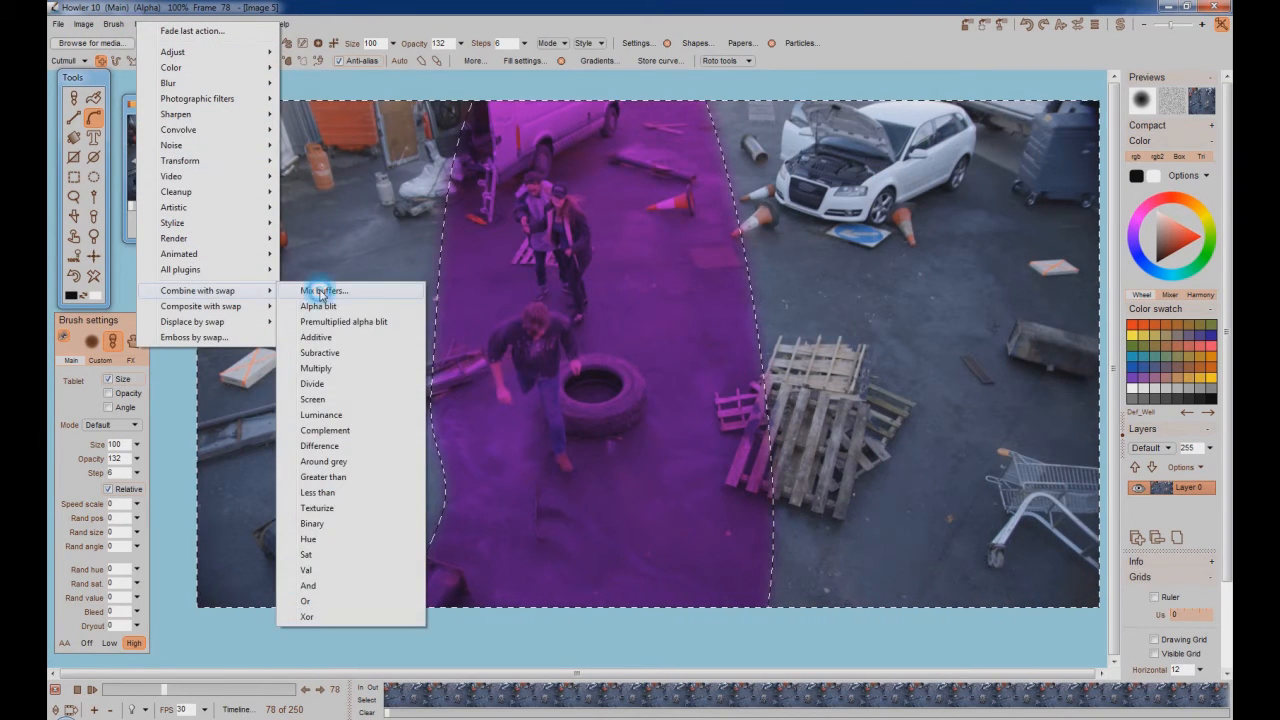
left_click(320, 289)
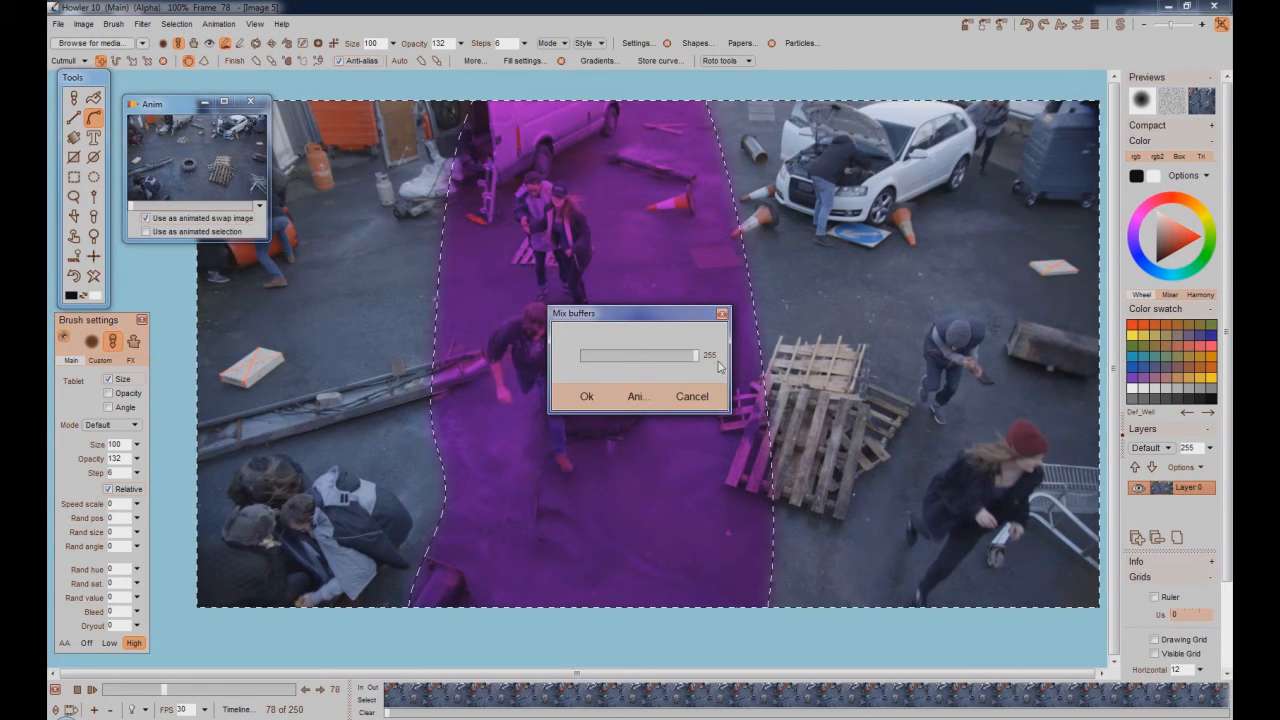
left_click(634, 397)
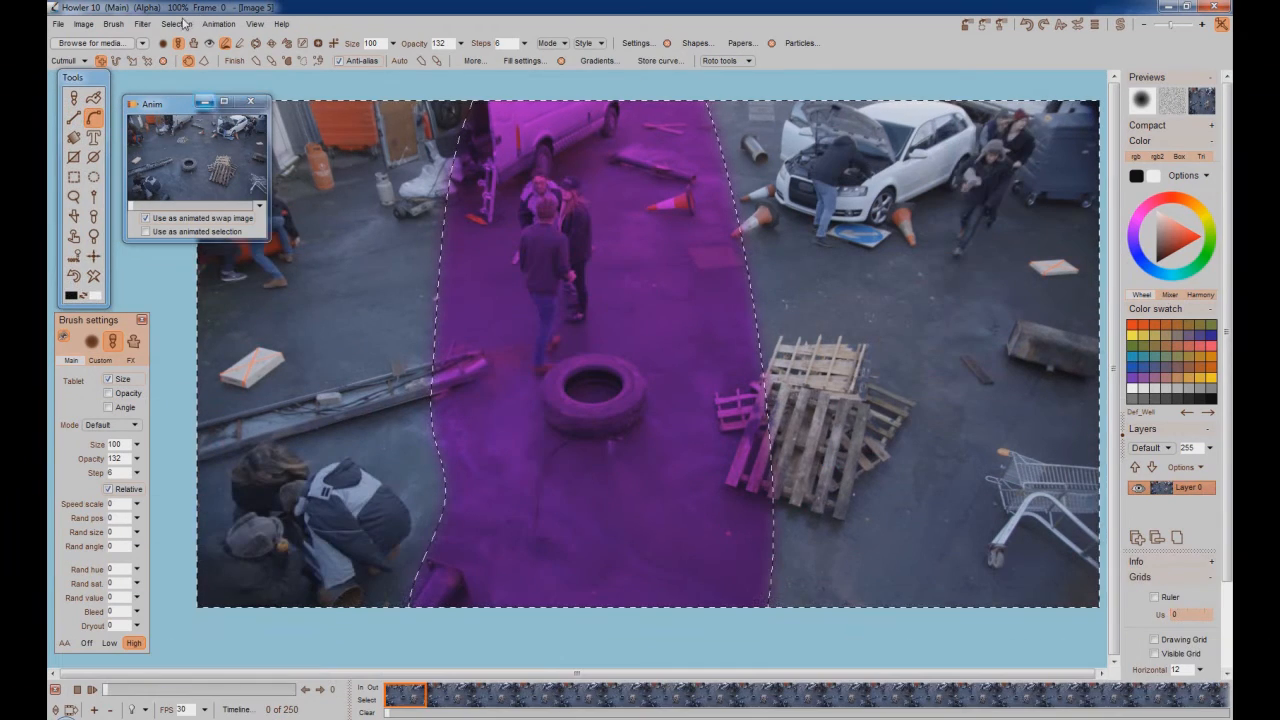
Step: Clear the selection and play back the composite with the middle group, stopping the playback after checking it
left_click(176, 23)
left_click(210, 29)
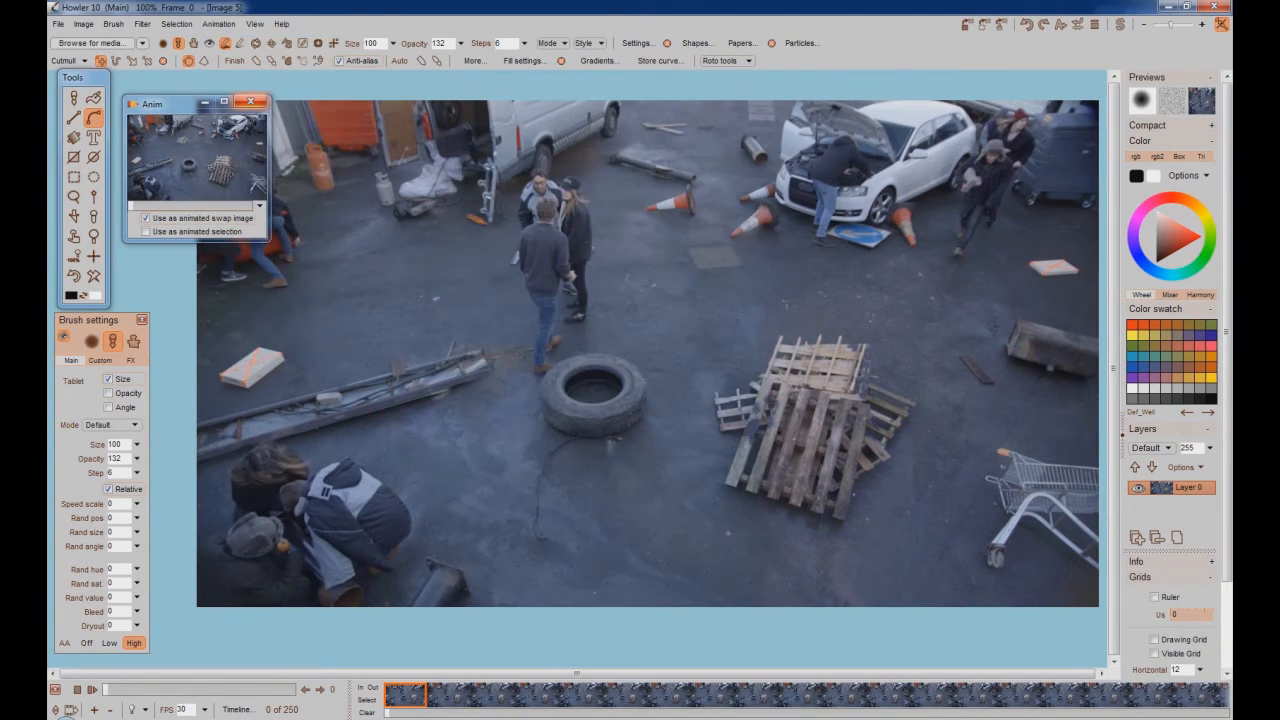
left_click(91, 689)
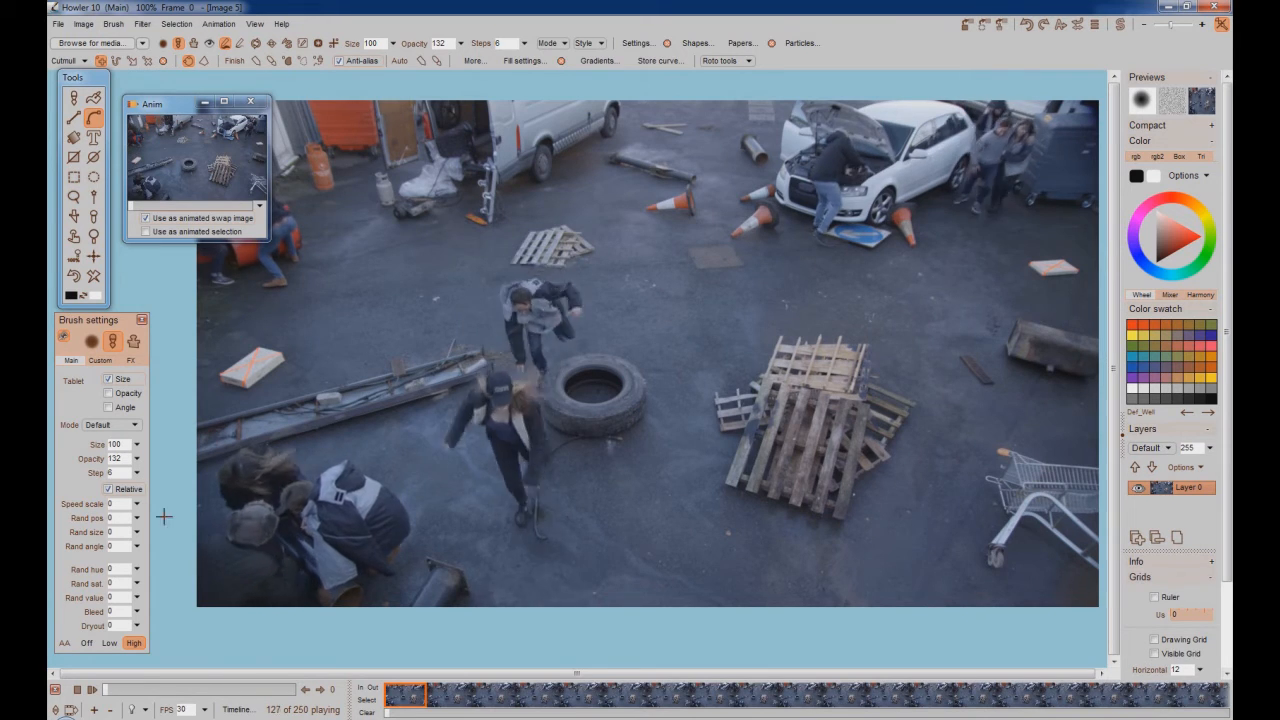
key("space")
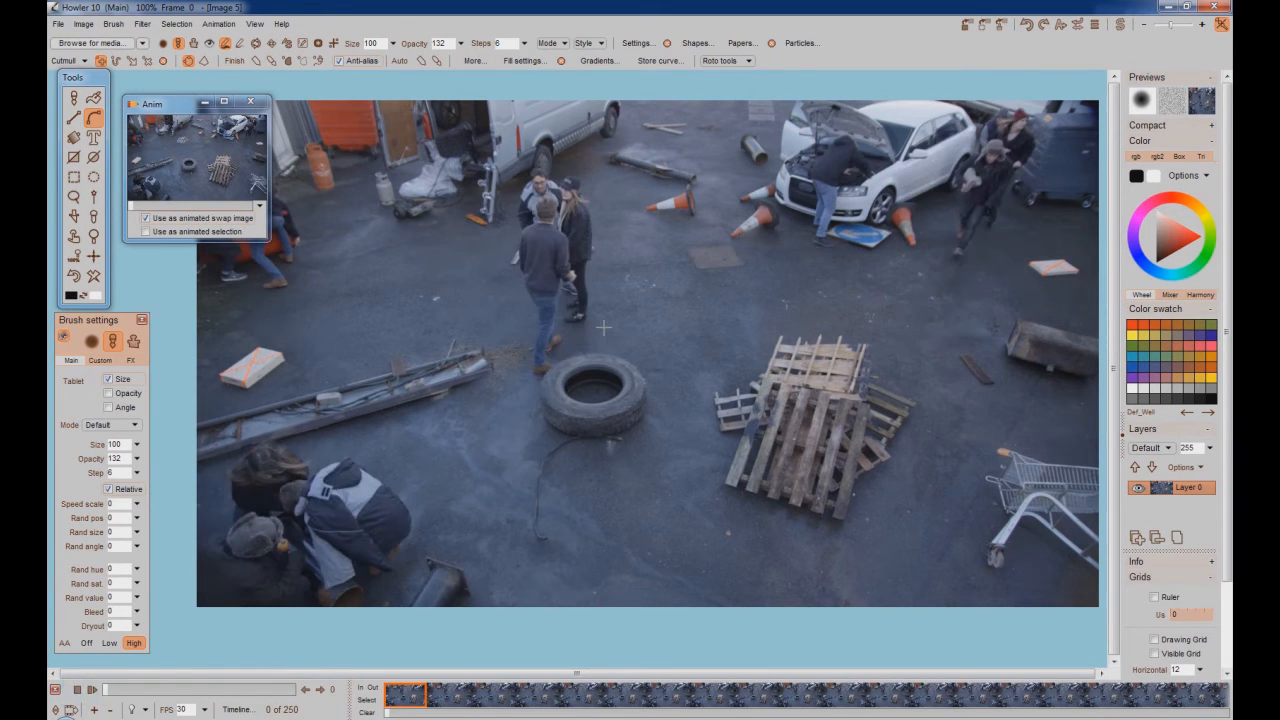
Step: Save the composite with the middle group as an animation file
left_click(218, 24)
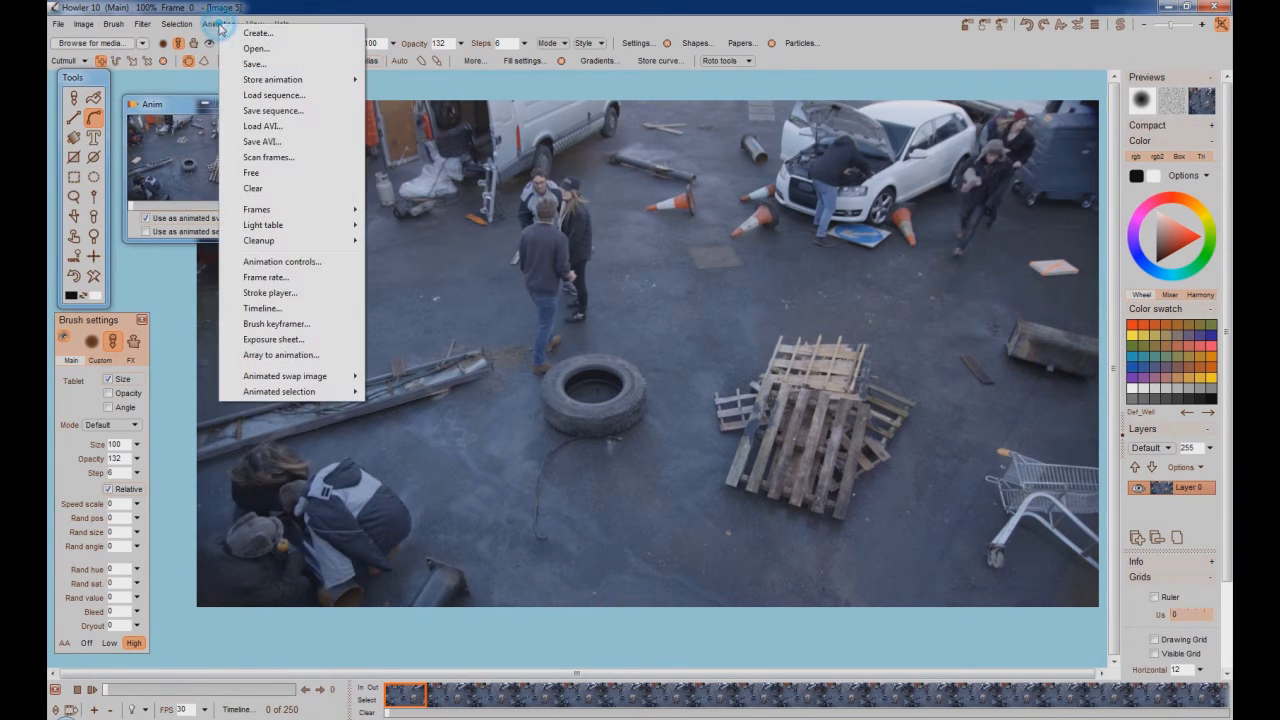
left_click(252, 64)
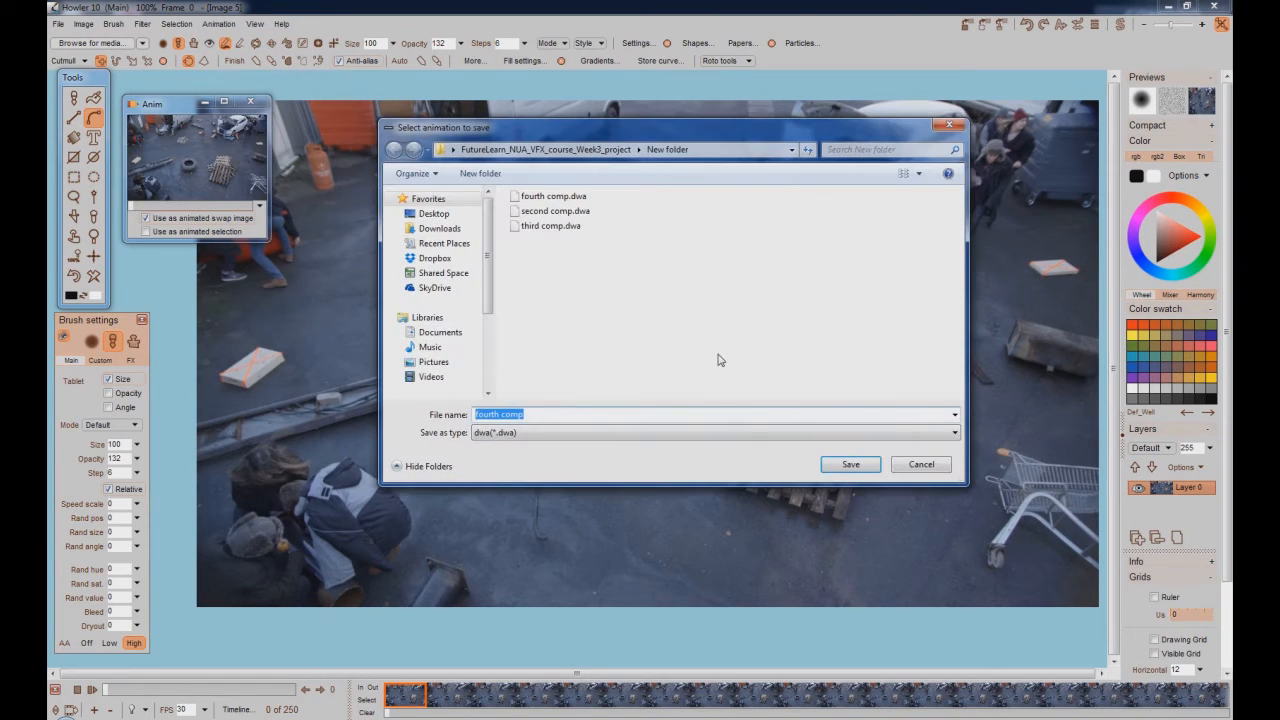
left_click(494, 414)
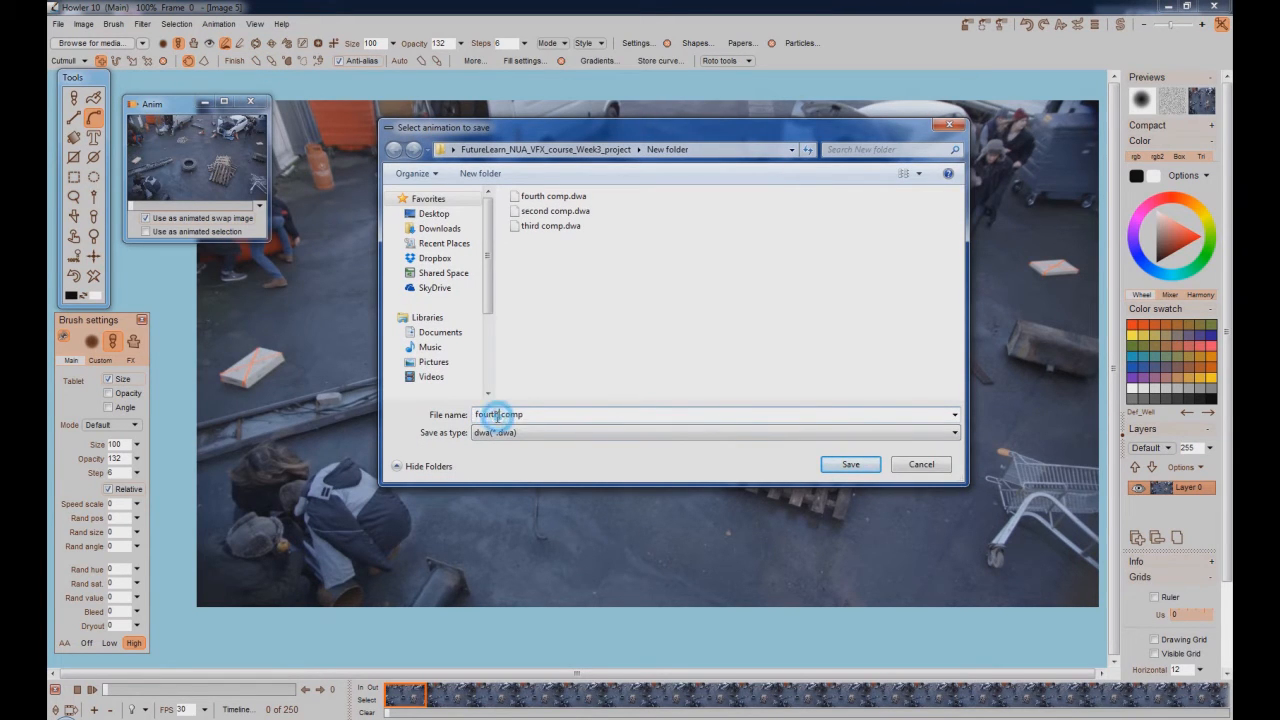
left_click(498, 413)
key("Return")
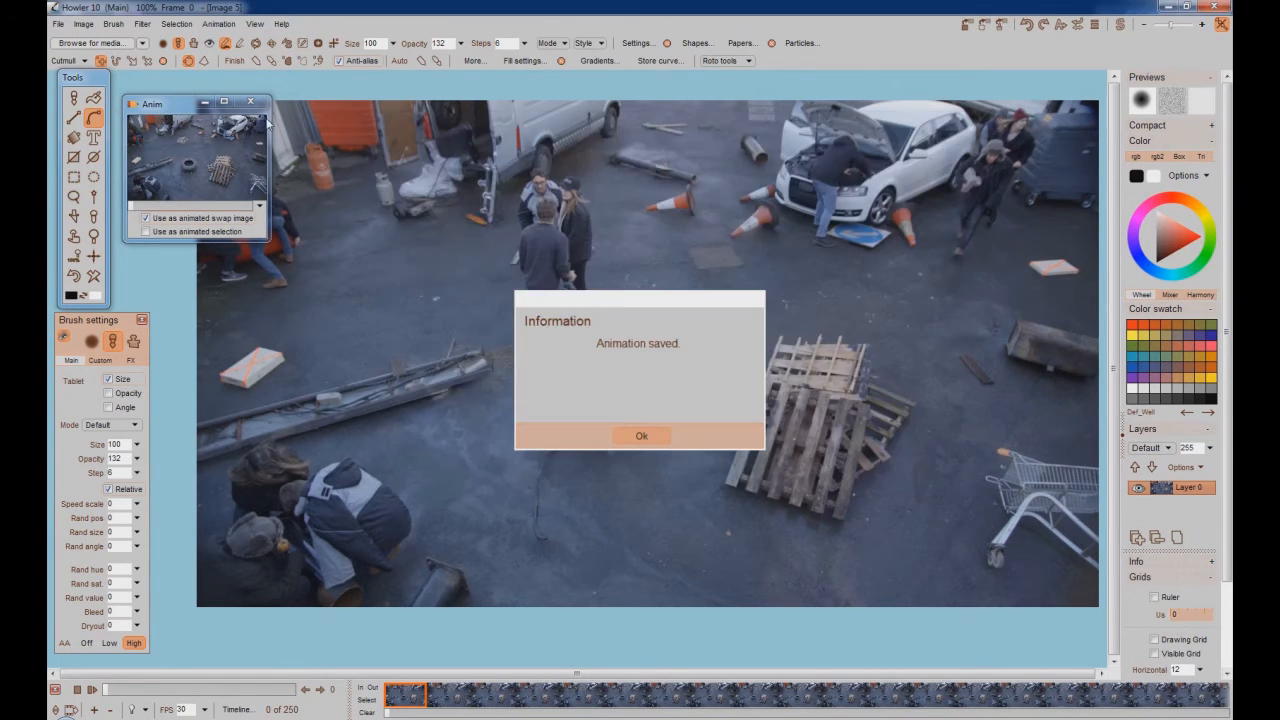
Step: Discard the old stored animation and store the composite with the middle group to memory
left_click(251, 102)
left_click(216, 24)
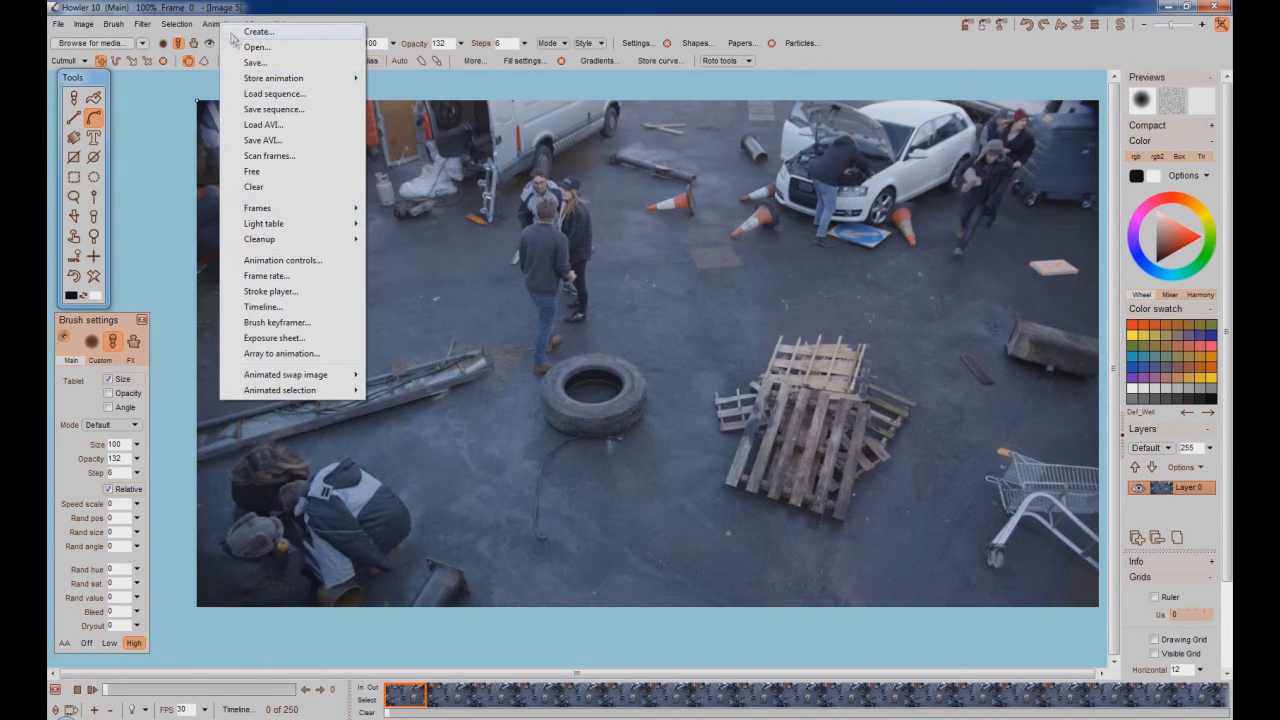
mouse_move(266, 80)
left_click(425, 77)
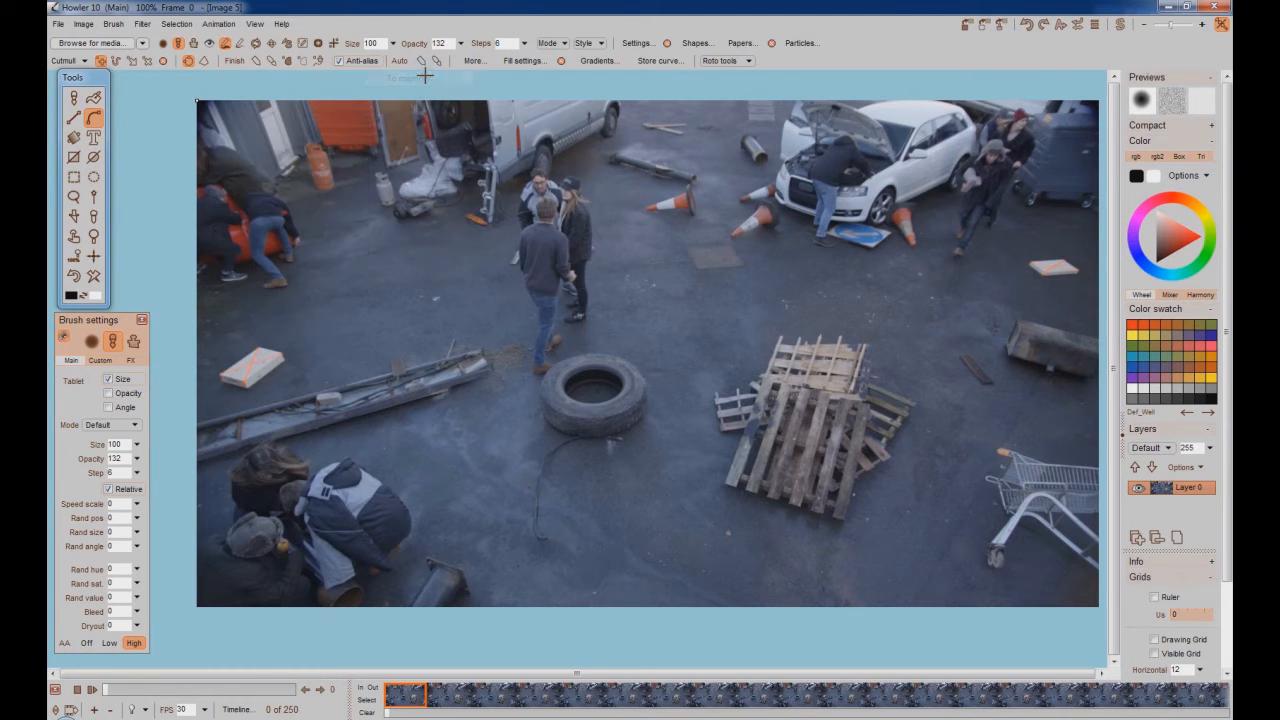
Step: Load the next 250-frame clip, showing three people by the metal beam, and scrub through it to check their movement
left_click(518, 465)
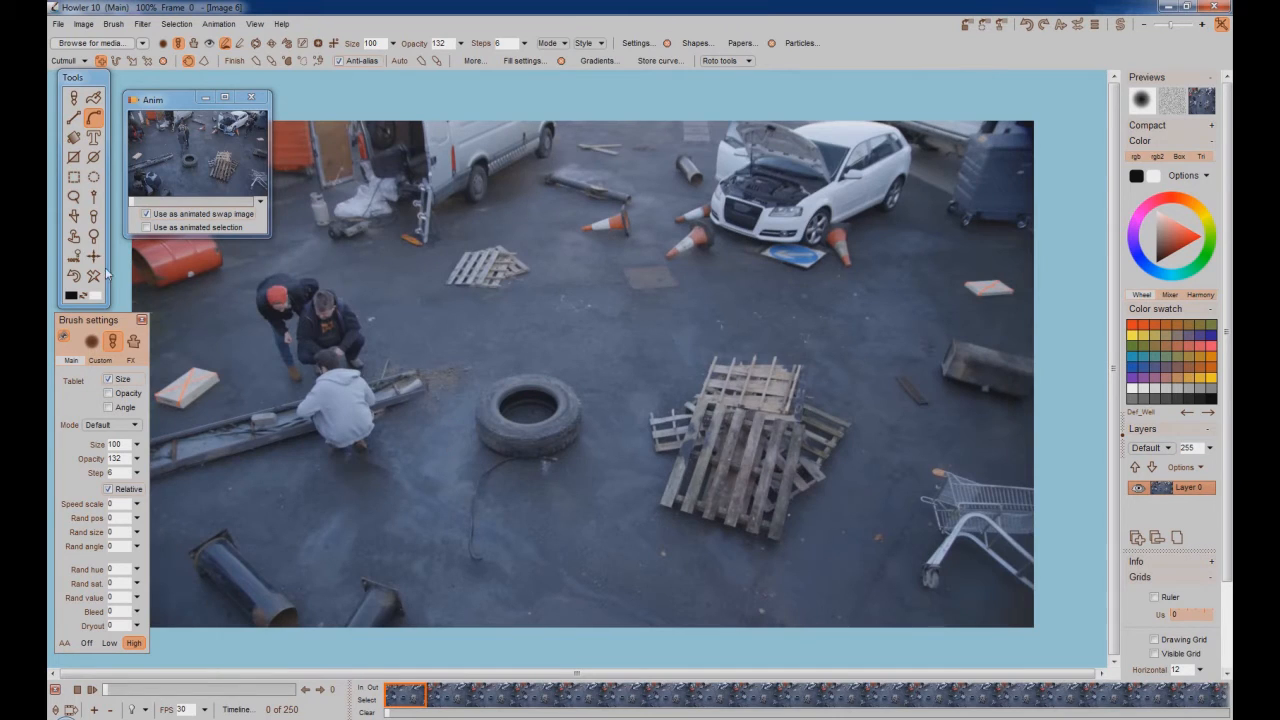
scroll(654, 366, "down", 2)
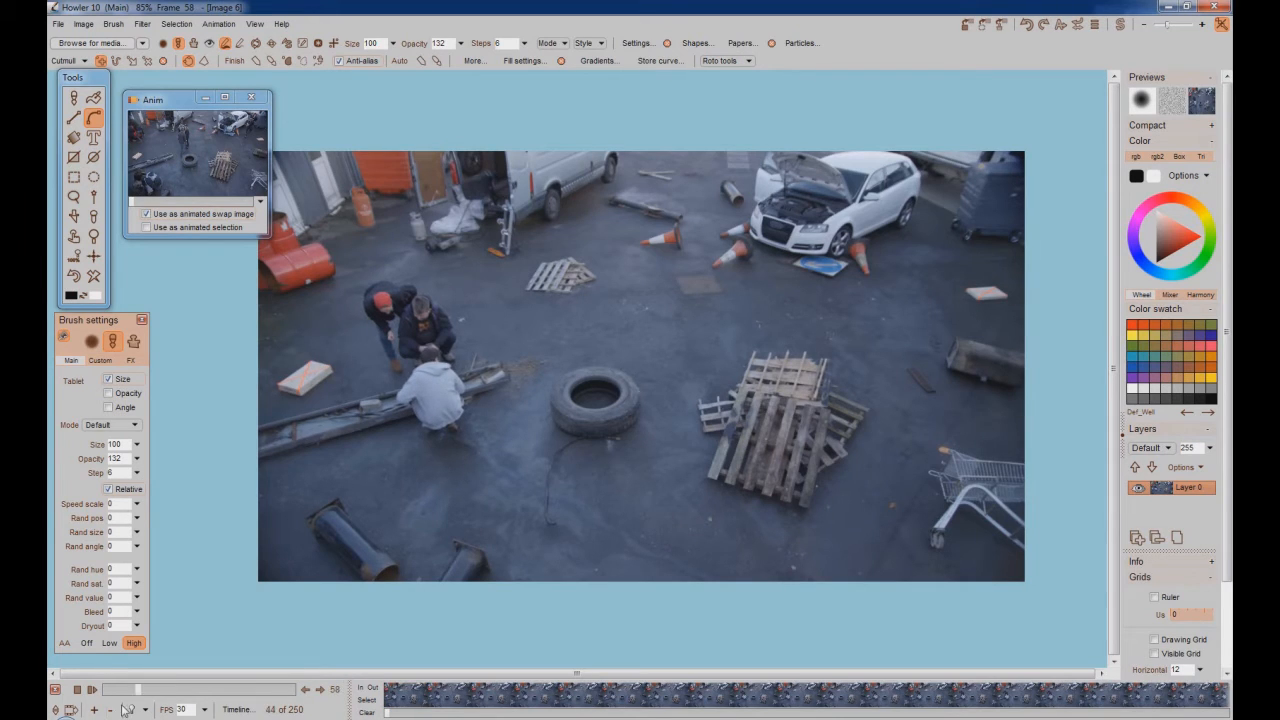
Step: Make an elliptical selection around the three people by the beam and free-transform it with a slight tilt to fit them
left_click(93, 176)
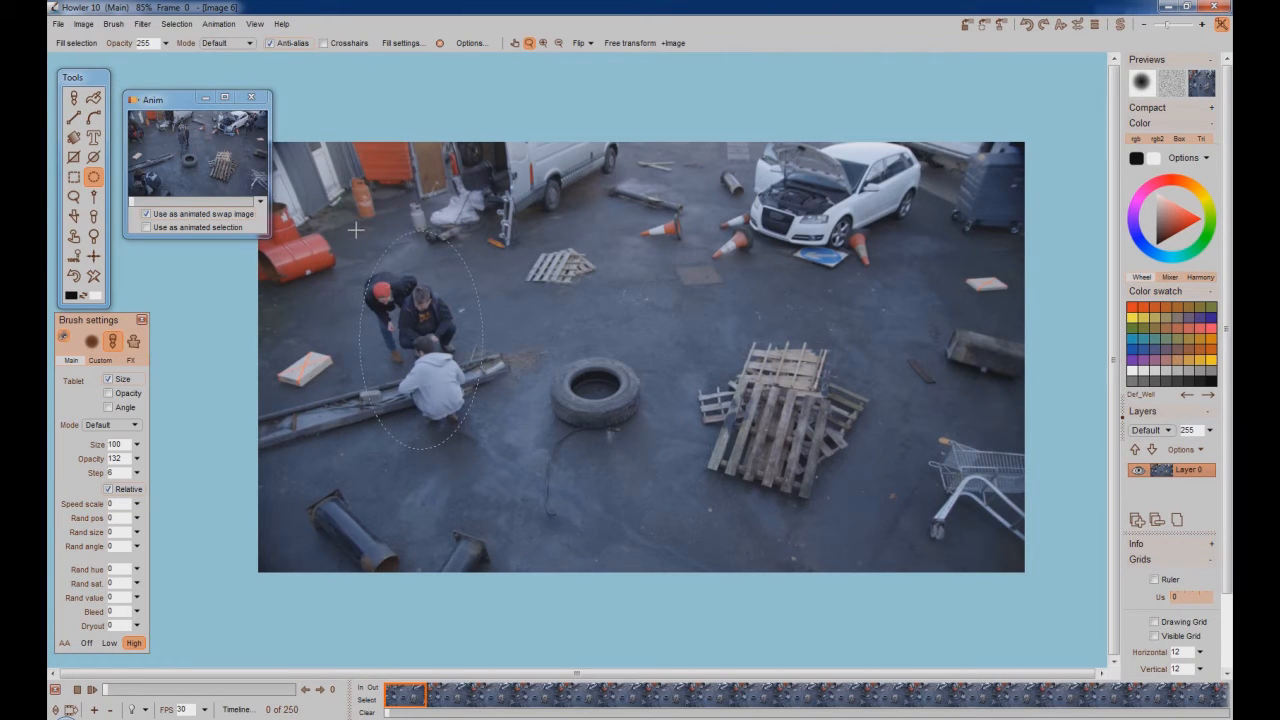
left_click_drag(352, 229, 352, 229)
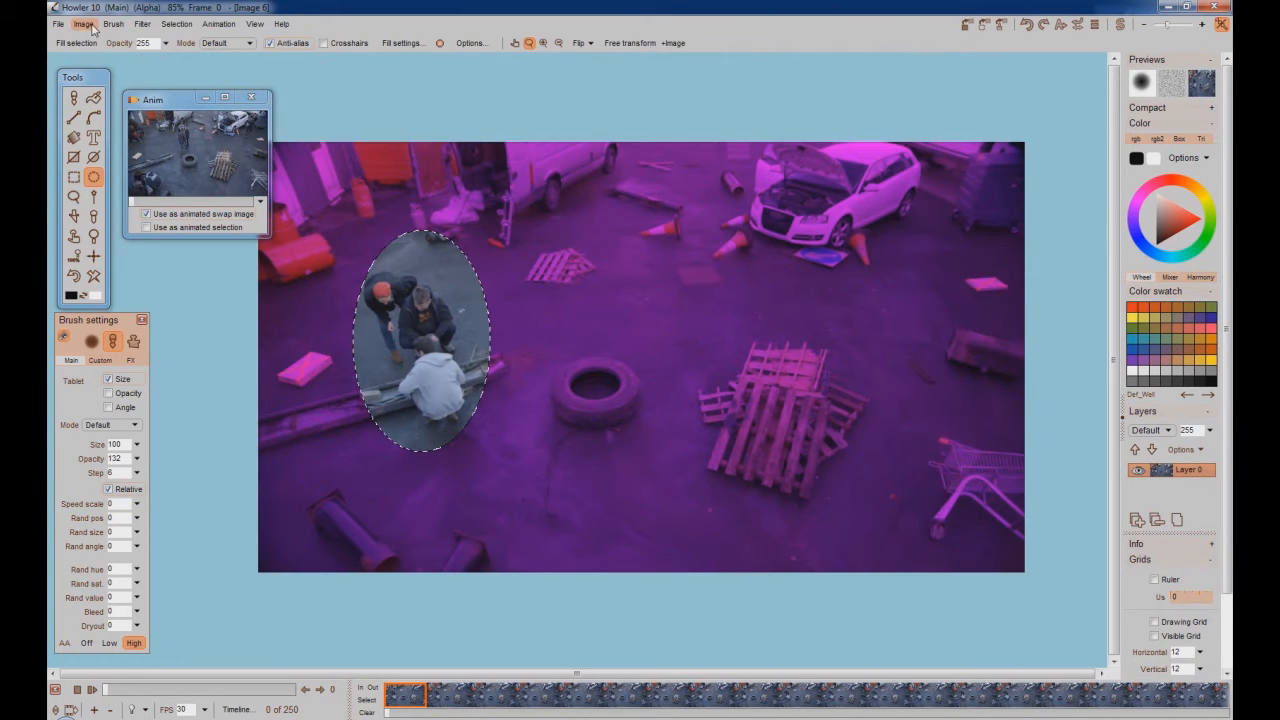
left_click(638, 44)
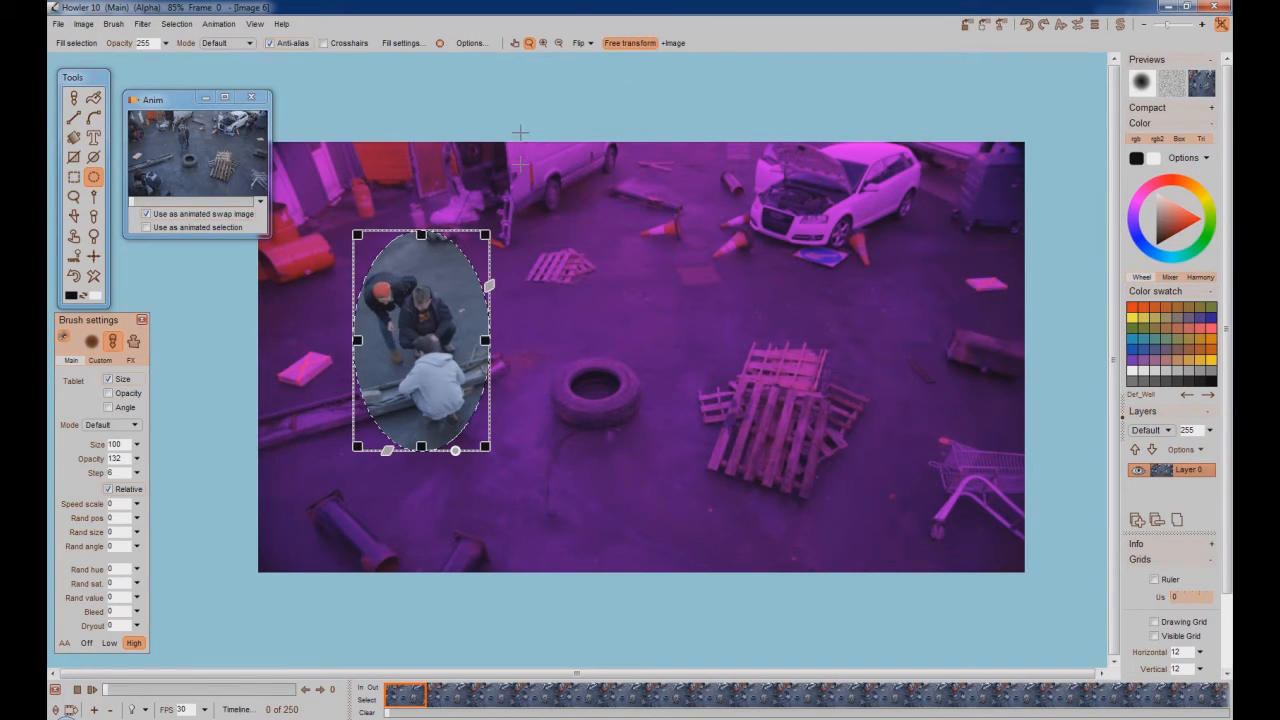
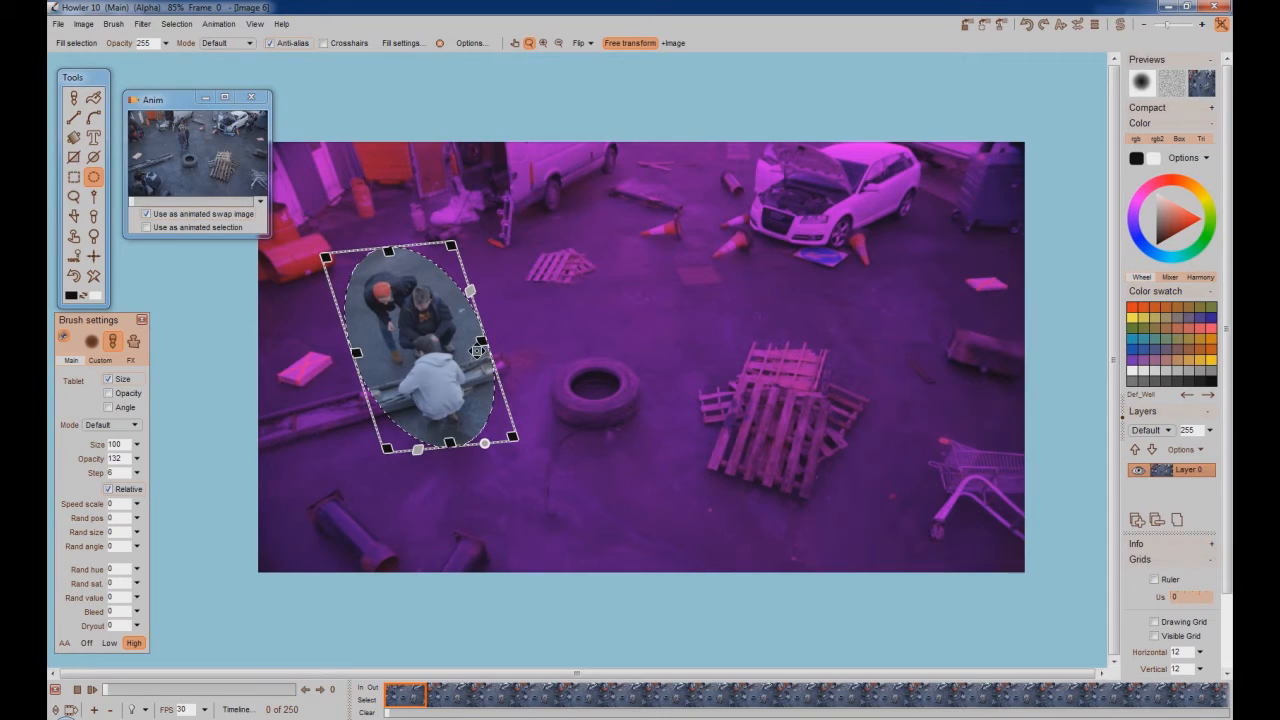
right_click(571, 322)
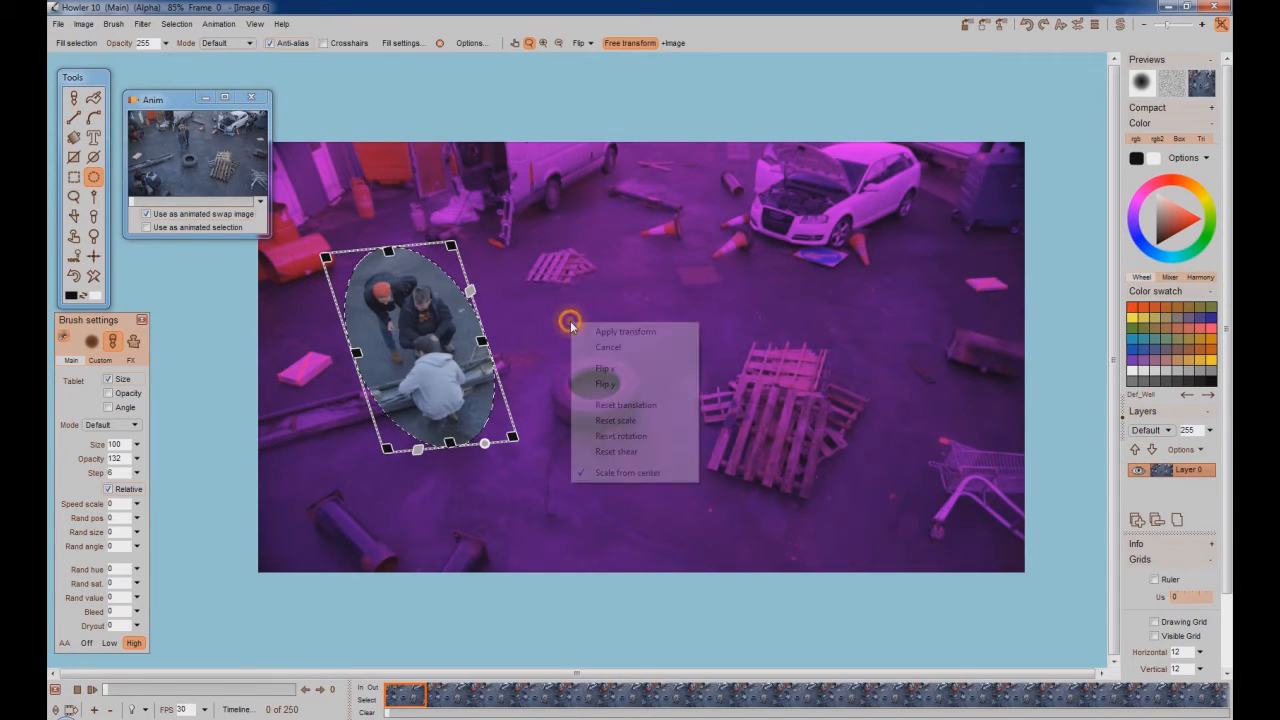
left_click(616, 332)
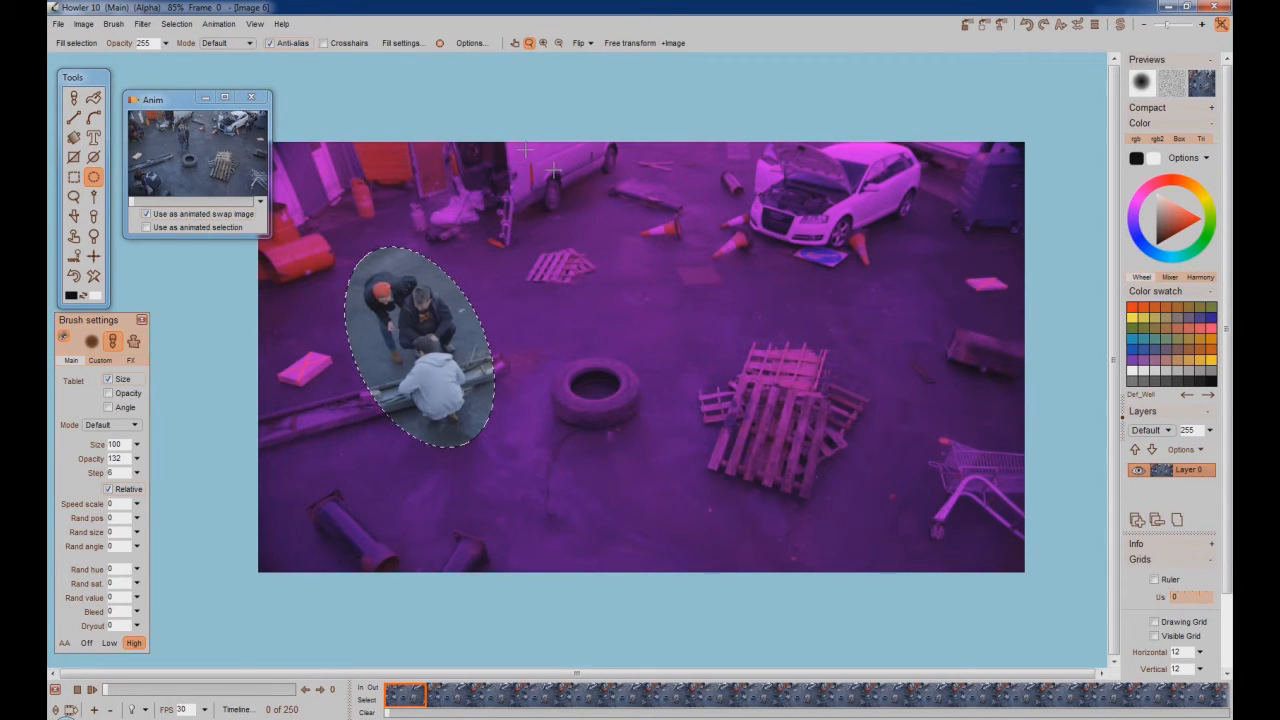
Step: Soften the elliptical selection around the three people by the beam with a slight Gaussian blur and invert it
left_click(177, 24)
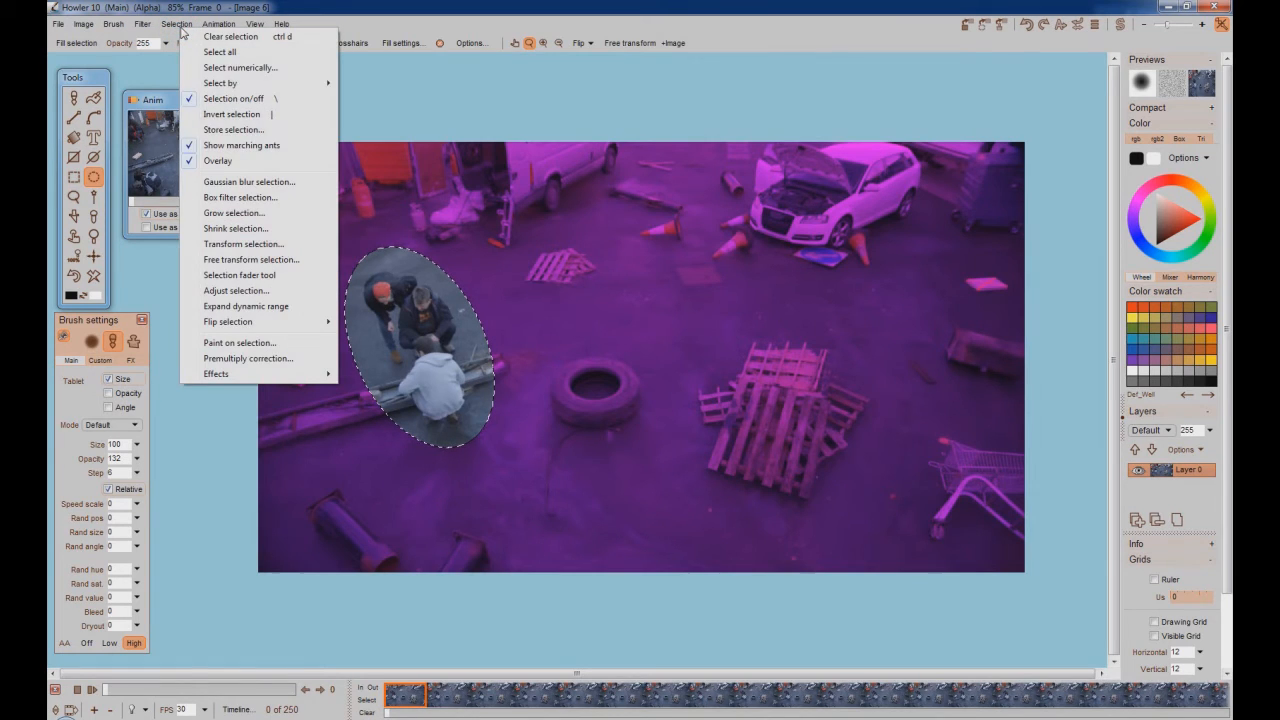
left_click(245, 182)
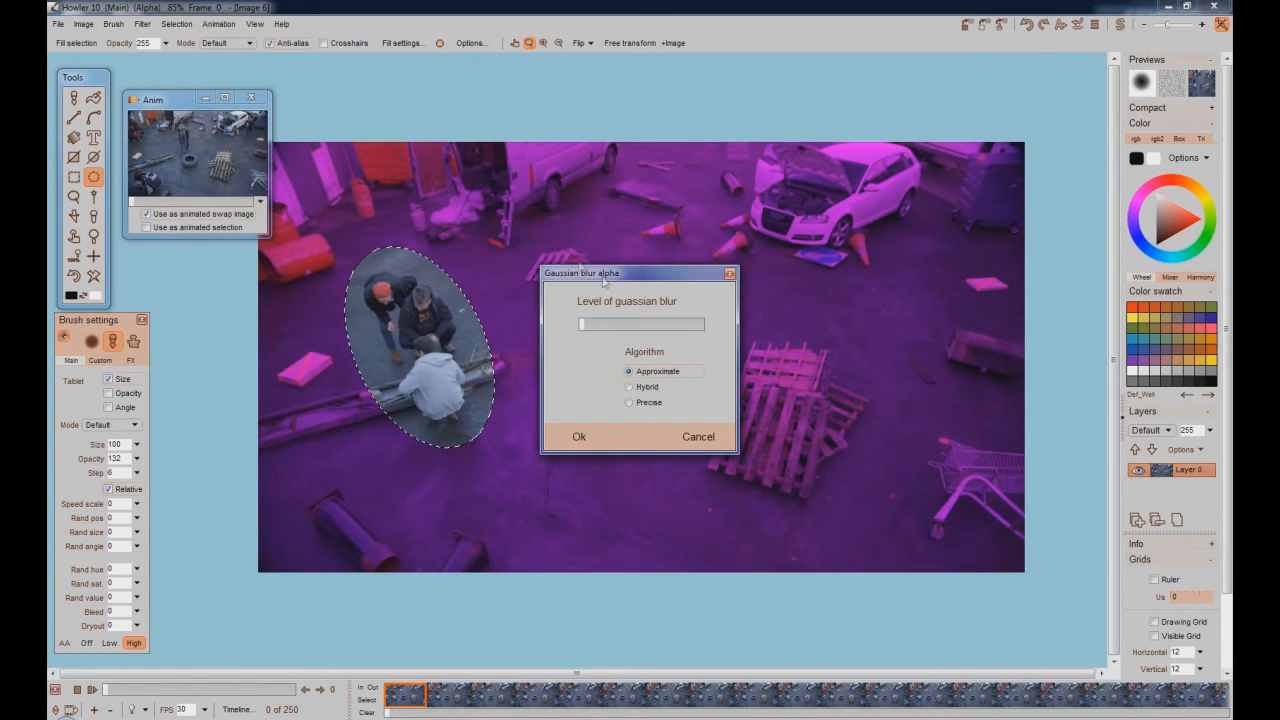
left_click_drag(588, 326, 610, 333)
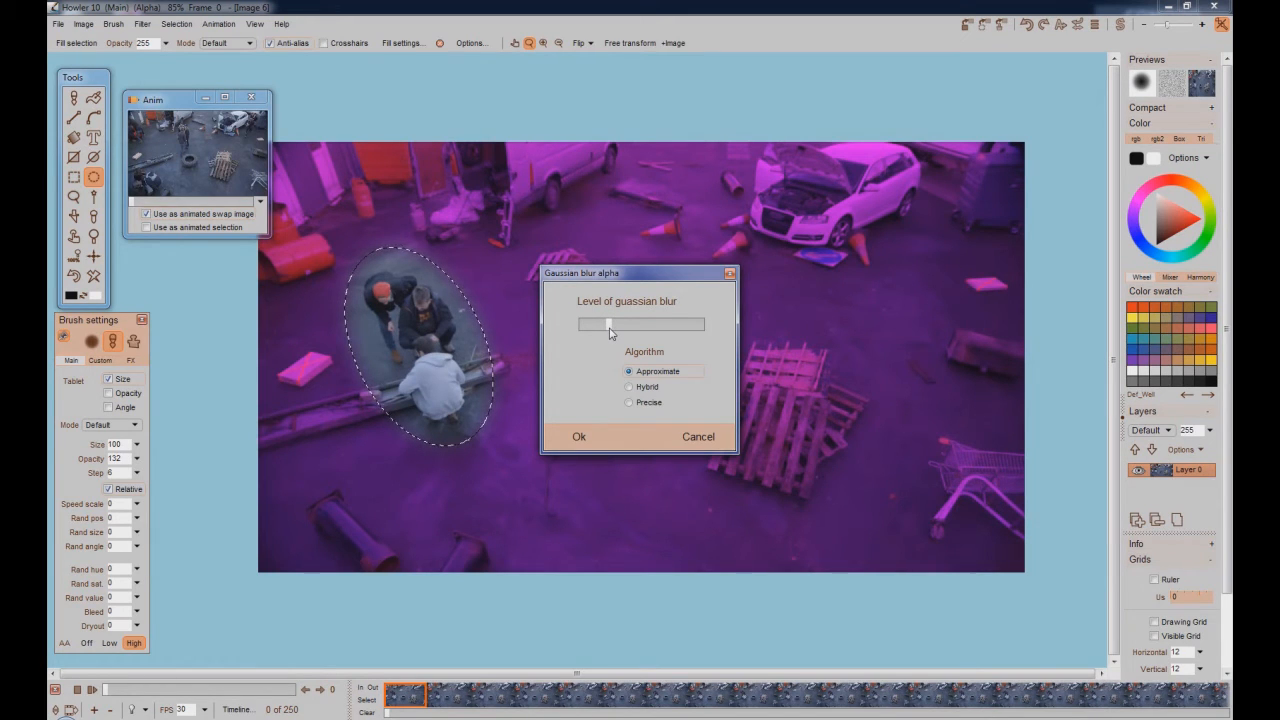
left_click(588, 436)
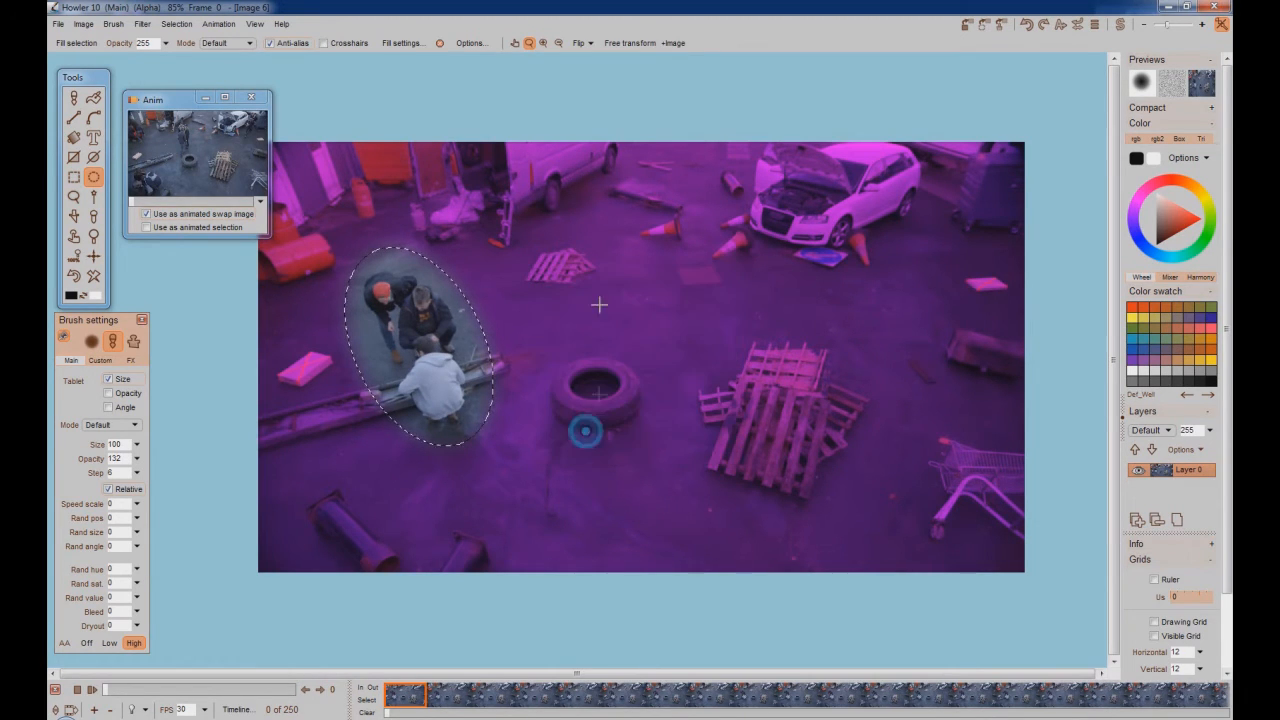
left_click(180, 27)
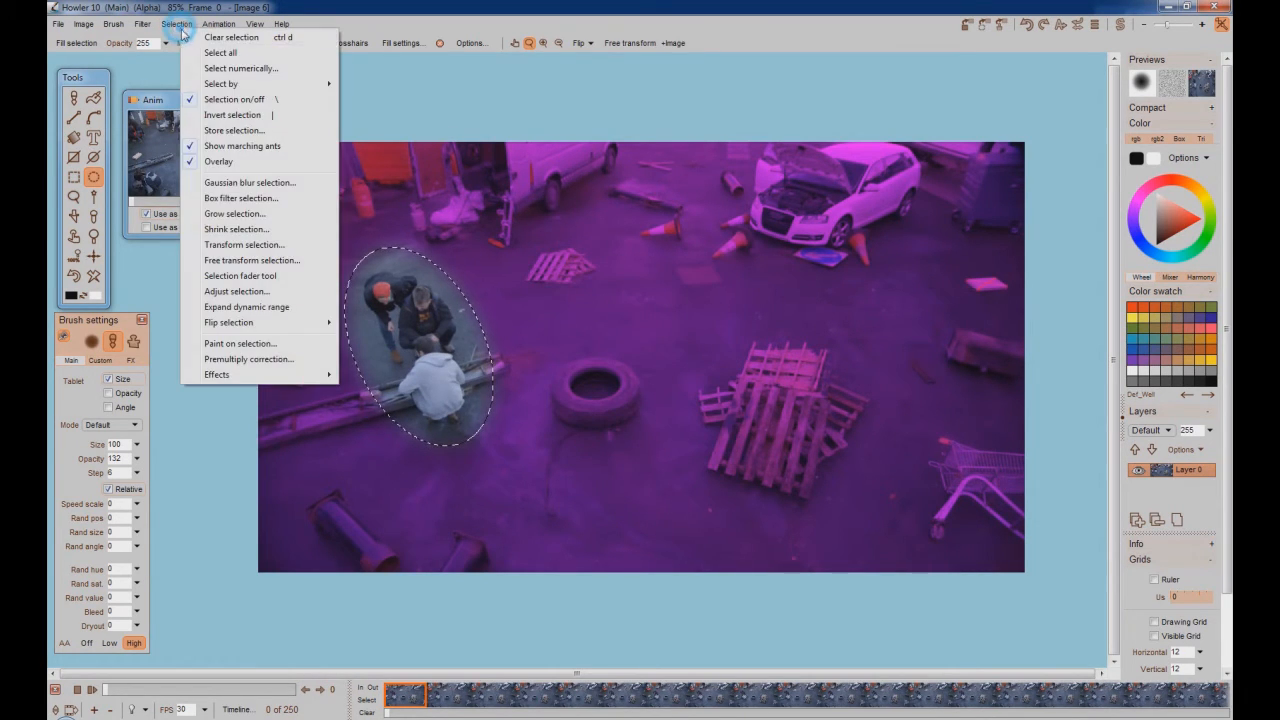
left_click(225, 115)
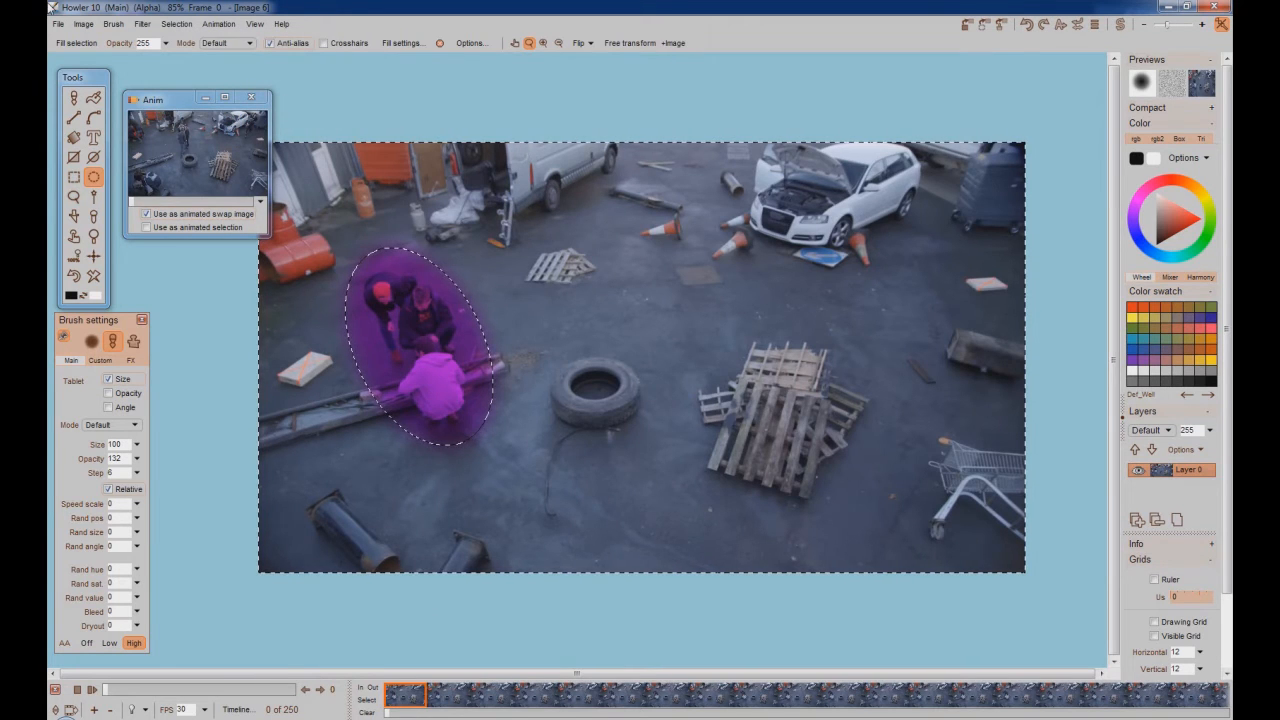
Step: Mix the swap image into the beam clip outside the ellipse at 255, applying Mix buffers to all frames
left_click(142, 24)
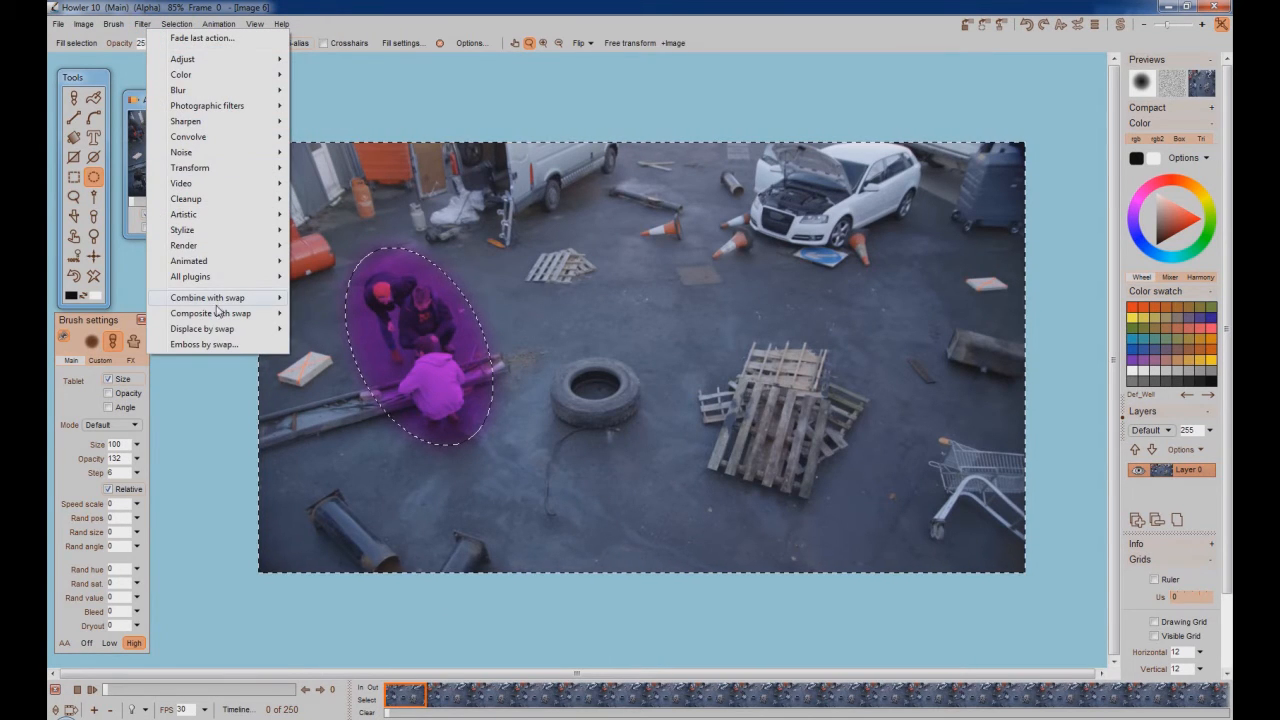
mouse_move(220, 300)
left_click(330, 298)
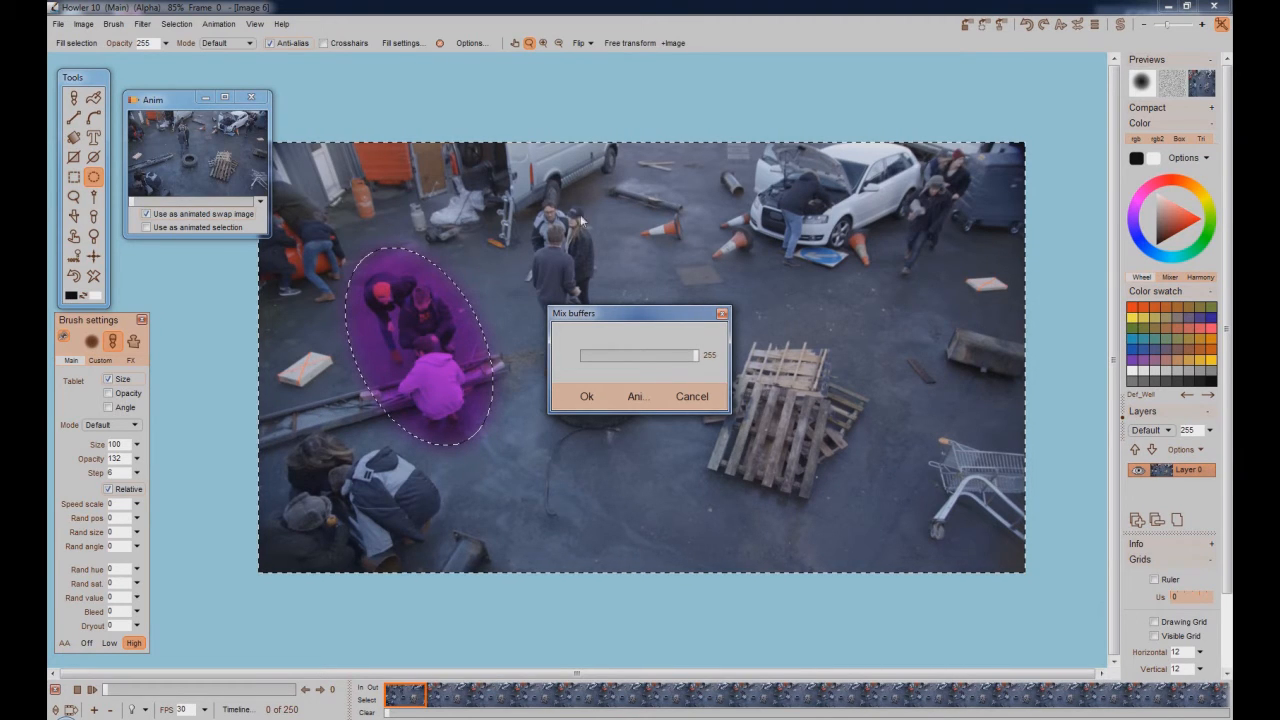
left_click(636, 398)
left_click(560, 430)
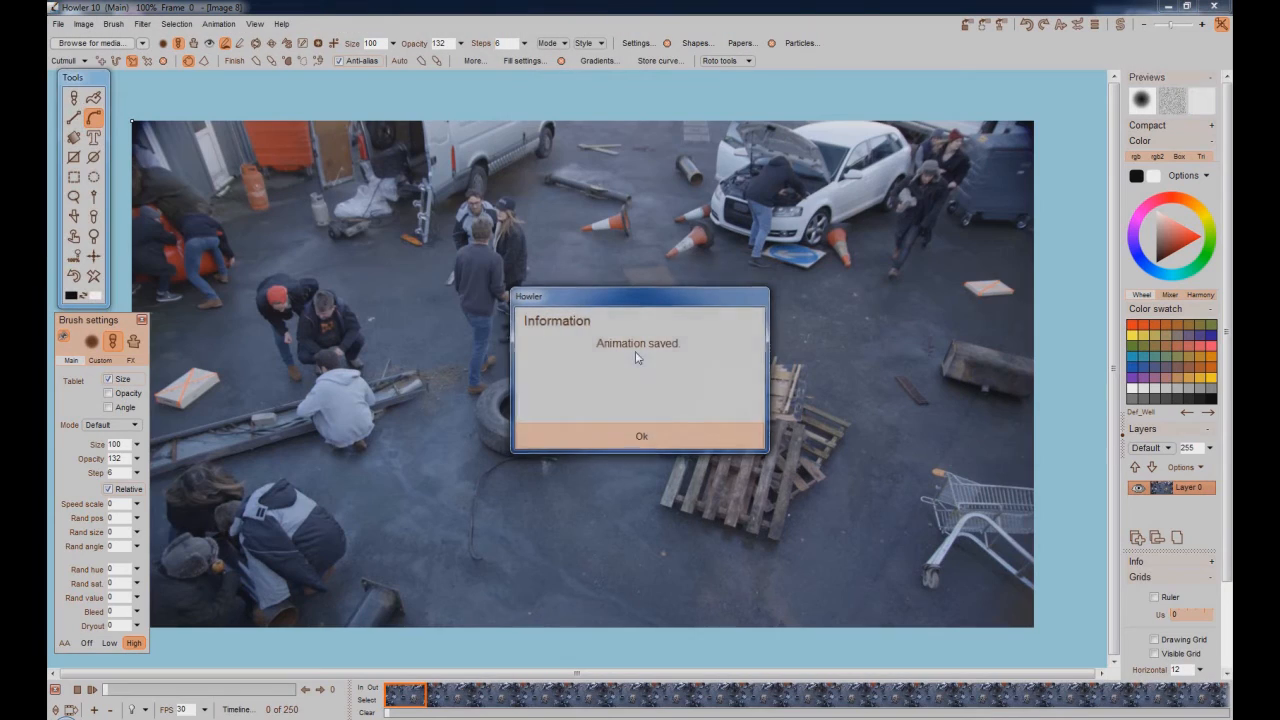
Step: Dismiss the save notice, store the composite with the beam group to memory, and use it as the animated swap image
left_click(643, 433)
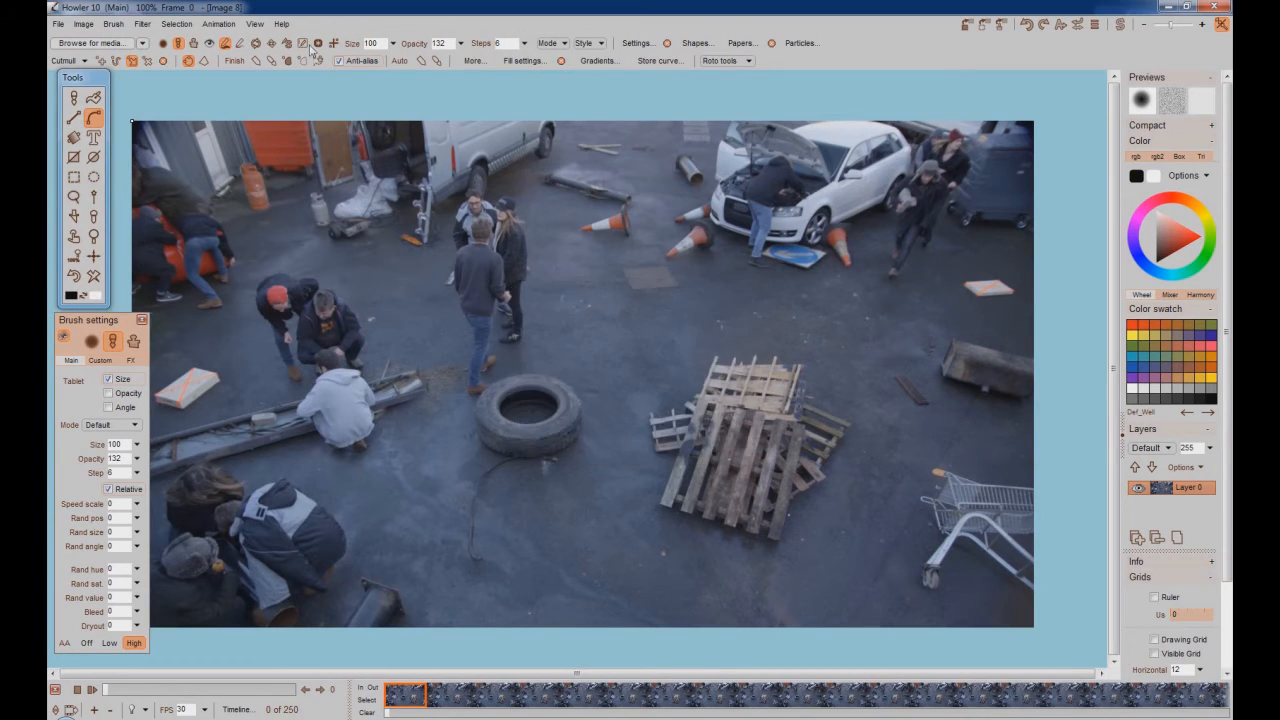
left_click(218, 24)
mouse_move(271, 80)
left_click(385, 80)
left_click_drag(1135, 82, 198, 100)
left_click(171, 211)
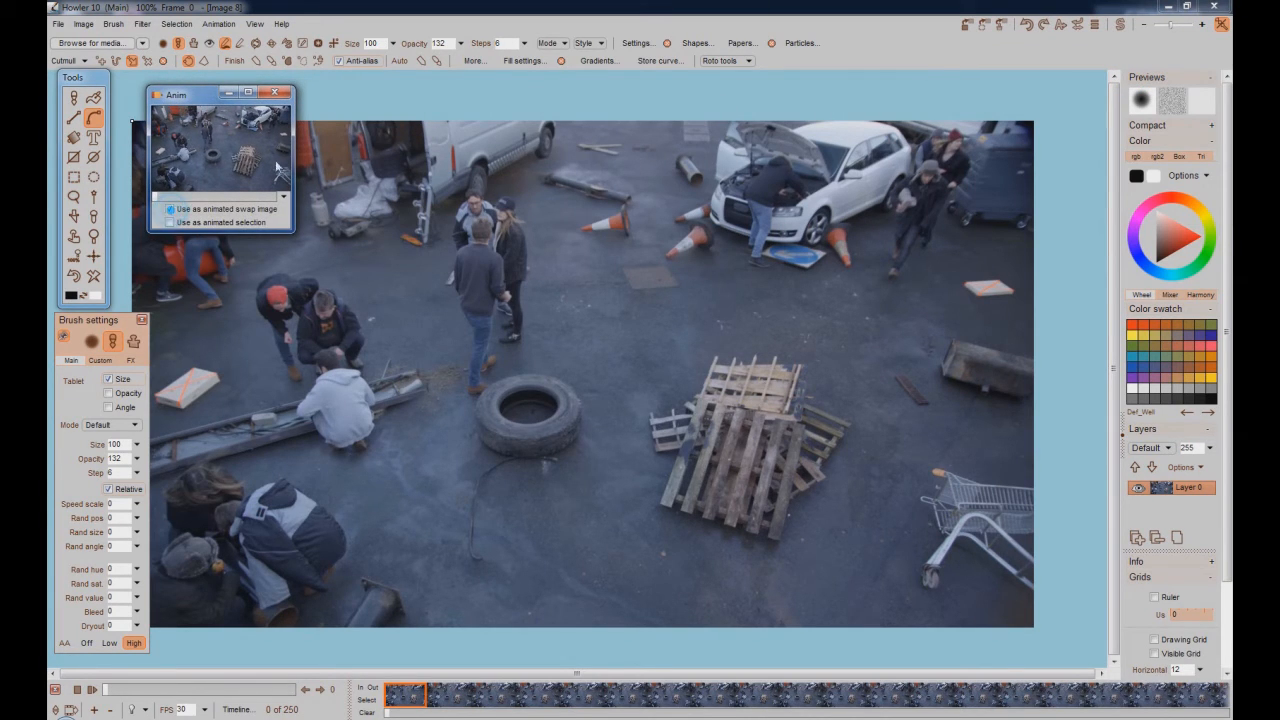
Step: Load the Van guys AVI clip and scrub to frame 71 to see where the people by the van move
left_click(220, 23)
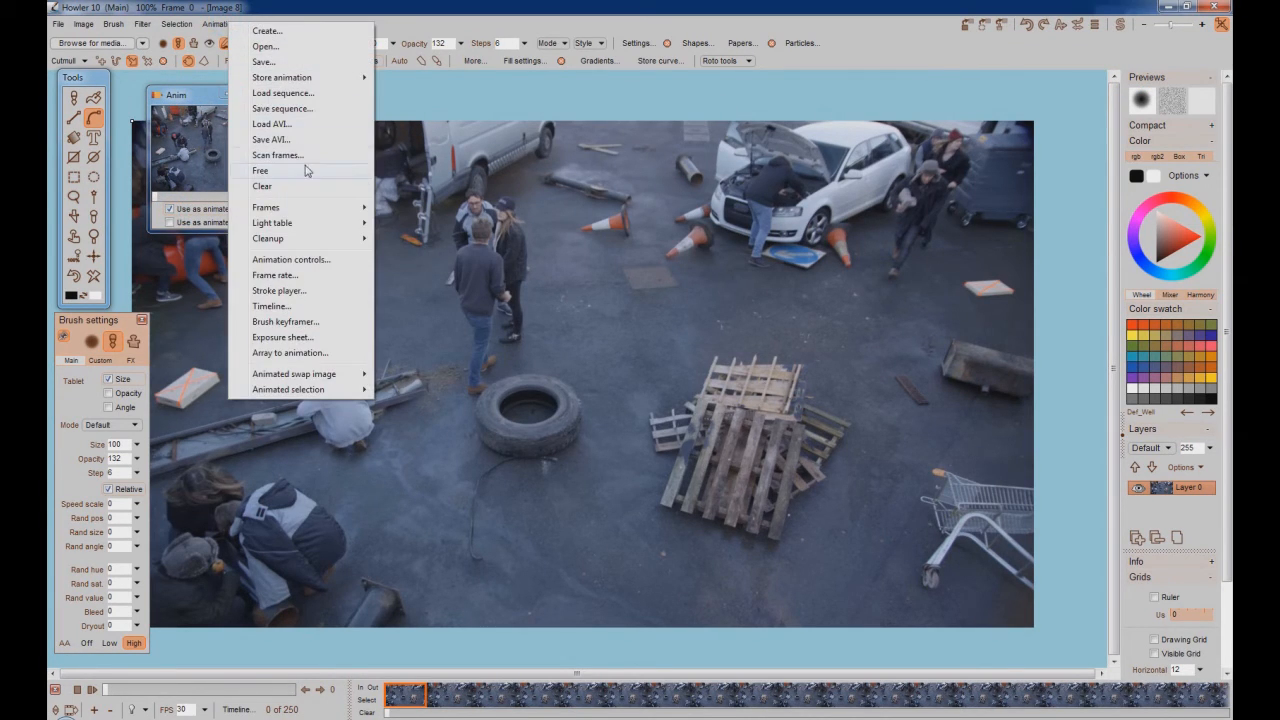
left_click(277, 123)
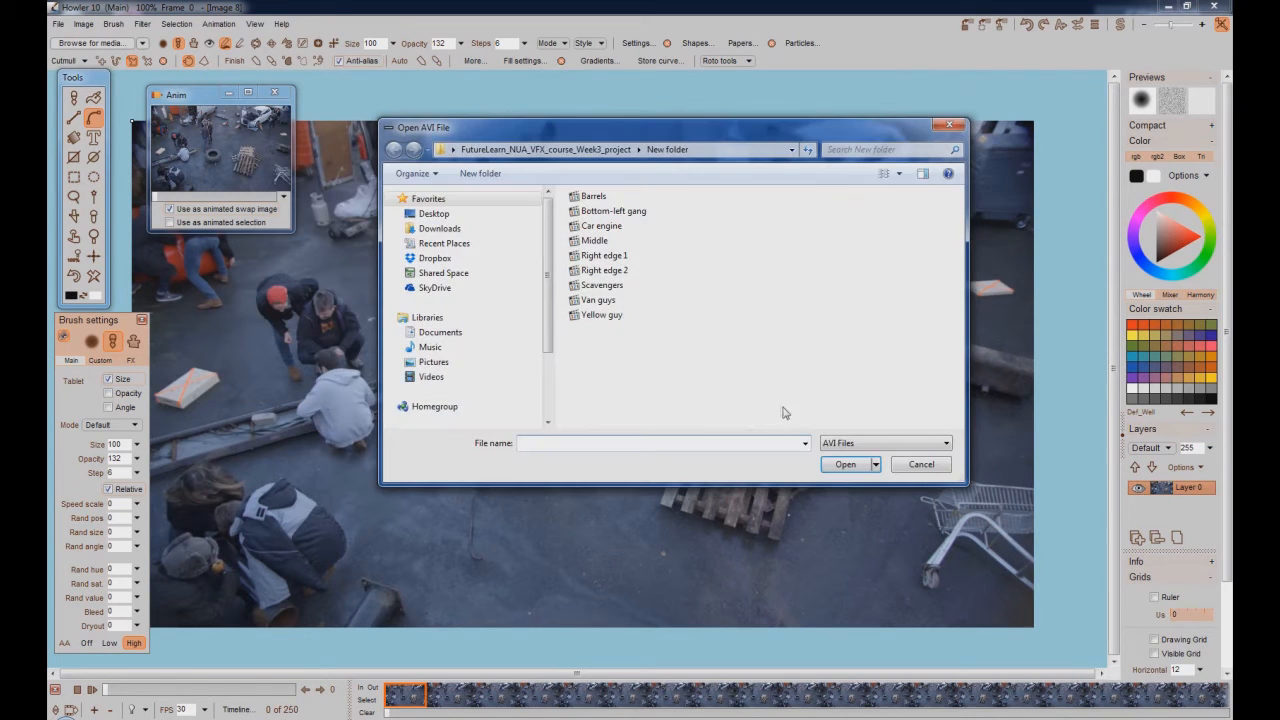
double_click(599, 302)
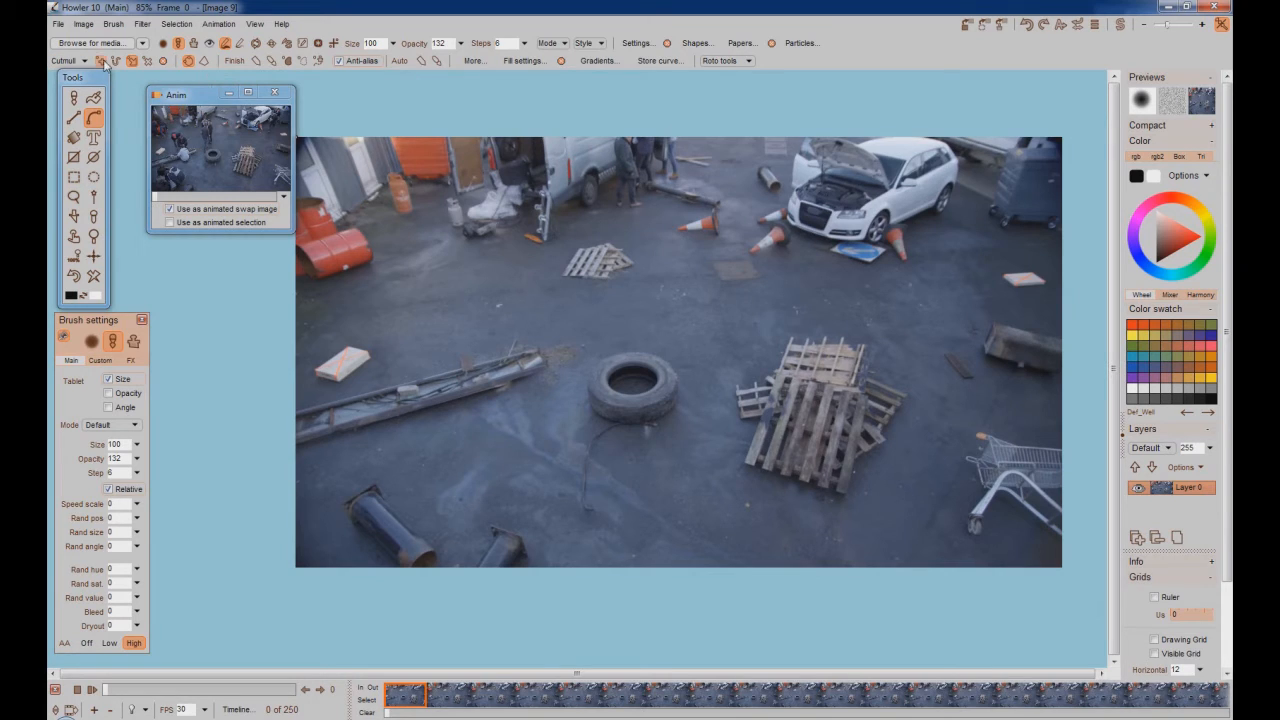
left_click_drag(107, 690, 163, 710)
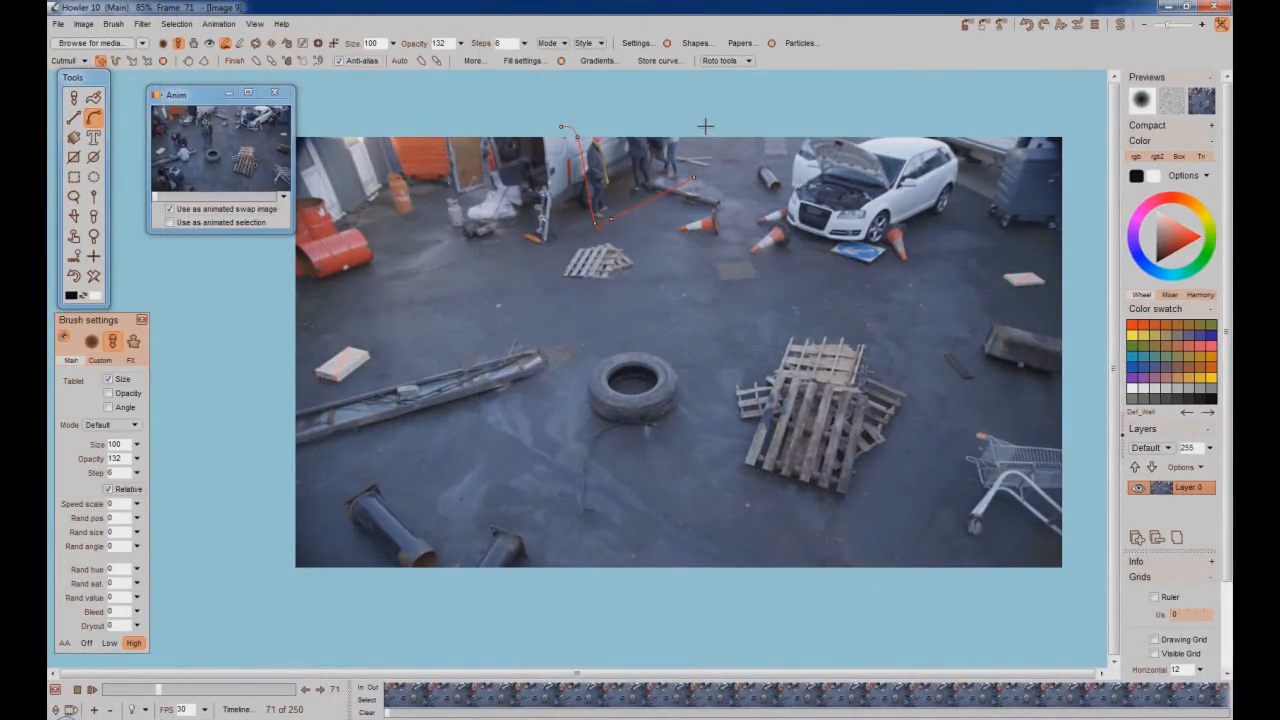
Step: Outline the people beside the van with a closed curve, convert it to a selection and clear the curve
left_click(705, 127)
left_click_drag(561, 125, 630, 123)
left_click_drag(596, 224, 575, 206)
left_click(611, 218)
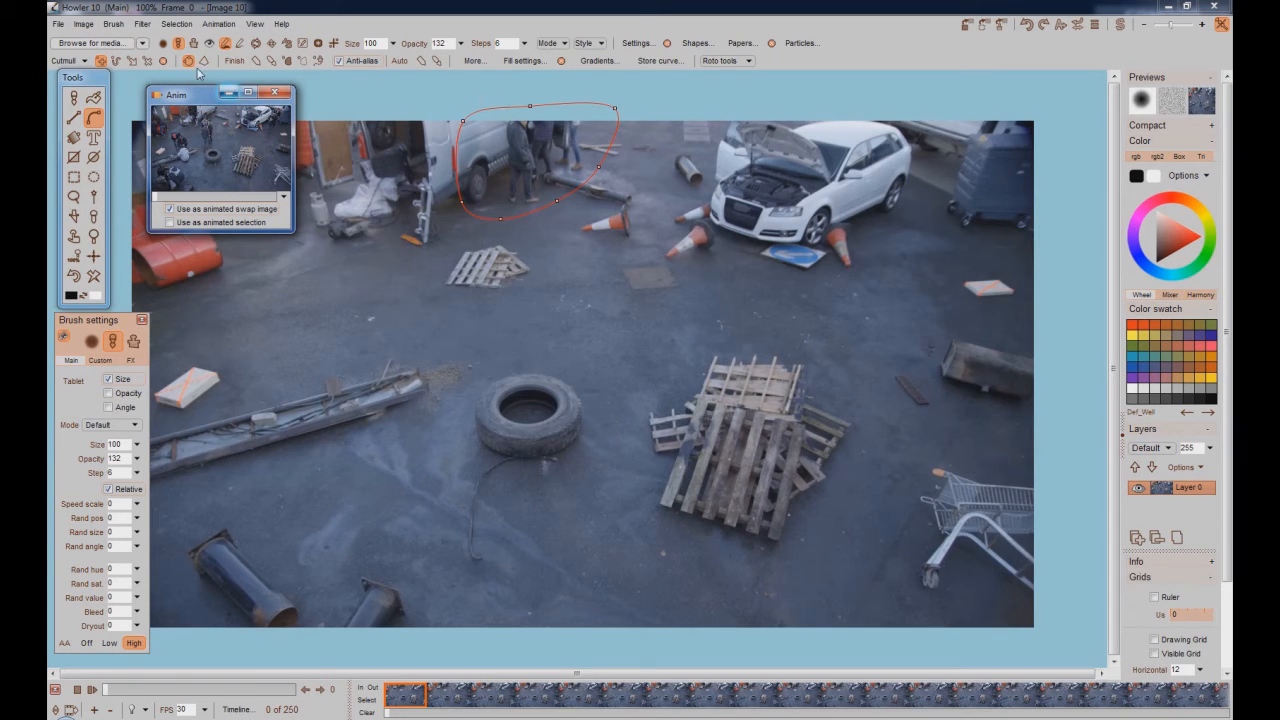
left_click(303, 61)
left_click(350, 70)
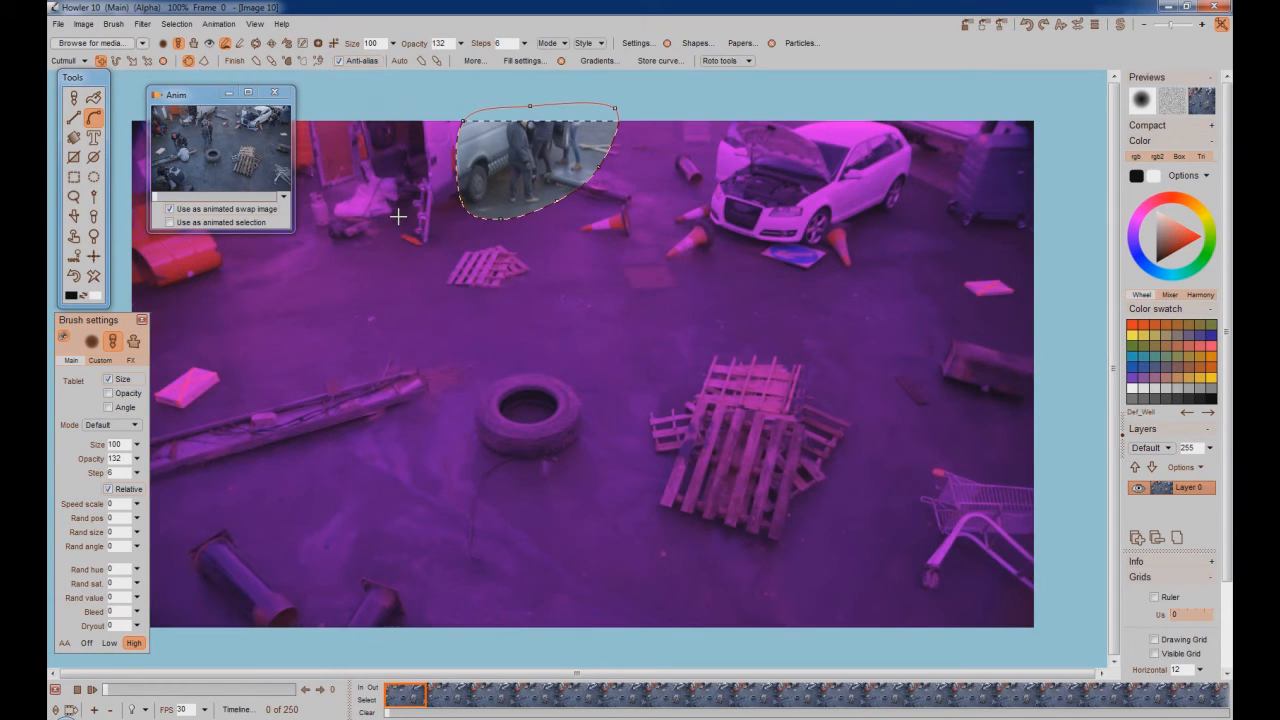
left_click(164, 62)
Step: Apply a slight Gaussian blur to the selection around the van group and invert it
left_click(175, 23)
left_click(224, 172)
left_click_drag(584, 329, 606, 328)
left_click(578, 436)
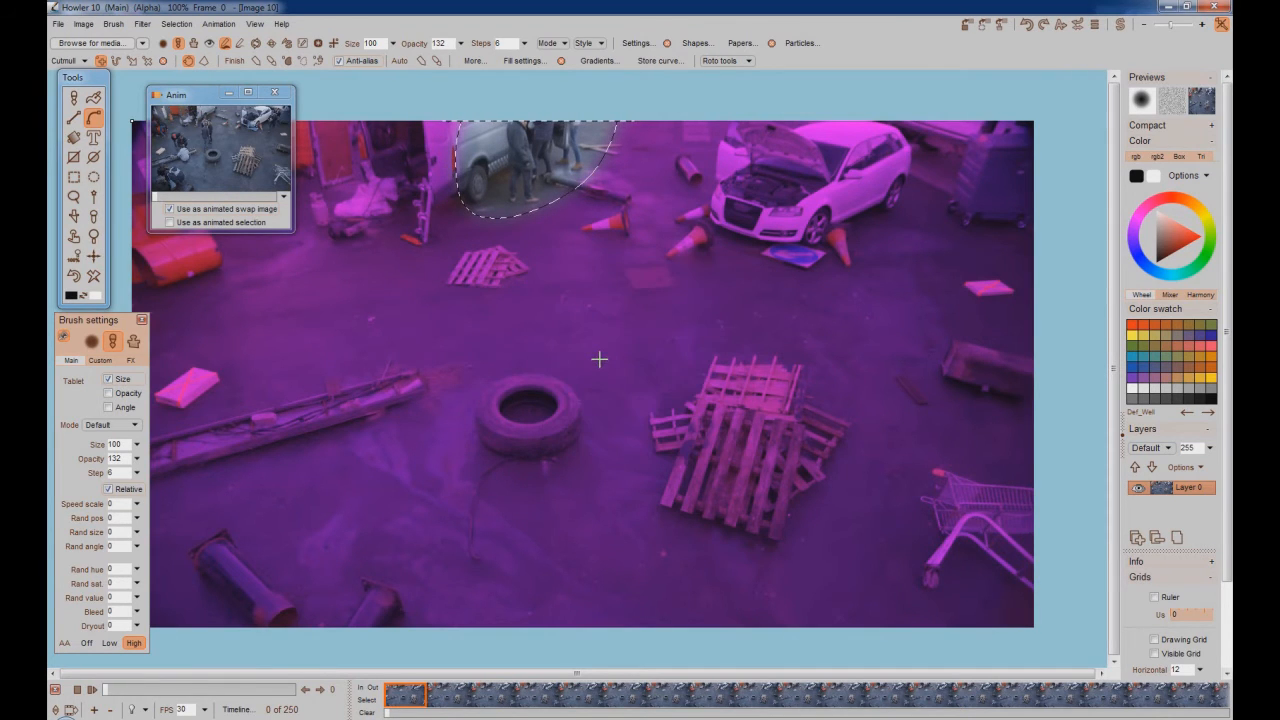
left_click(176, 23)
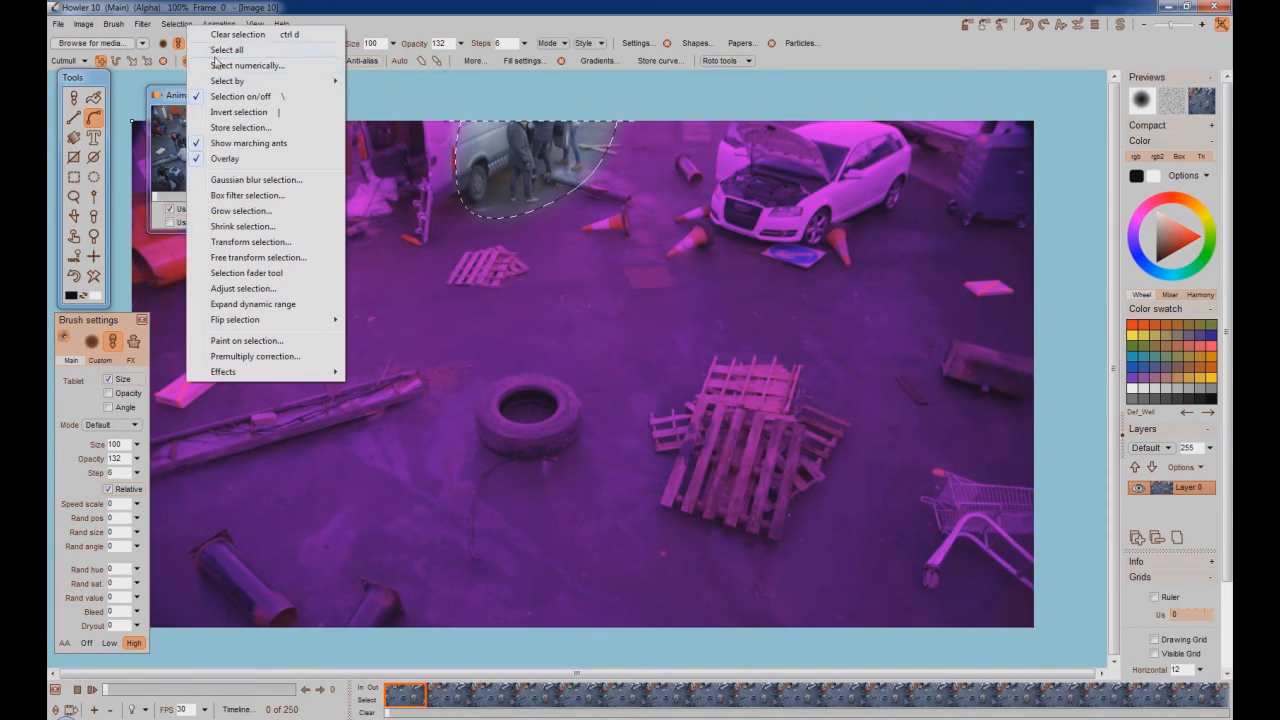
left_click(230, 116)
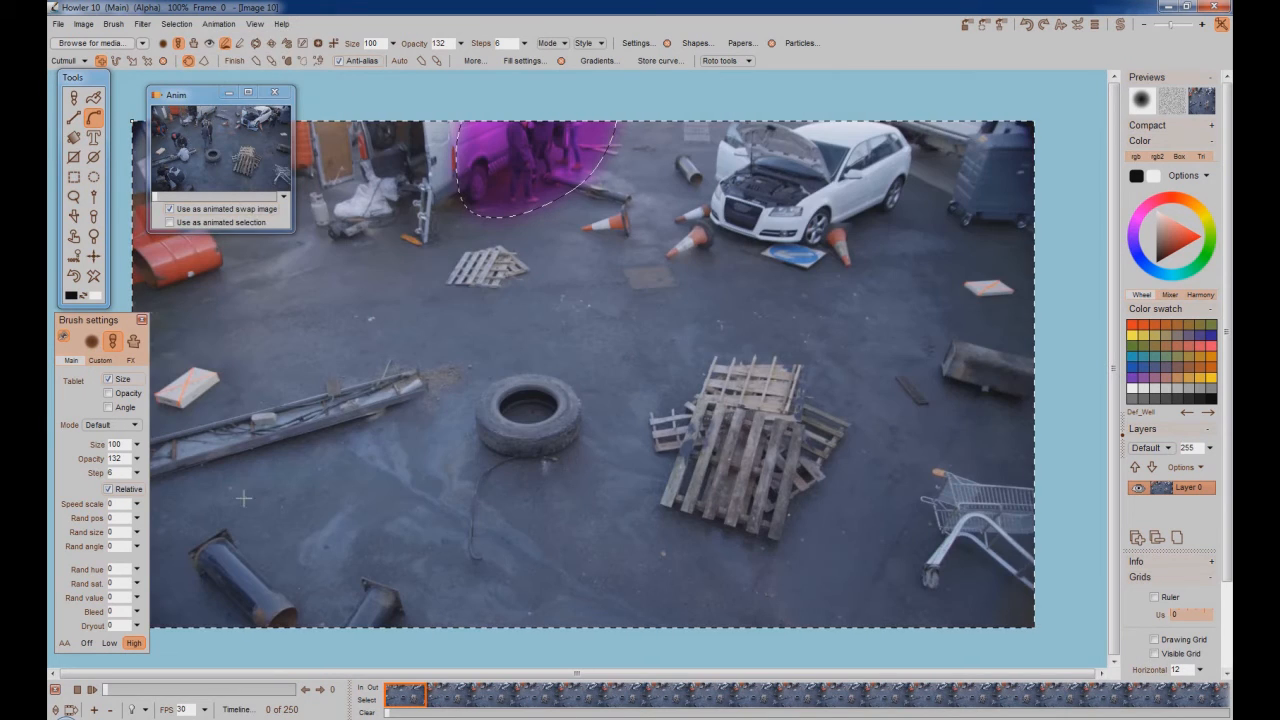
Step: Starting from frame 0, mix the swap image into the Van guys clip at 255 across all frames
left_click_drag(104, 690, 62, 712)
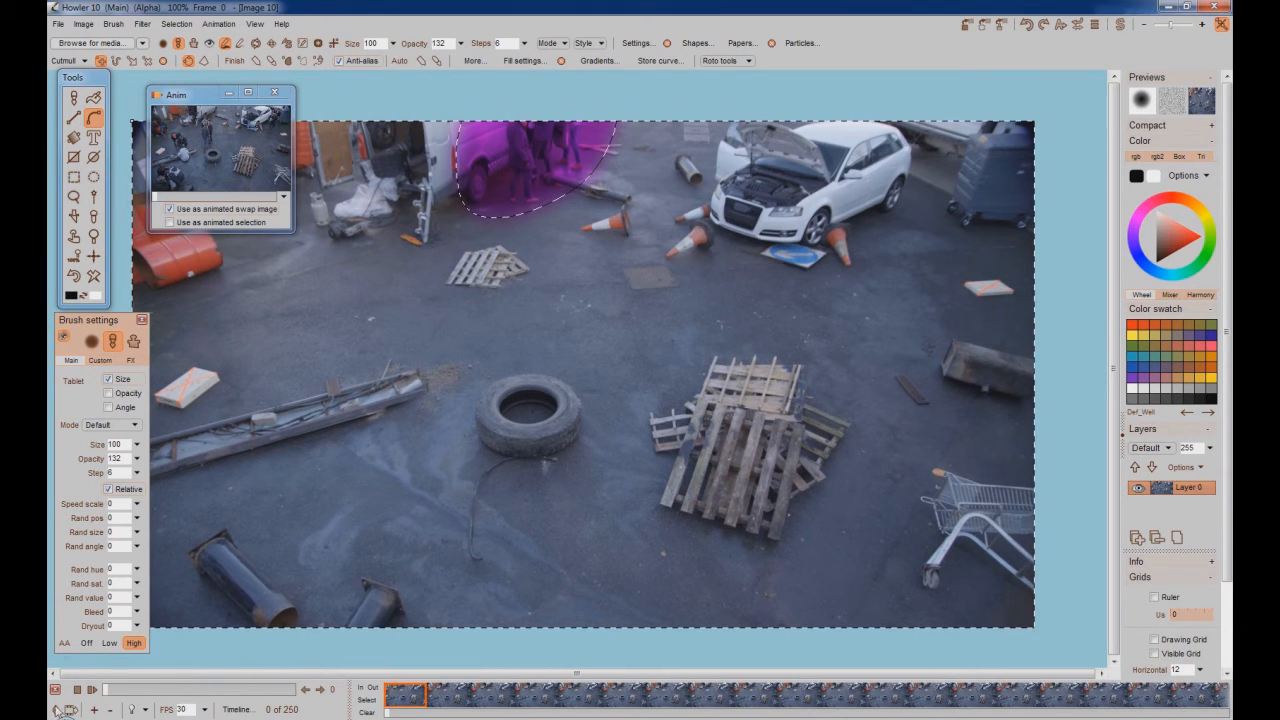
left_click(142, 23)
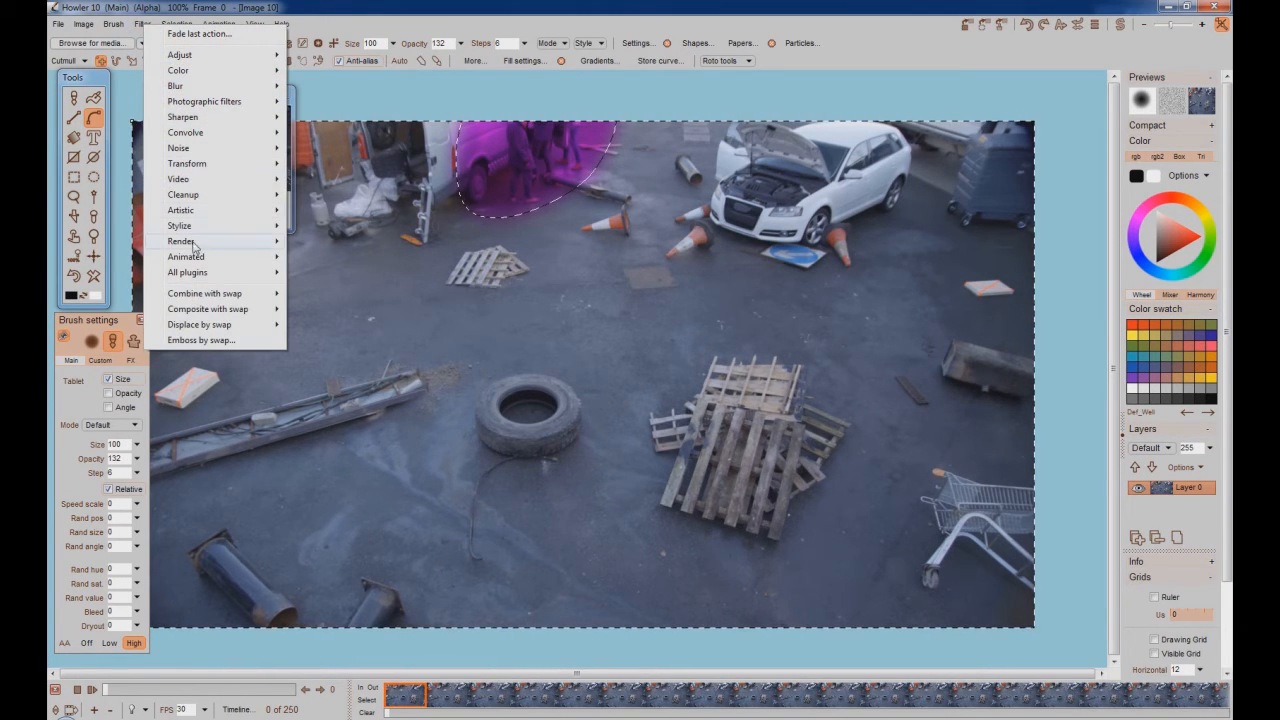
mouse_move(208, 296)
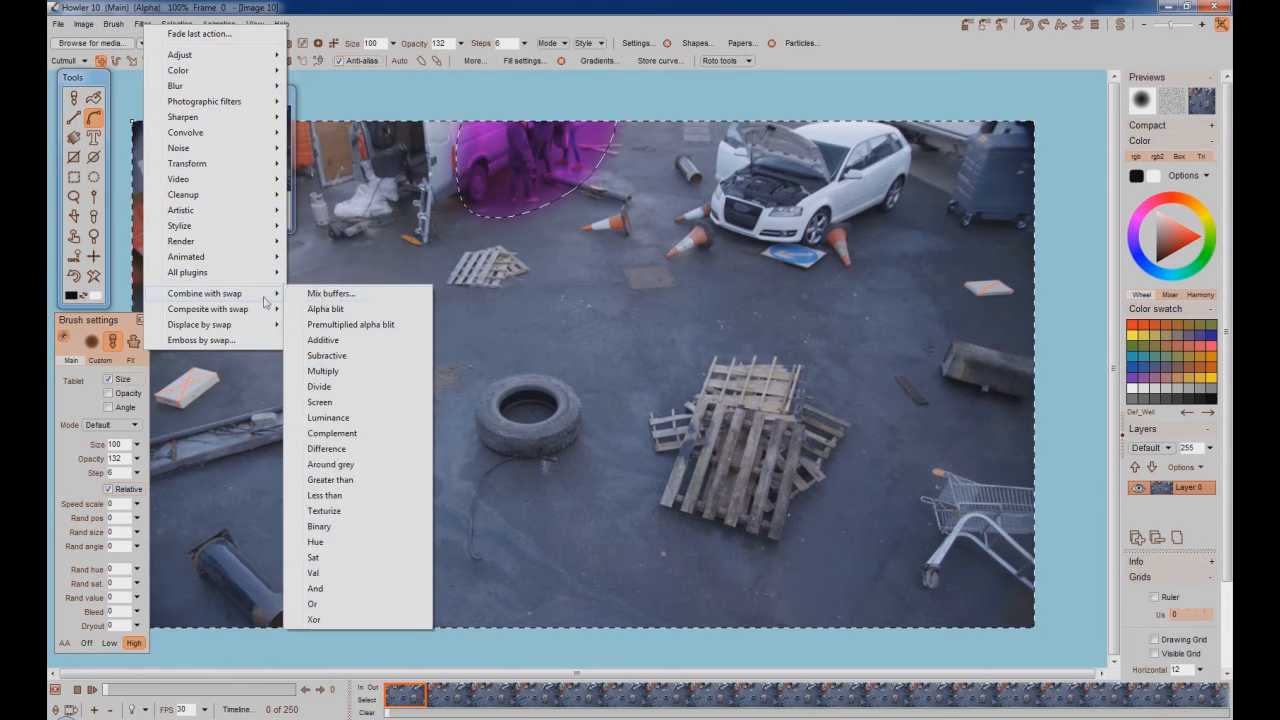
left_click(325, 296)
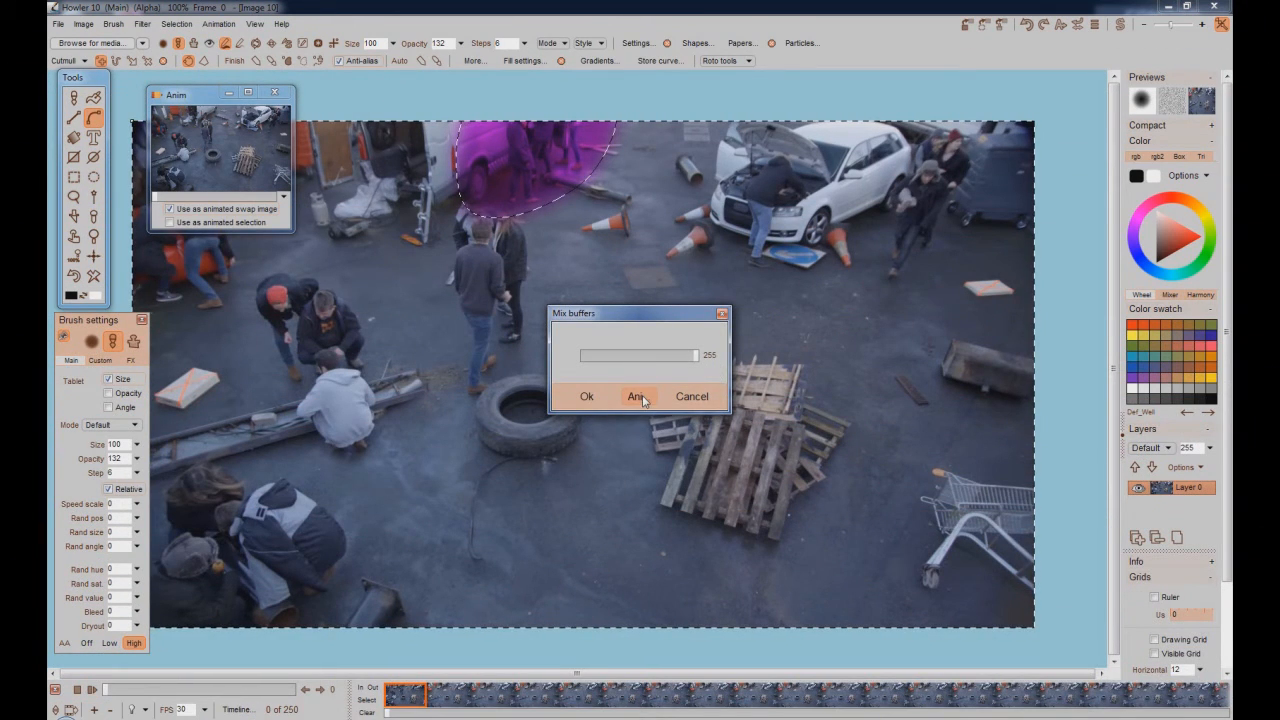
left_click(643, 397)
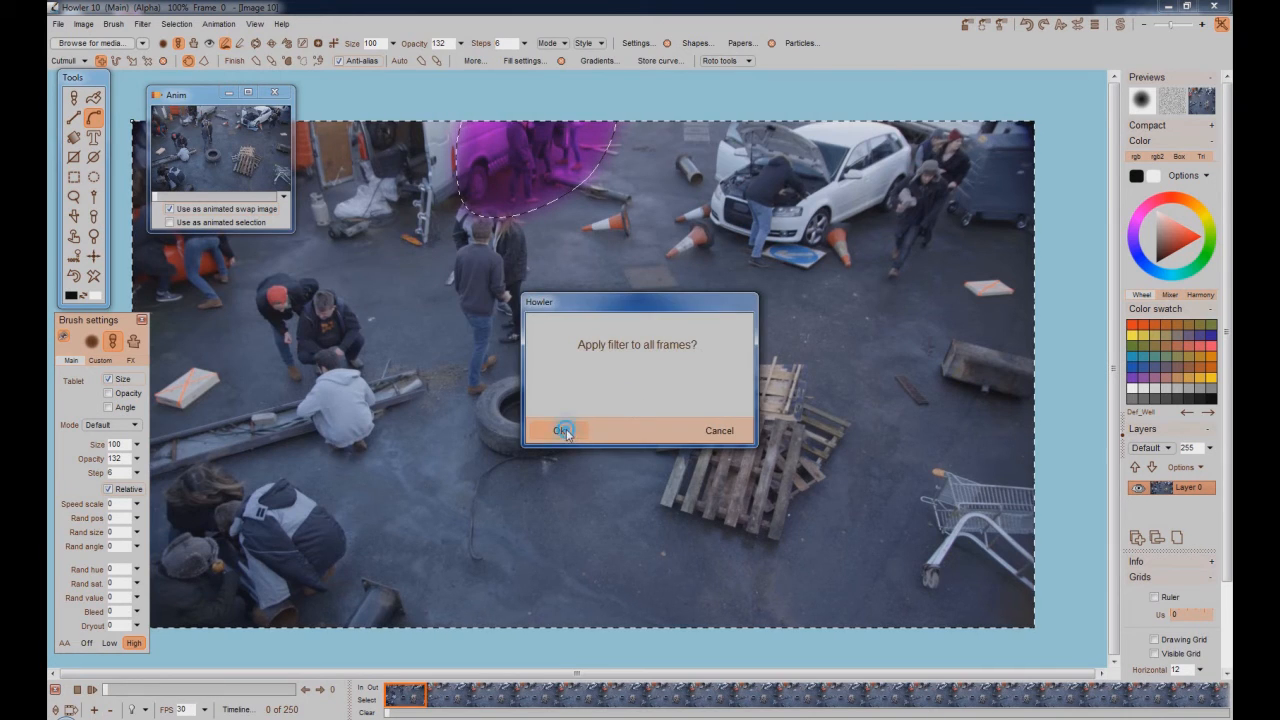
left_click(562, 431)
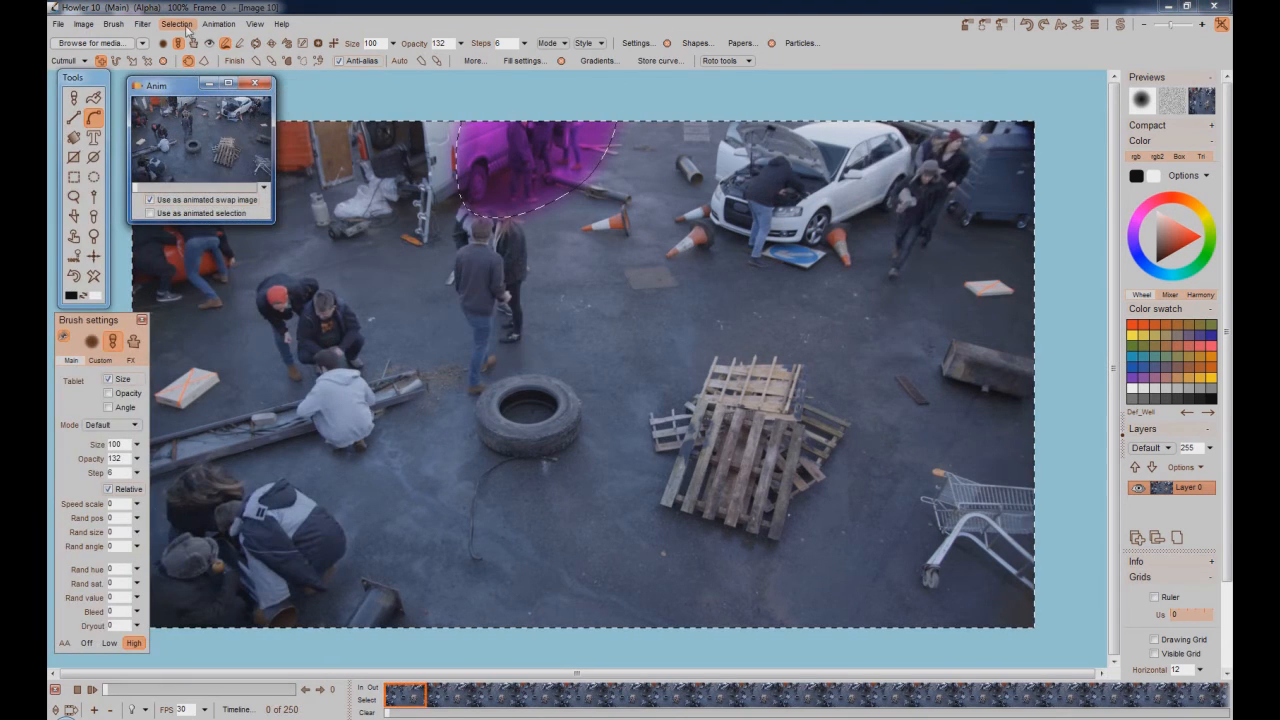
Step: Clear the selection and store the composite with the van group to memory
left_click(178, 24)
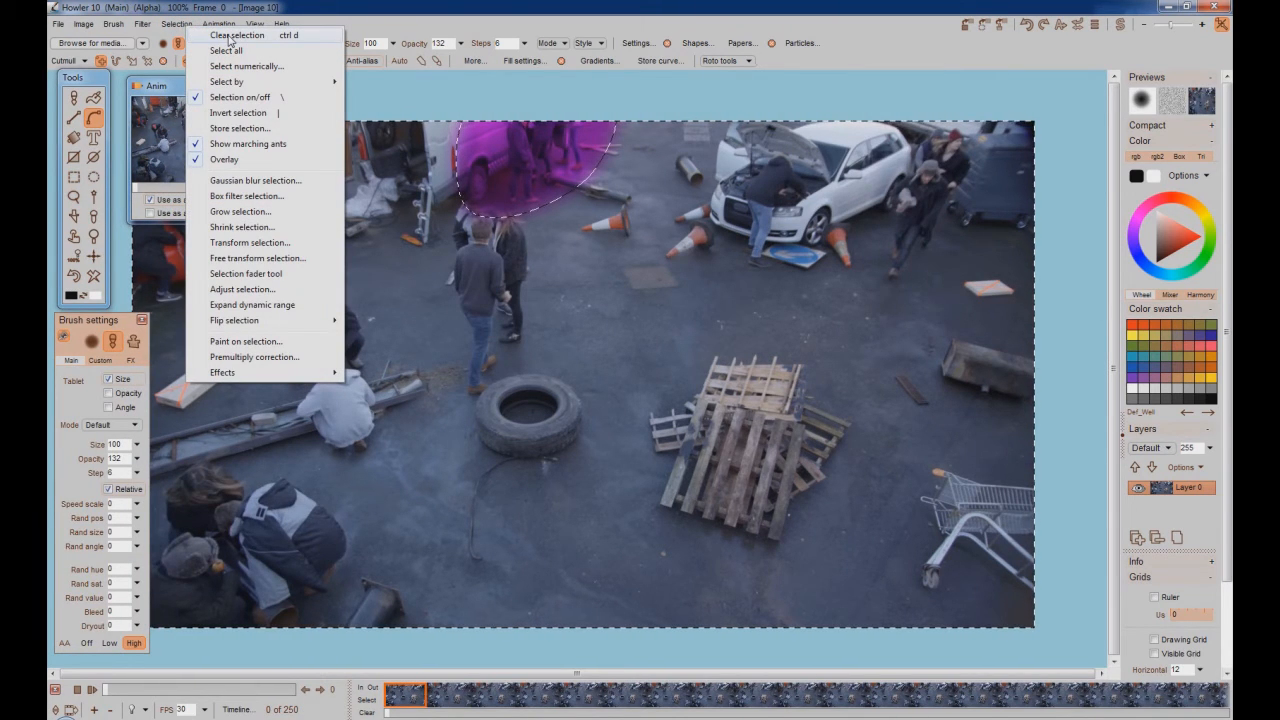
left_click(230, 36)
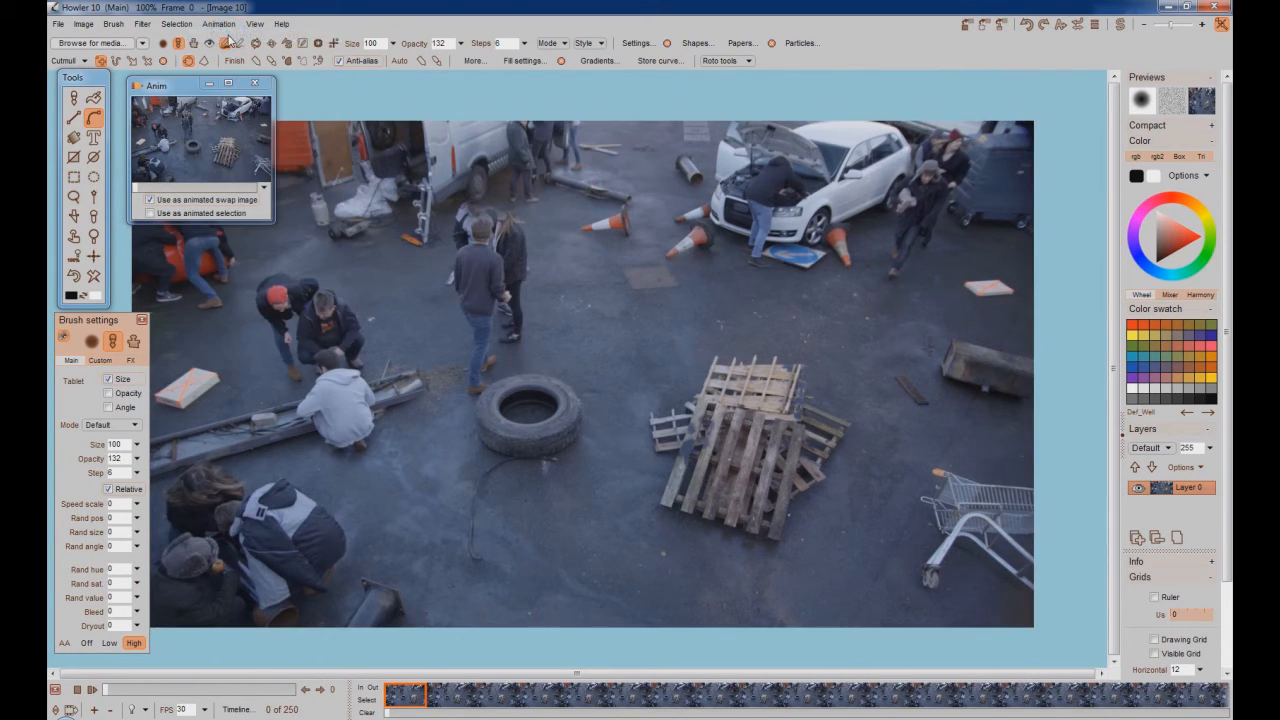
left_click(219, 24)
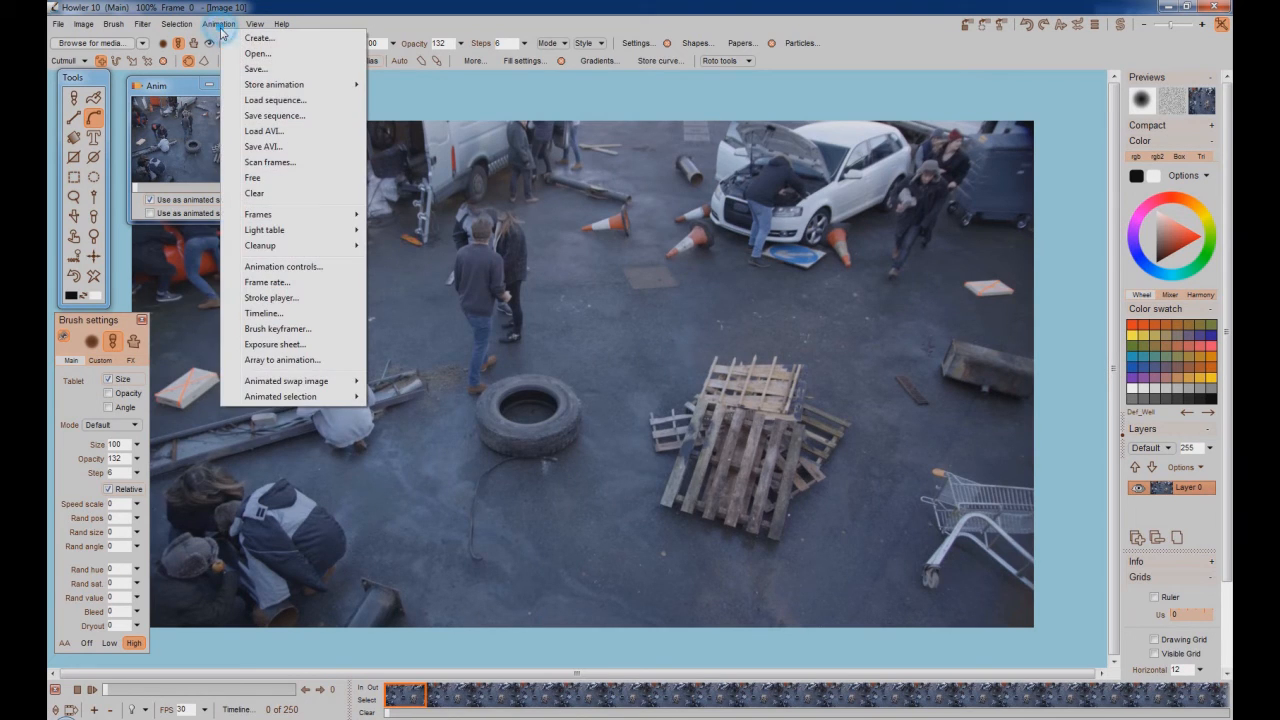
mouse_move(308, 86)
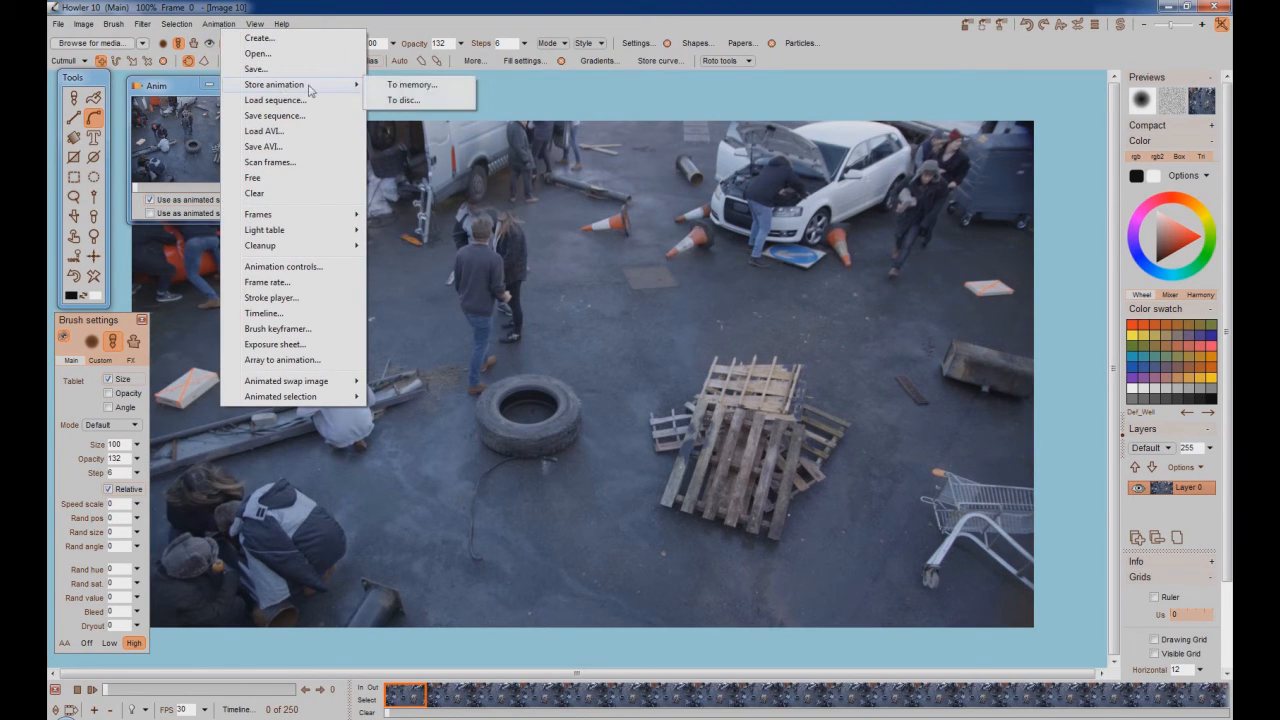
left_click(407, 86)
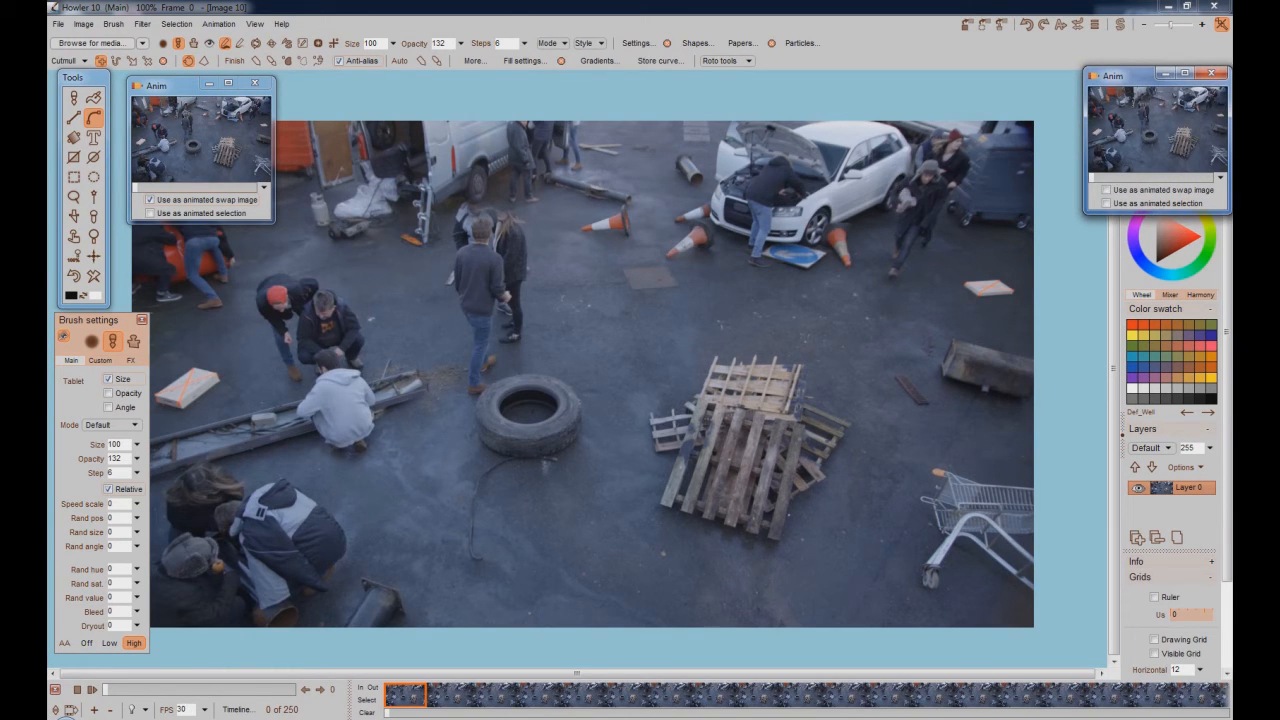
Step: On frame 50, outline the upper bodies of the people standing behind the tire with a closed curve
left_click(91, 690)
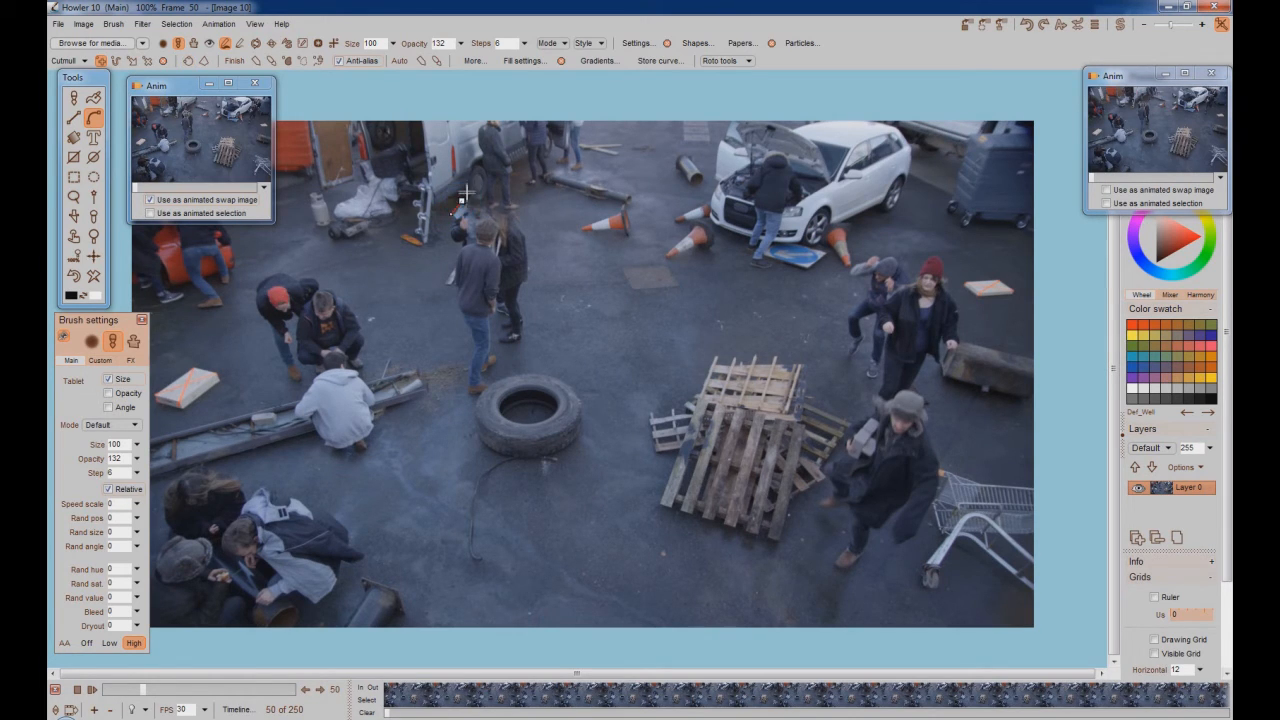
left_click_drag(475, 188, 455, 212)
left_click(499, 195)
left_click(511, 205)
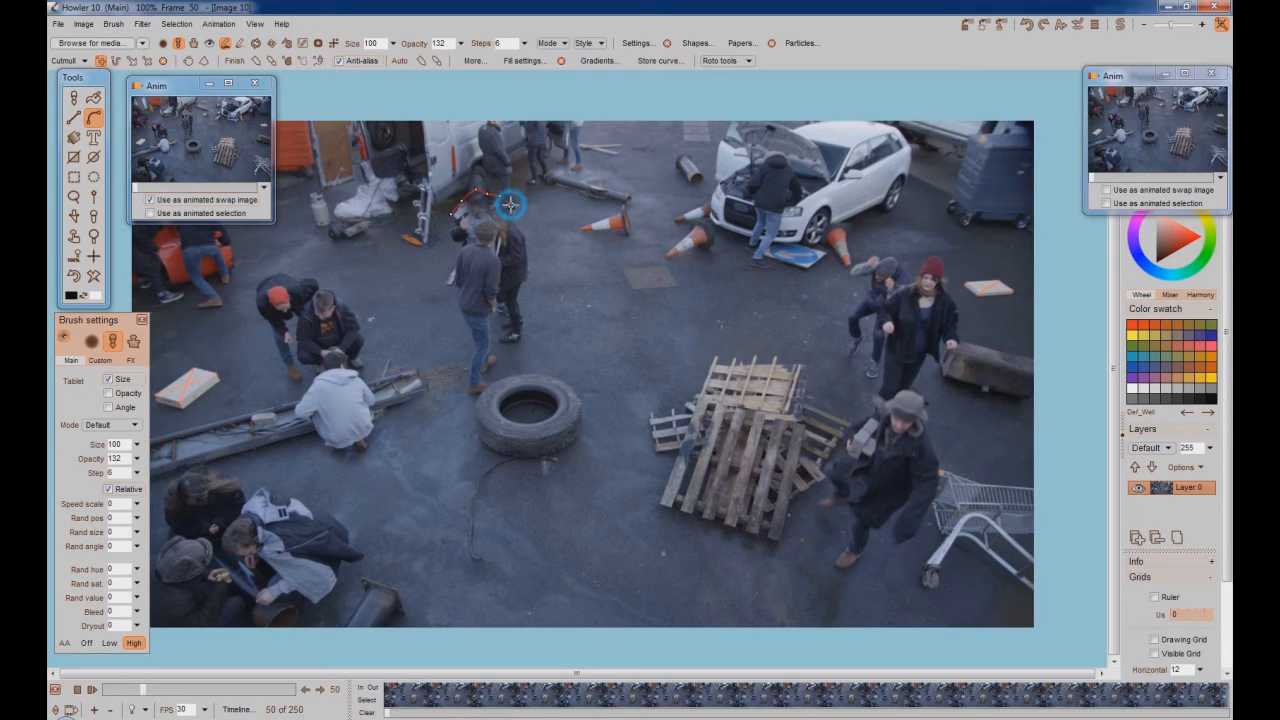
left_click(520, 218)
left_click(528, 246)
left_click(530, 289)
left_click(448, 298)
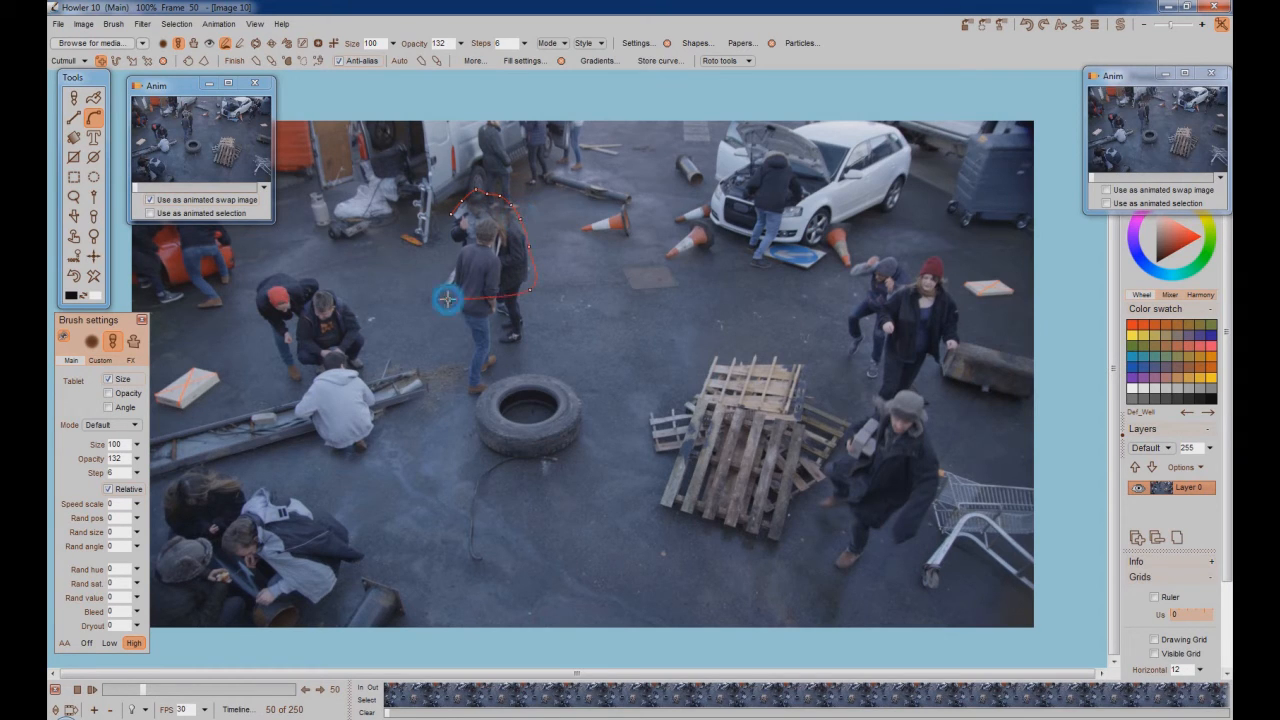
left_click(437, 258)
left_click(435, 233)
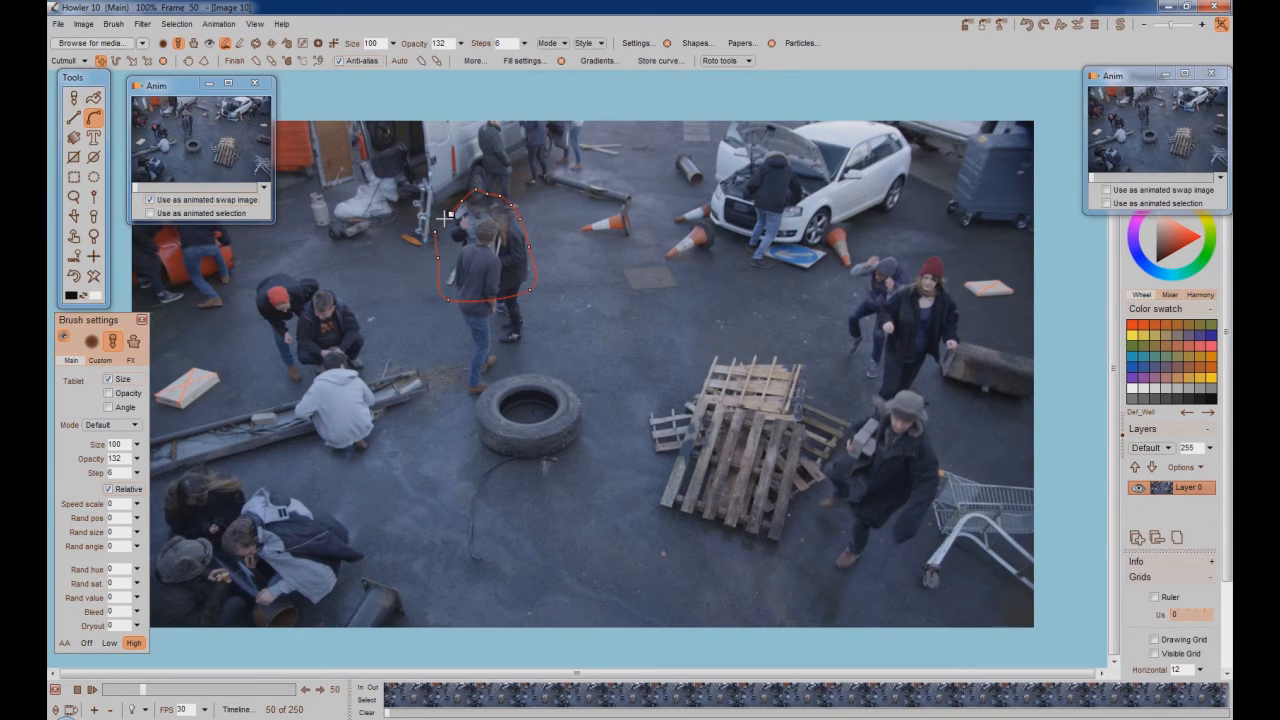
left_click(188, 61)
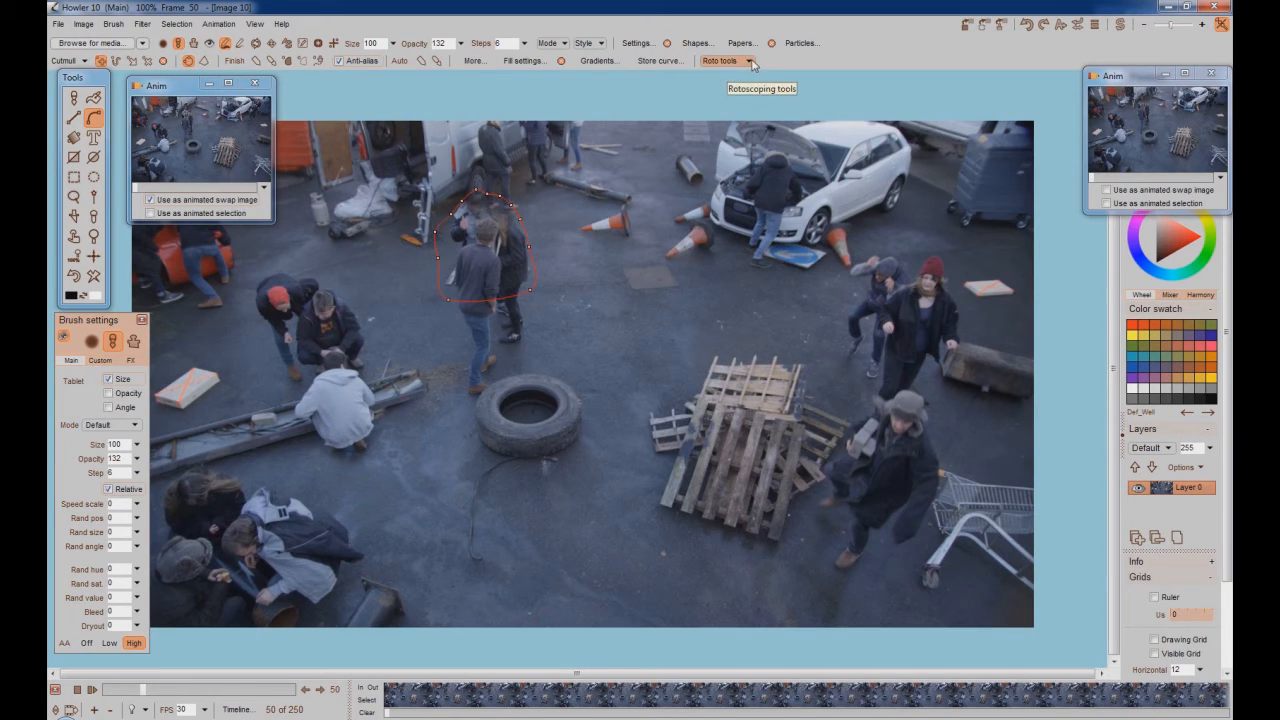
Step: Create rotoscoping keyframes for the curve around the standing group on frames 49 and 27
key("Left")
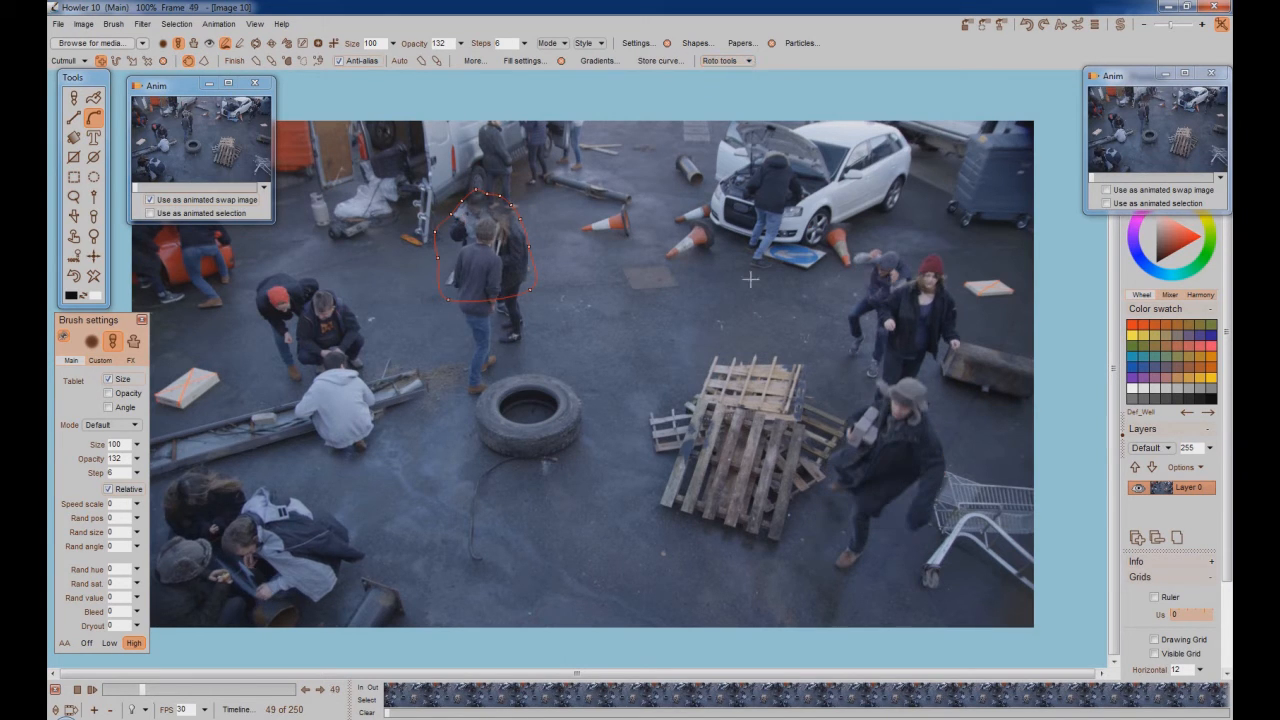
left_click(752, 60)
left_click(792, 76)
left_click_drag(143, 695, 124, 695)
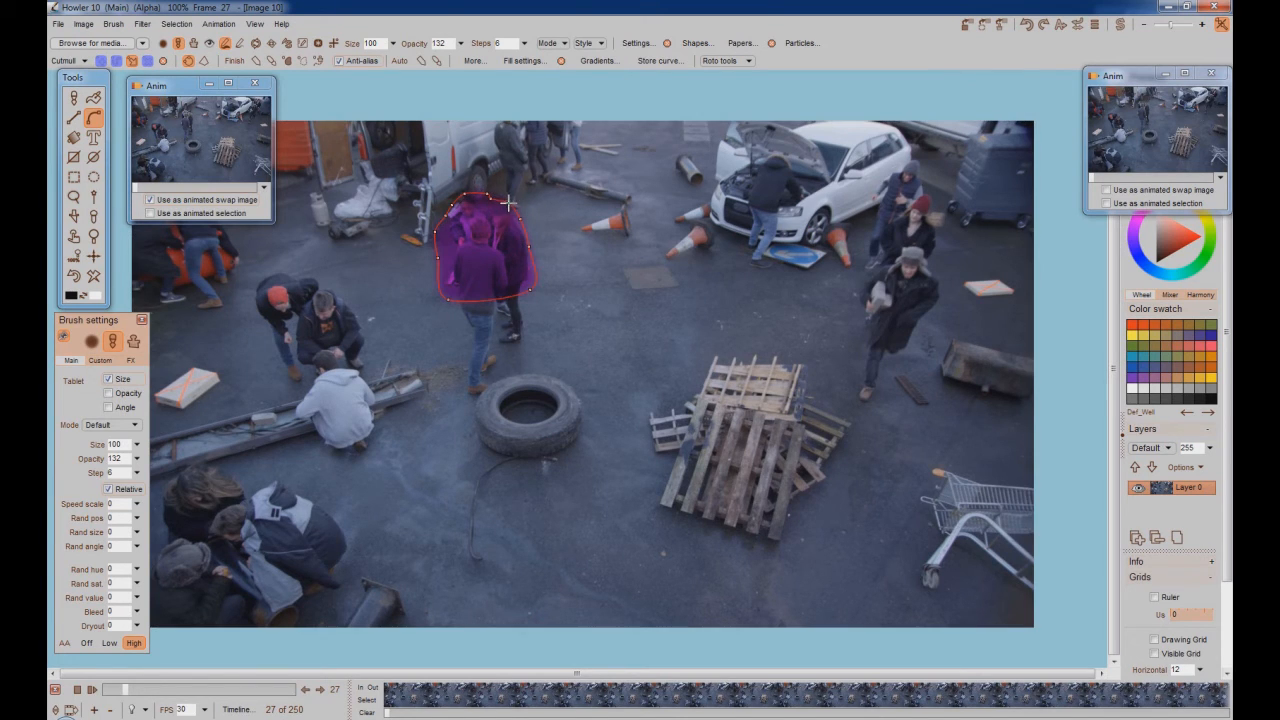
right_click(510, 204)
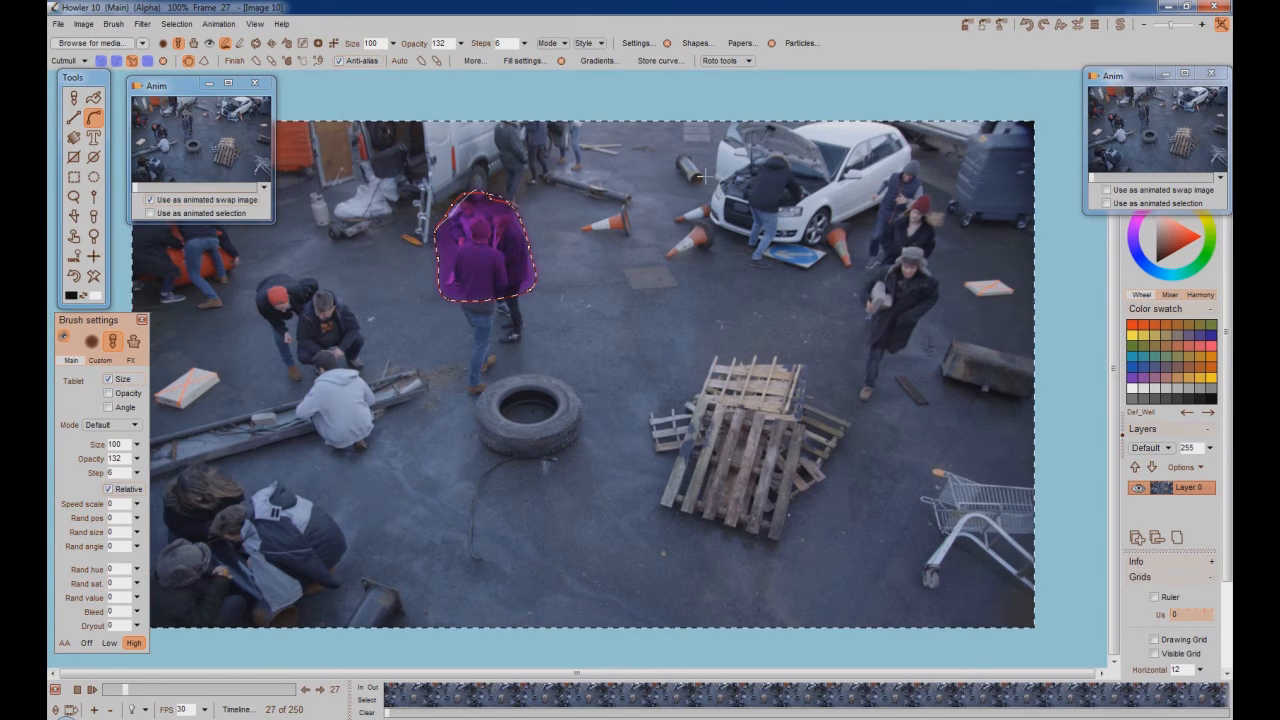
left_click(748, 60)
left_click(785, 72)
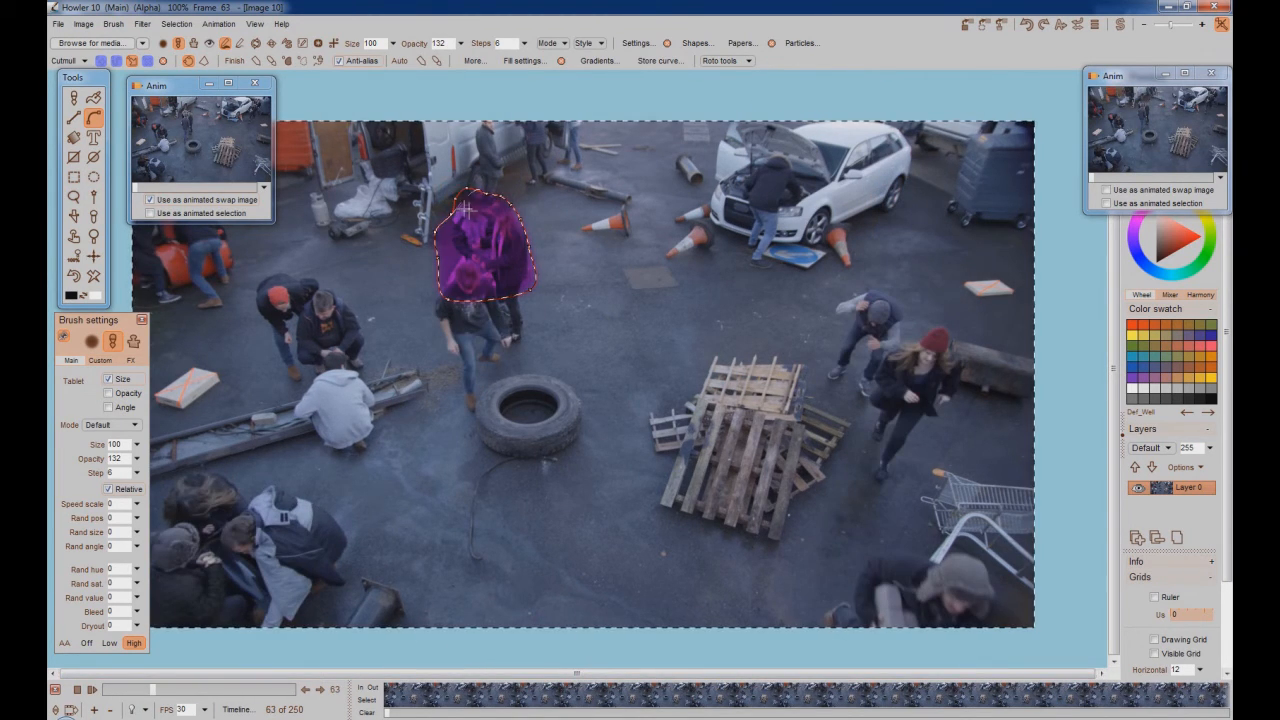
Step: Add further rotoscoping keyframes for the group's curve on frames 63 and 0
left_click(750, 60)
left_click(786, 71)
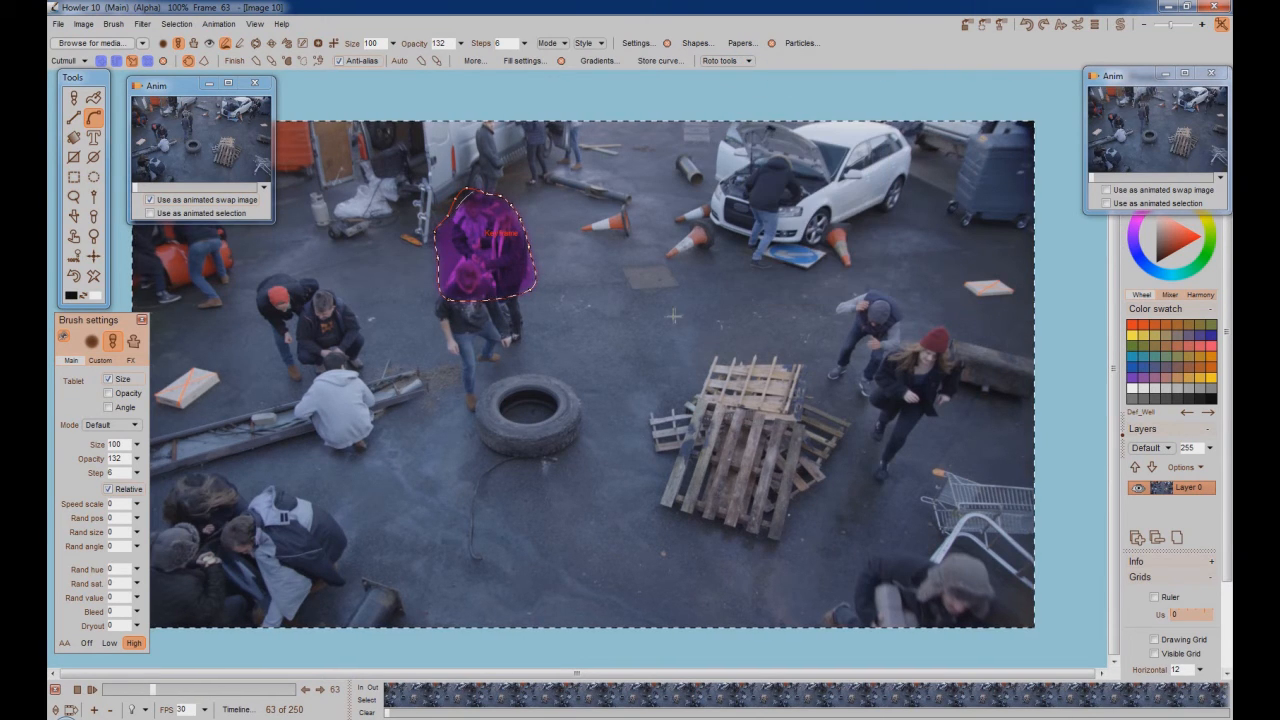
left_click_drag(156, 691, 127, 712)
right_click(766, 67)
left_click(788, 74)
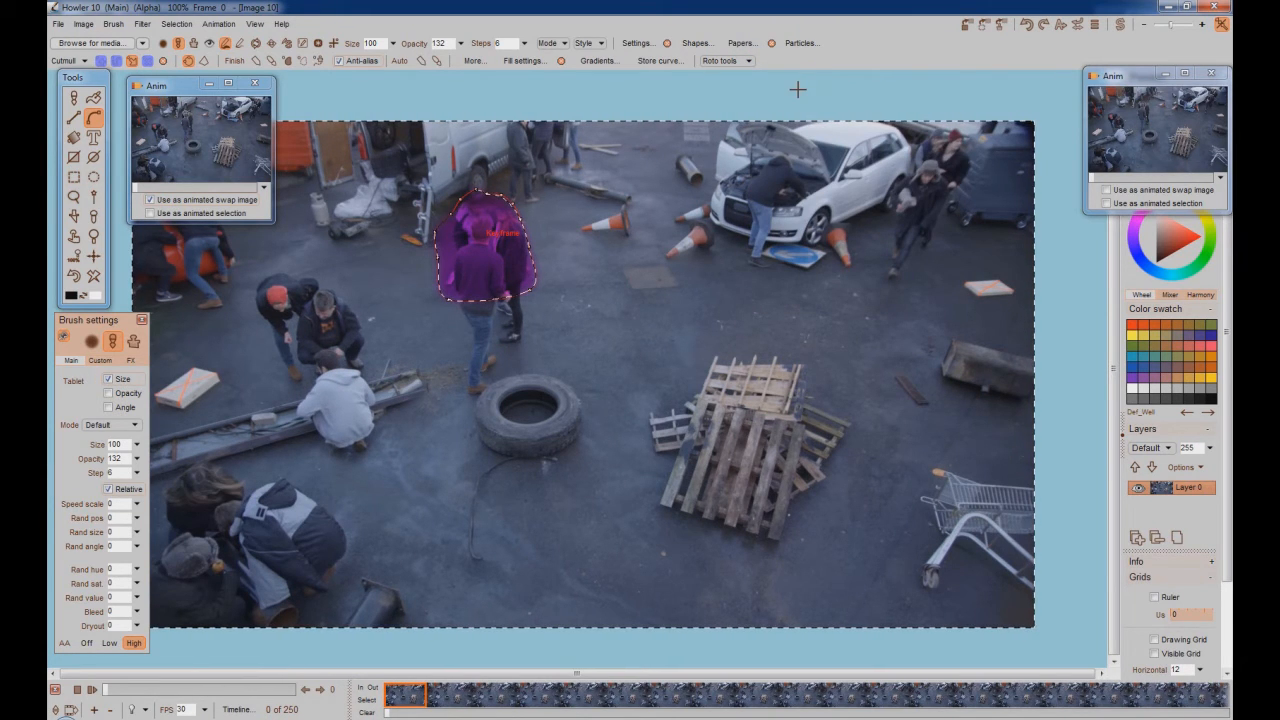
left_click(749, 60)
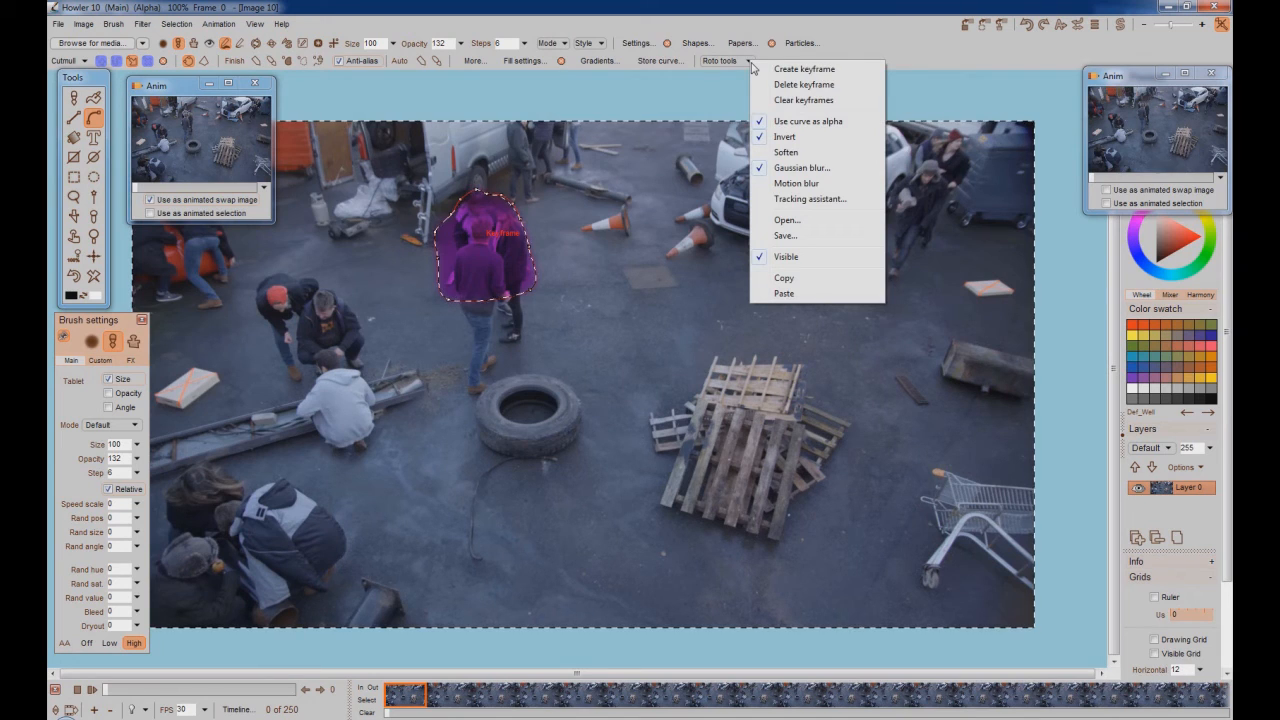
left_click(852, 24)
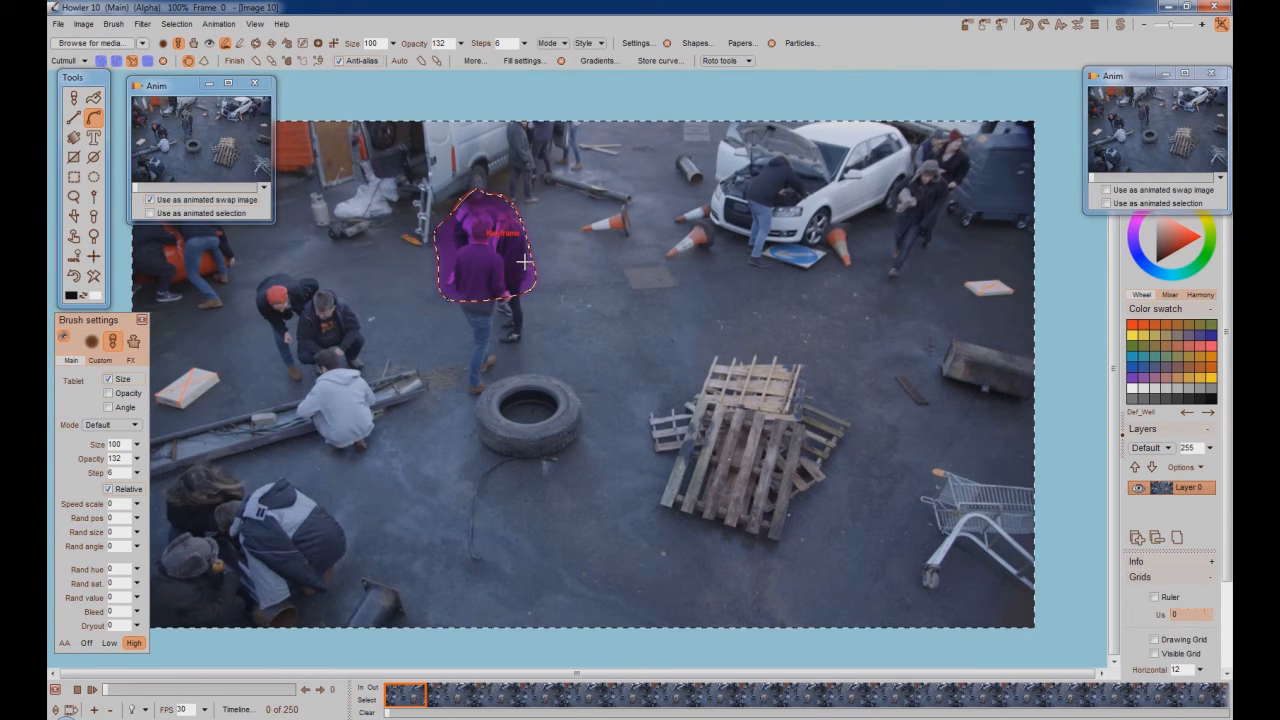
left_click(142, 24)
mouse_move(203, 297)
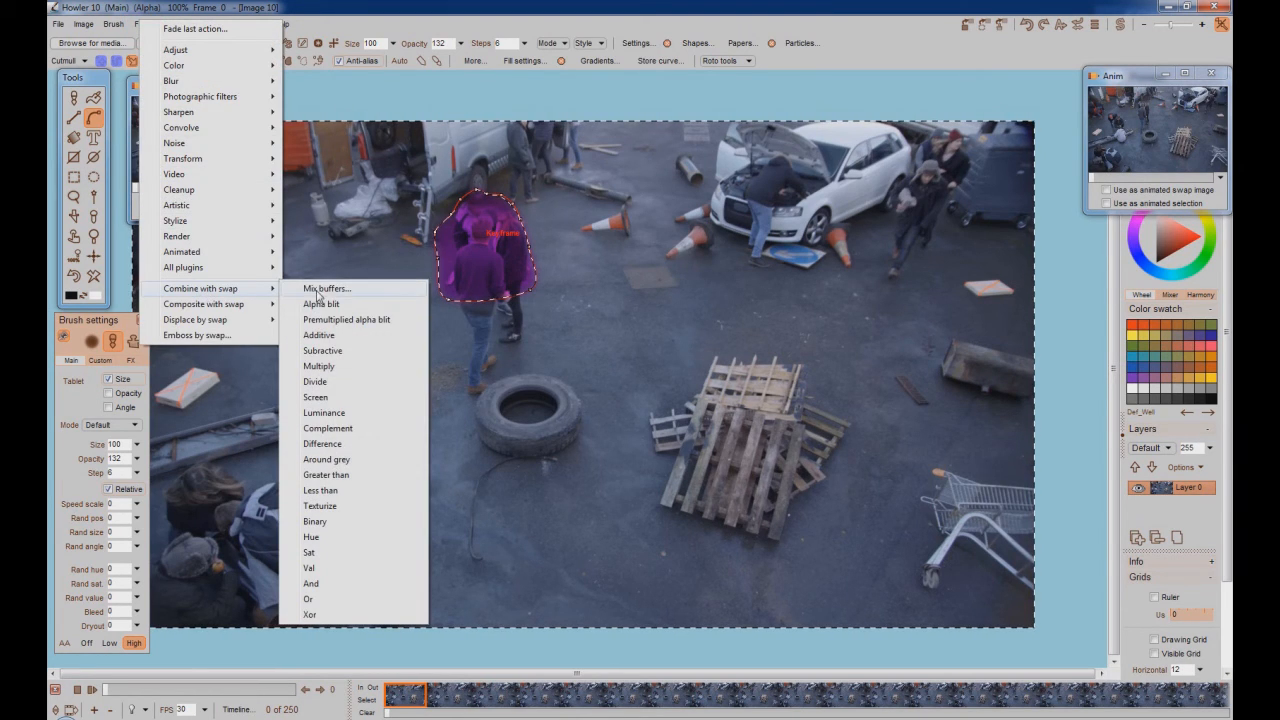
left_click(336, 290)
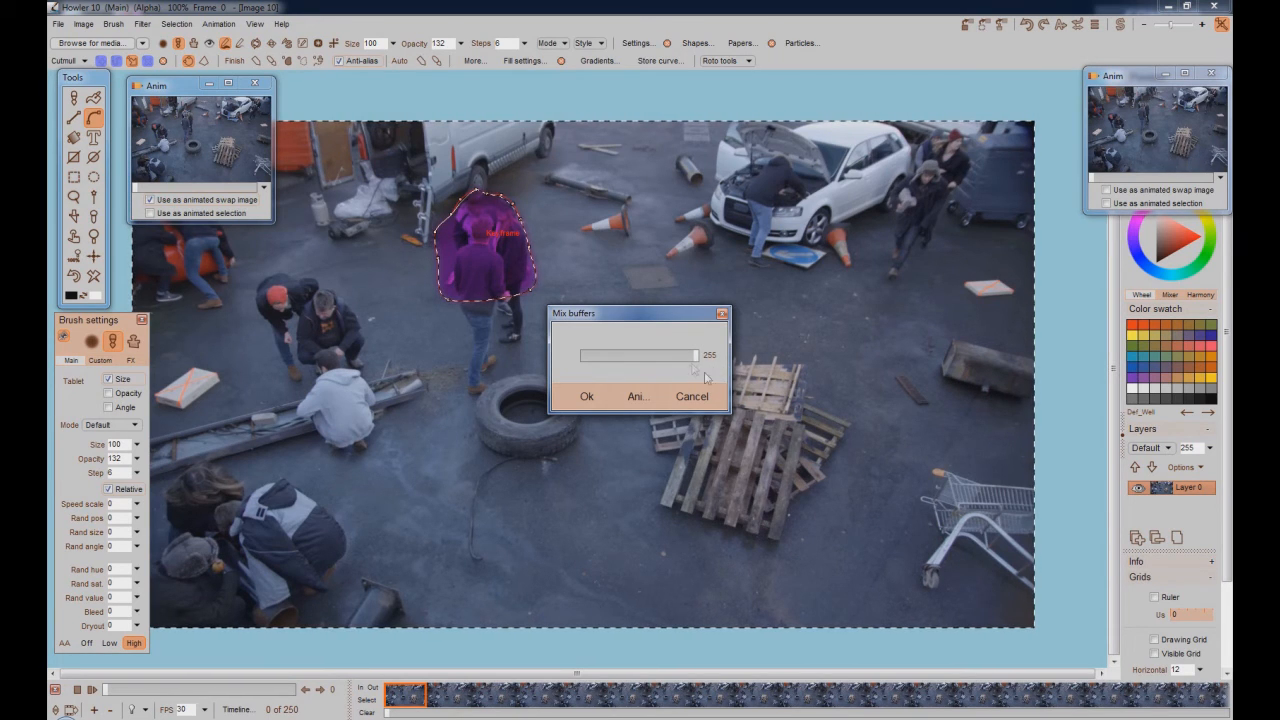
left_click(704, 396)
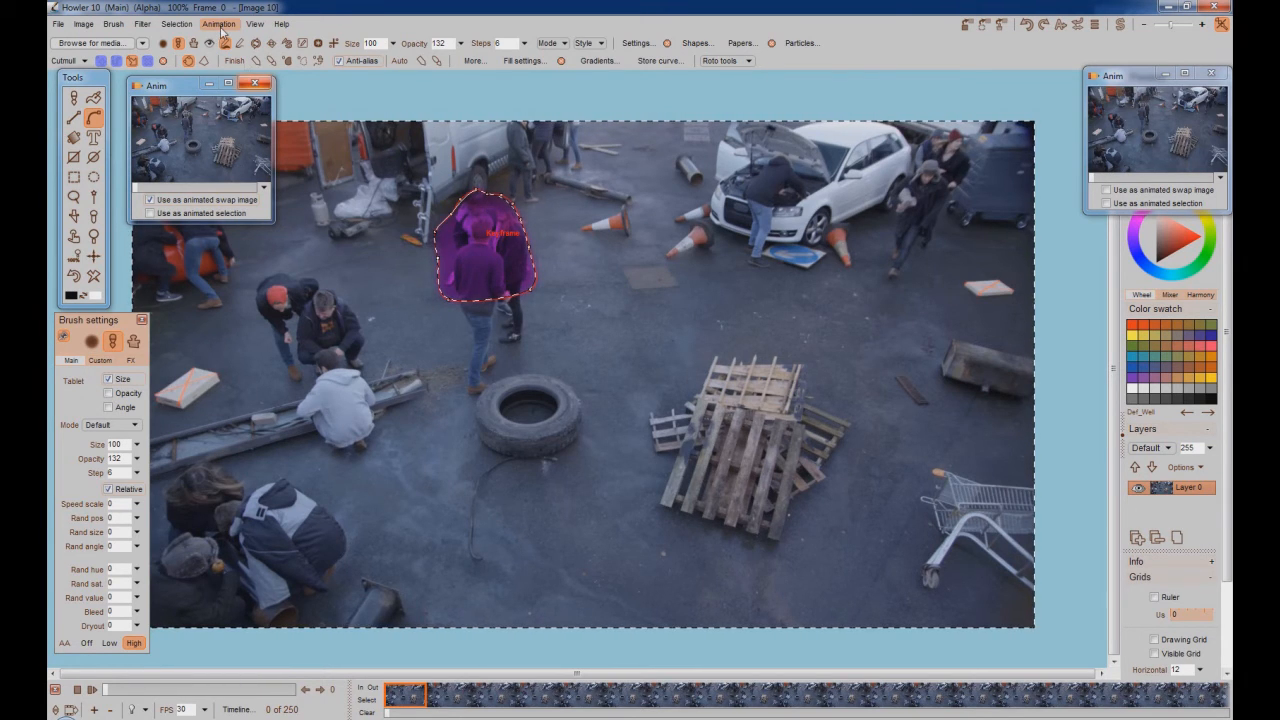
left_click(170, 25)
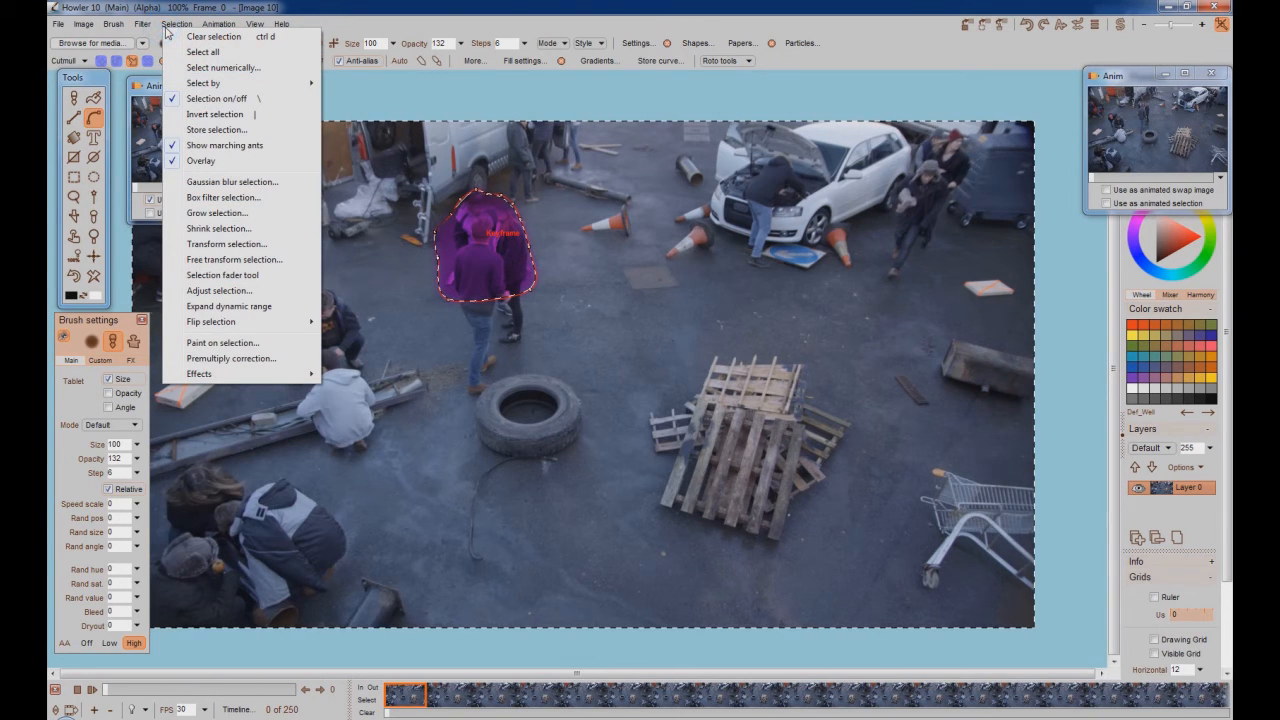
left_click(634, 14)
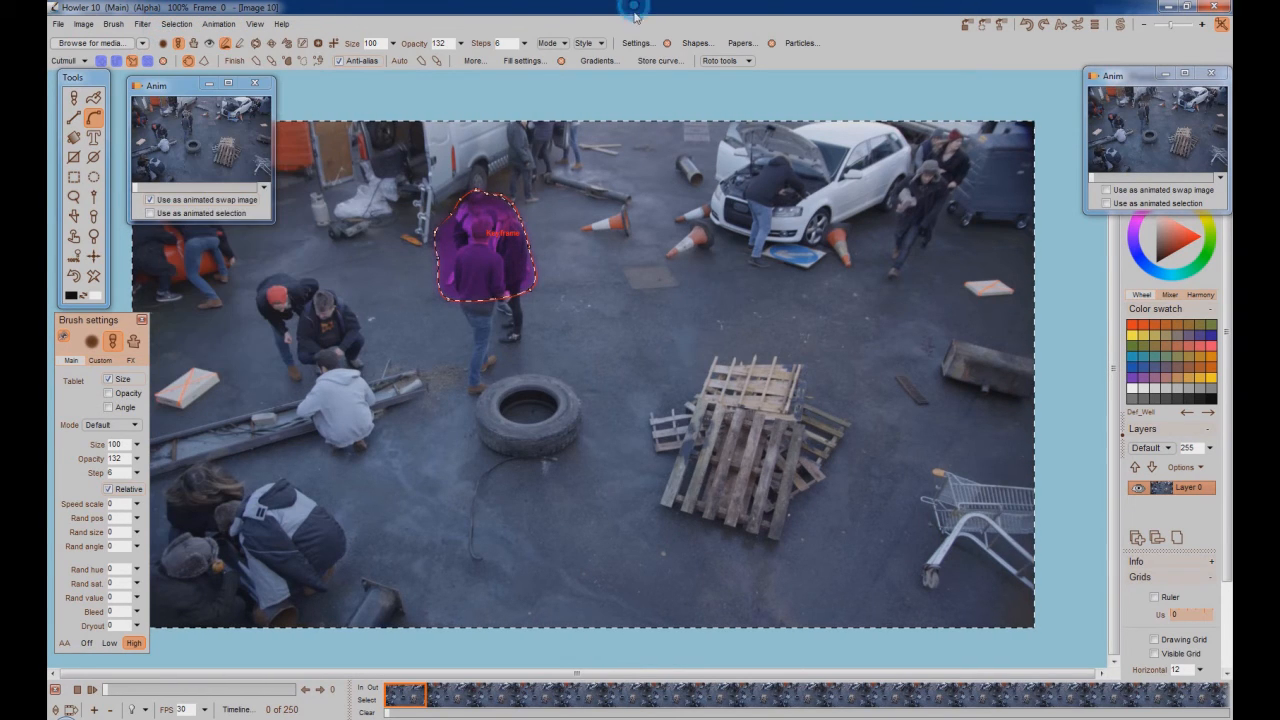
Step: Turn off Invert for the roto curve and mix the swap image into the clip at 255 across all frames
left_click(748, 62)
left_click(789, 137)
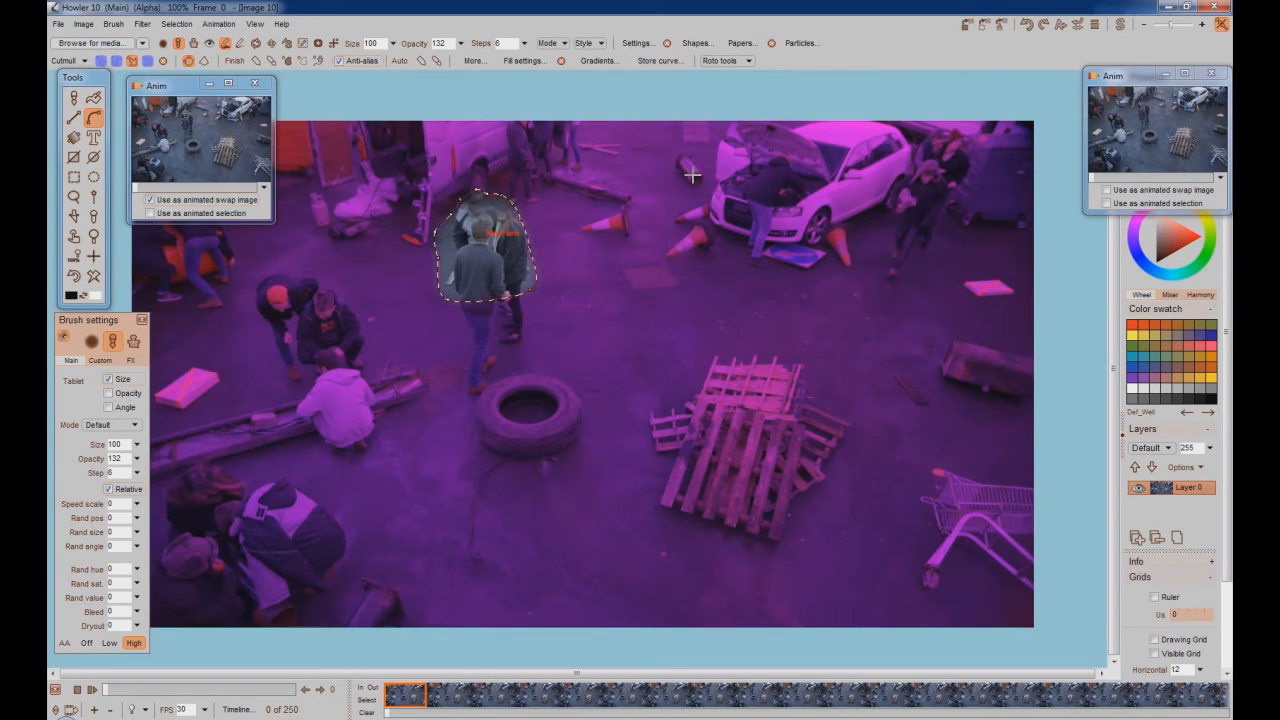
left_click(143, 25)
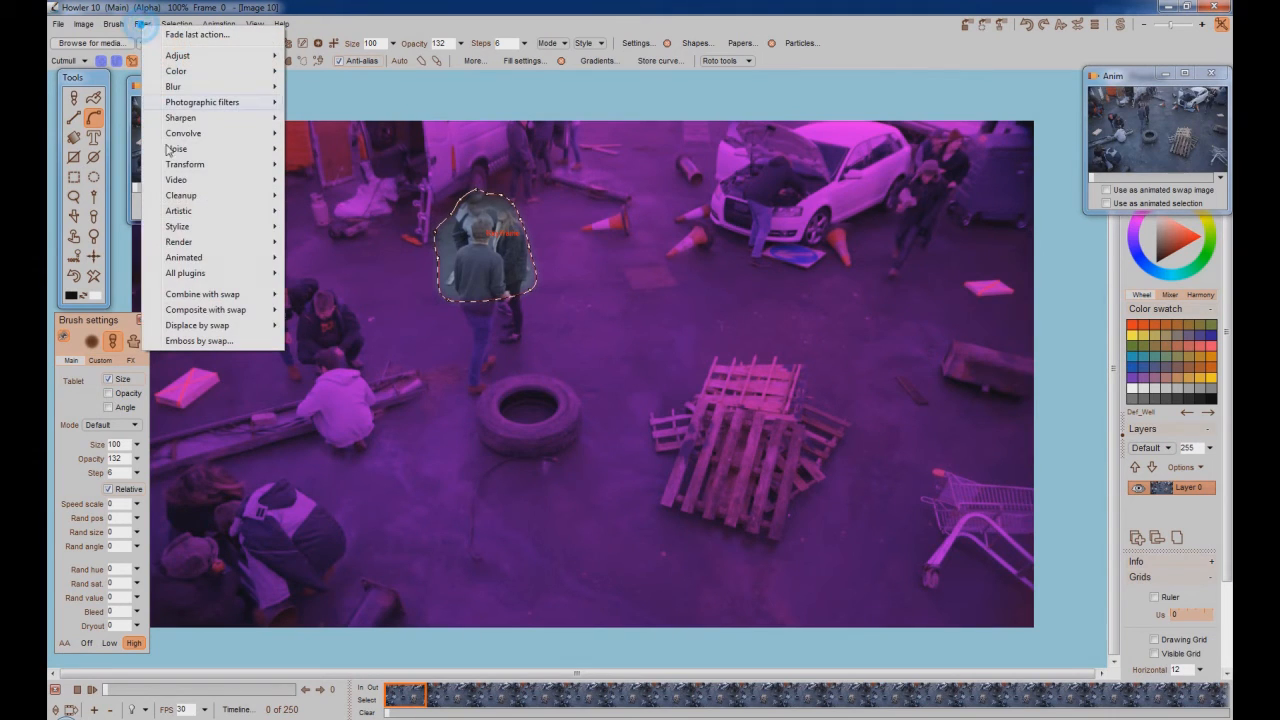
mouse_move(208, 294)
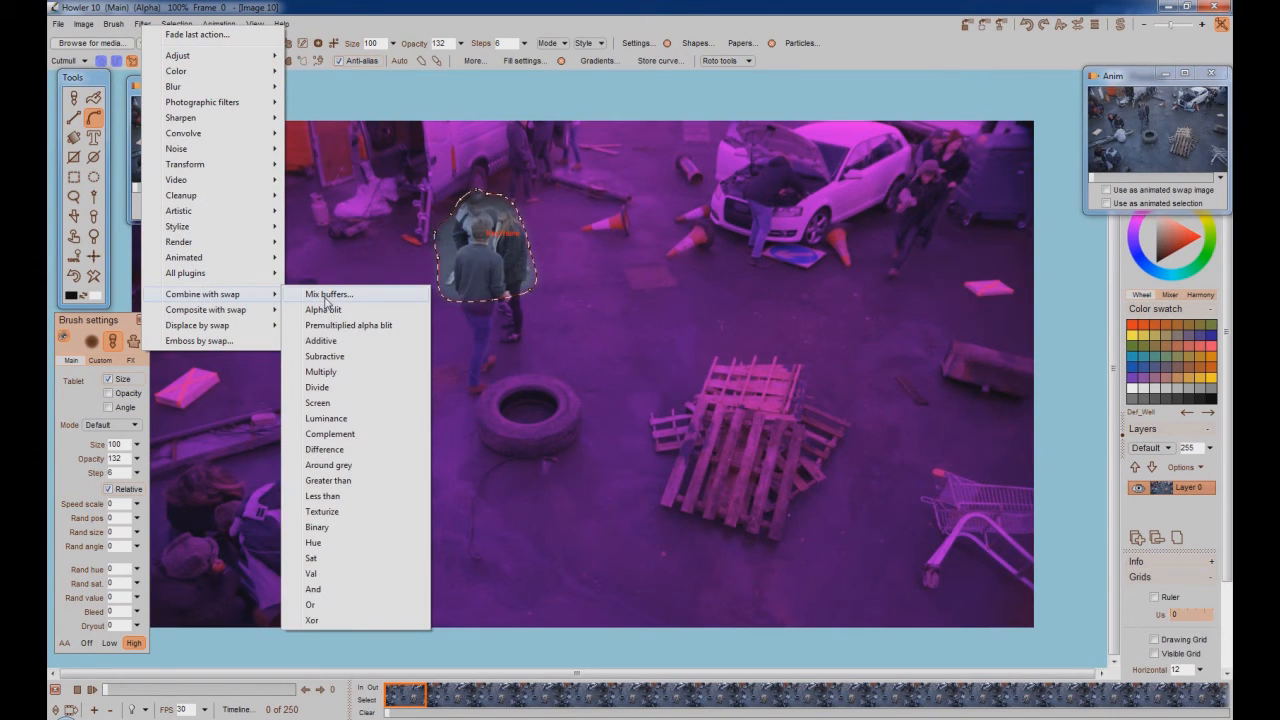
left_click(326, 295)
left_click(695, 355)
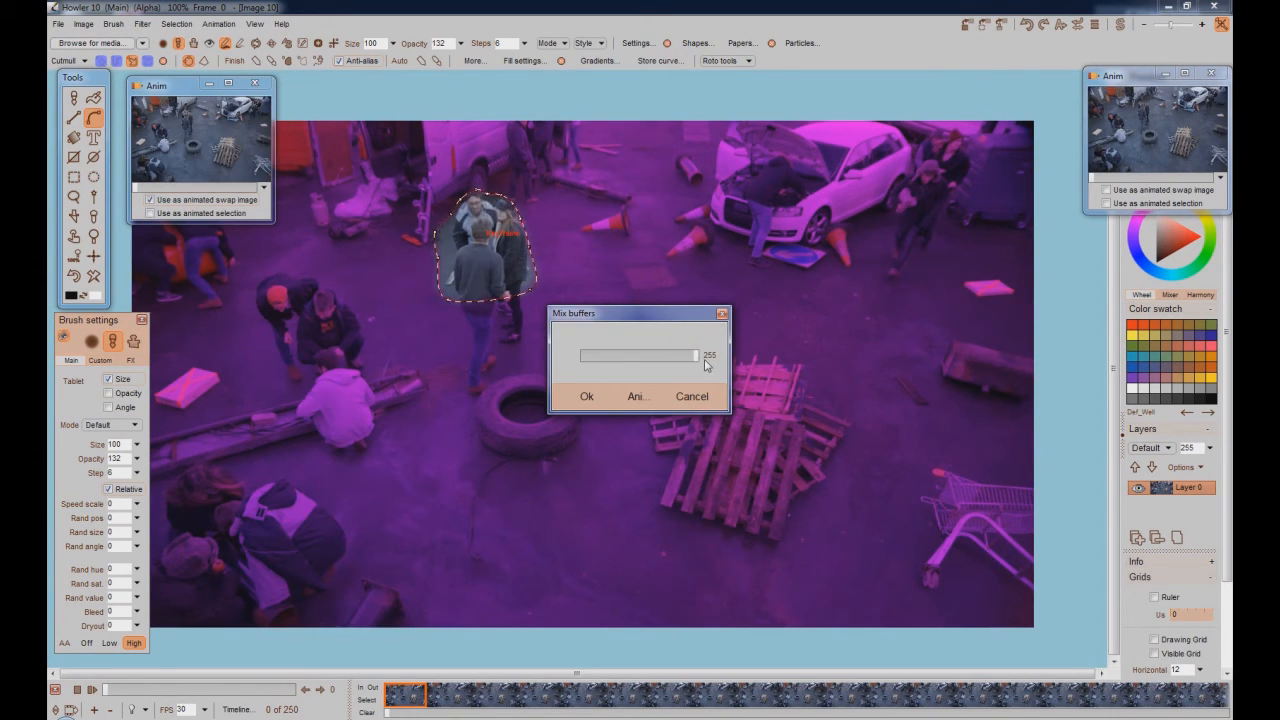
left_click(578, 400)
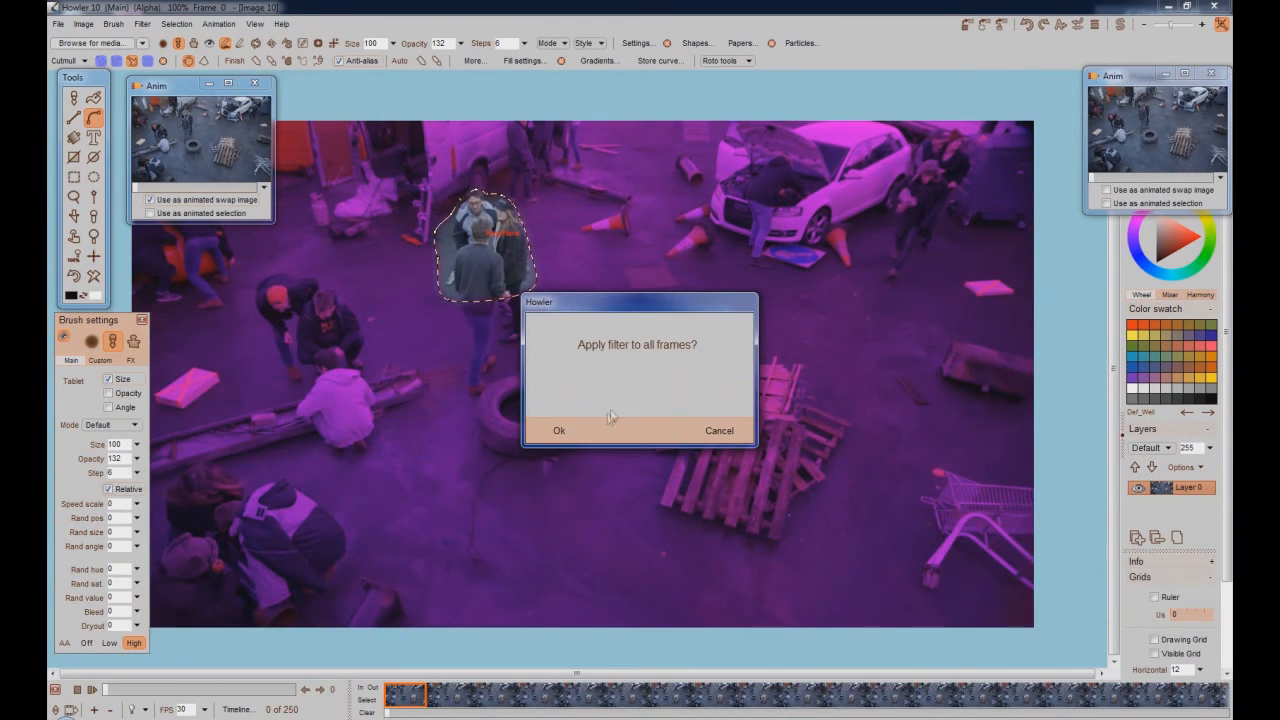
left_click(572, 432)
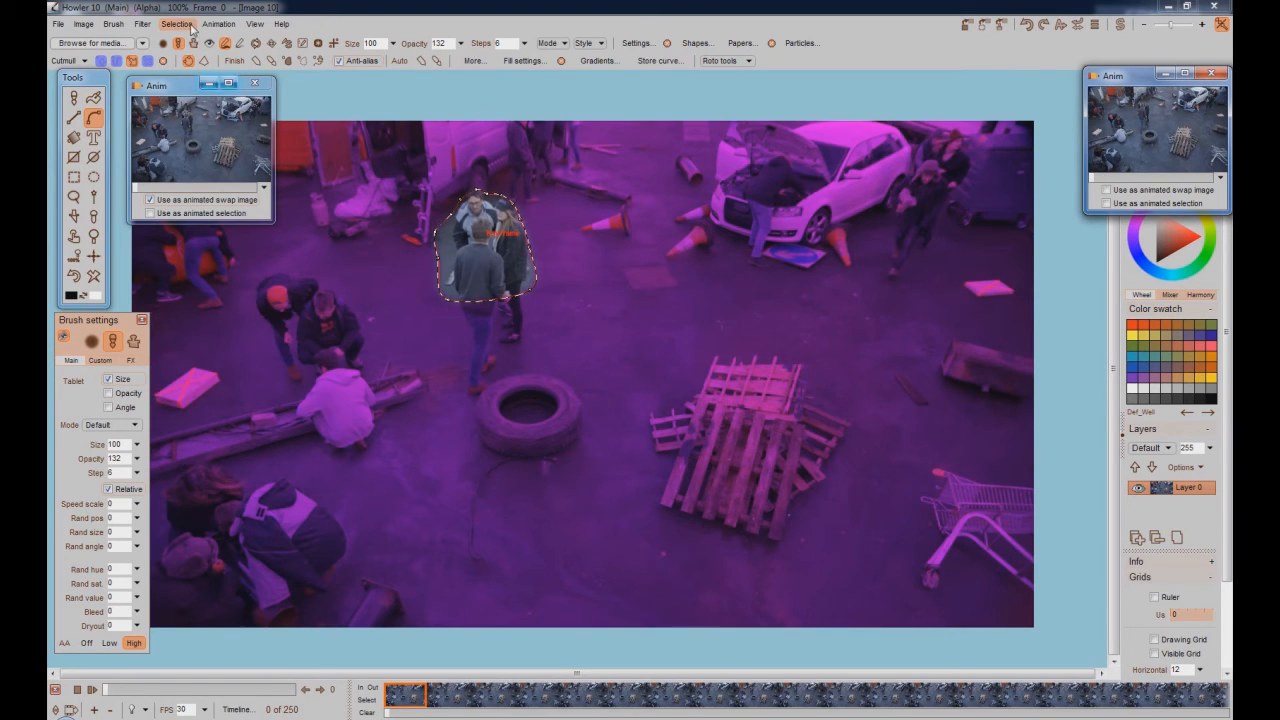
Step: Clear the curve and the selection, play the composite through to check the blend, and return to frame 0
left_click(162, 61)
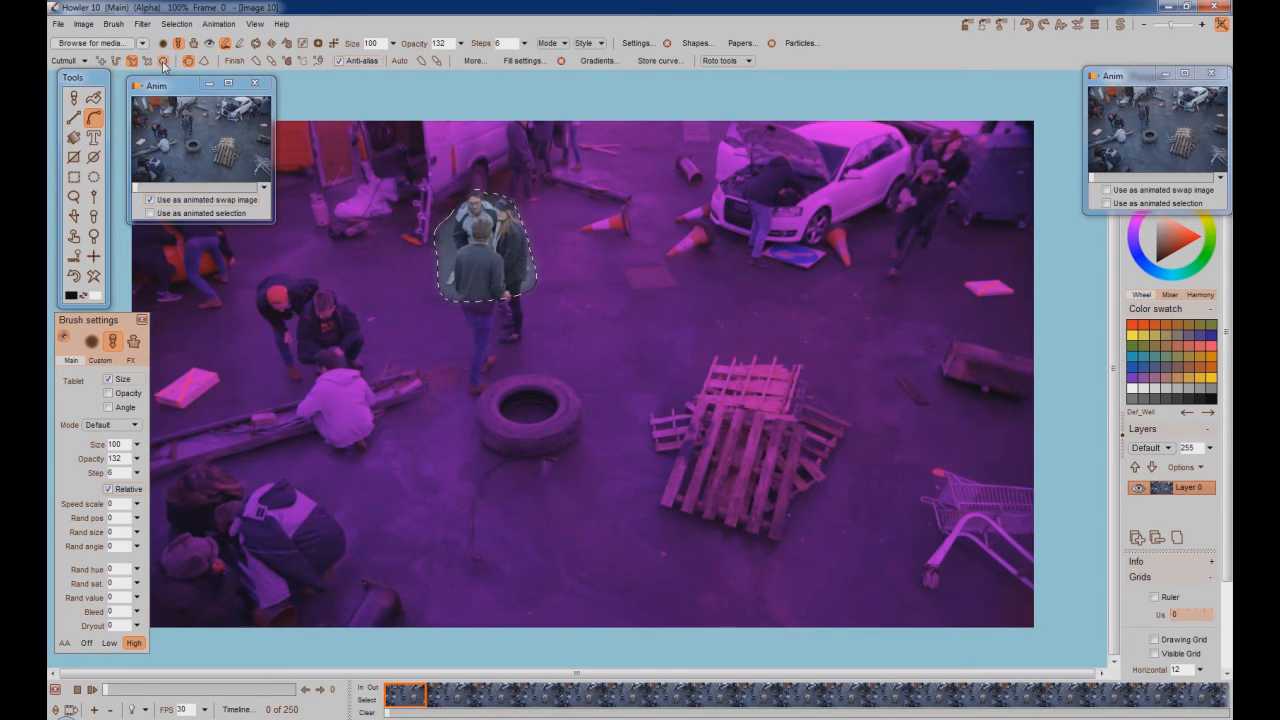
left_click(176, 24)
left_click(185, 40)
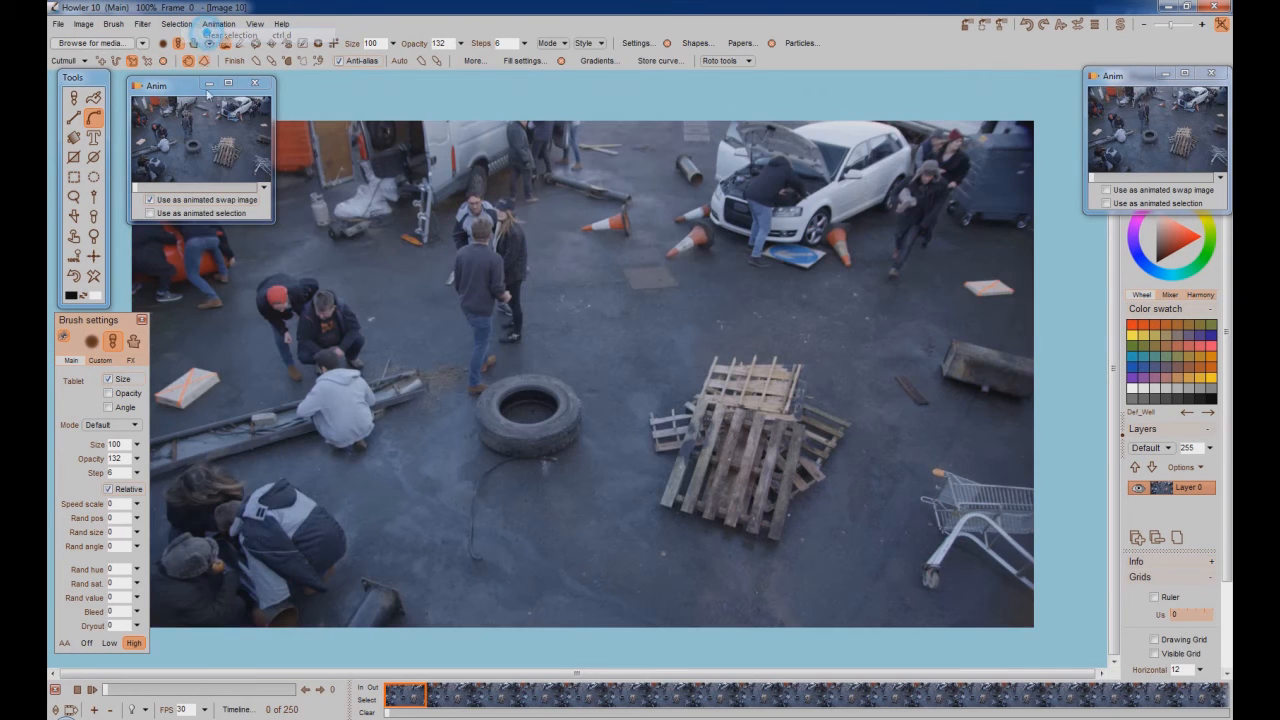
left_click(91, 689)
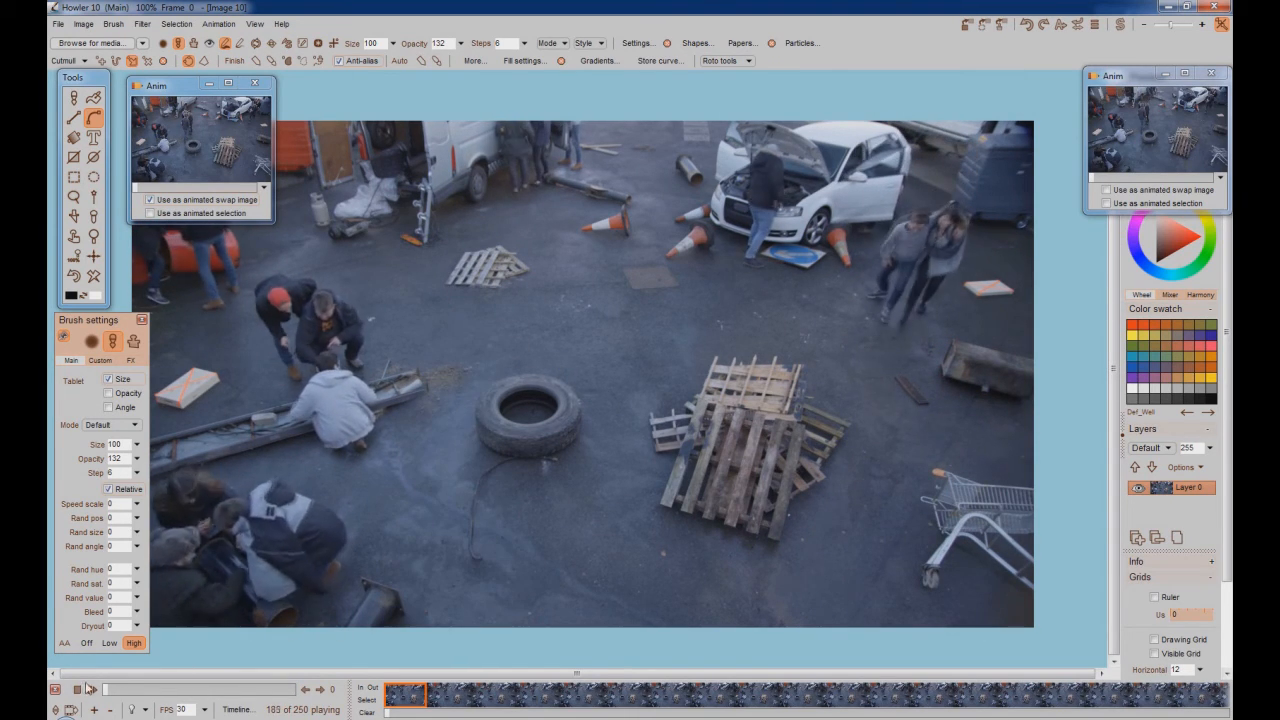
left_click(131, 689)
key("Home")
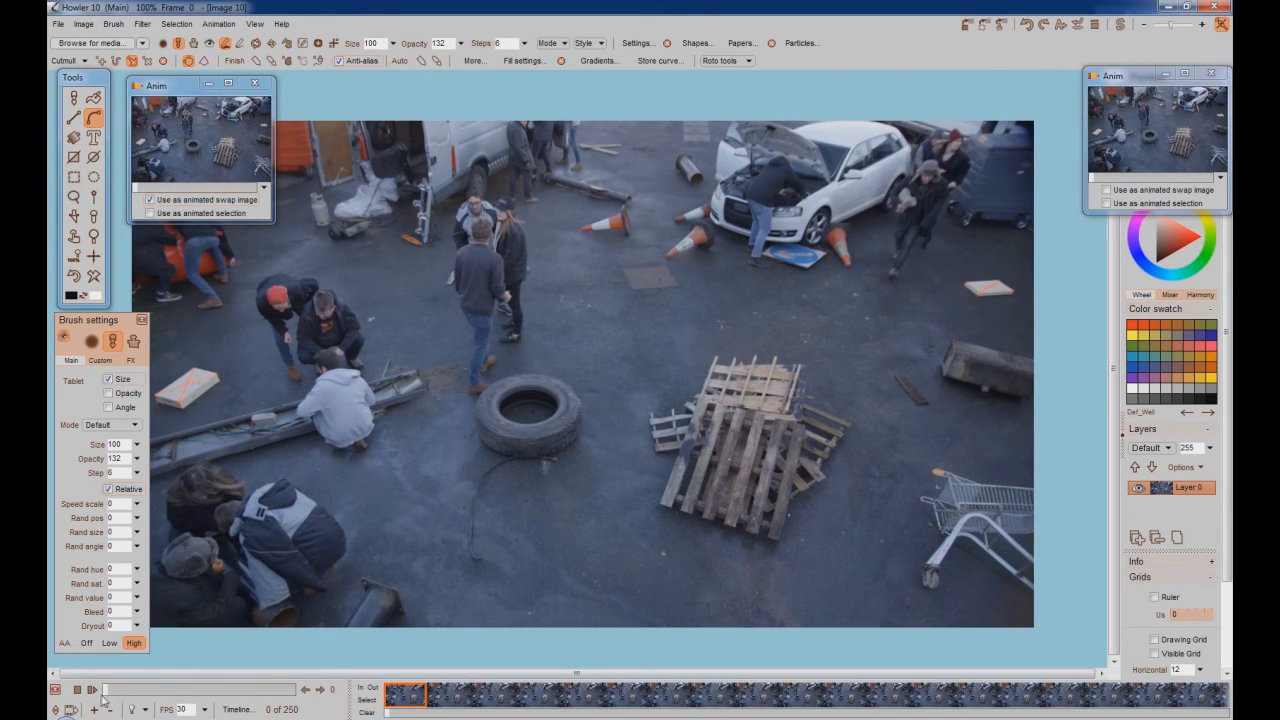
Step: On frame 60, make a small elliptical selection just above the head of the rearmost person in the standing group
left_click(91, 689)
left_click(106, 690)
left_click_drag(106, 690, 151, 692)
left_click(93, 177)
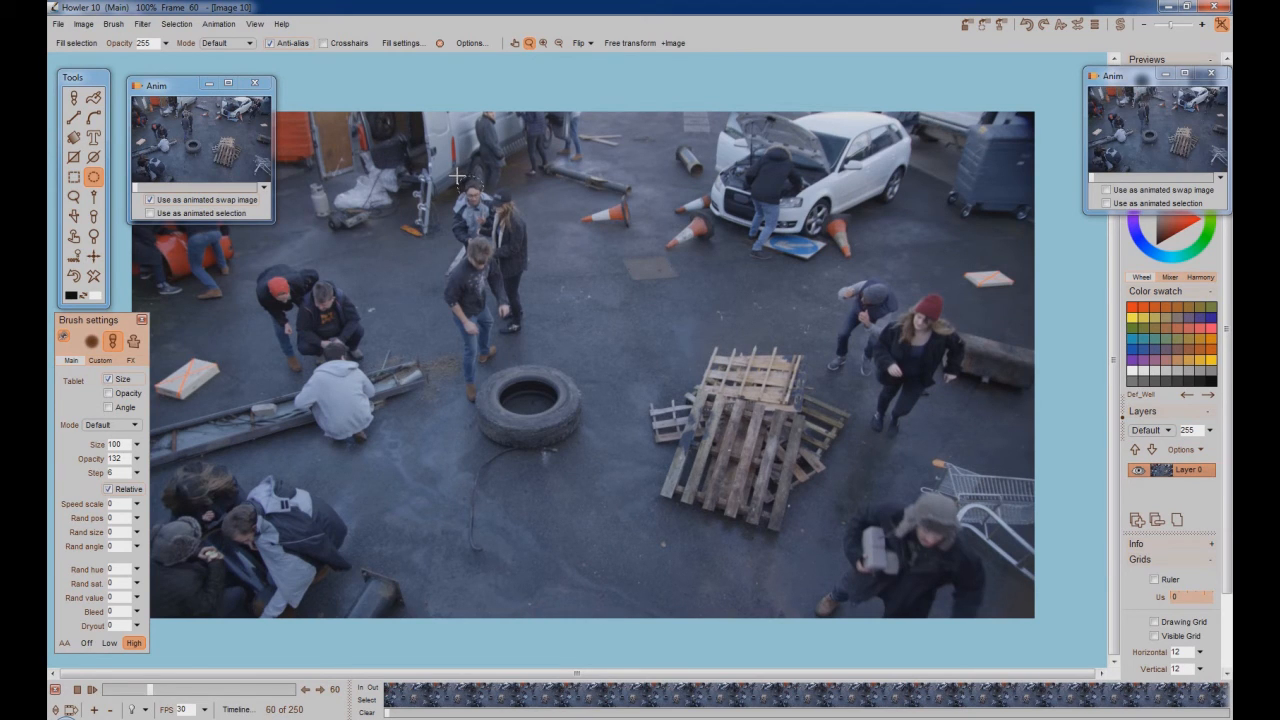
left_click_drag(458, 176, 483, 198)
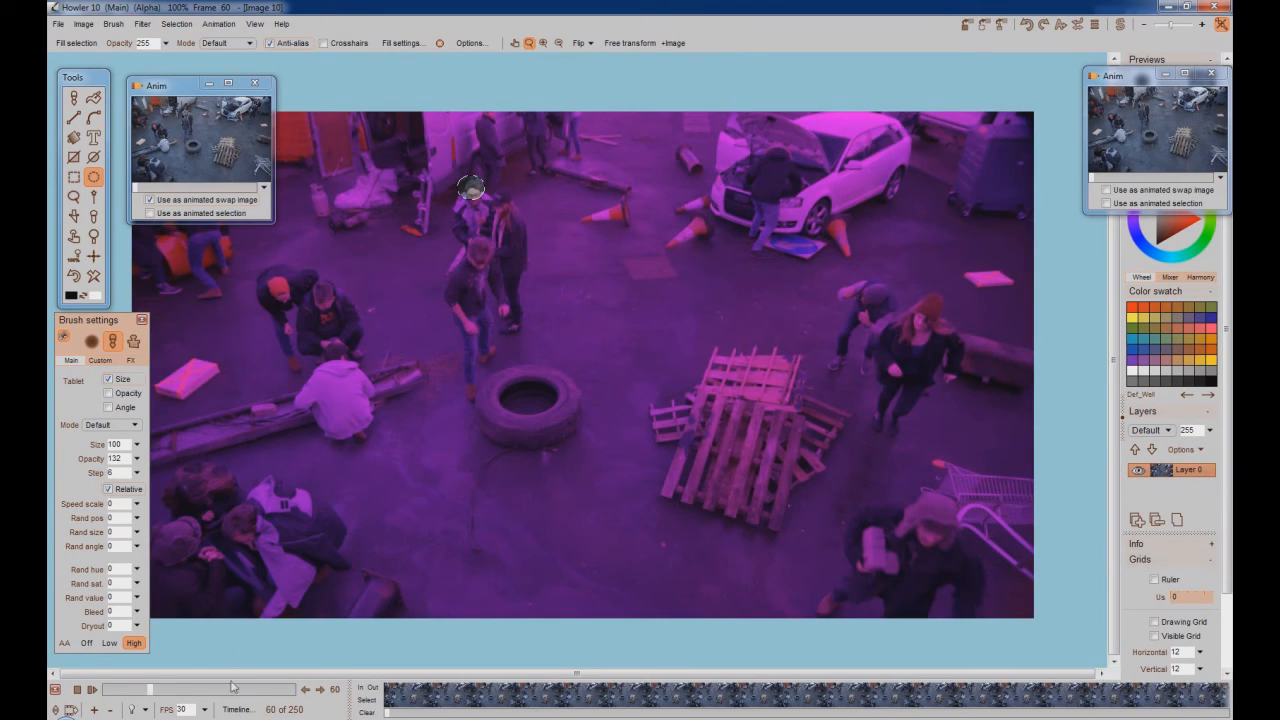
Step: Check the ellipse against frame 37 and apply a slight Gaussian blur to the selection with the Approximate algorithm
mouse_move(154, 699)
left_mouse_down()
mouse_move(103, 702)
mouse_move(133, 705)
left_mouse_up()
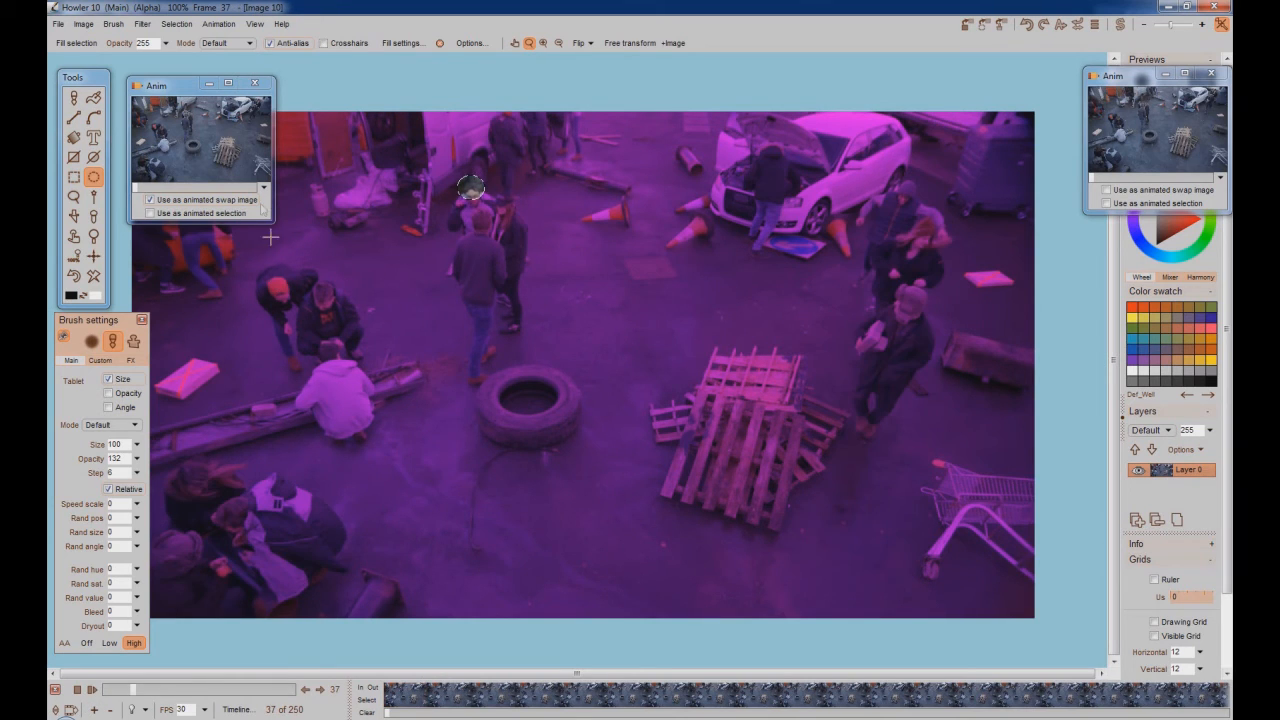
left_click(176, 24)
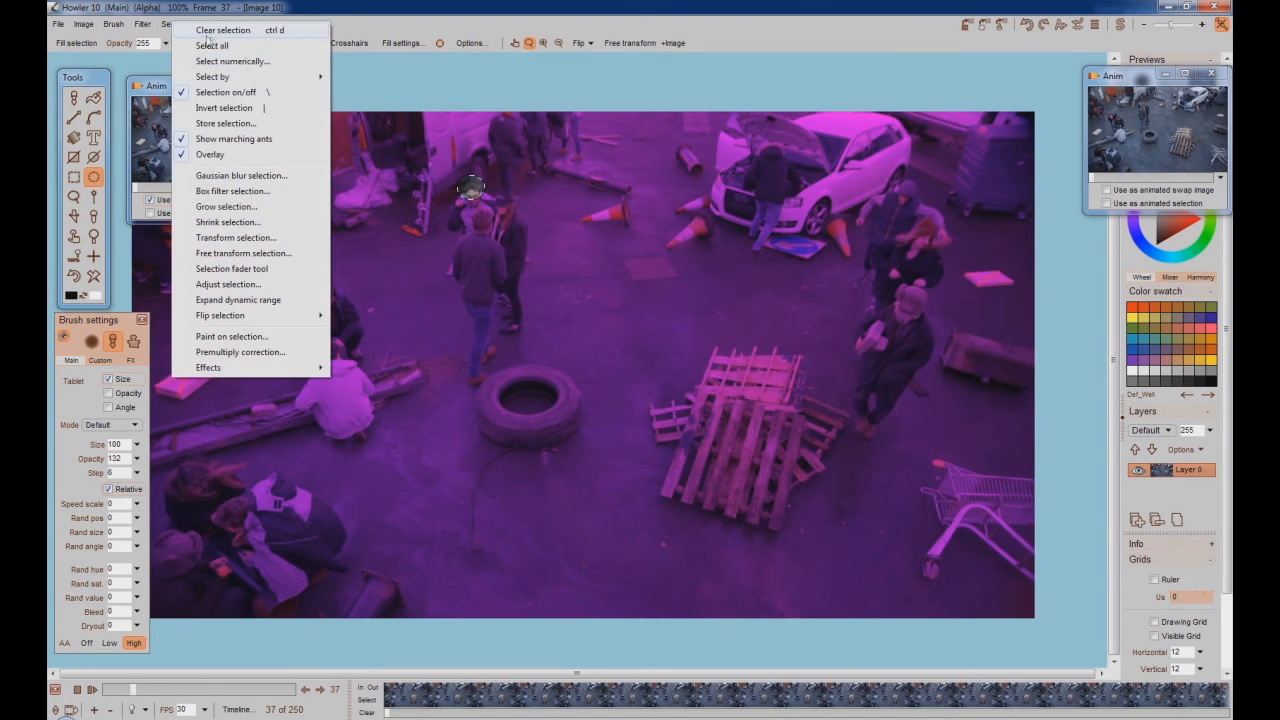
left_click(239, 177)
left_click_drag(587, 335, 596, 331)
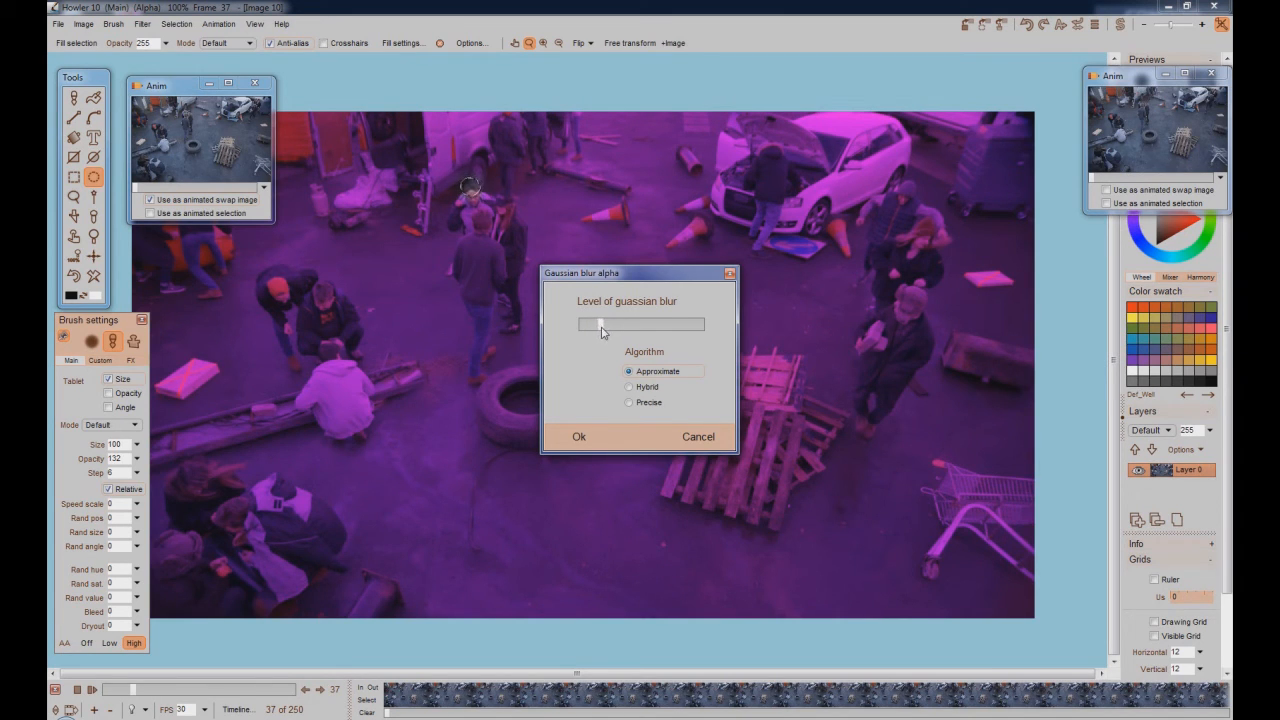
left_click(579, 438)
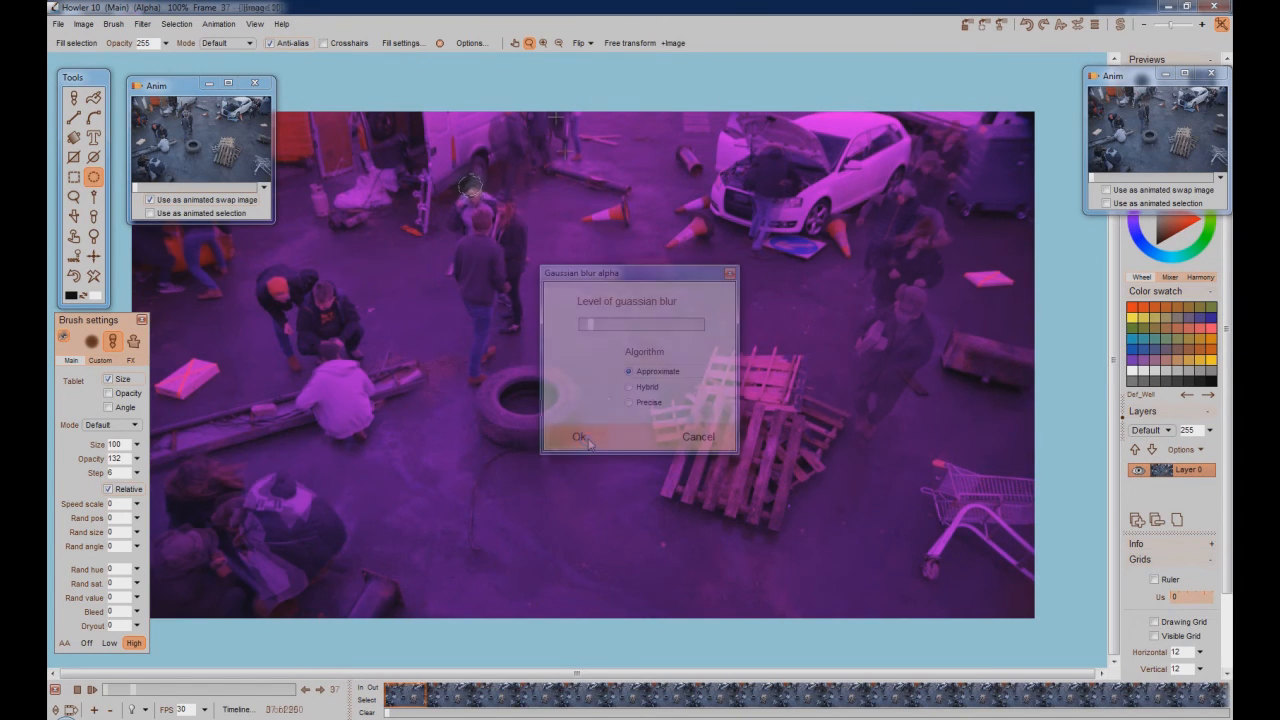
Step: Mix the swap image into the clip at 255 within the blurred ellipse selection and apply it to all frames
left_click(142, 24)
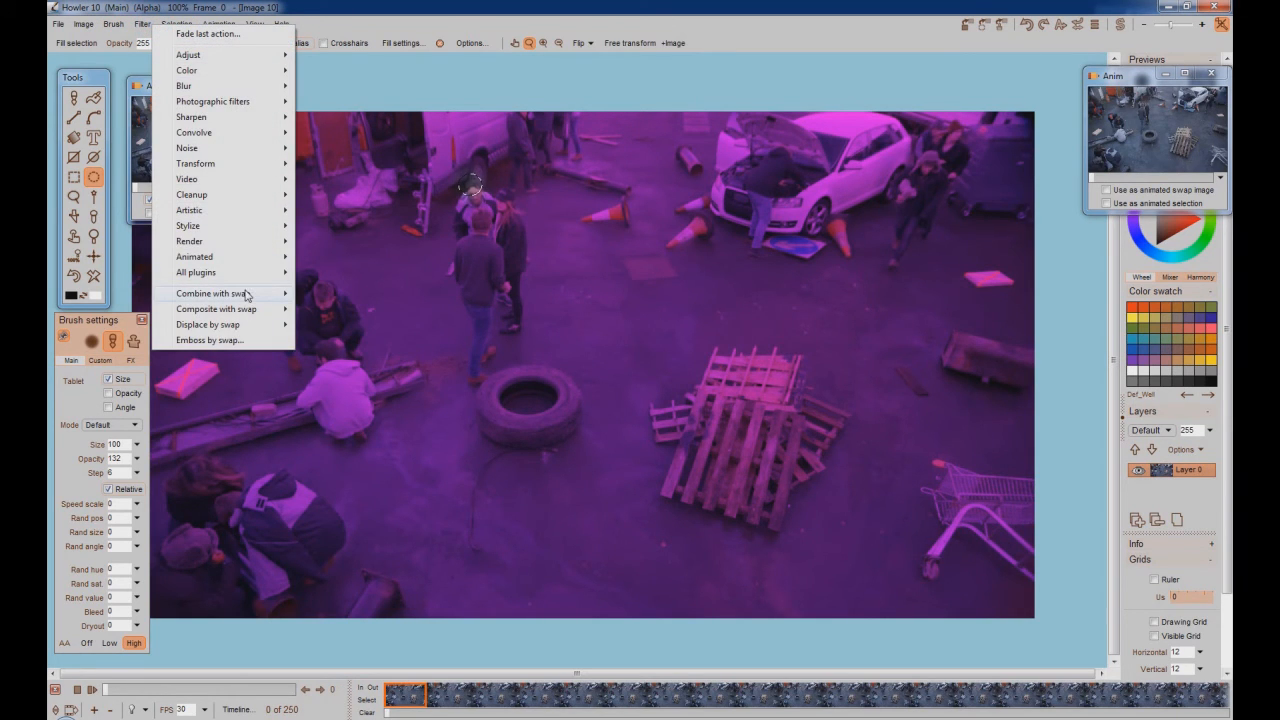
mouse_move(248, 292)
left_click(357, 296)
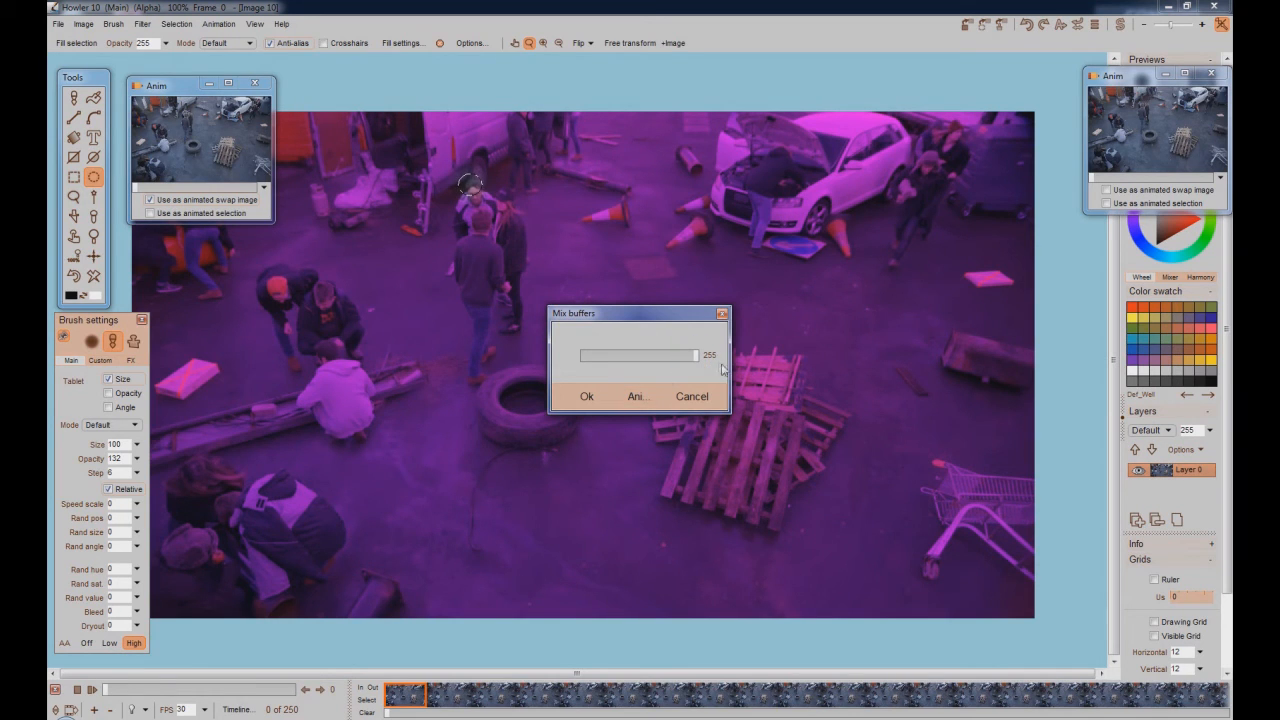
left_click(643, 405)
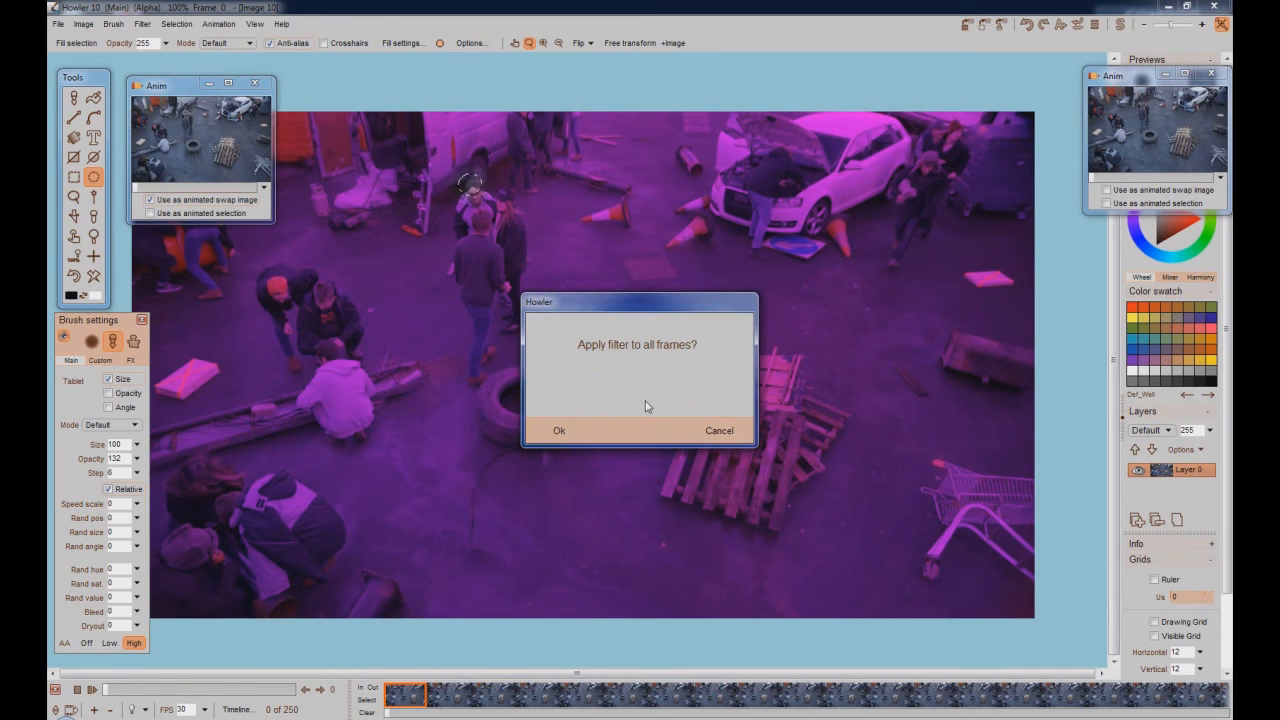
left_click(556, 438)
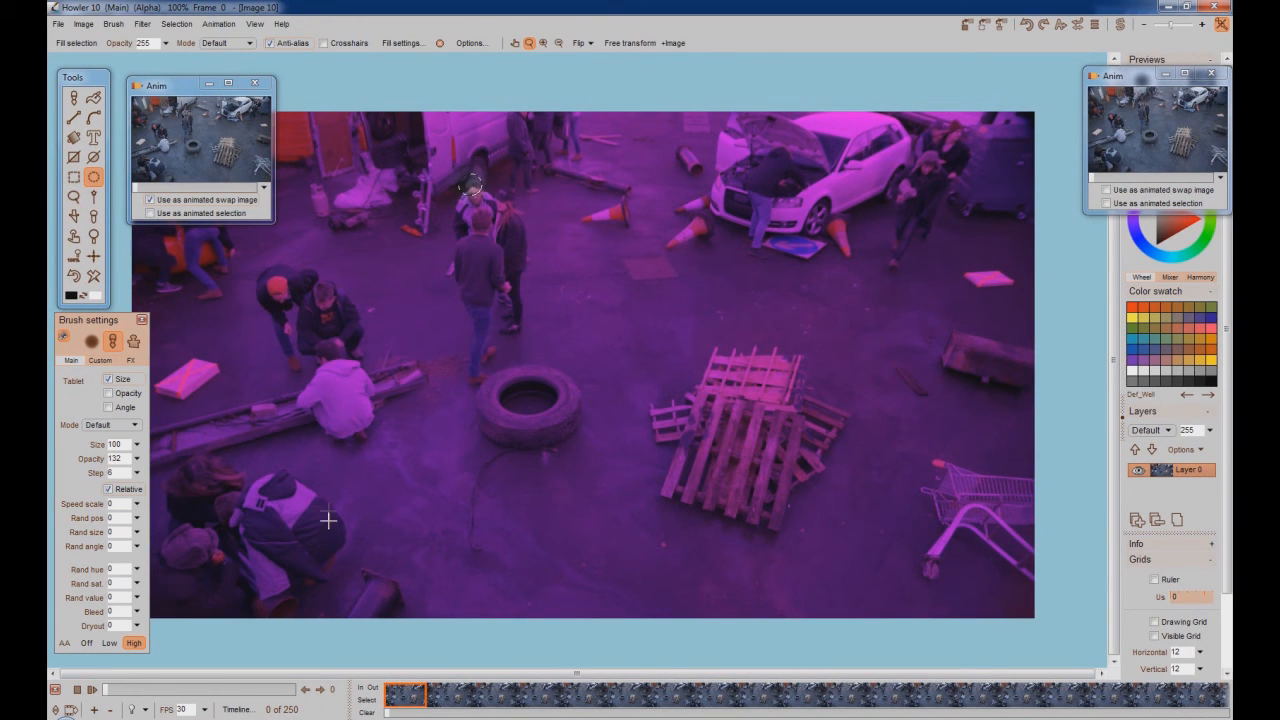
Step: Clear the ellipse selection and play the composite to check the head area
left_click(176, 23)
left_click(222, 42)
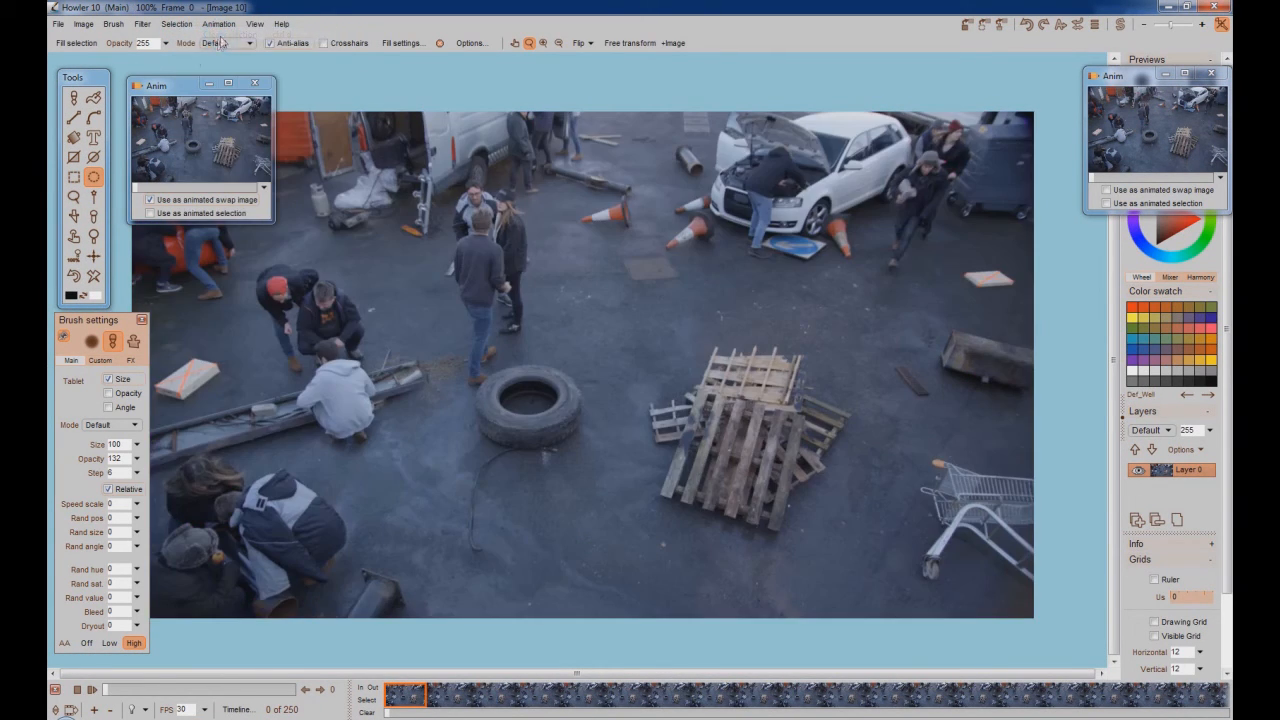
left_click(91, 689)
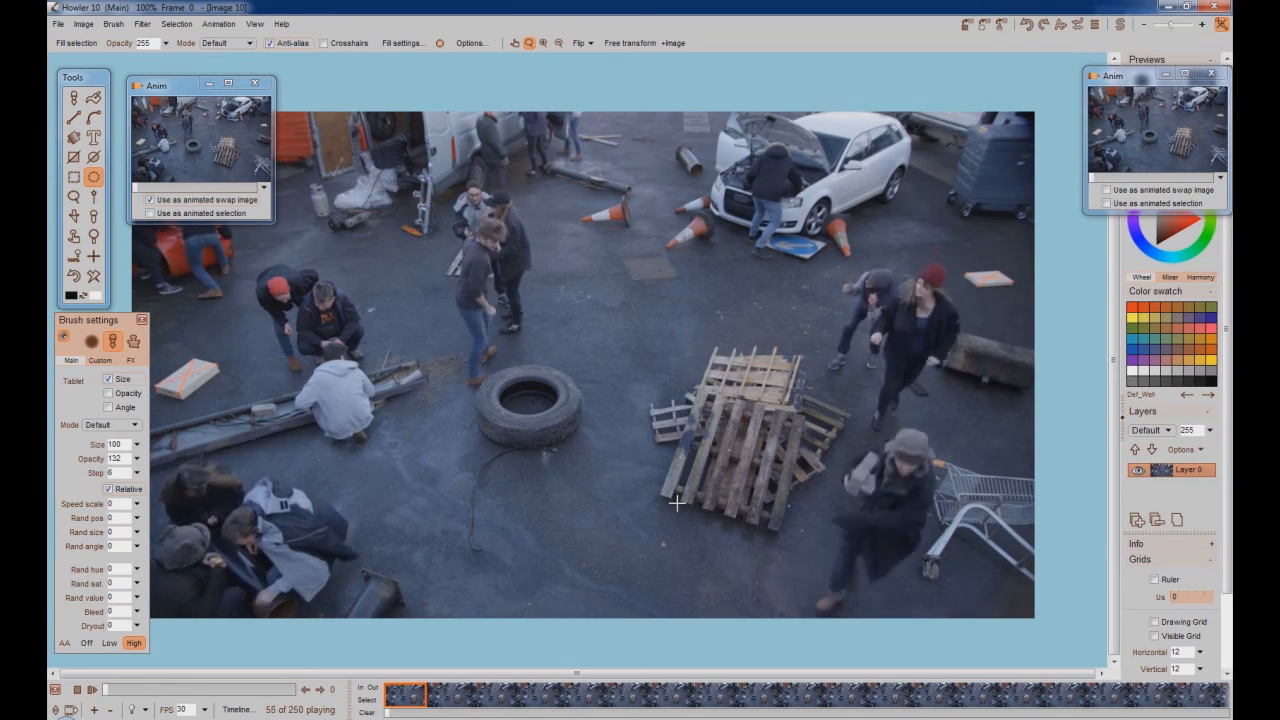
Step: Save the composite animation as a dwa file in the project's New folder
left_click(219, 24)
left_click(221, 31)
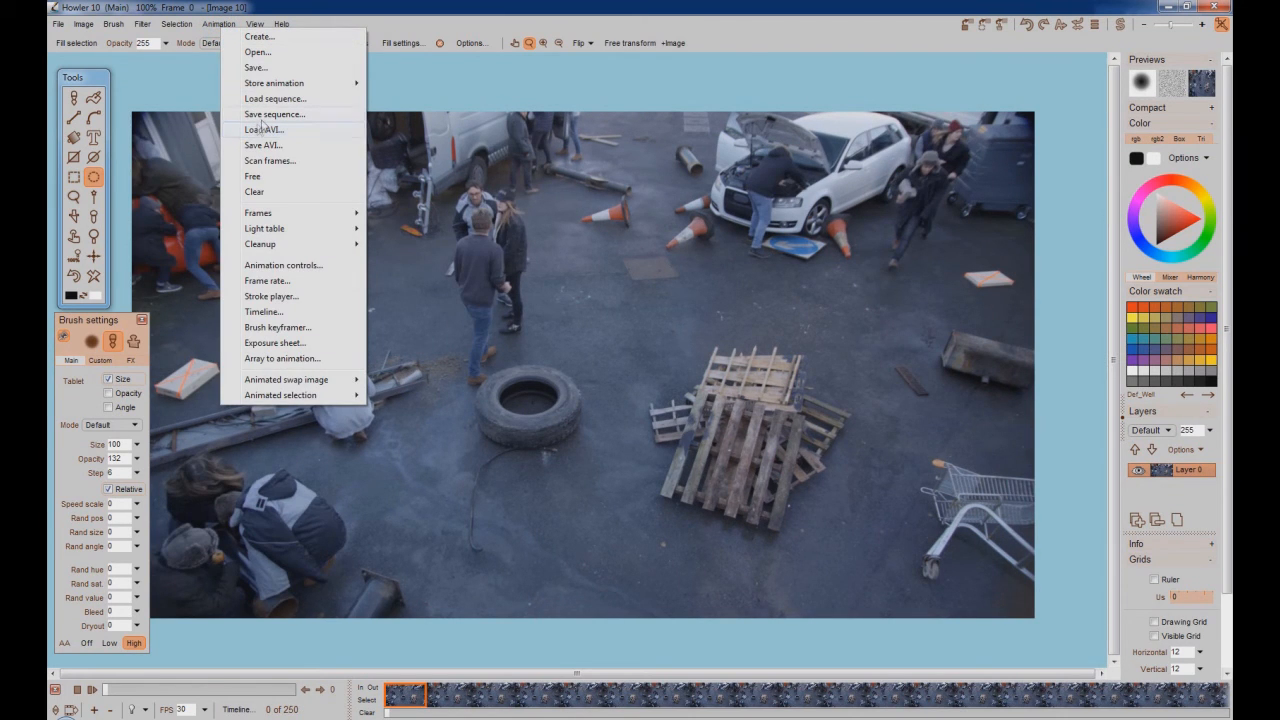
left_click(253, 70)
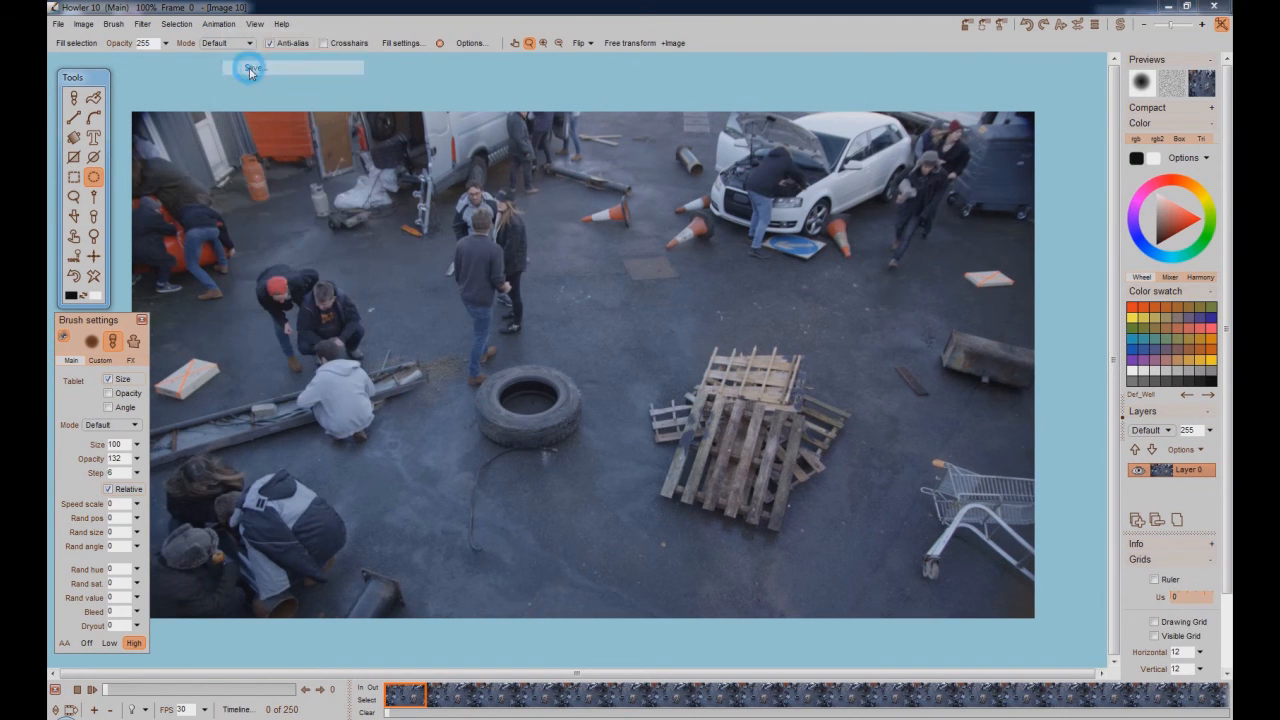
left_click_drag(480, 414, 490, 445)
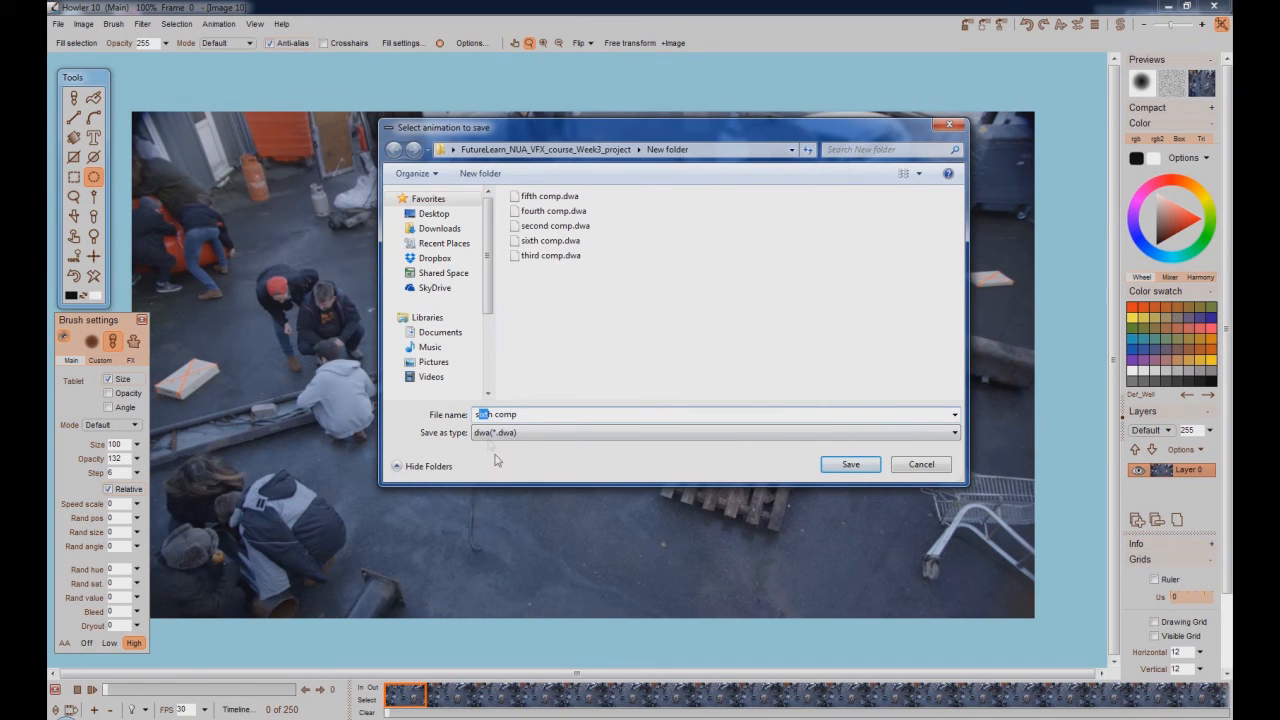
left_click(849, 460)
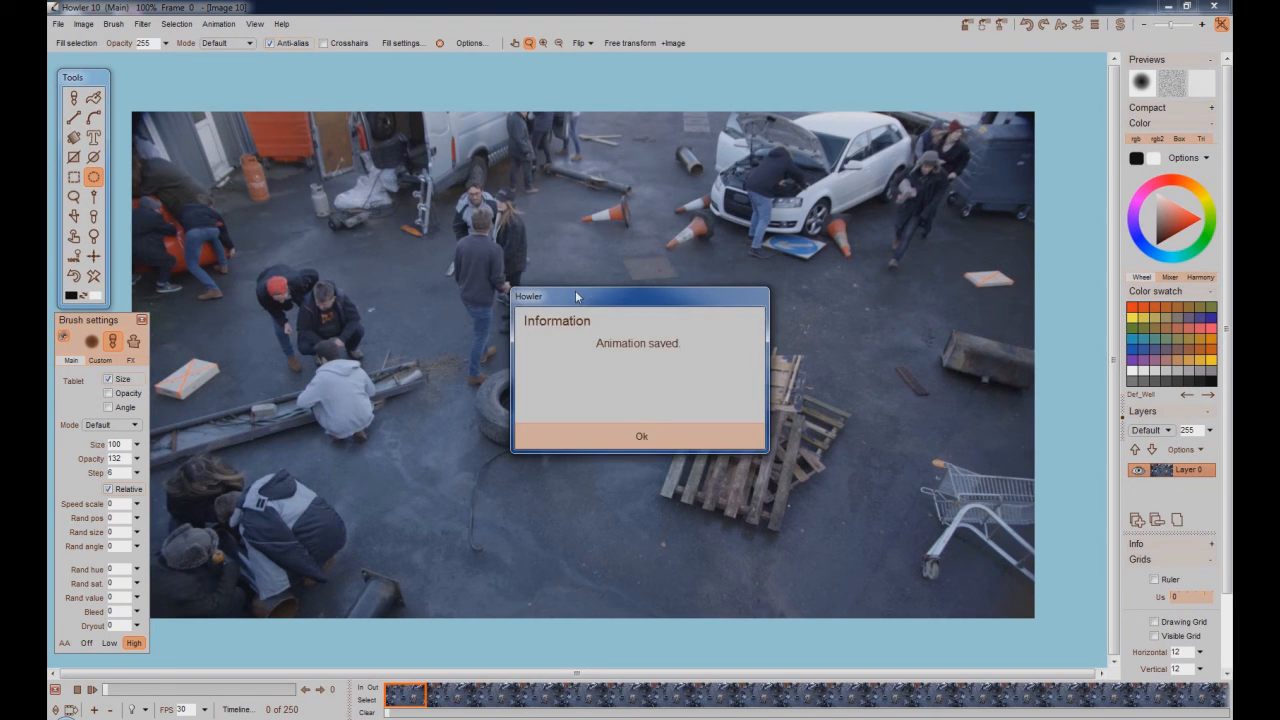
left_click(641, 435)
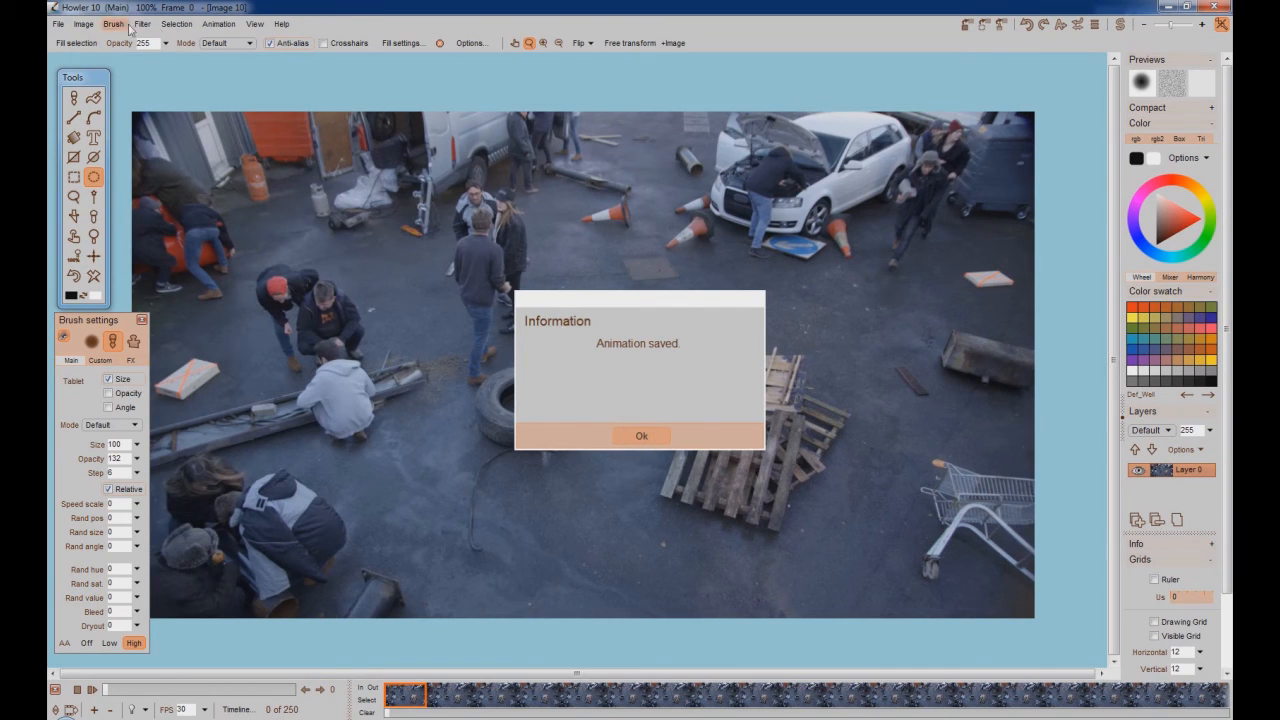
Step: Store the composite animation to memory and set the stored copy as the animated swap image
left_click(218, 23)
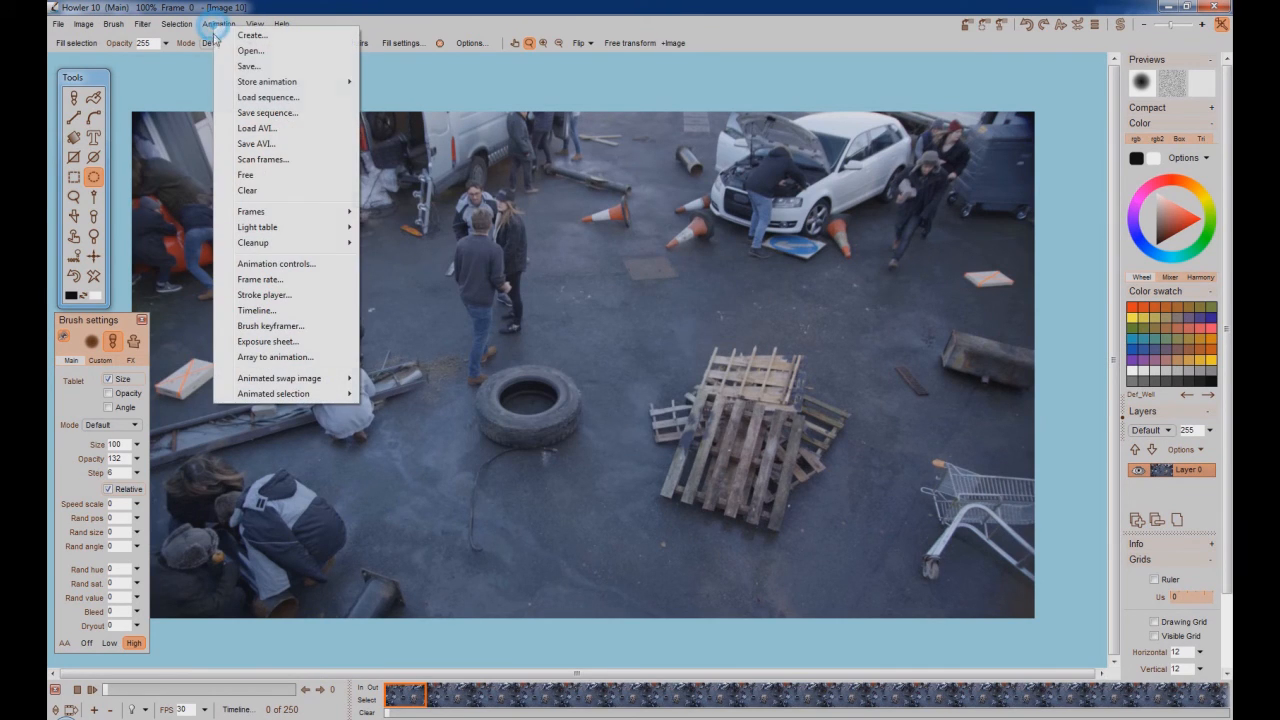
mouse_move(265, 85)
left_click(424, 87)
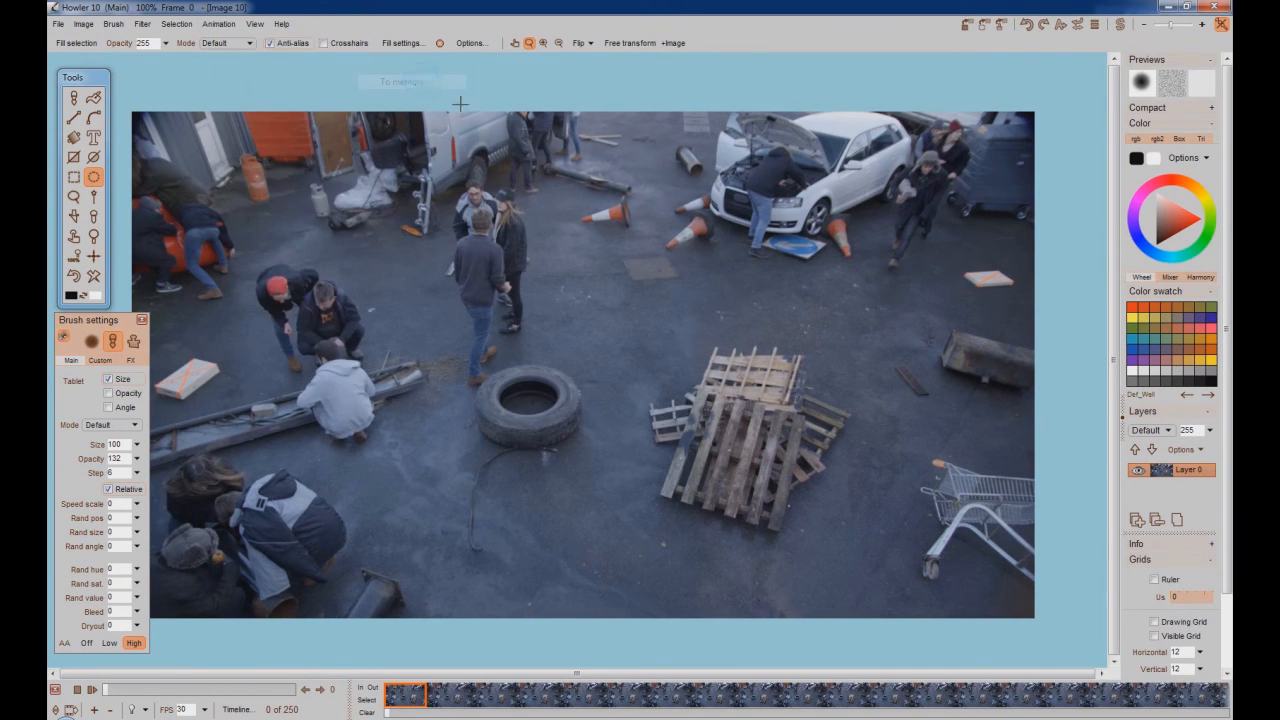
left_click_drag(1123, 82, 176, 86)
left_click(160, 194)
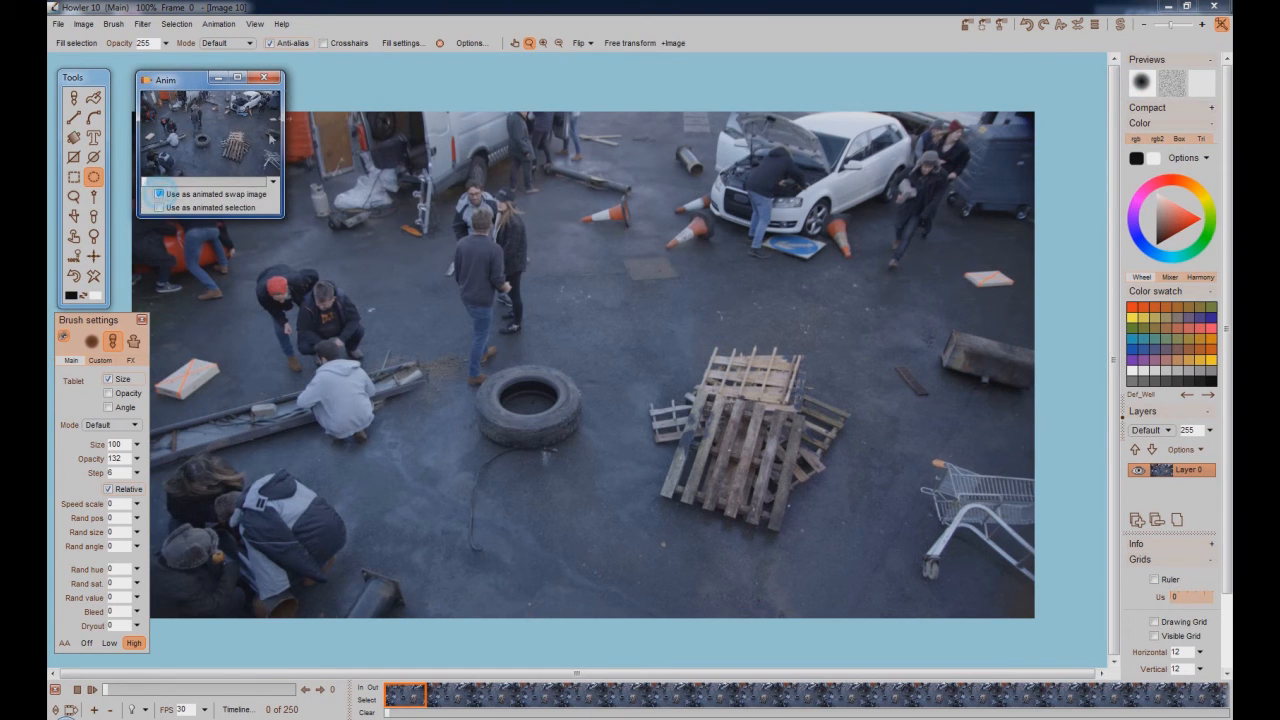
Step: Load the Yellow guy AVI from frame 0 to 249
left_click(219, 23)
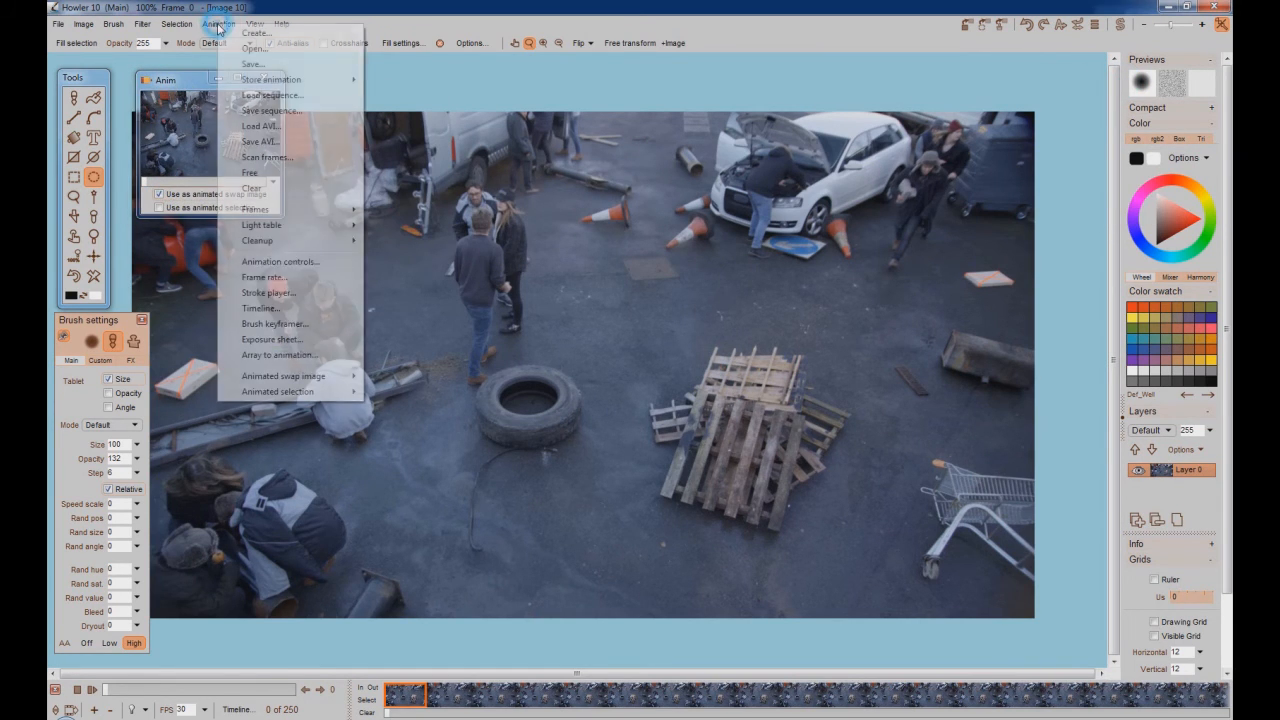
left_click(274, 127)
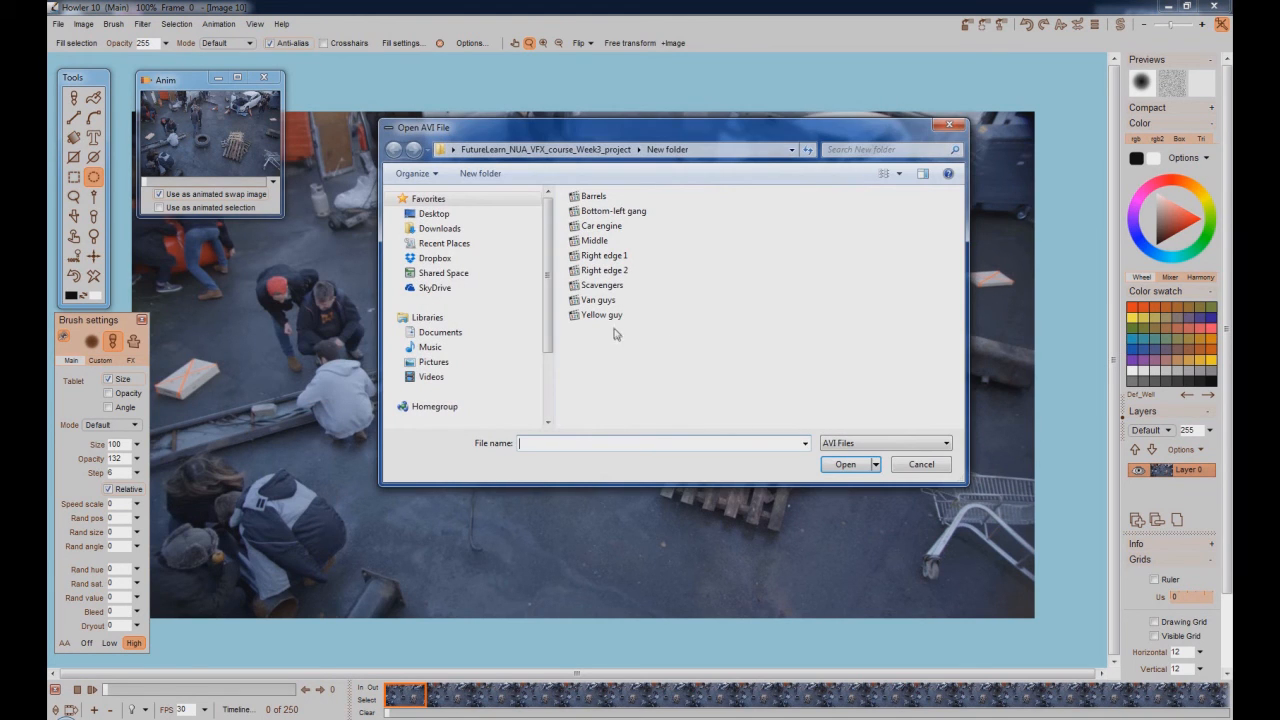
double_click(602, 316)
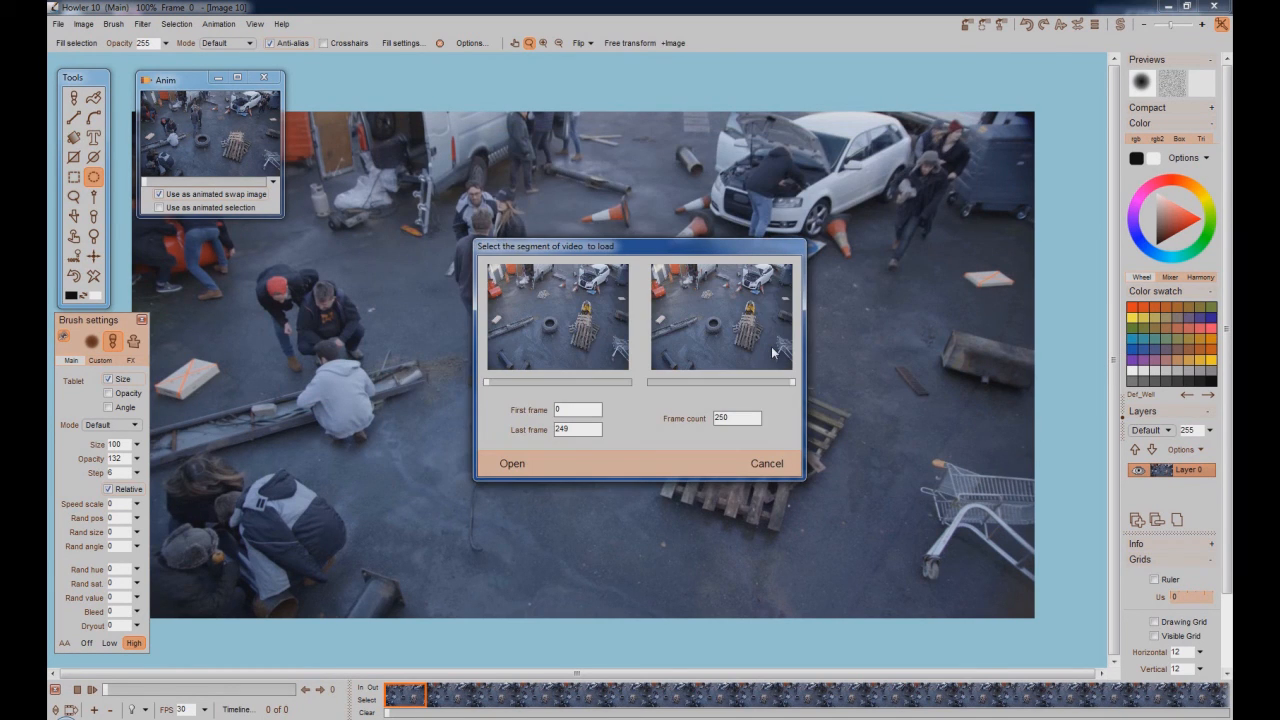
left_click(512, 463)
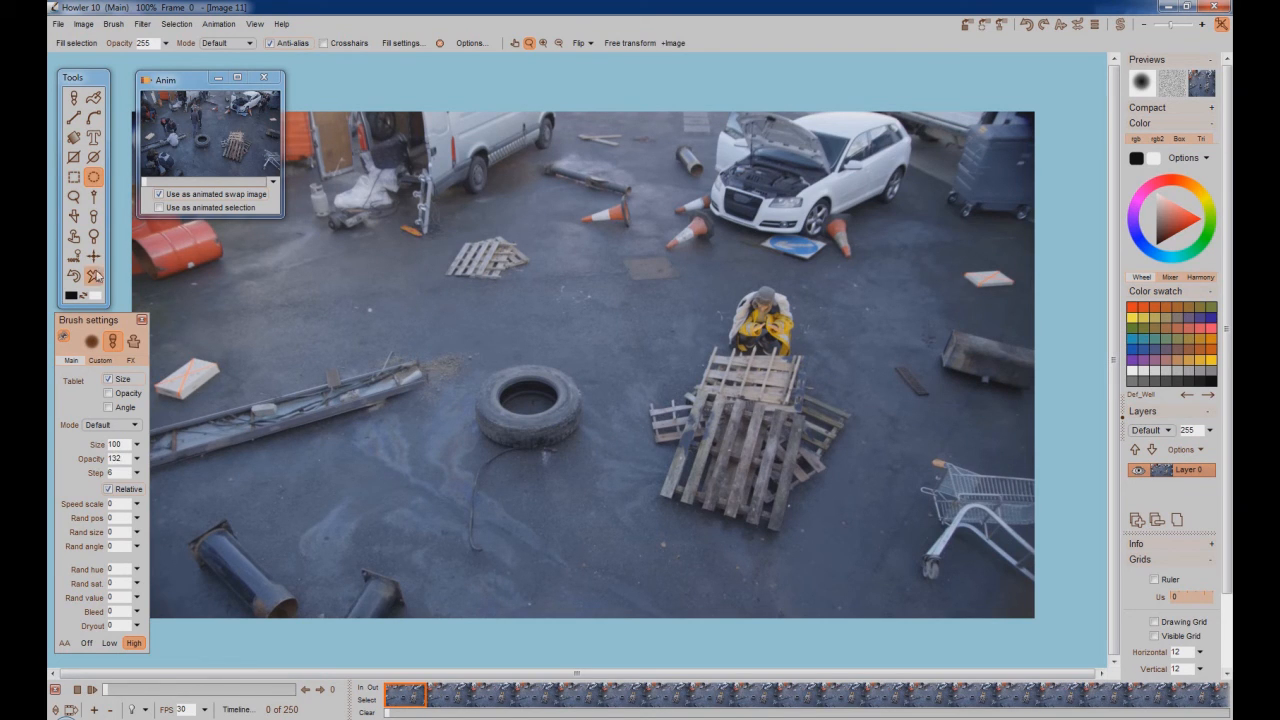
Step: Draw a closed curve around the man in yellow behind the pallets, check its fit up to frame 90, and return to frame 0
left_click(93, 117)
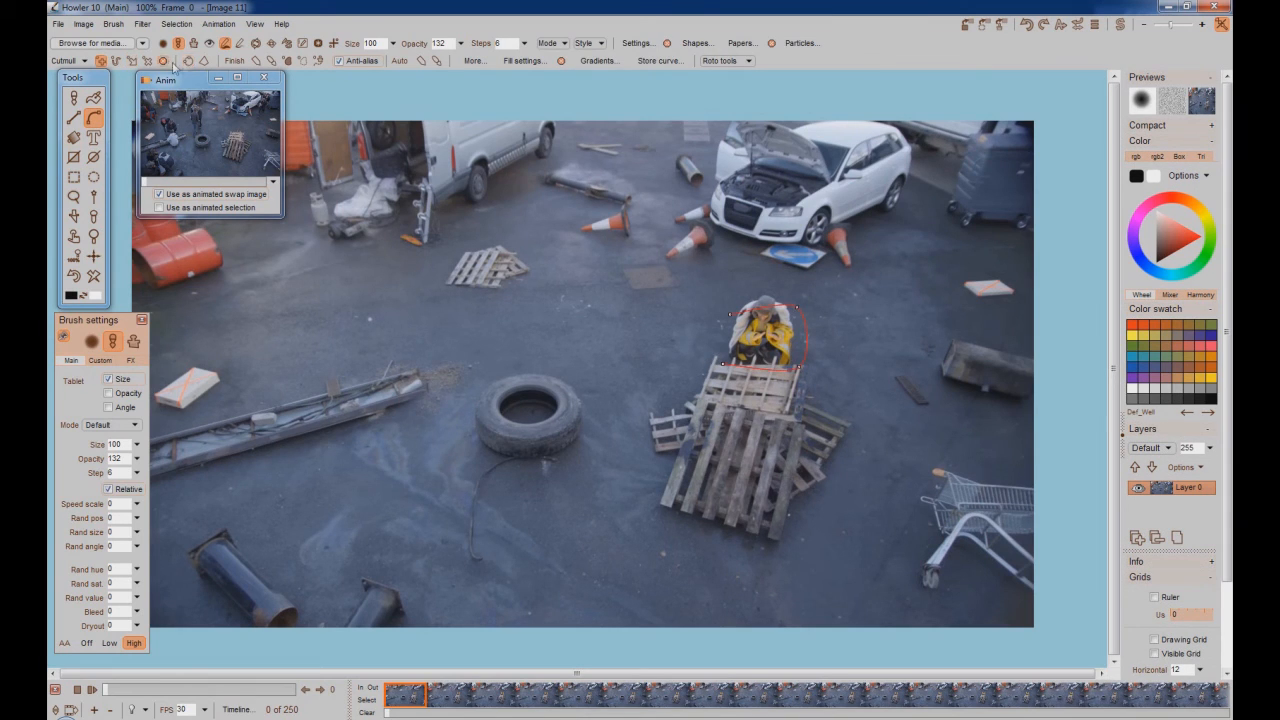
left_click(189, 61)
left_click_drag(796, 307, 788, 298)
left_click(797, 321)
left_click_drag(799, 367, 789, 367)
left_click_drag(112, 692, 175, 699)
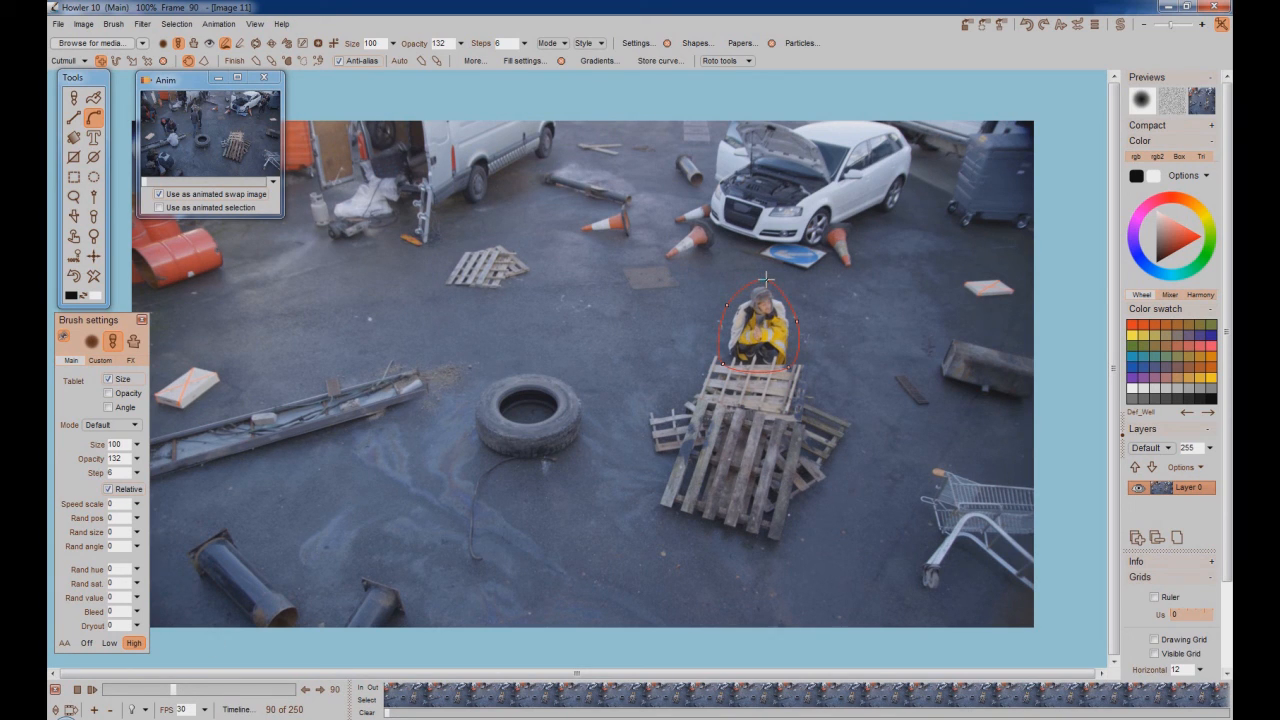
mouse_move(173, 689)
left_mouse_down()
mouse_move(126, 688)
mouse_move(325, 700)
mouse_move(175, 694)
left_mouse_up()
left_click_drag(176, 692, 55, 712)
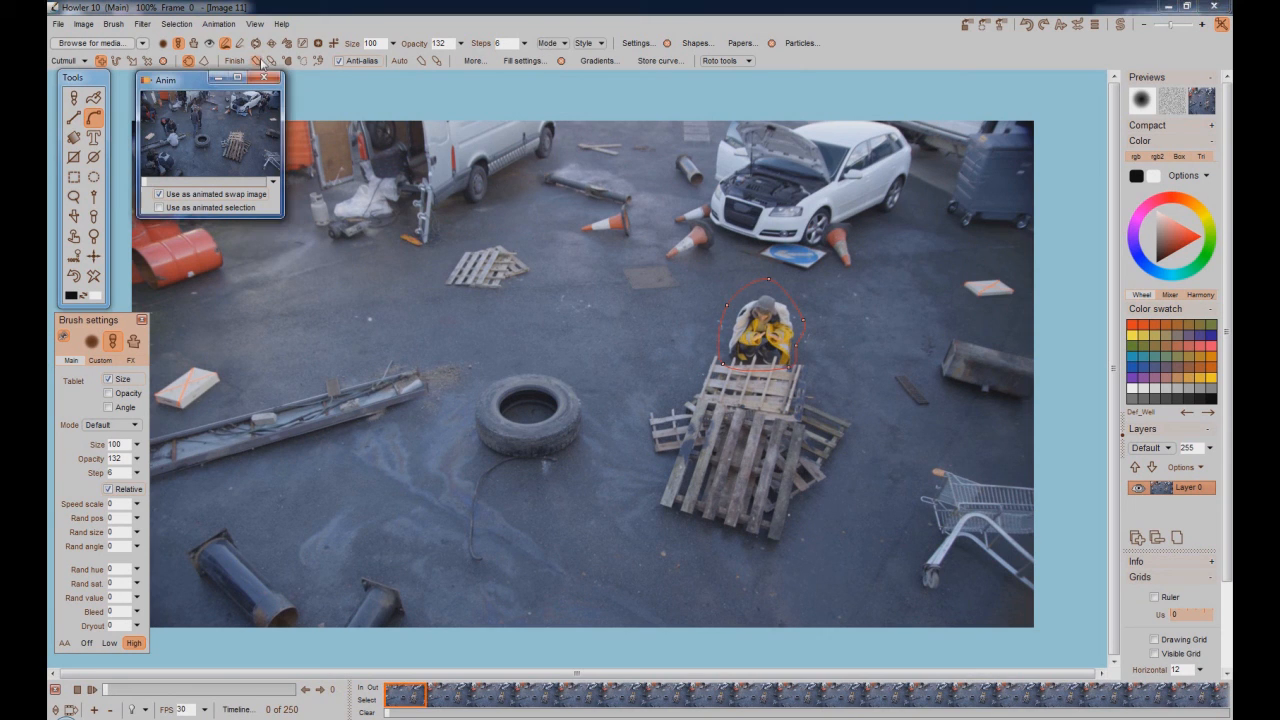
Step: Replace the selection with the curve's shape and soften it with a slight Gaussian blur using the Approximate algorithm
left_click(303, 62)
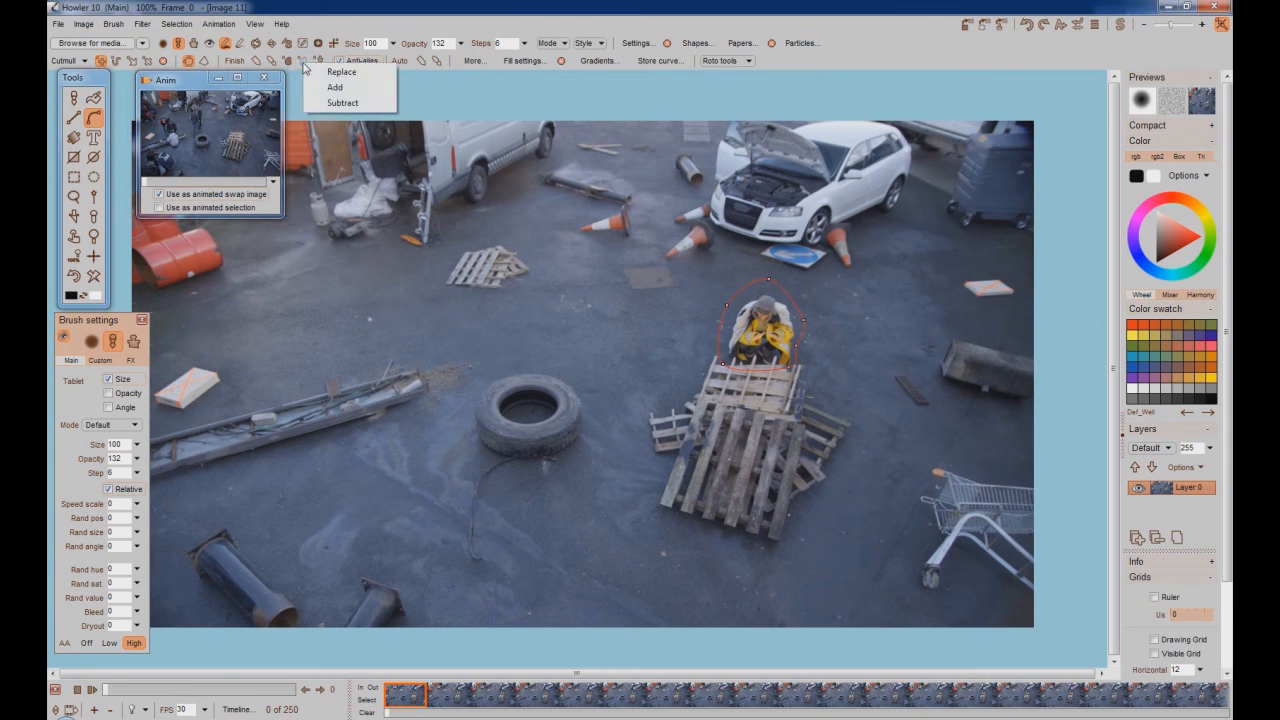
left_click(355, 73)
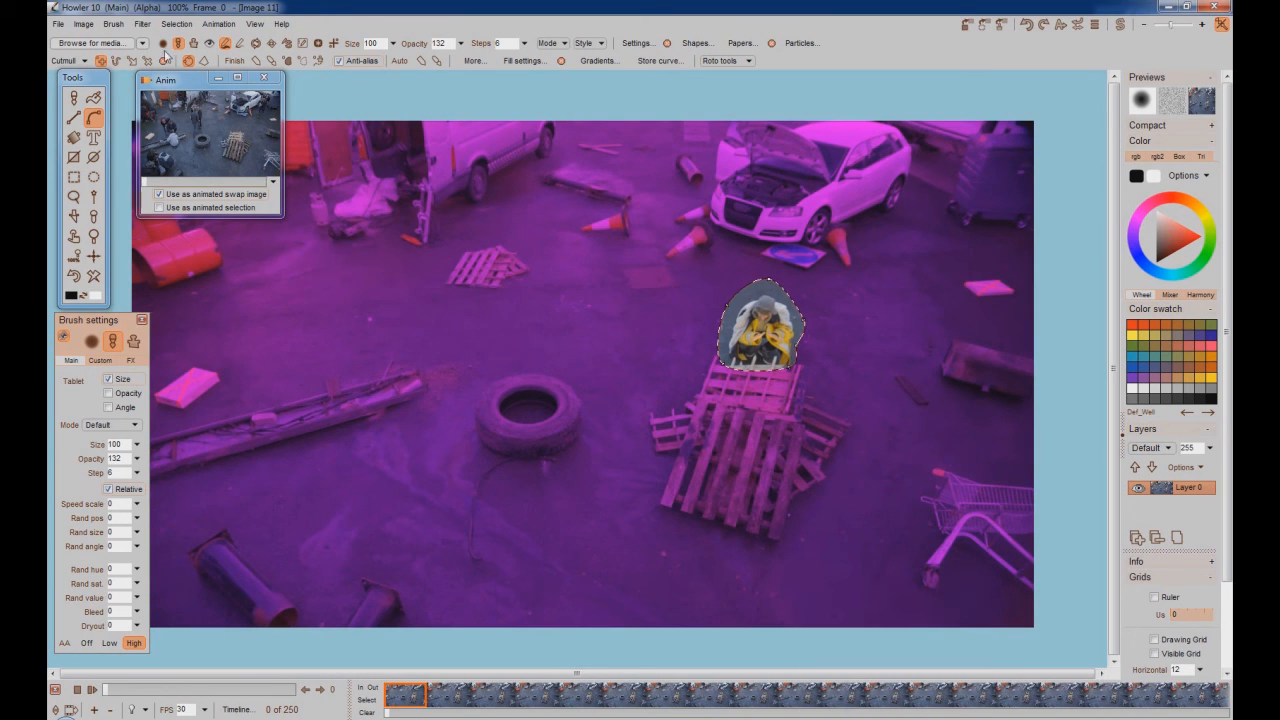
left_click(176, 23)
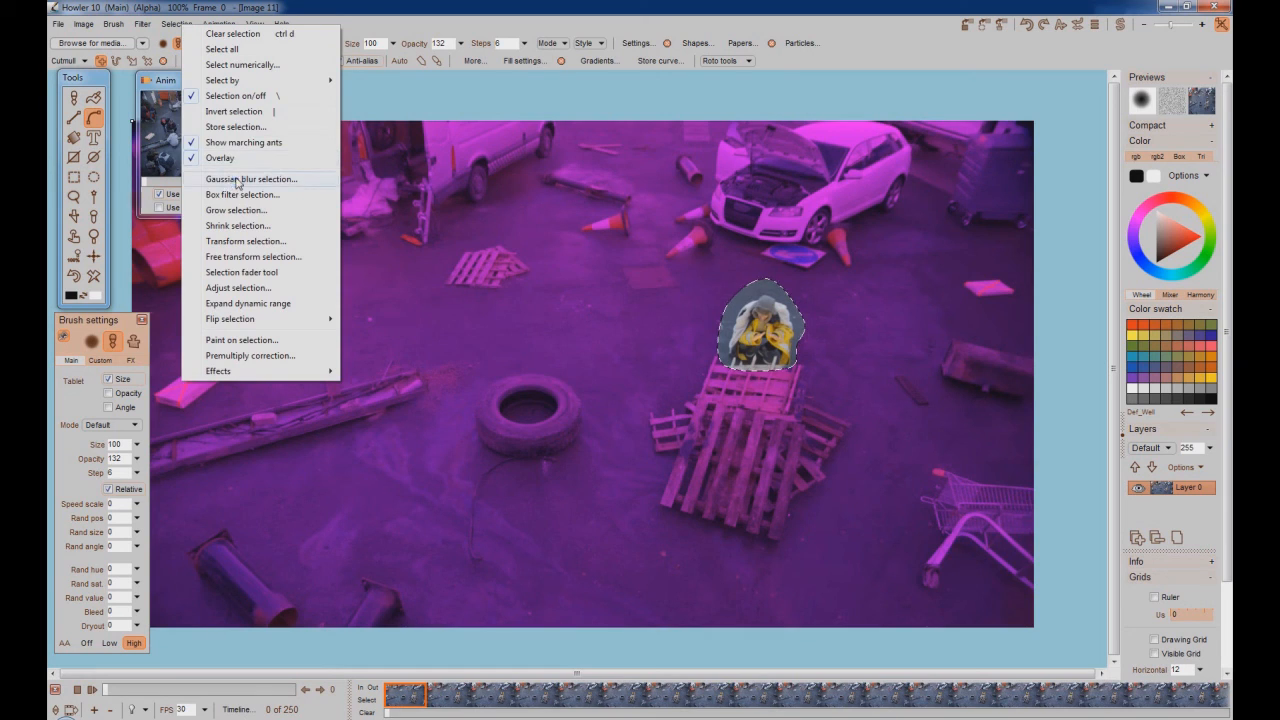
left_click(238, 180)
left_click_drag(581, 325, 598, 326)
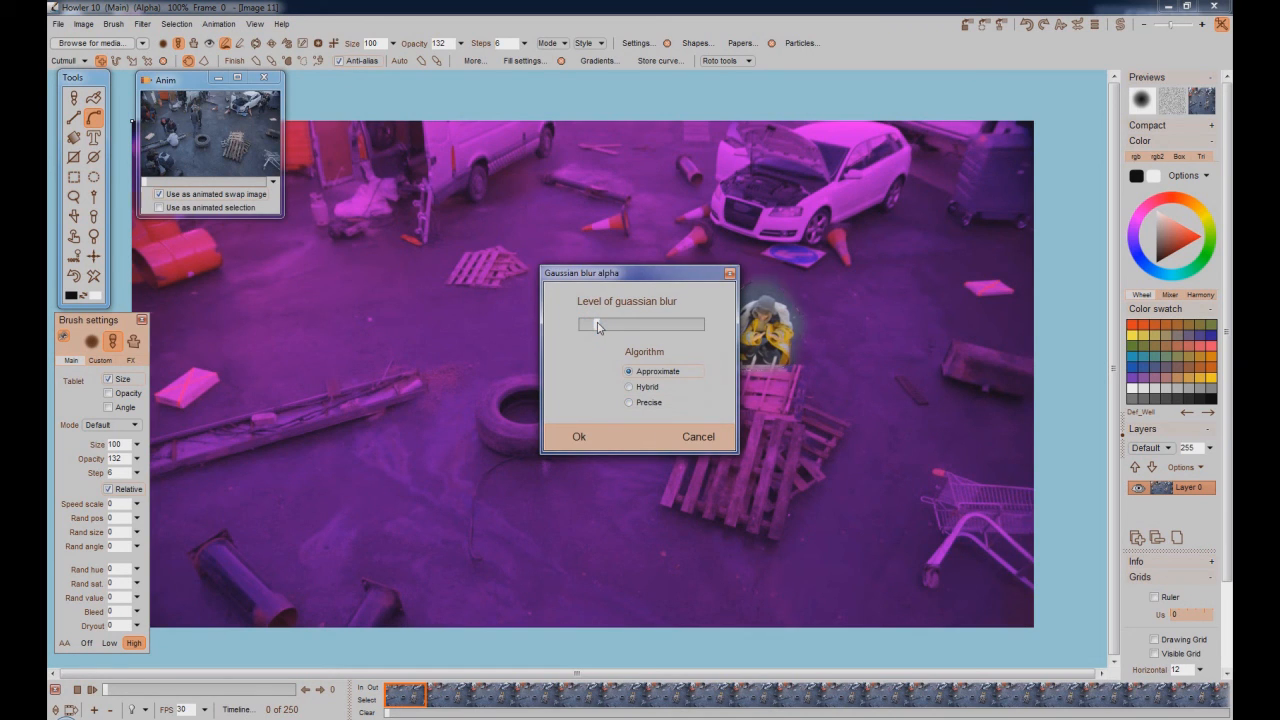
left_click(578, 437)
Step: Invert the selection and mix the swap image into the area around the man in yellow on all frames
left_click(176, 23)
left_click(237, 115)
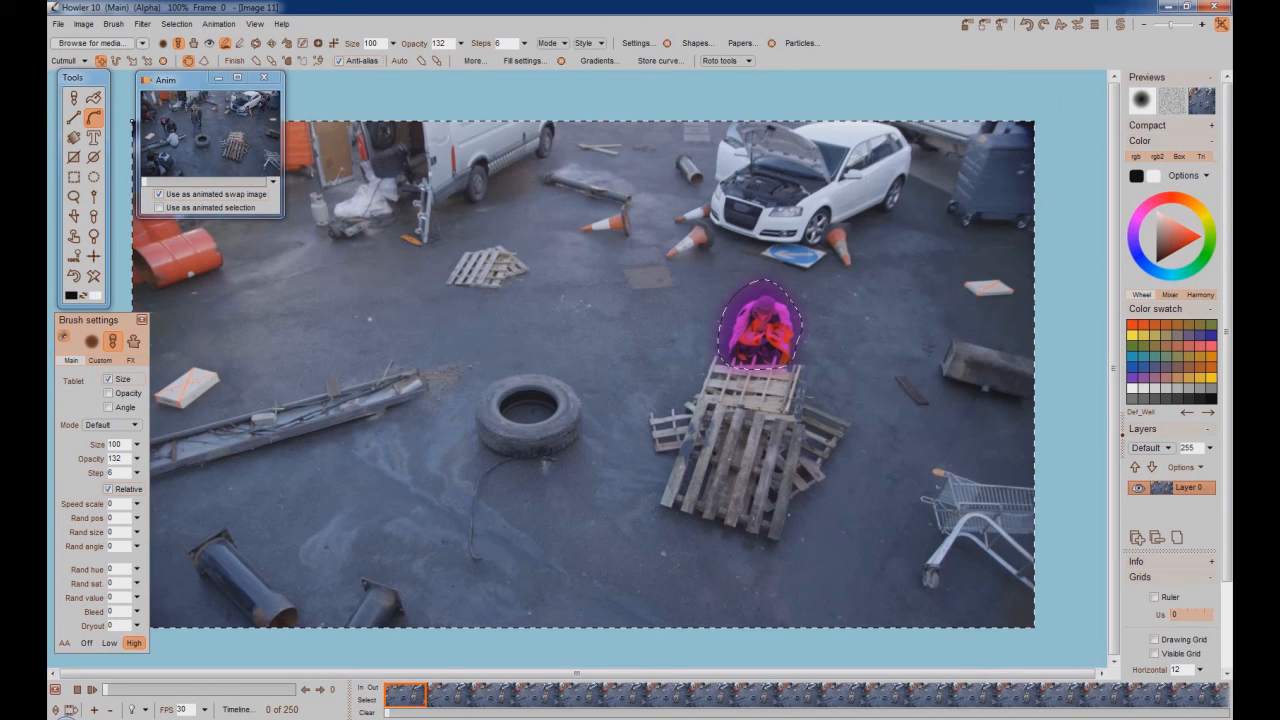
left_click(143, 24)
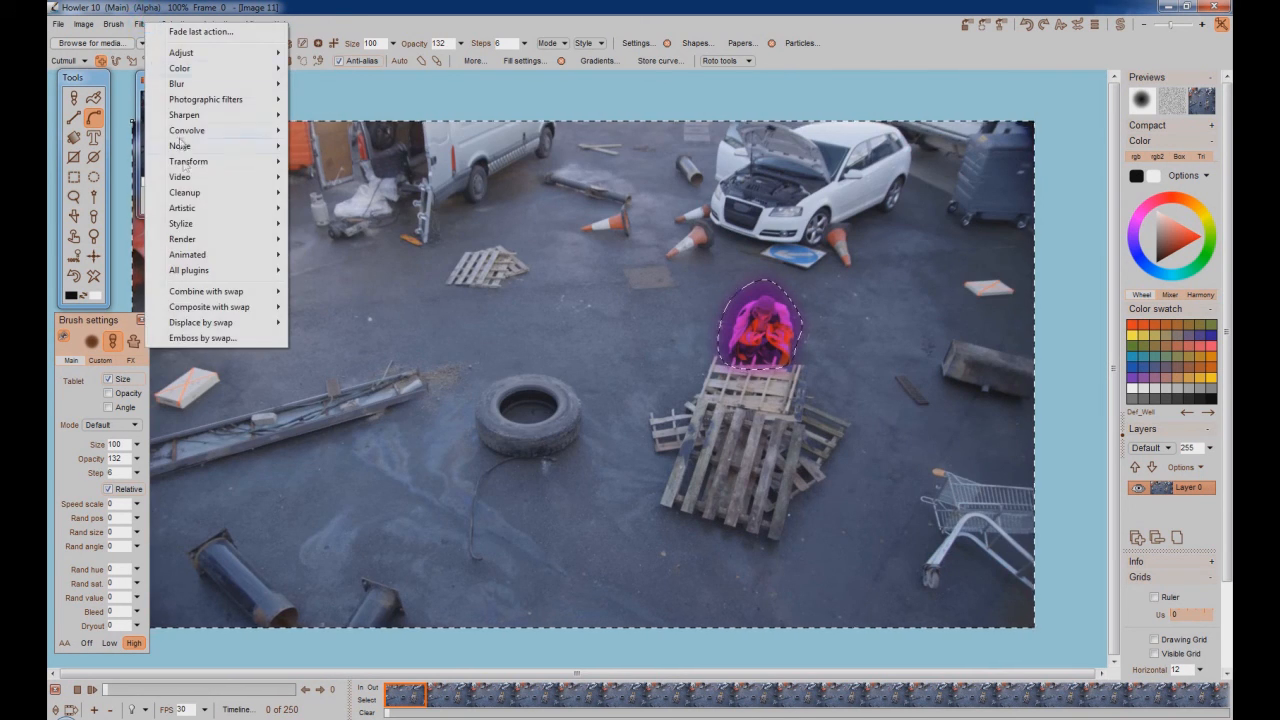
mouse_move(212, 291)
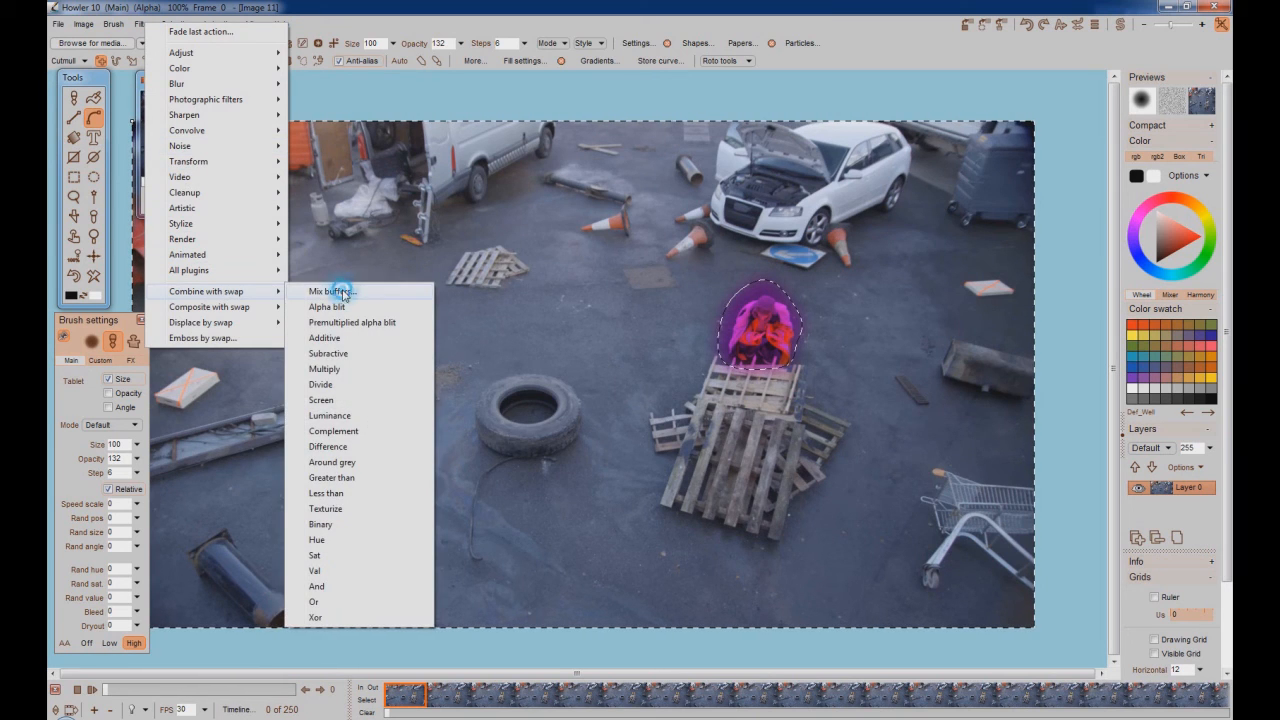
left_click(343, 292)
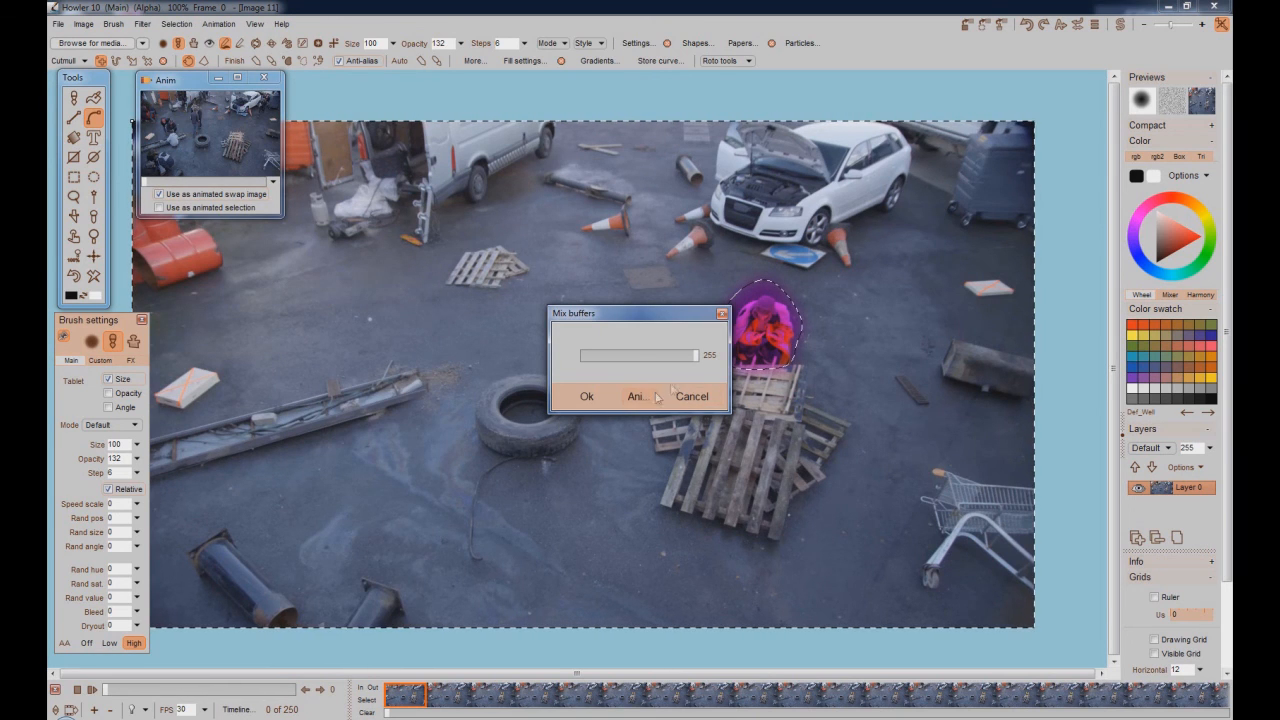
left_click_drag(695, 366, 701, 366)
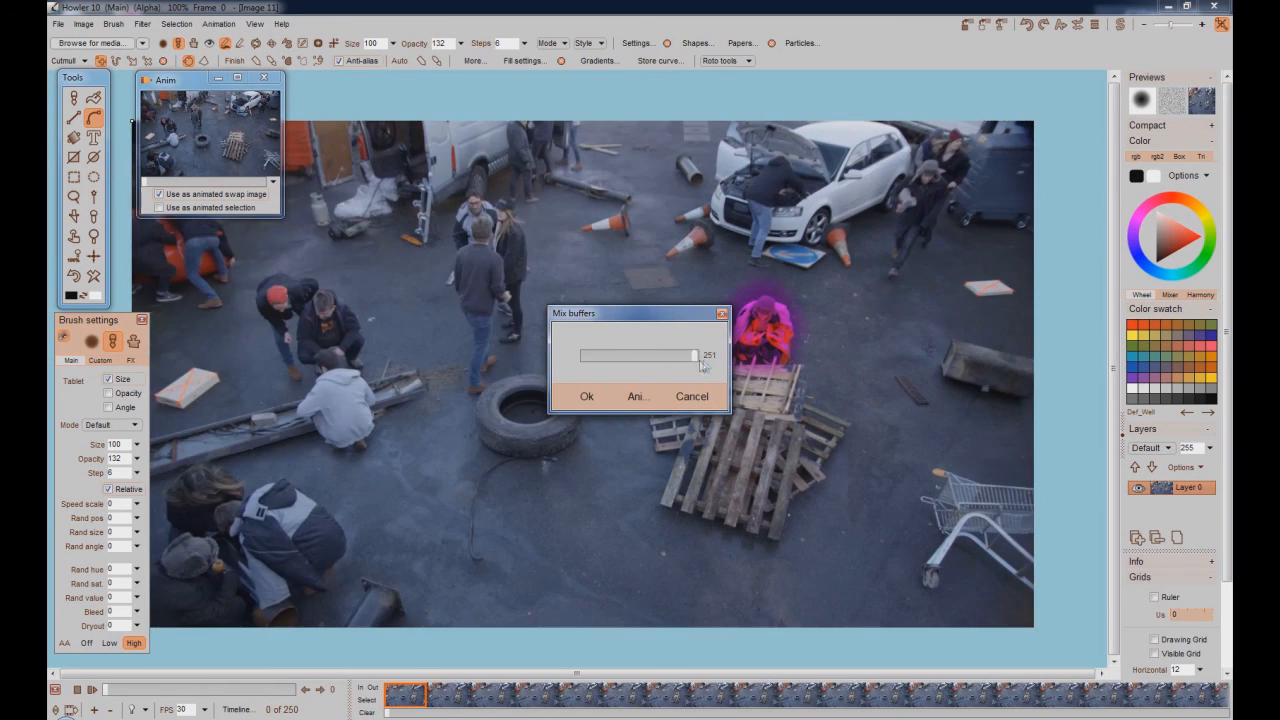
left_click(640, 398)
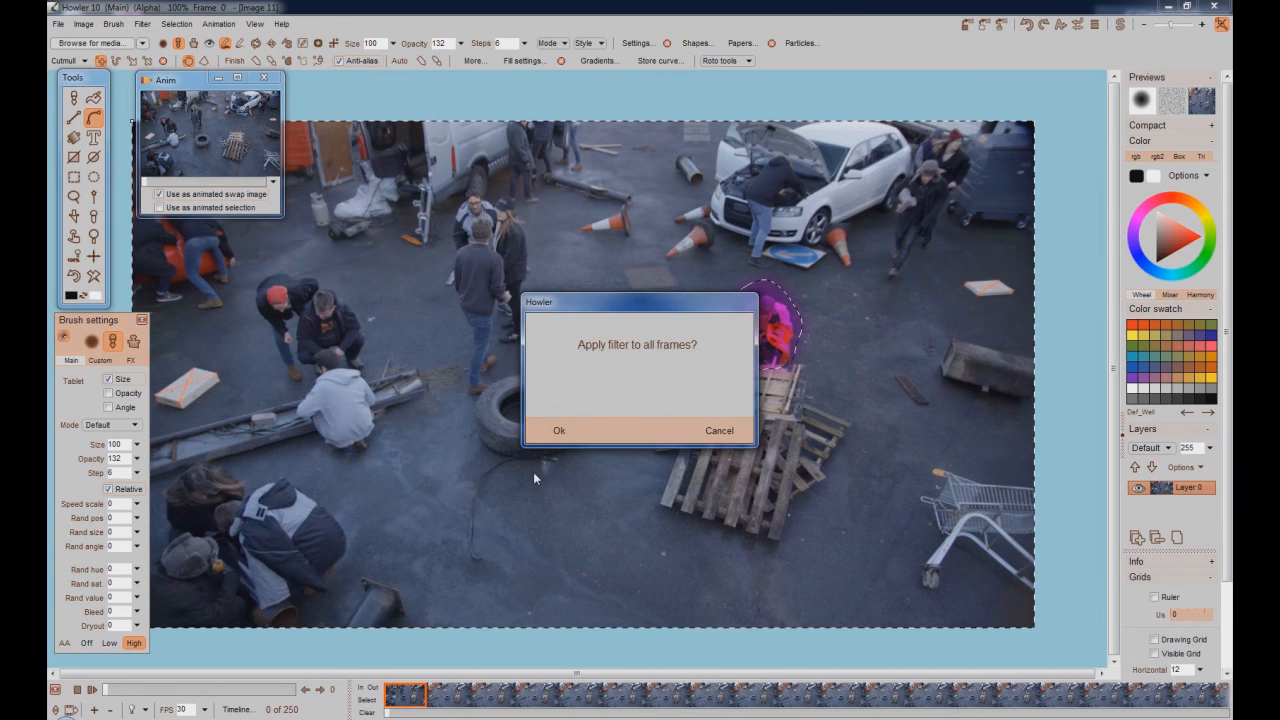
left_click(557, 431)
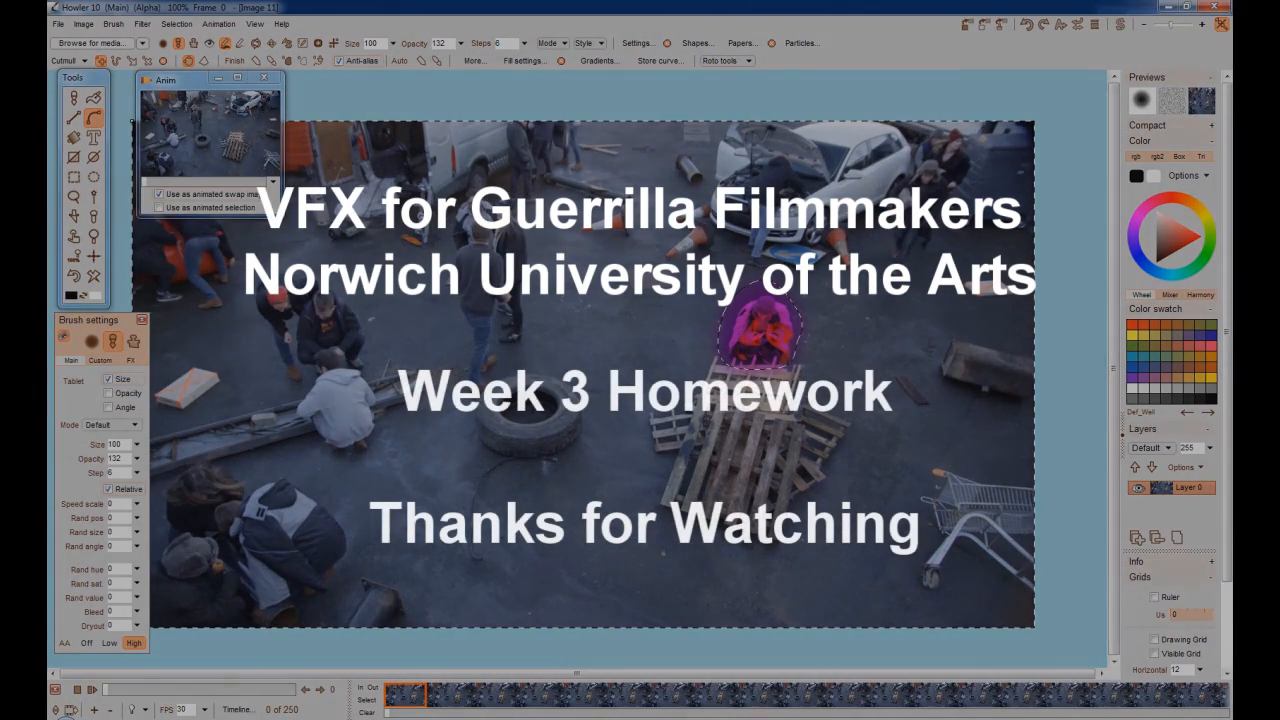
Step: Clear the selection around the man in yellow and play the finished composite
left_click(177, 23)
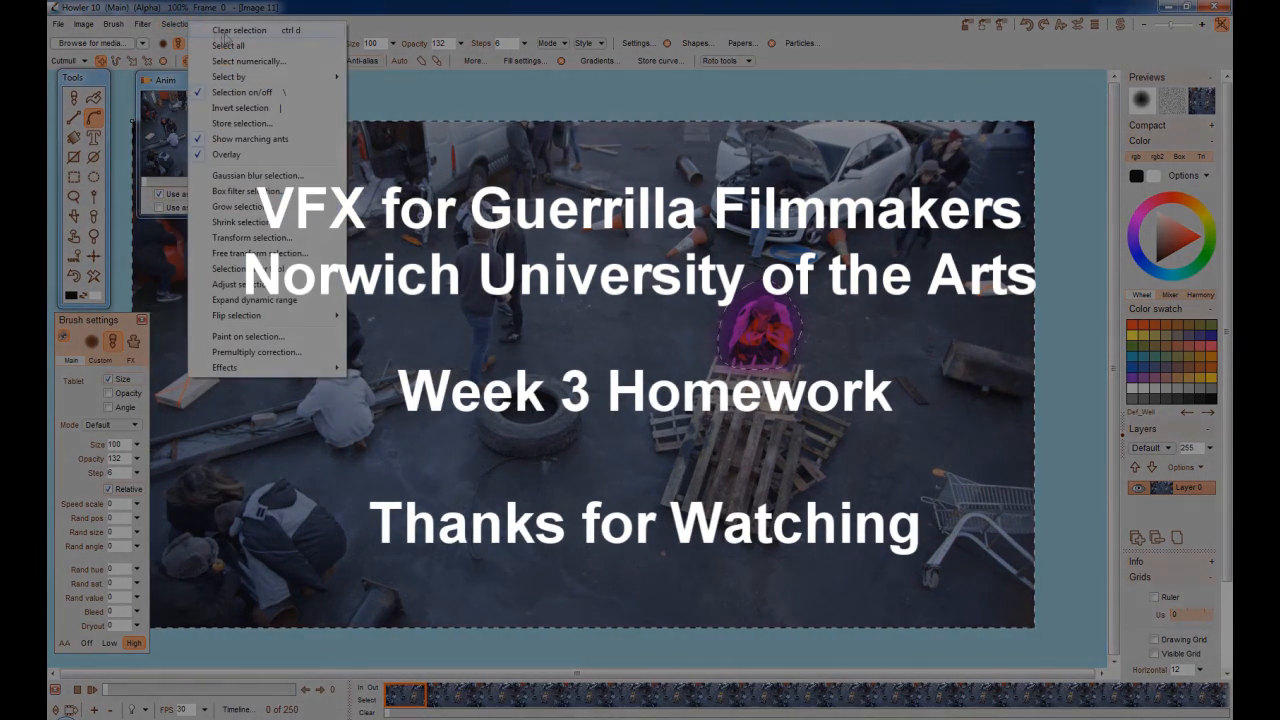
left_click(220, 38)
left_click(91, 689)
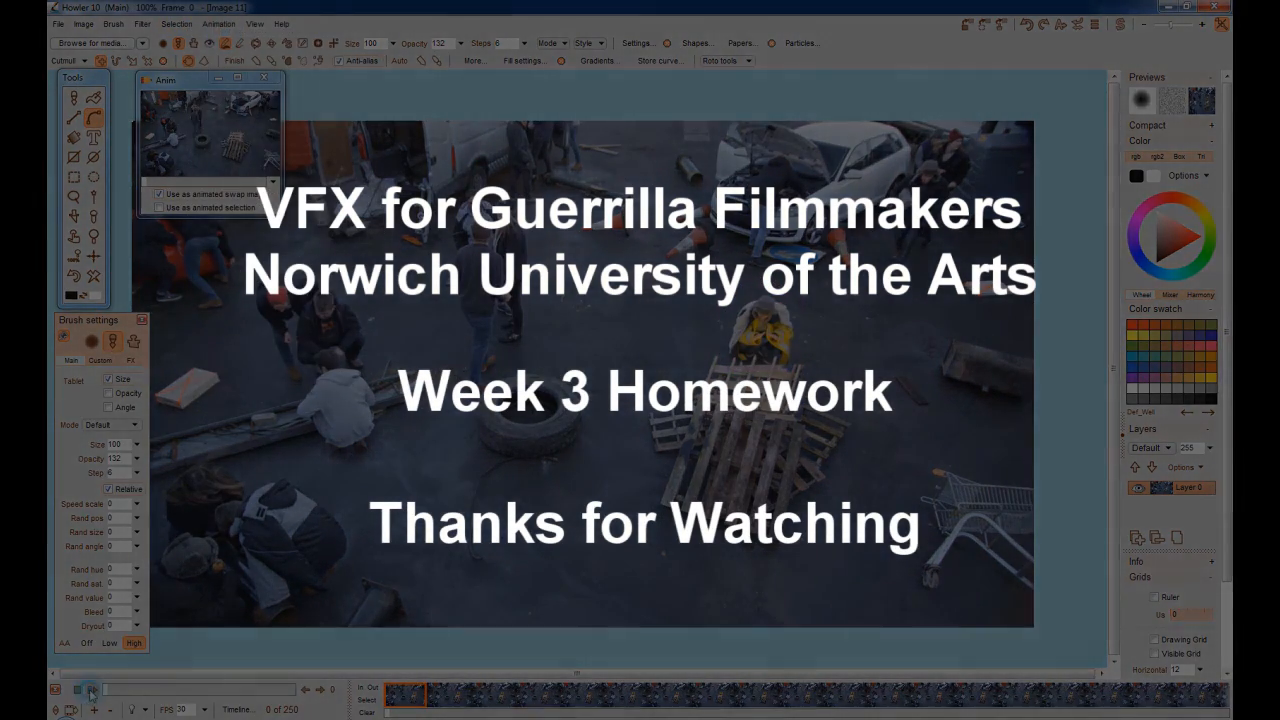